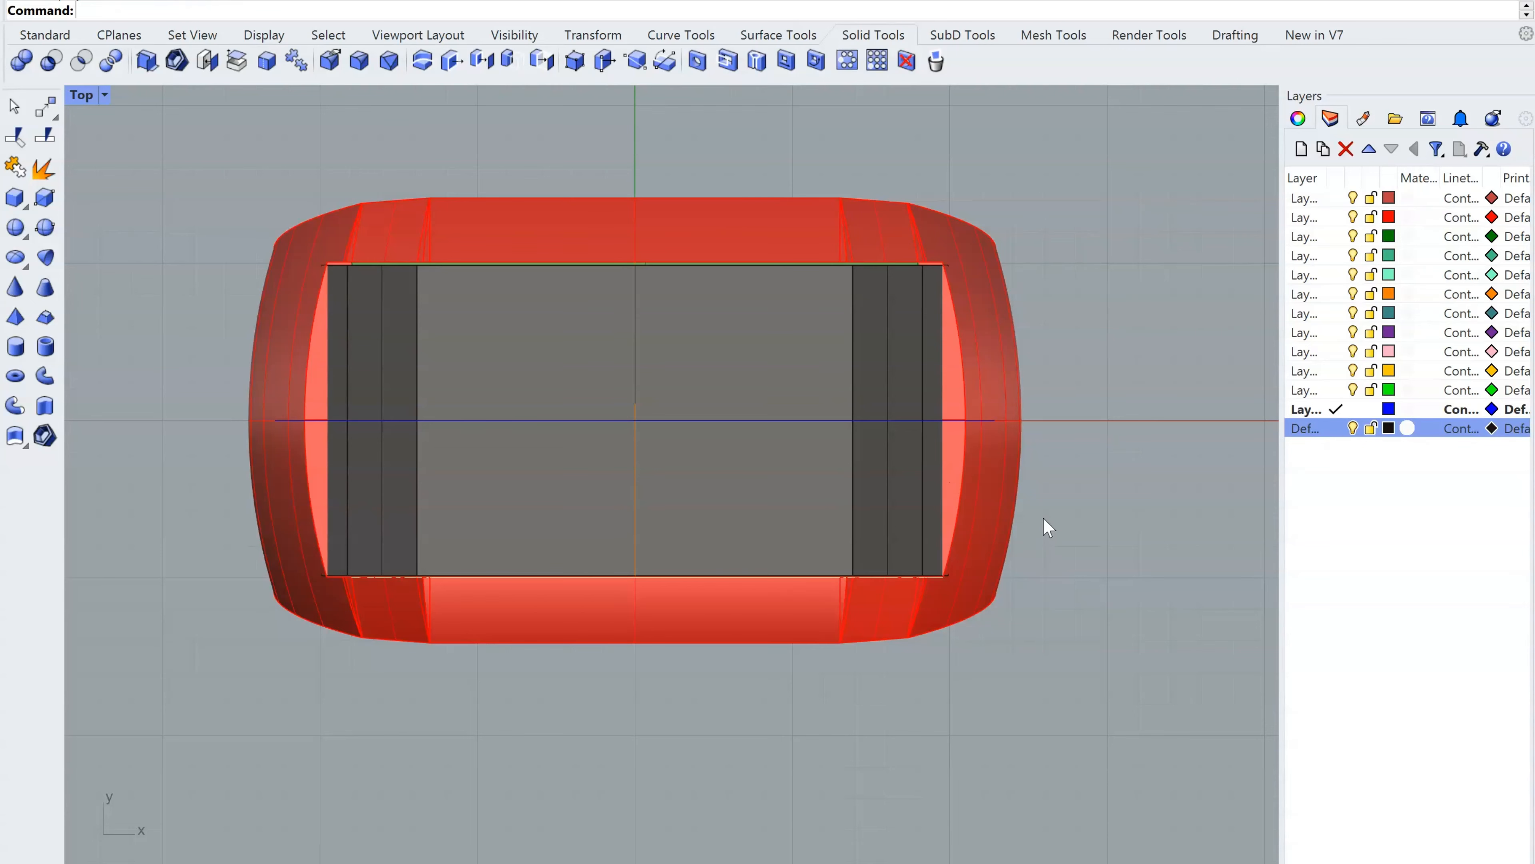
Examine the ring's proportions from above and in perspective
{"action": "scroll", "coordinate": [908, 500], "scroll_direction": "up", "scroll_amount": 3}
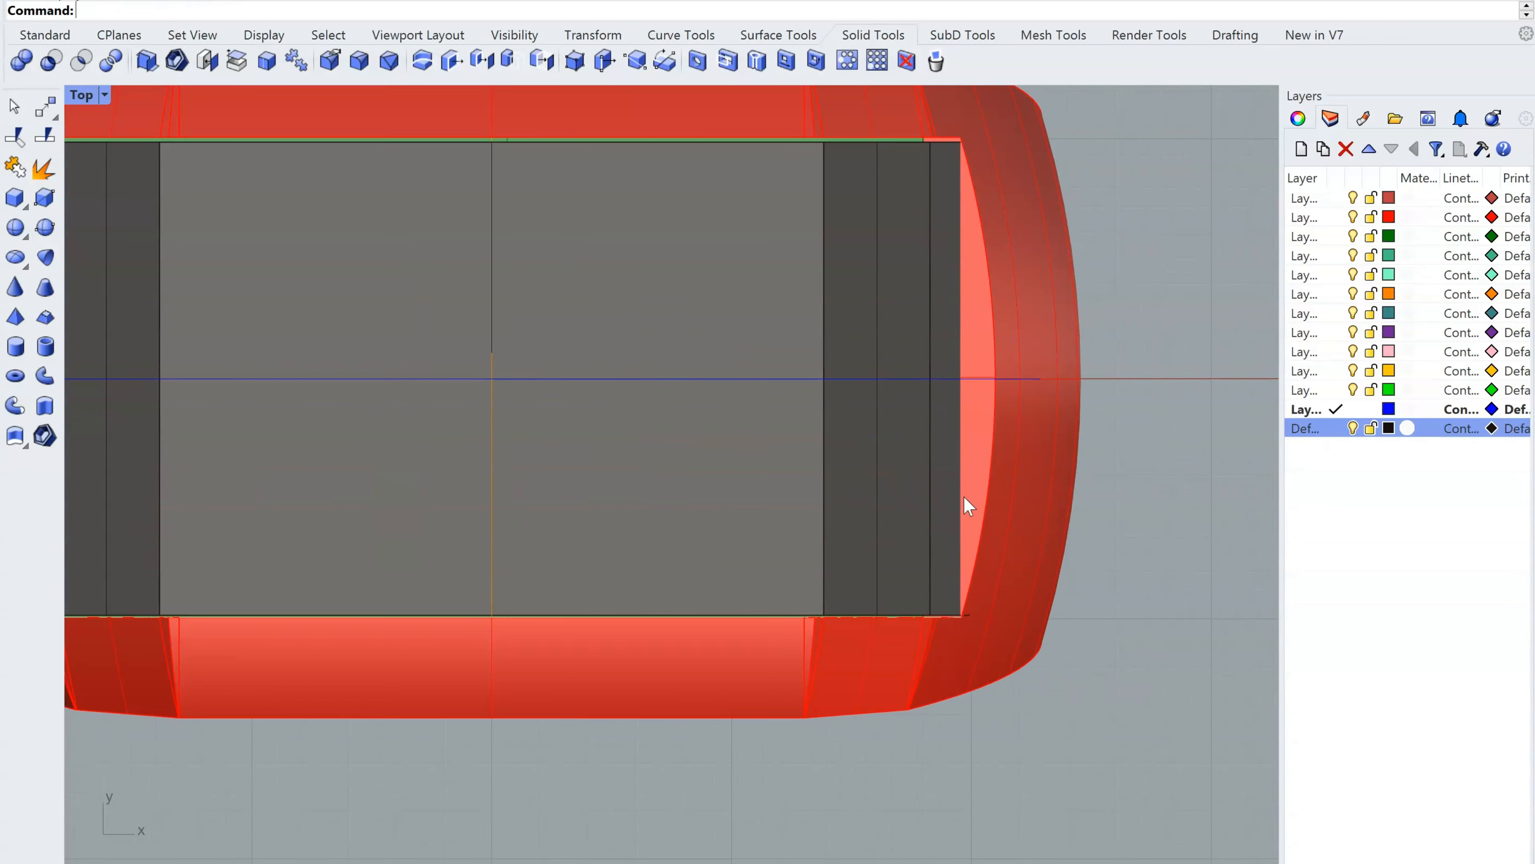
{"action": "scroll", "coordinate": [1046, 601], "scroll_direction": "down", "scroll_amount": 6}
{"action": "scroll", "coordinate": [1046, 601], "scroll_direction": "up", "scroll_amount": 5}
{"action": "scroll", "coordinate": [1014, 563], "scroll_direction": "up", "scroll_amount": 1}
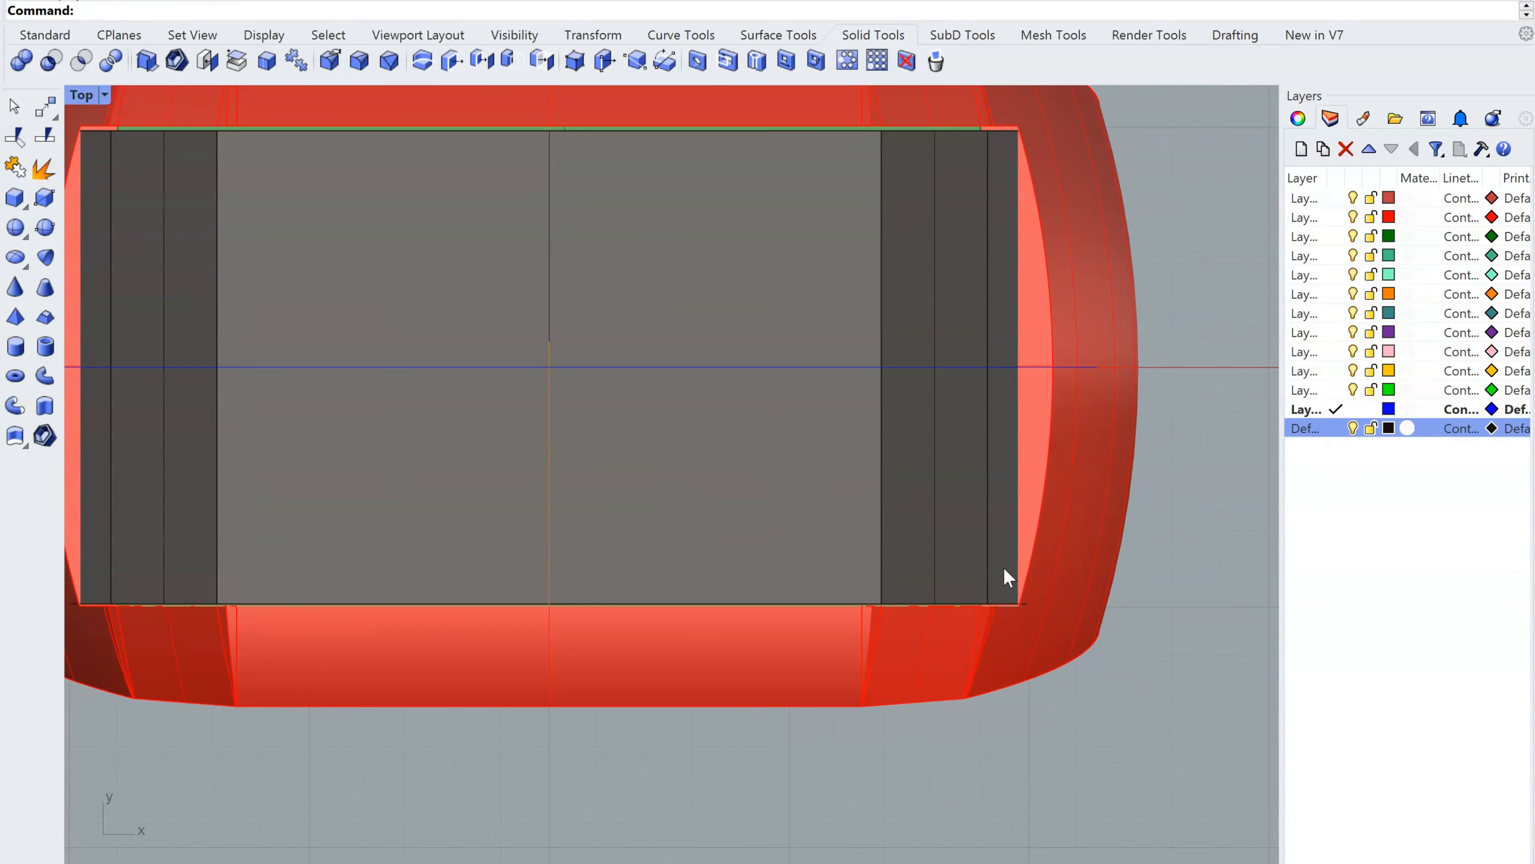
{"action": "scroll", "coordinate": [1008, 578], "scroll_direction": "down", "scroll_amount": 4}
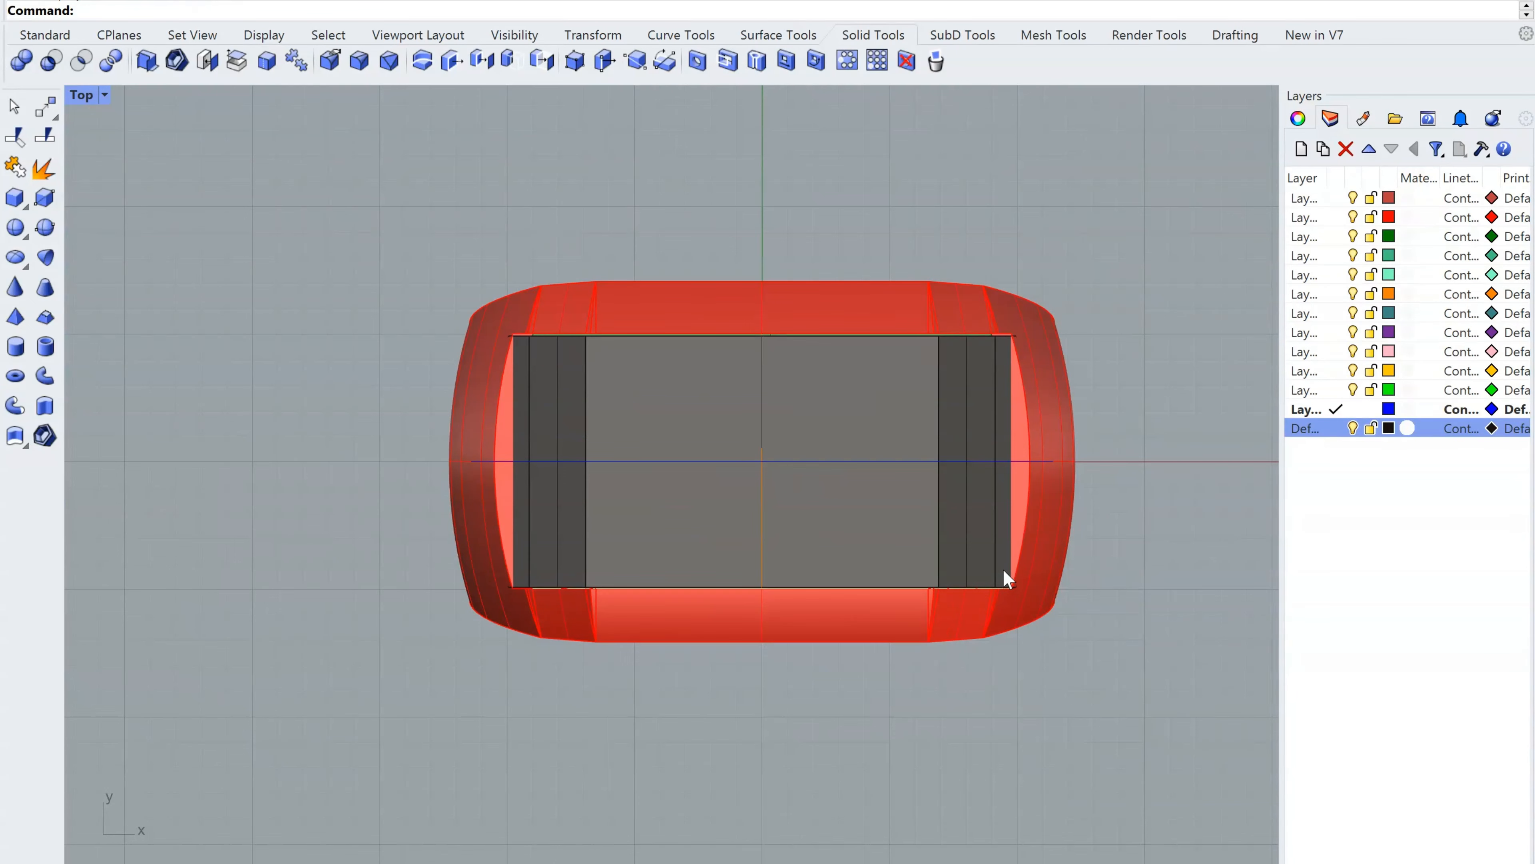
{"action": "scroll", "coordinate": [898, 473], "scroll_direction": "down", "scroll_amount": 6}
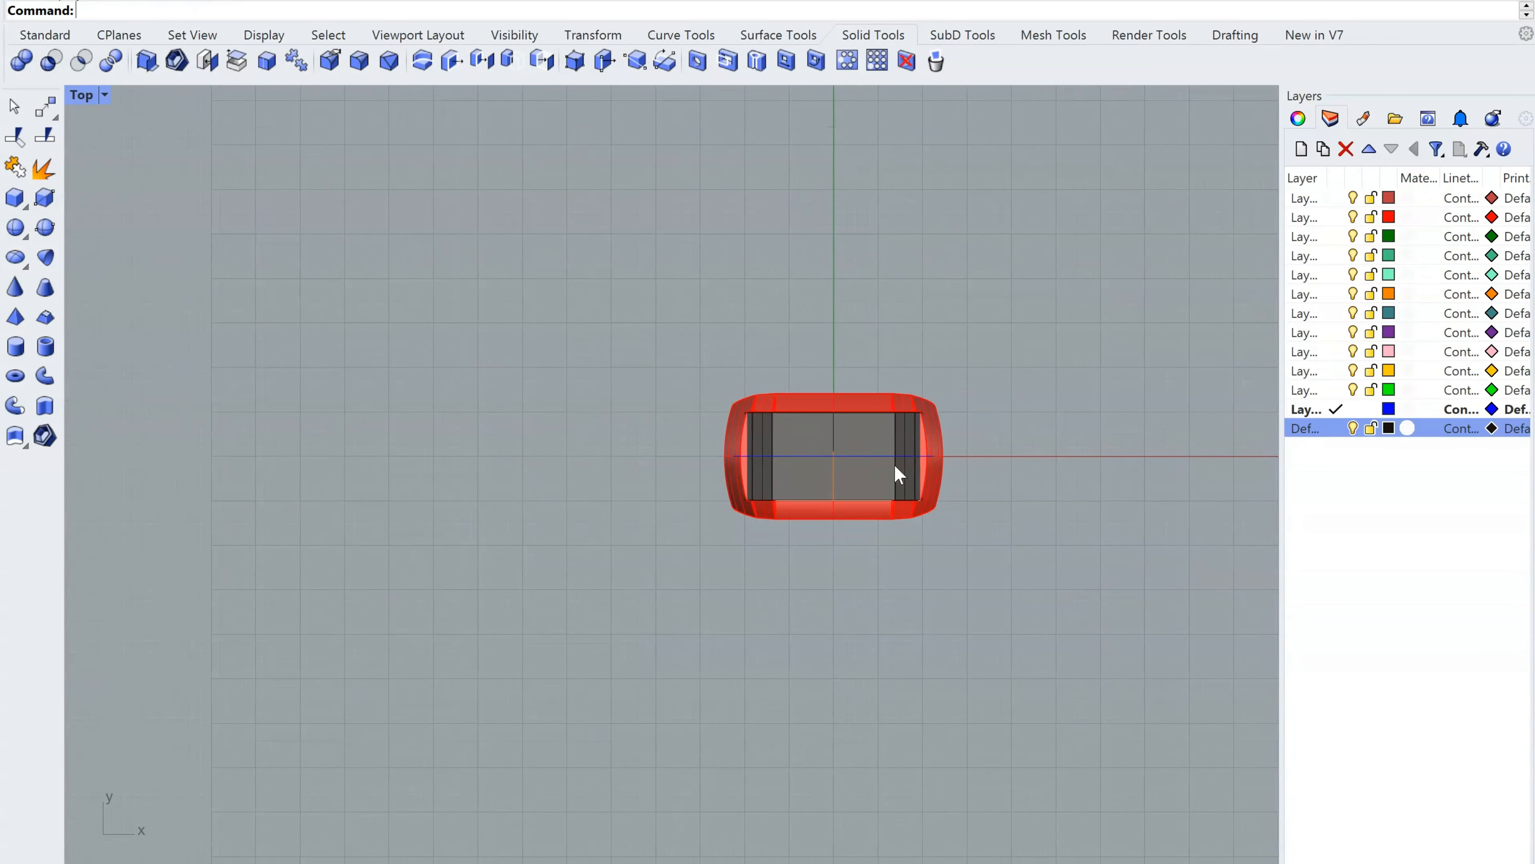
{"action": "scroll", "coordinate": [966, 503], "scroll_direction": "up", "scroll_amount": 6}
{"action": "scroll", "coordinate": [966, 504], "scroll_direction": "down", "scroll_amount": 1}
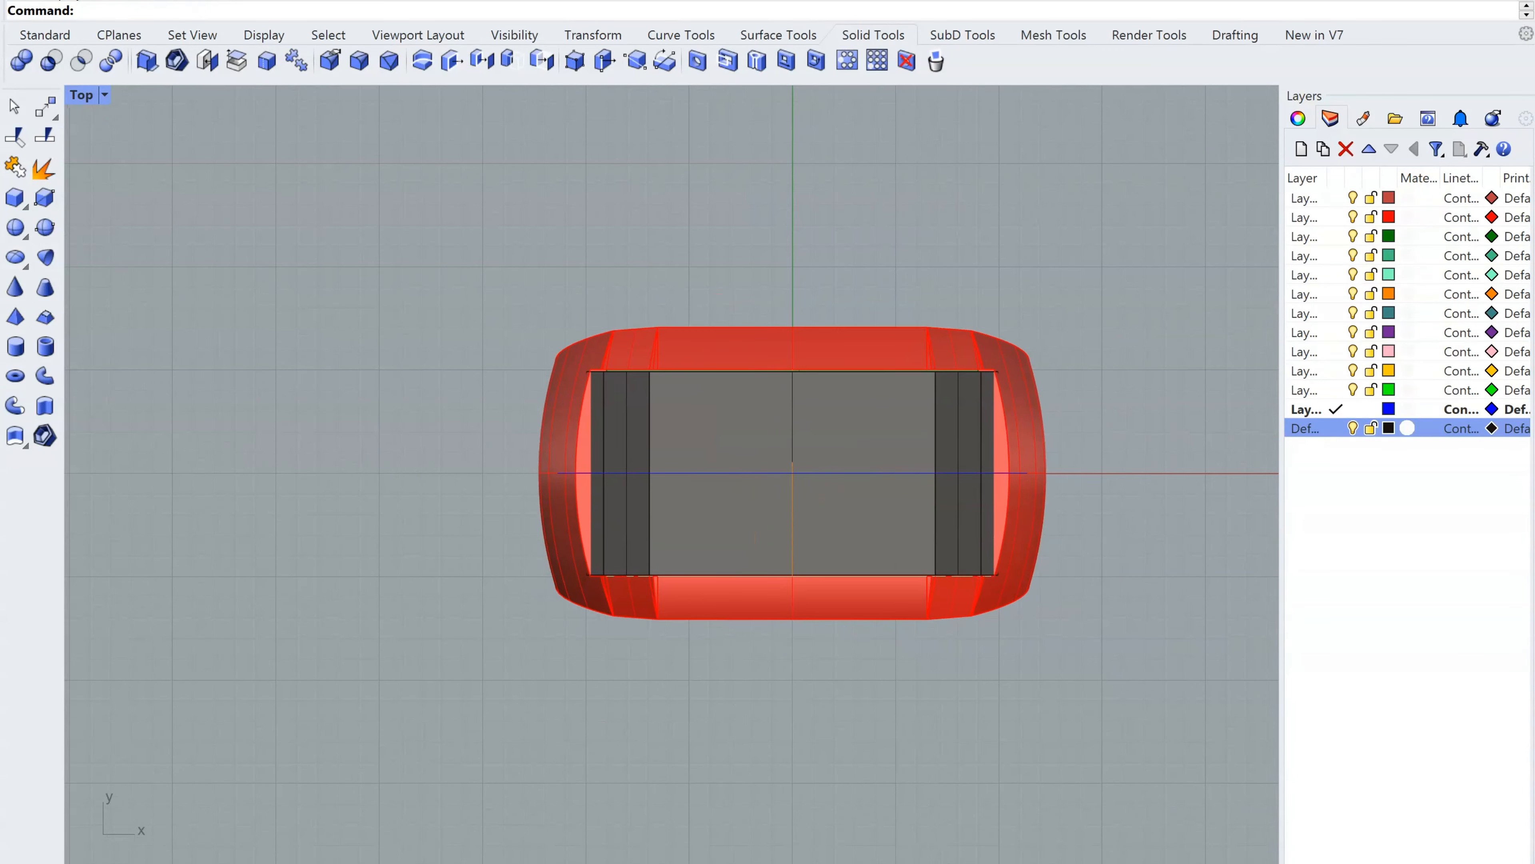
{"action": "key", "text": "ctrl+F4"}
{"action": "right_click_drag", "start_coordinate": [723, 660], "coordinate": [726, 583]}
{"action": "scroll", "coordinate": [959, 480], "scroll_direction": "up", "scroll_amount": 2}
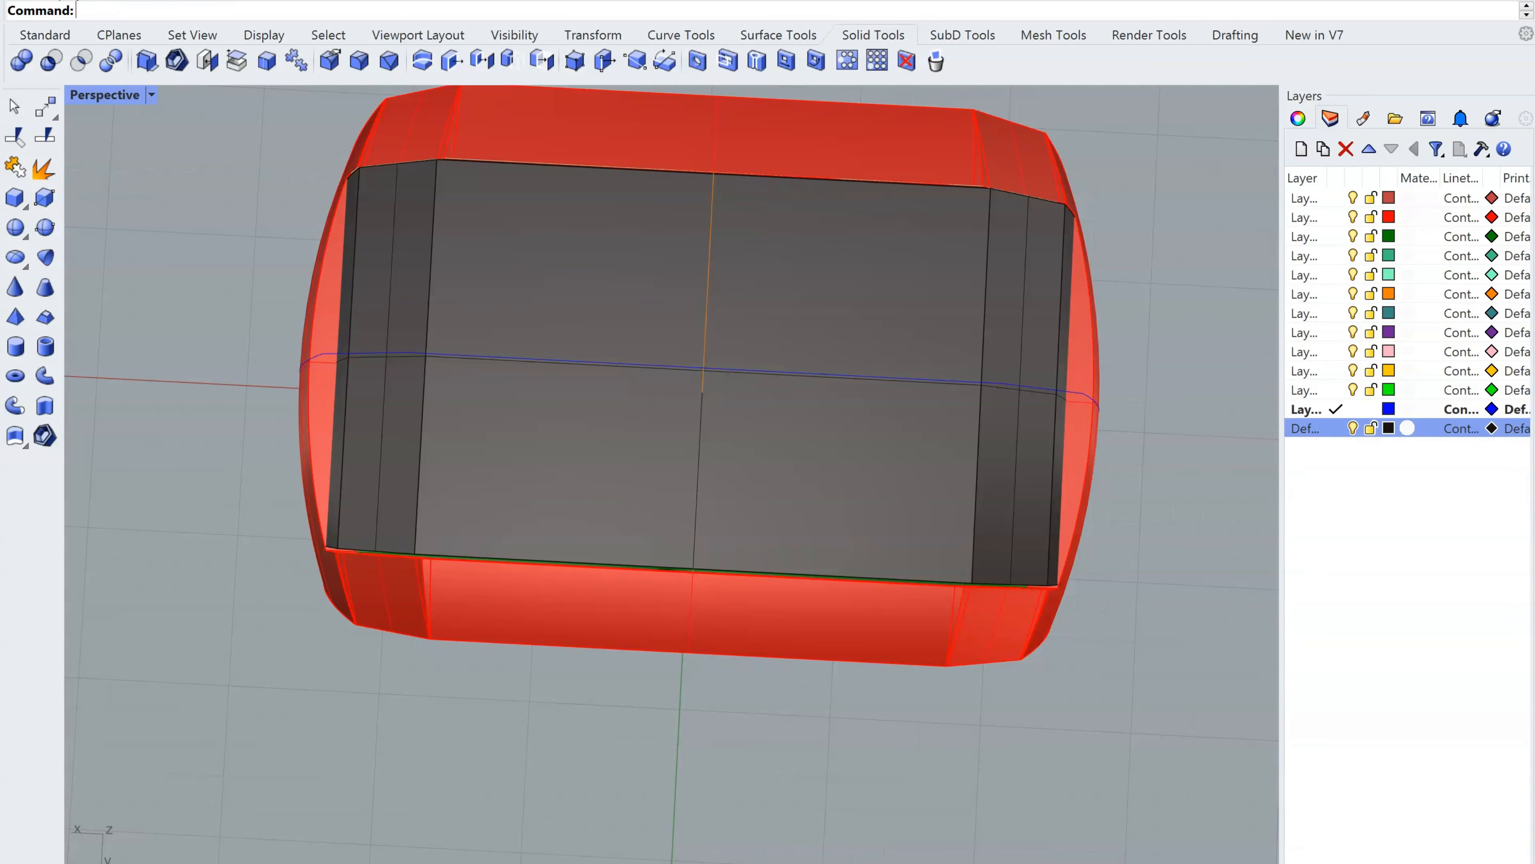
{"action": "left_click", "coordinate": [158, 862]}
{"action": "right_click_drag", "start_coordinate": [751, 692], "coordinate": [689, 626]}
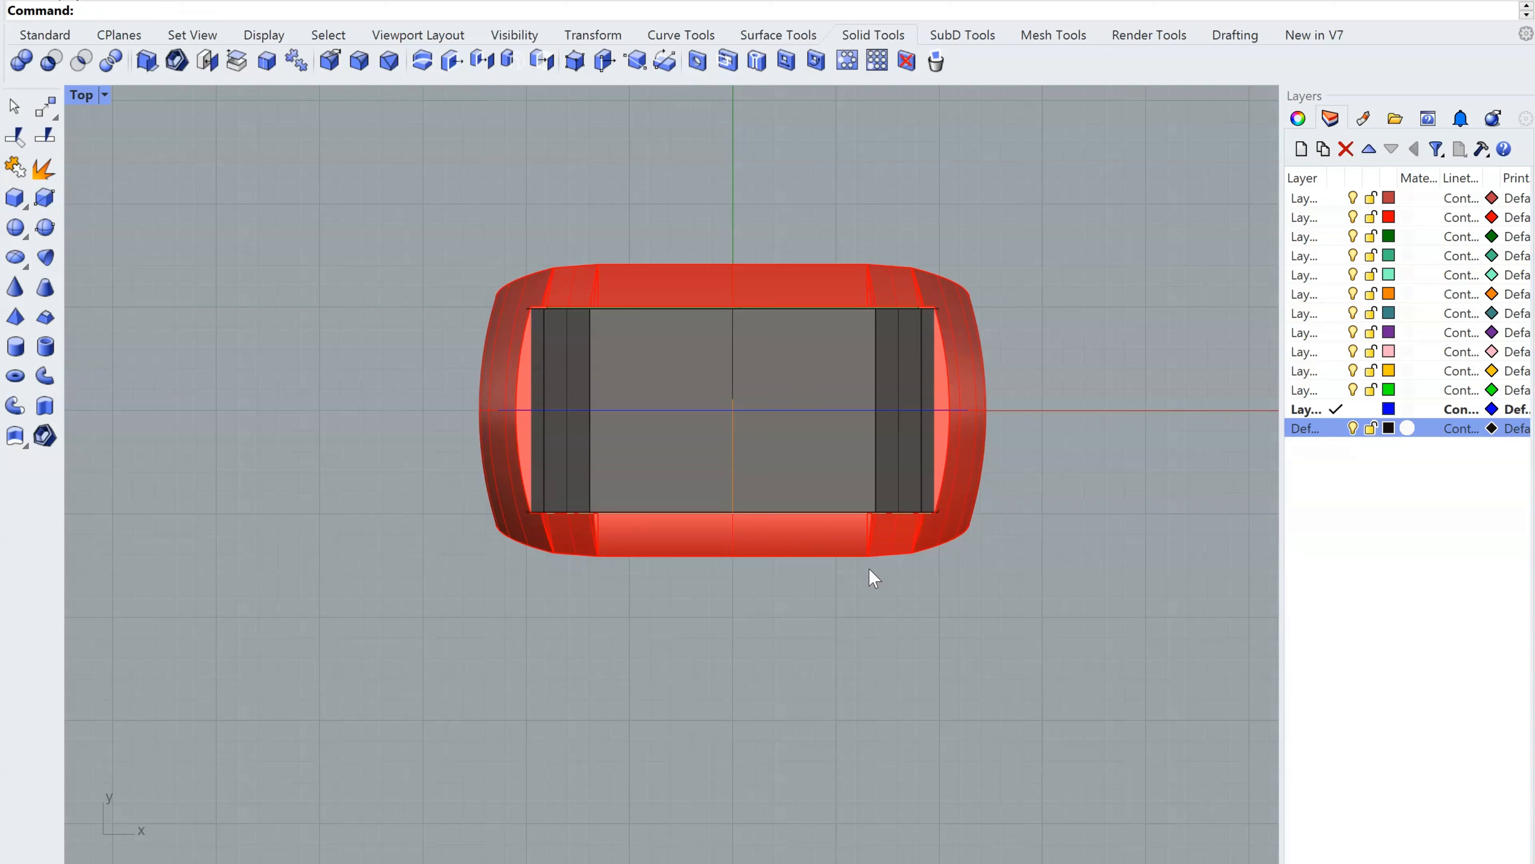
{"action": "scroll", "coordinate": [870, 581], "scroll_direction": "up", "scroll_amount": 5}
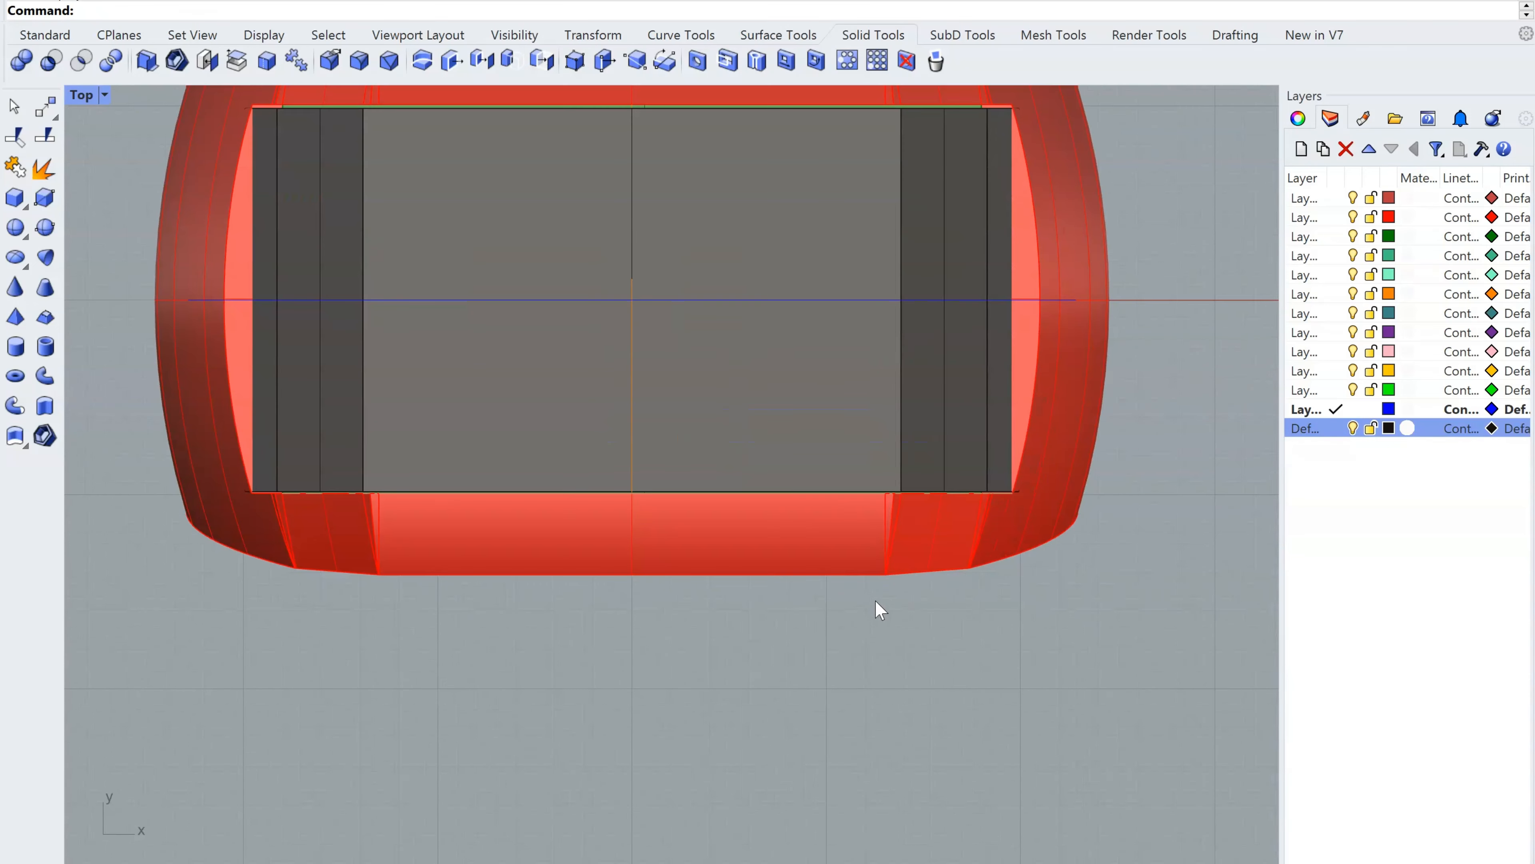
{"action": "scroll", "coordinate": [884, 686], "scroll_direction": "down", "scroll_amount": 5}
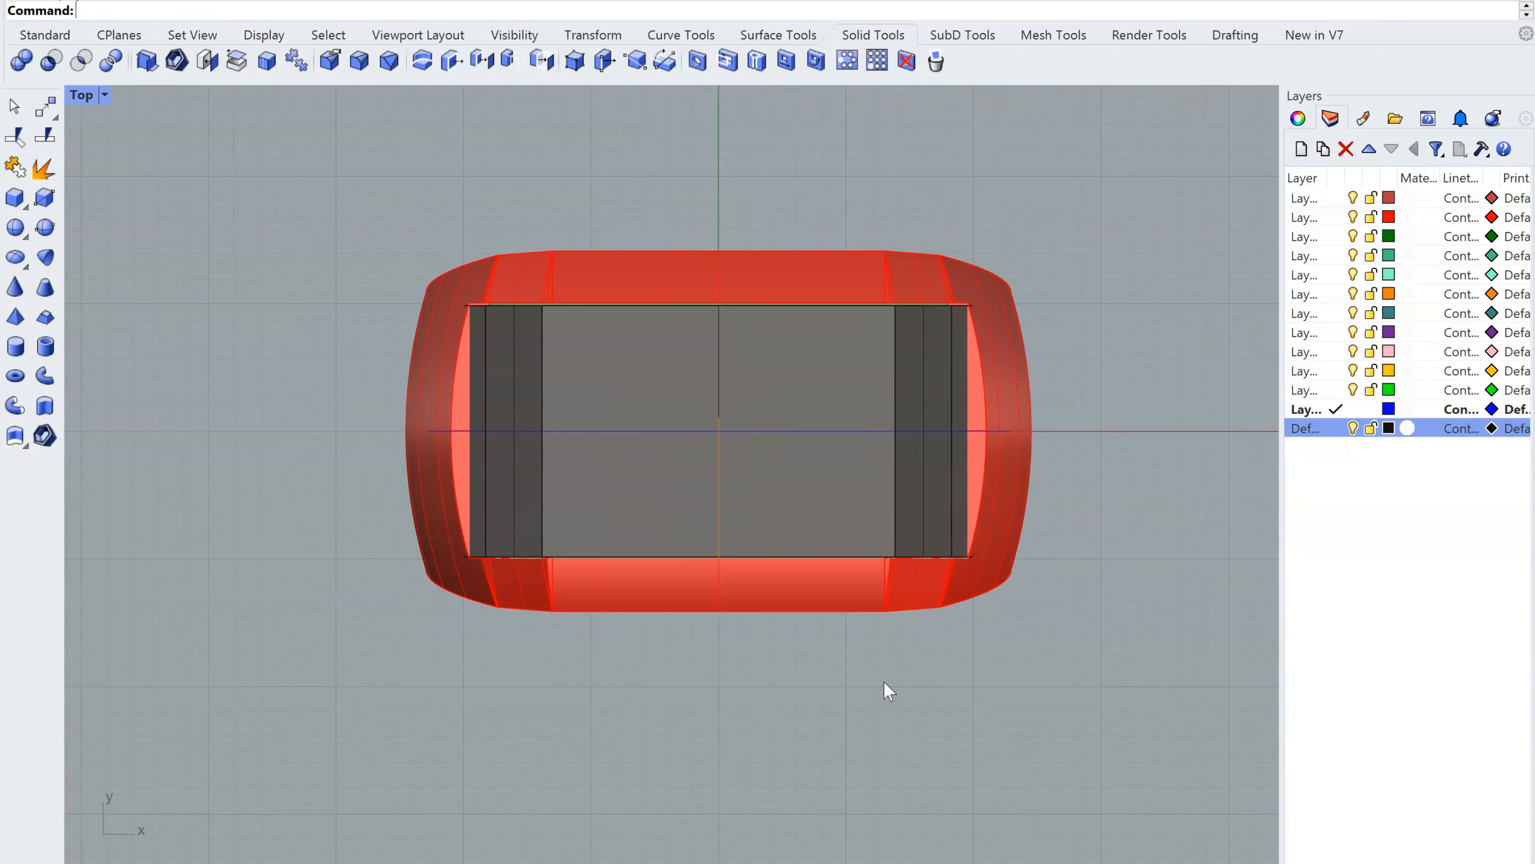
Dimension the ring's overall width across its flat top in the Top view
{"action": "type", "text": "dim"}
{"action": "key", "text": "Return"}
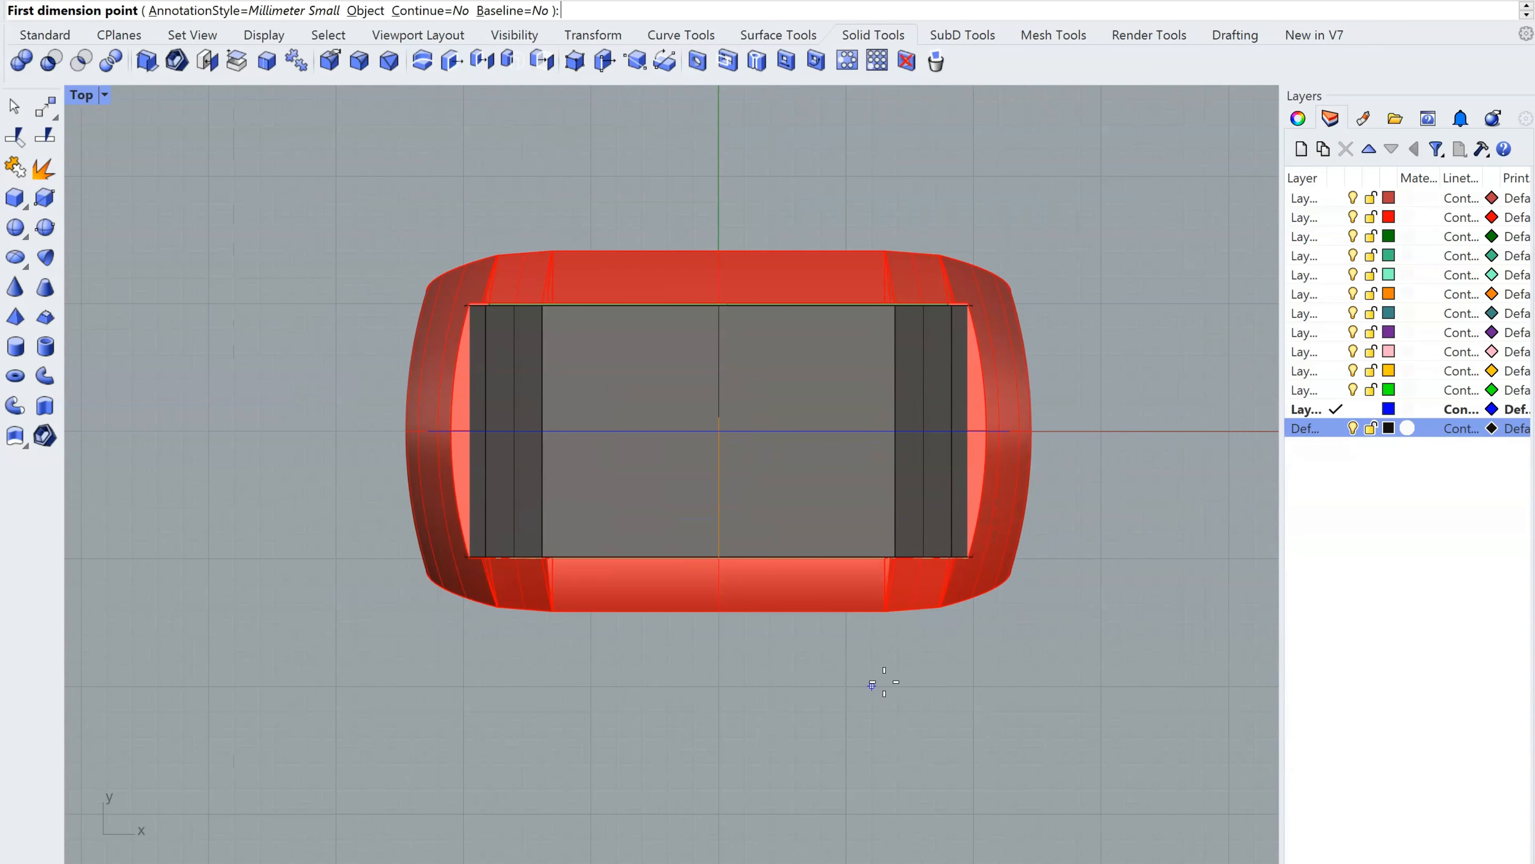
{"action": "left_click", "coordinate": [885, 611]}
{"action": "left_click", "coordinate": [885, 249]}
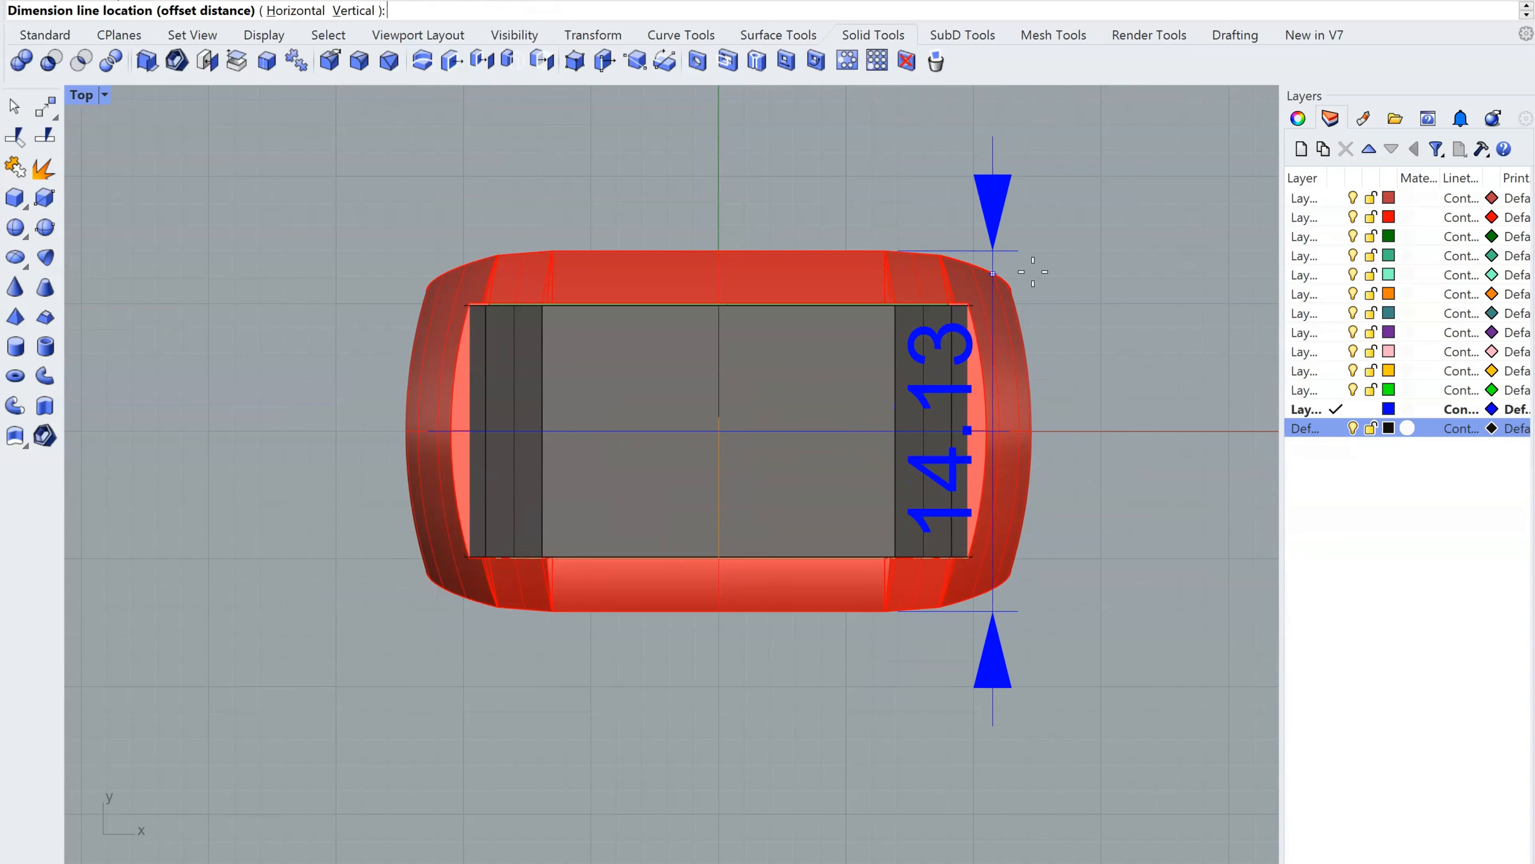
{"action": "left_click", "coordinate": [1144, 285]}
Scale the whole ring along Y to a width of 12 mm and delete the reference dimension
{"action": "left_click_drag", "start_coordinate": [791, 766], "coordinate": [480, 196]}
{"action": "right_click_drag", "start_coordinate": [739, 472], "coordinate": [749, 519]}
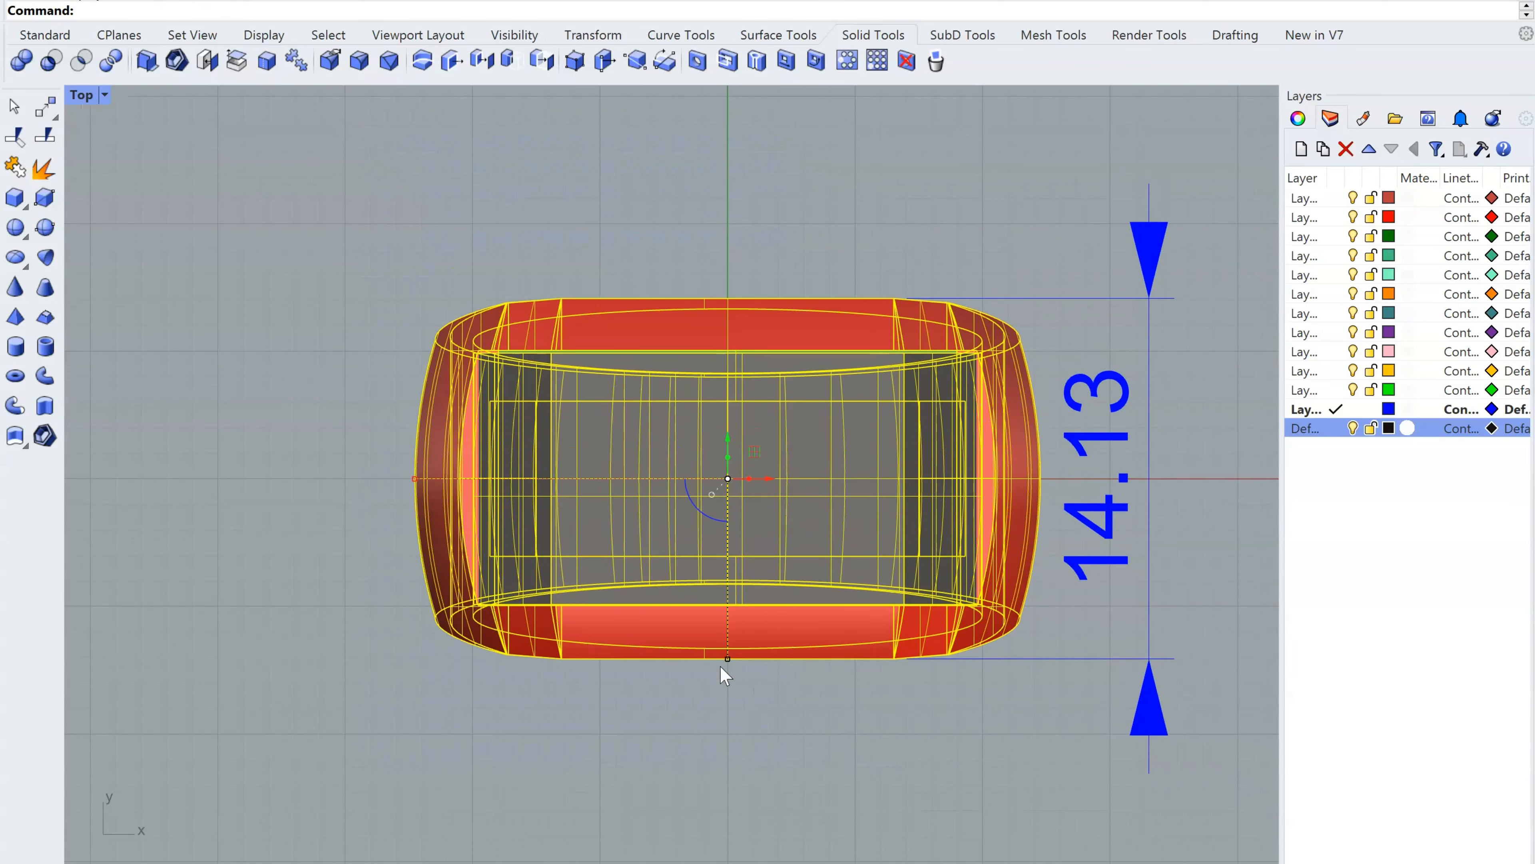
{"action": "left_click_drag", "start_coordinate": [724, 662], "coordinate": [731, 646]}
{"action": "left_click", "coordinate": [812, 754]}
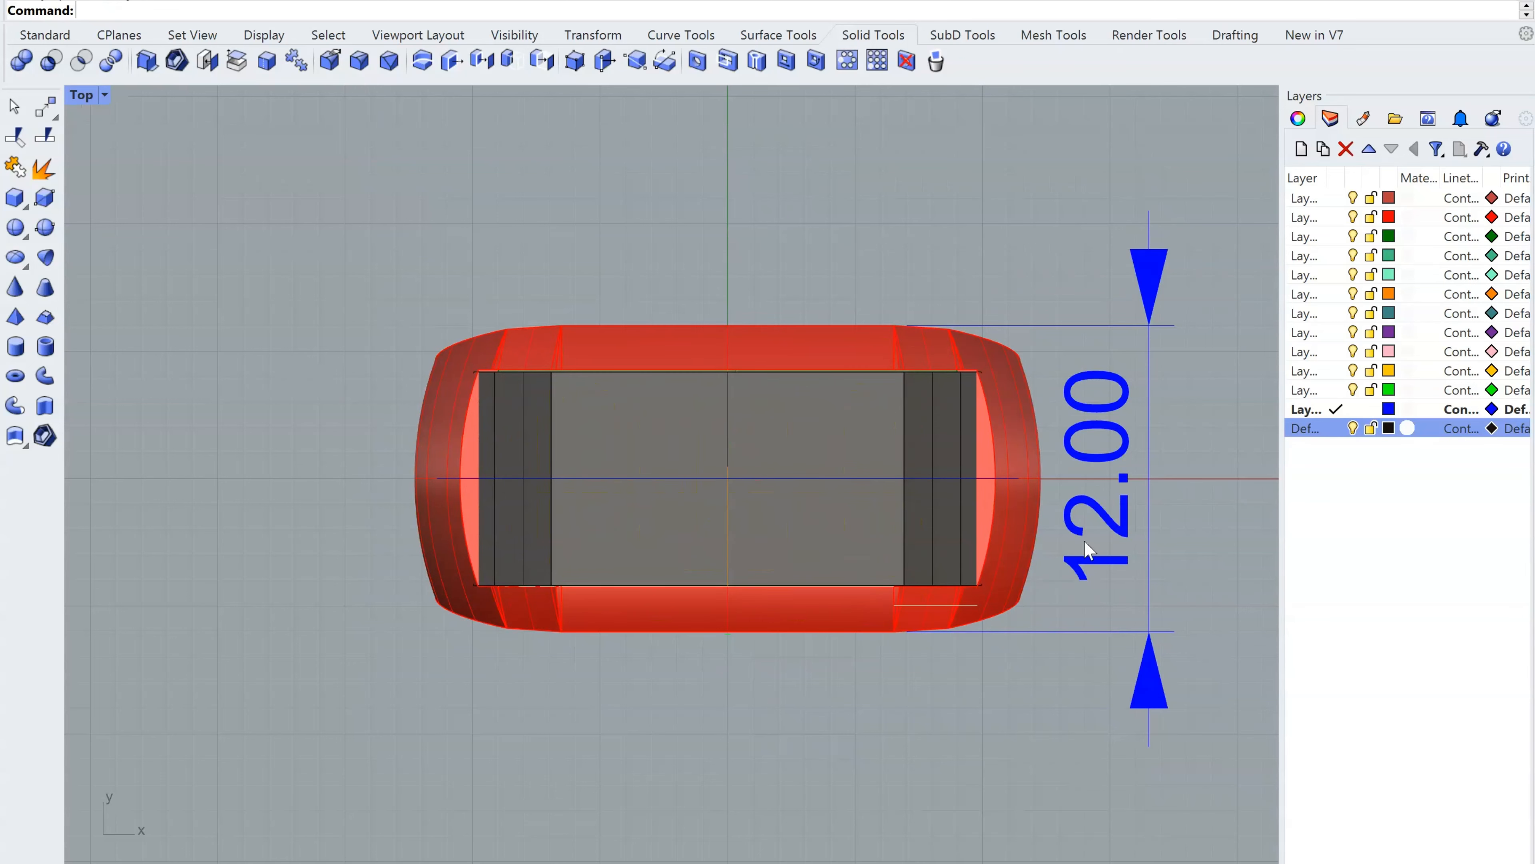
{"action": "left_click", "coordinate": [1119, 401]}
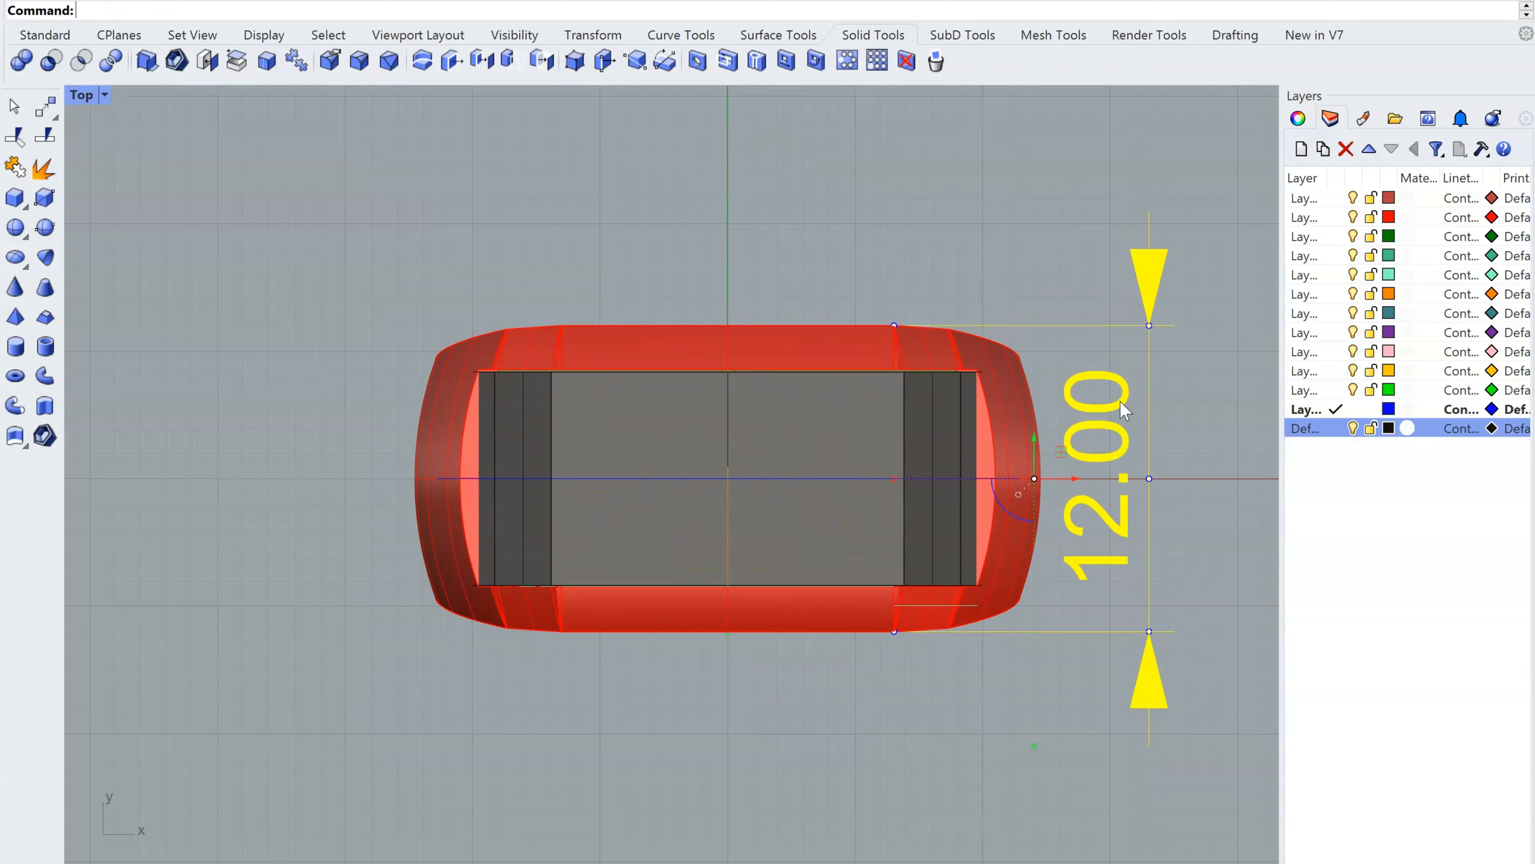
{"action": "key", "text": "Delete"}
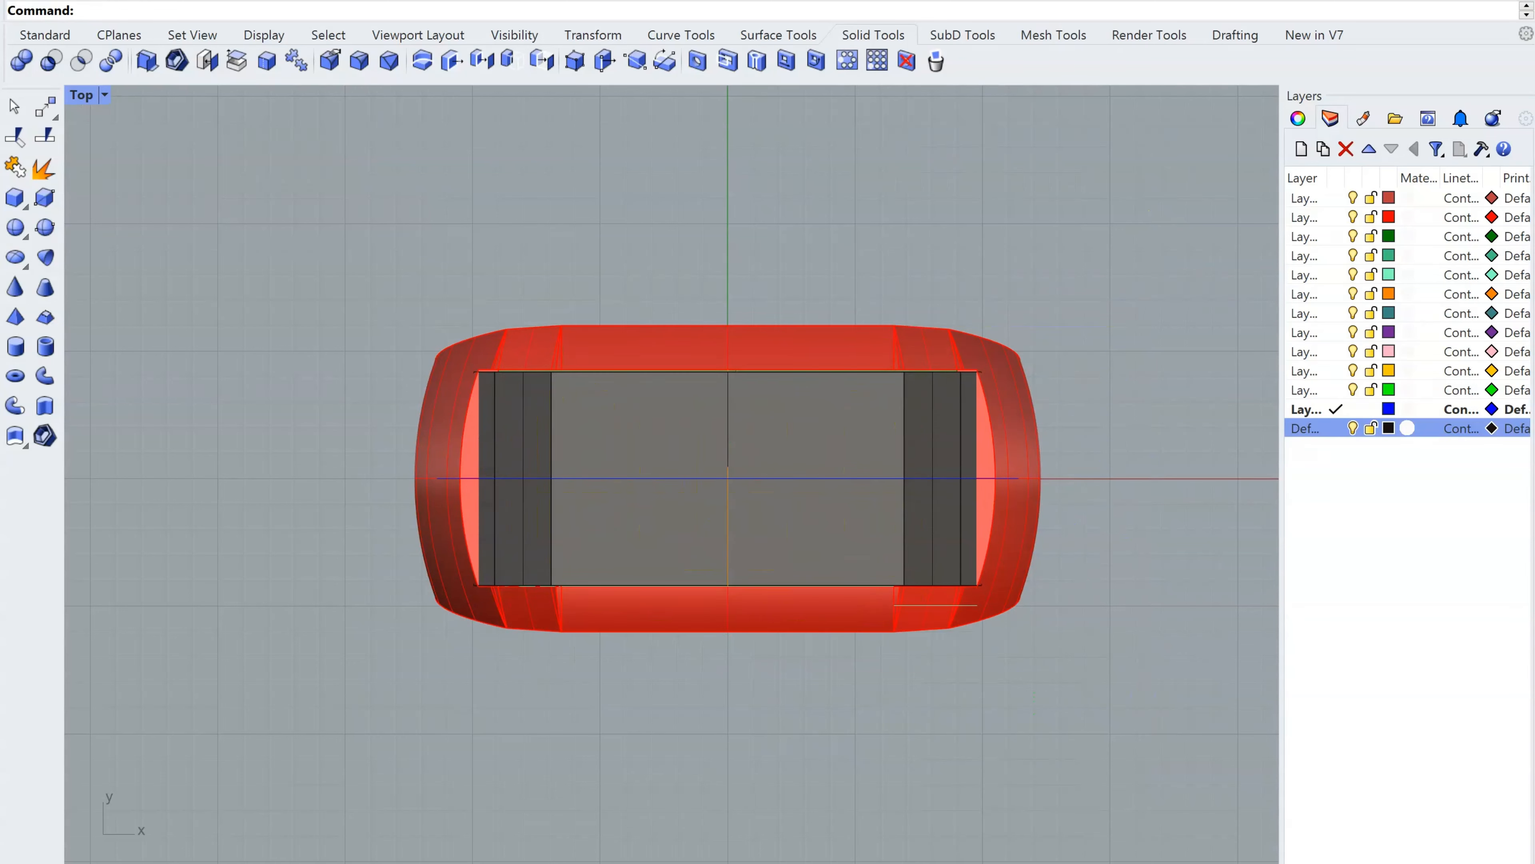
Run CreateUVCrv on the ring's upper outer side surface, just below the black top, without adding any curves or points
{"action": "left_click", "coordinate": [121, 861]}
{"action": "right_click_drag", "start_coordinate": [531, 551], "coordinate": [720, 514]}
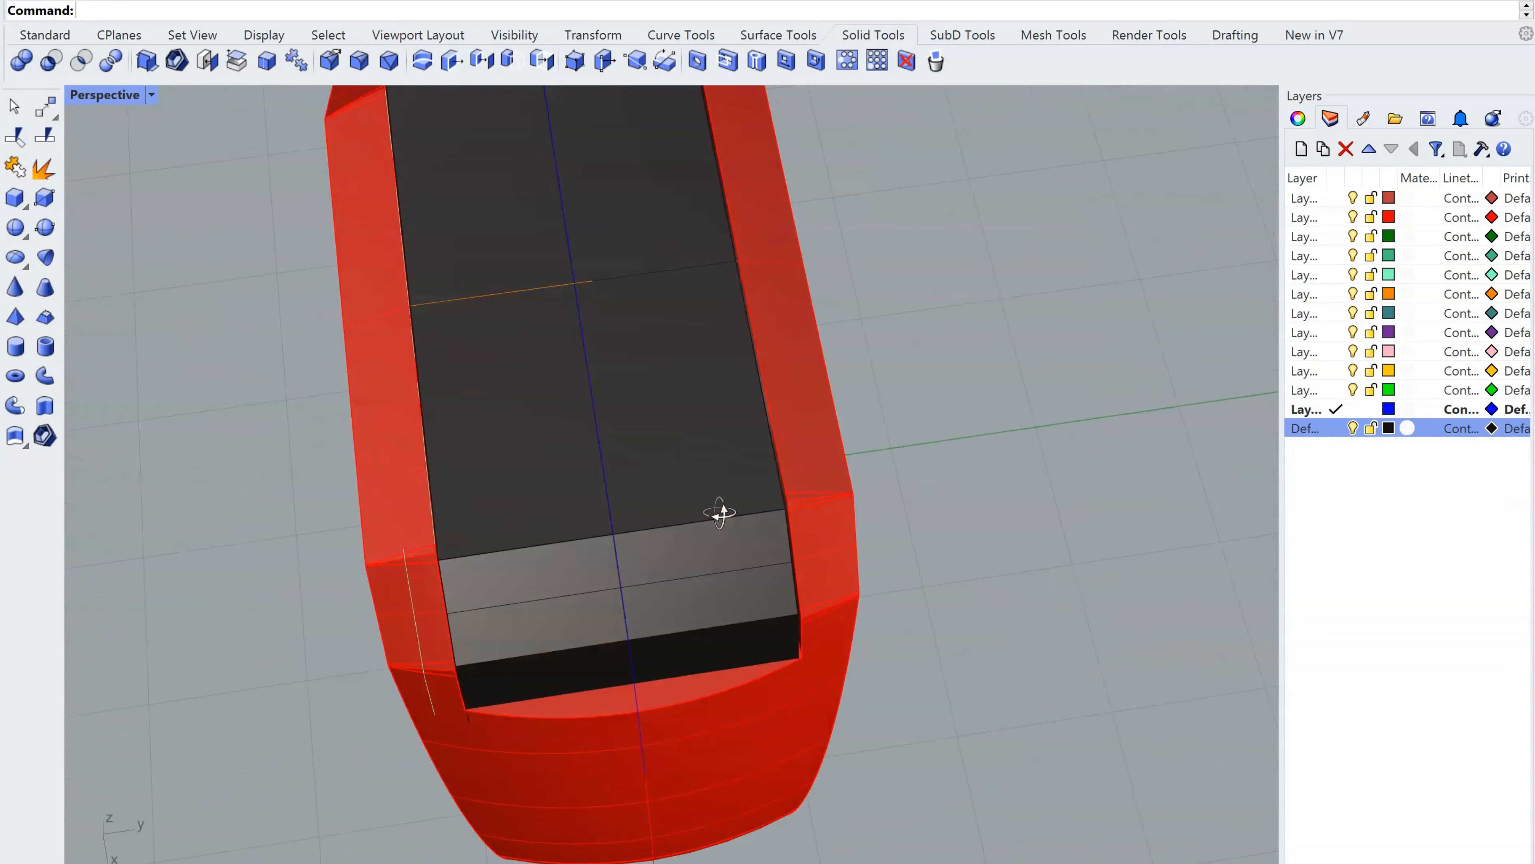
{"action": "scroll", "coordinate": [775, 504], "scroll_direction": "down", "scroll_amount": 5}
{"action": "scroll", "coordinate": [824, 526], "scroll_direction": "up", "scroll_amount": 5}
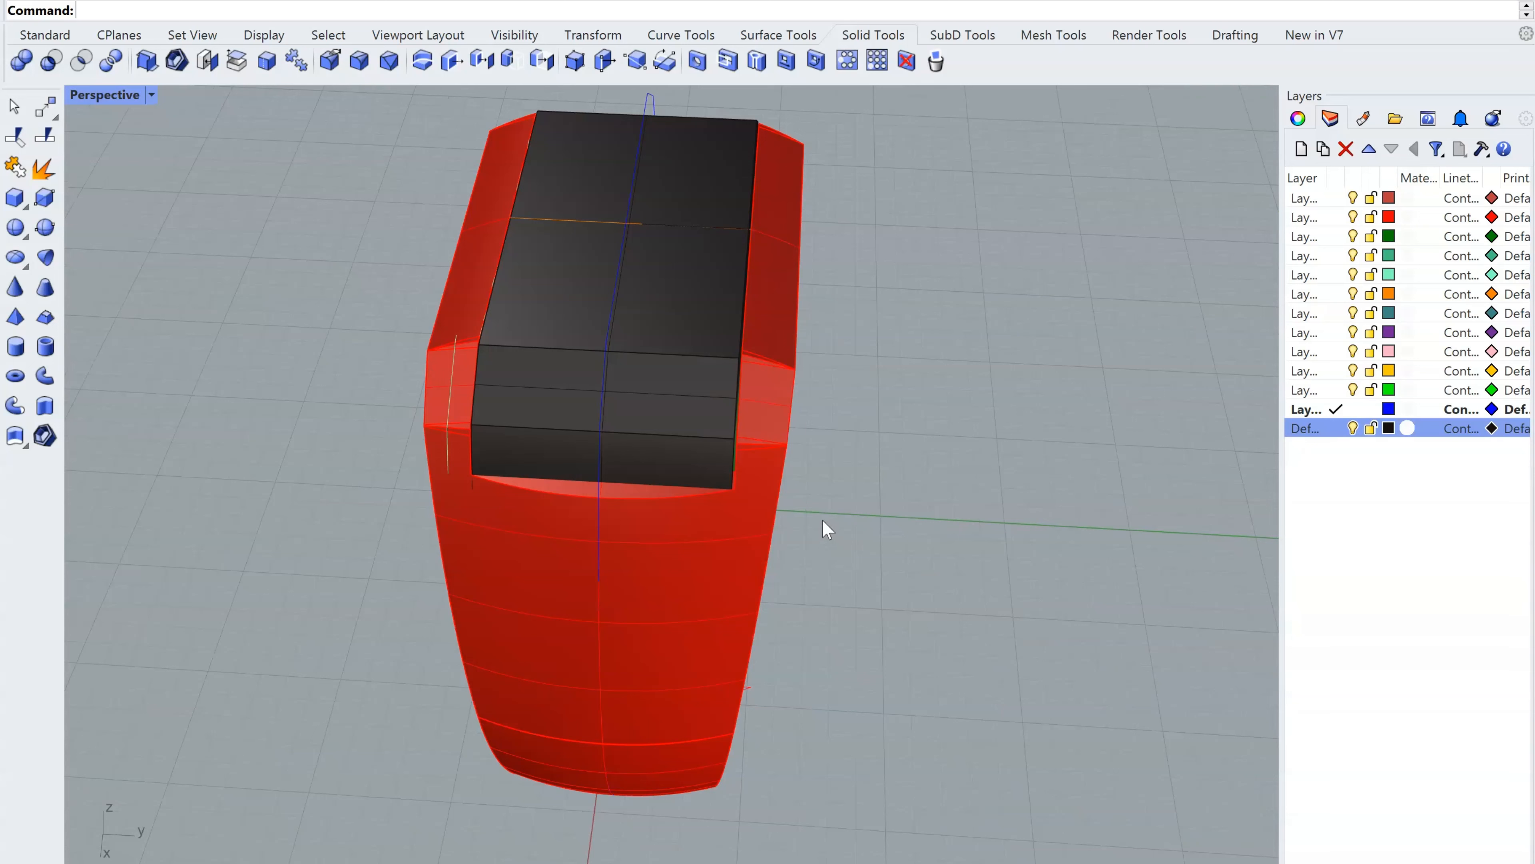
{"action": "right_click_drag", "start_coordinate": [499, 671], "coordinate": [994, 596]}
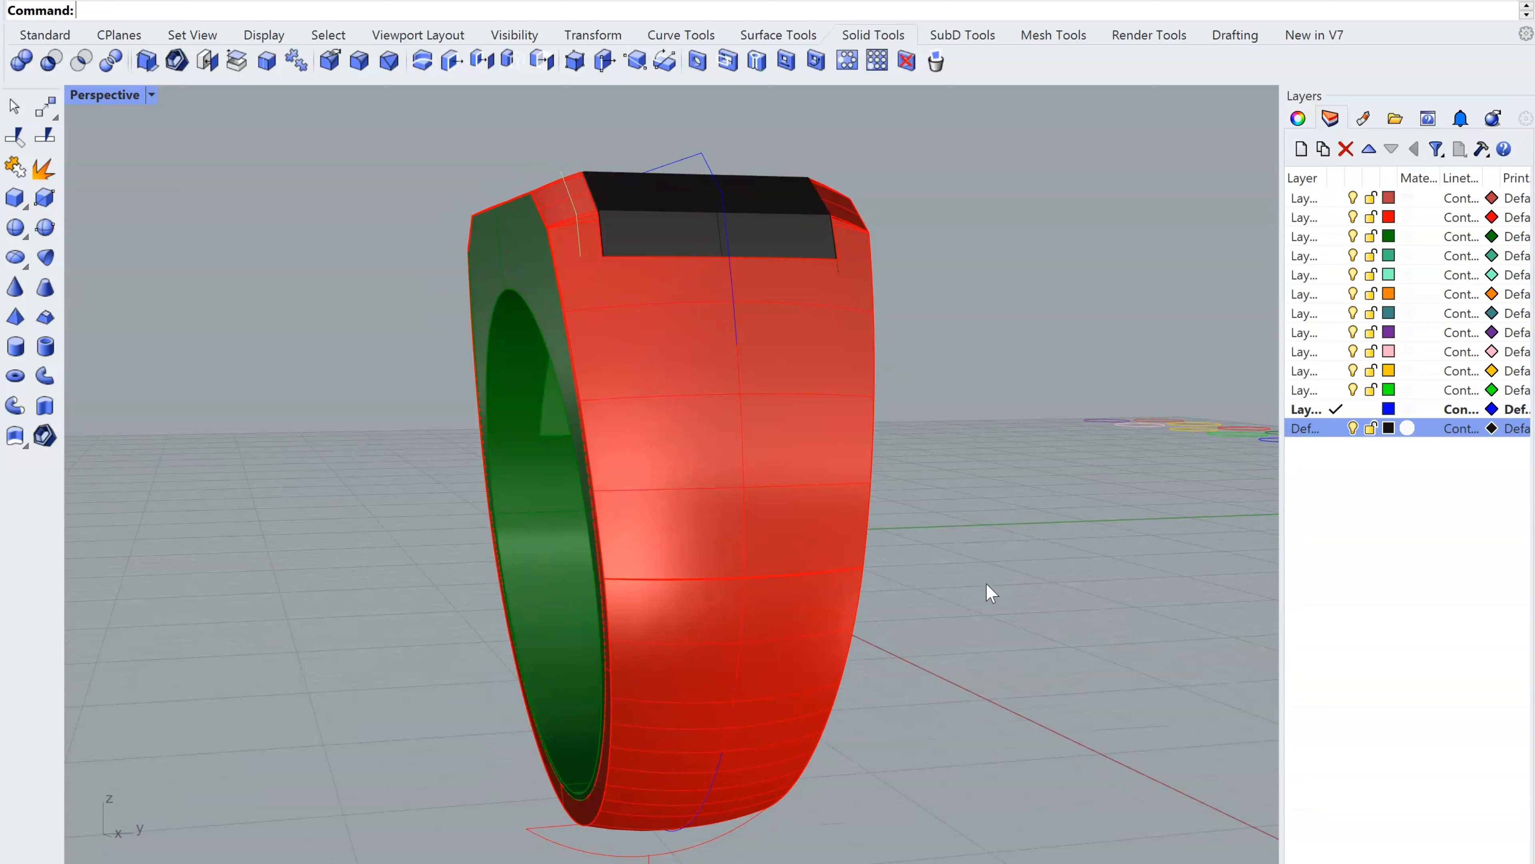
{"action": "type", "text": "f"}
{"action": "key", "text": "BackSpace"}
{"action": "key", "text": "BackSpace"}
{"action": "type", "text": "cre"}
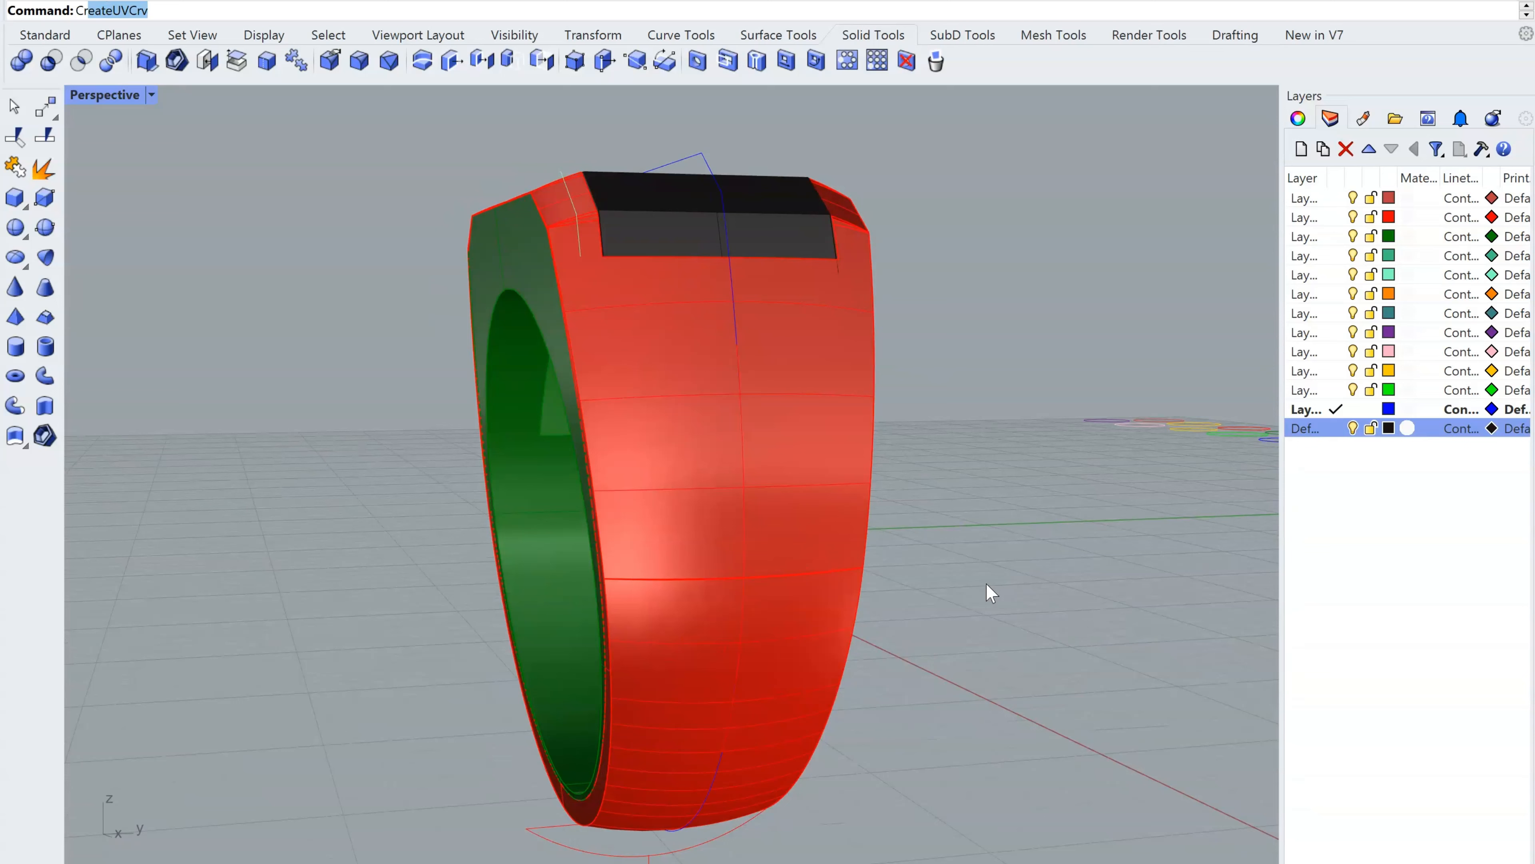
{"action": "key", "text": "Return"}
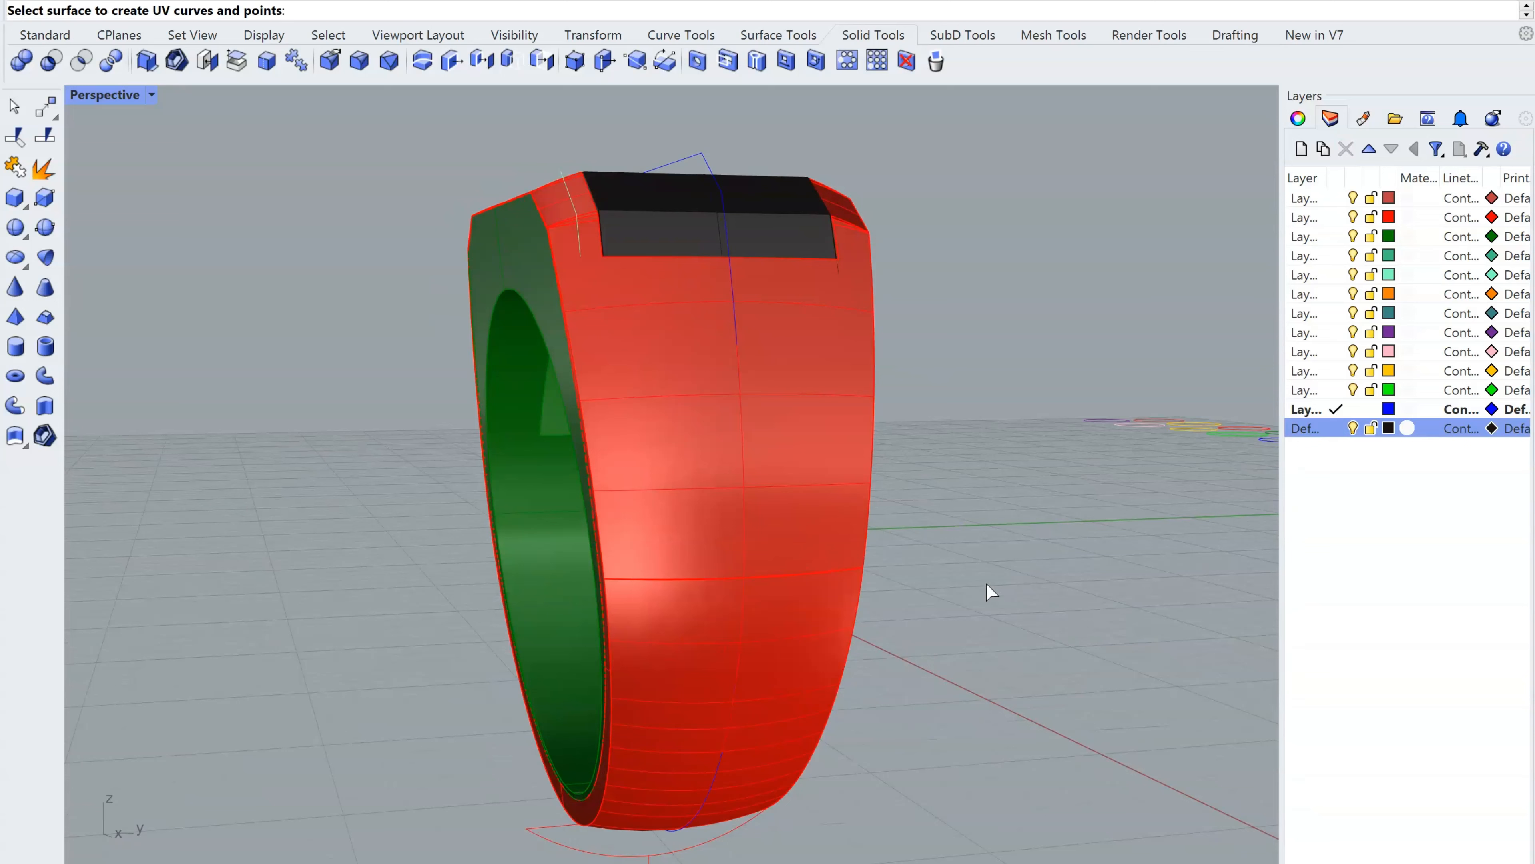
{"action": "left_click", "coordinate": [670, 456]}
{"action": "right_click_drag", "start_coordinate": [855, 608], "coordinate": [688, 544]}
{"action": "right_click_drag", "start_coordinate": [782, 553], "coordinate": [634, 654]}
{"action": "scroll", "coordinate": [827, 636], "scroll_direction": "down", "scroll_amount": 15}
{"action": "right_click_drag", "start_coordinate": [828, 636], "coordinate": [639, 590]}
{"action": "scroll", "coordinate": [503, 467], "scroll_direction": "up", "scroll_amount": 10}
{"action": "right_click_drag", "start_coordinate": [462, 470], "coordinate": [469, 495]}
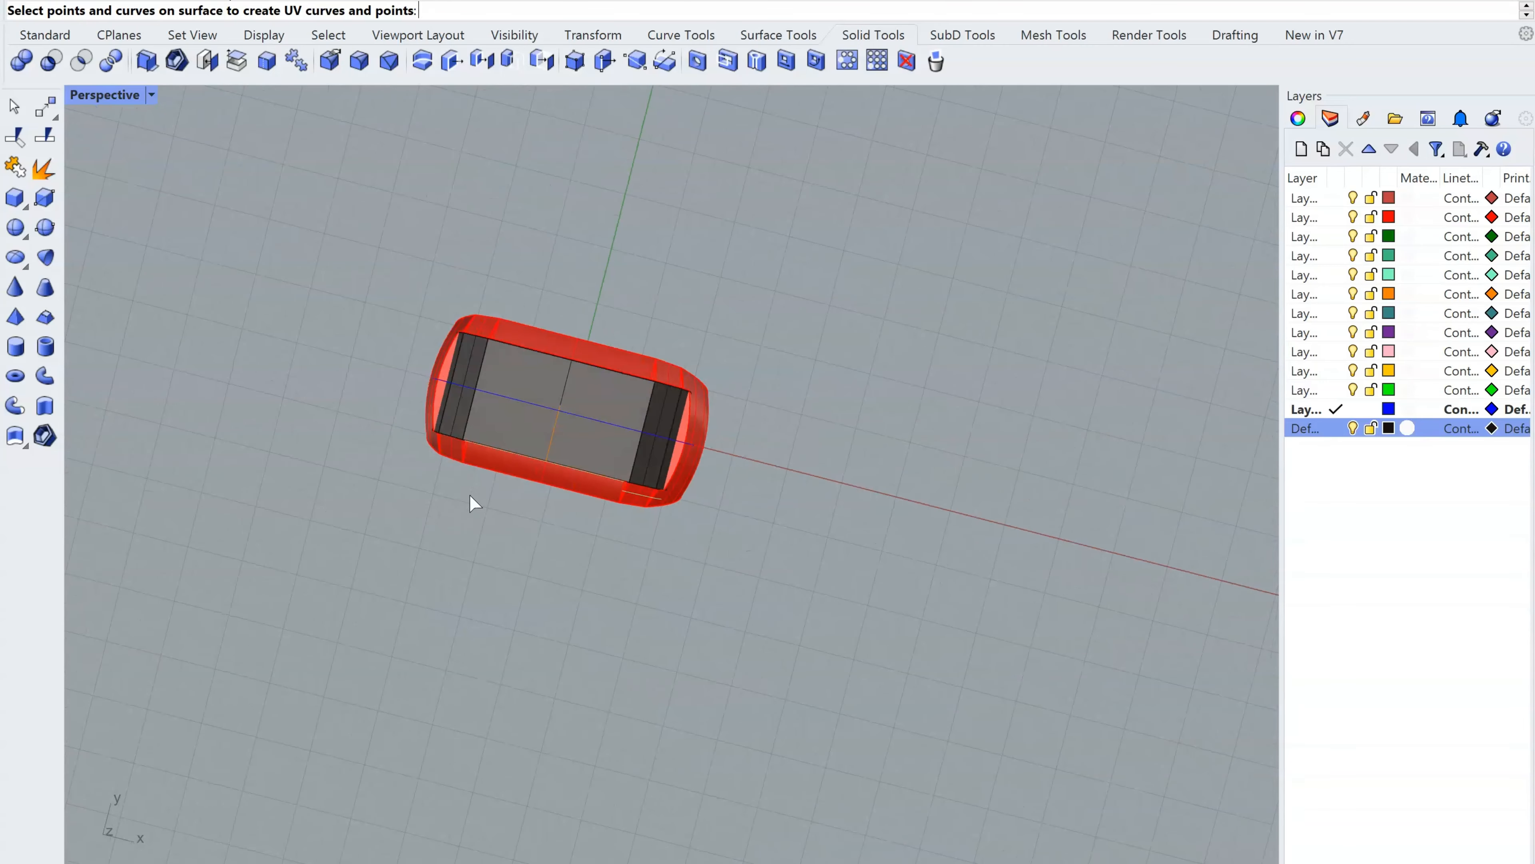
{"action": "right_click_drag", "start_coordinate": [605, 502], "coordinate": [772, 423]}
{"action": "scroll", "coordinate": [772, 423], "scroll_direction": "down", "scroll_amount": 8}
{"action": "scroll", "coordinate": [658, 653], "scroll_direction": "up", "scroll_amount": 10}
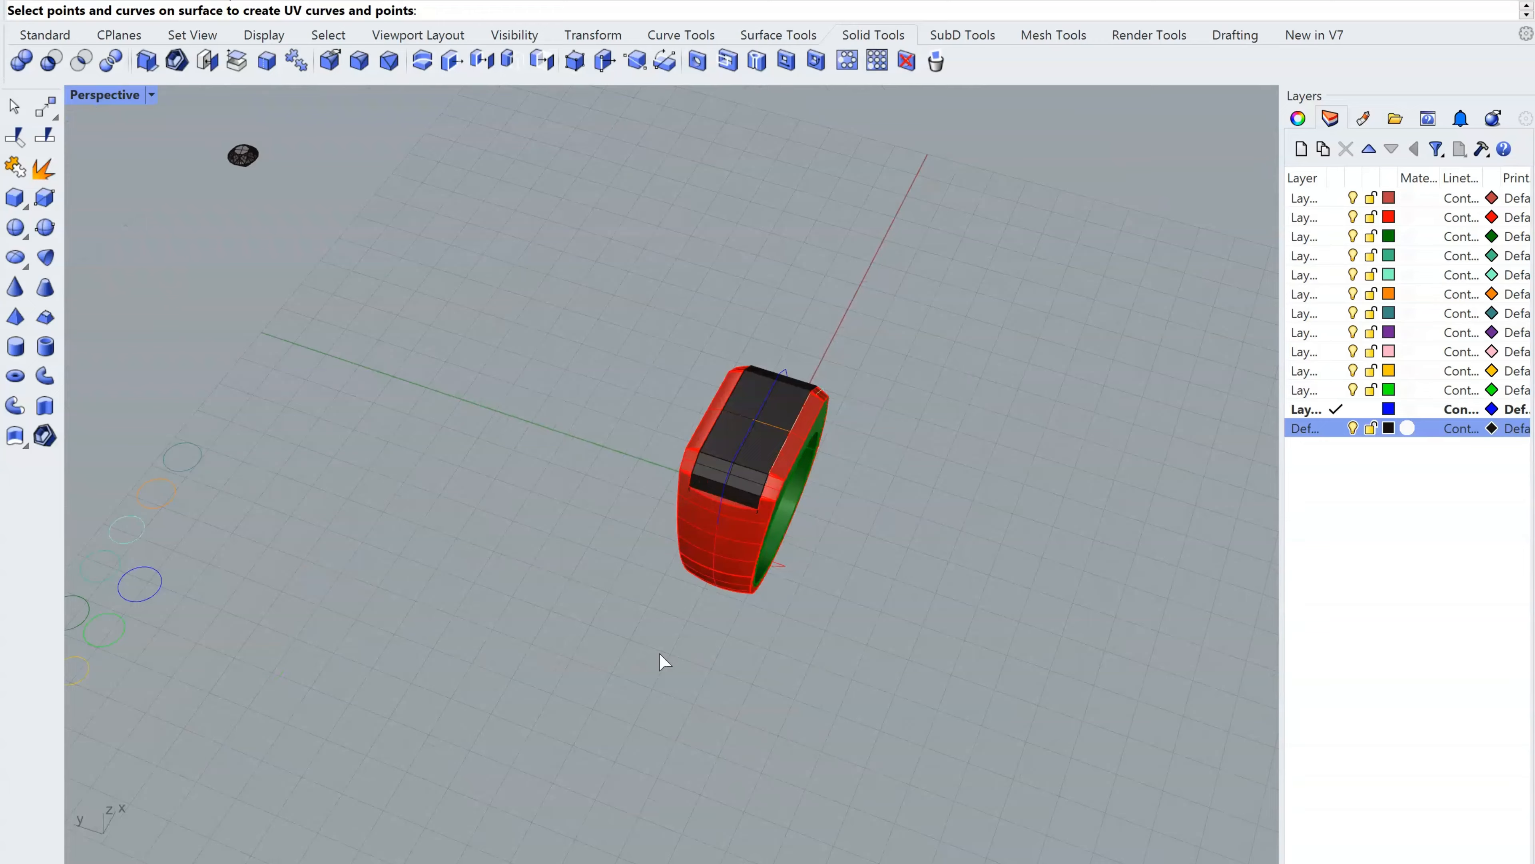
{"action": "right_click_drag", "start_coordinate": [792, 535], "coordinate": [908, 663]}
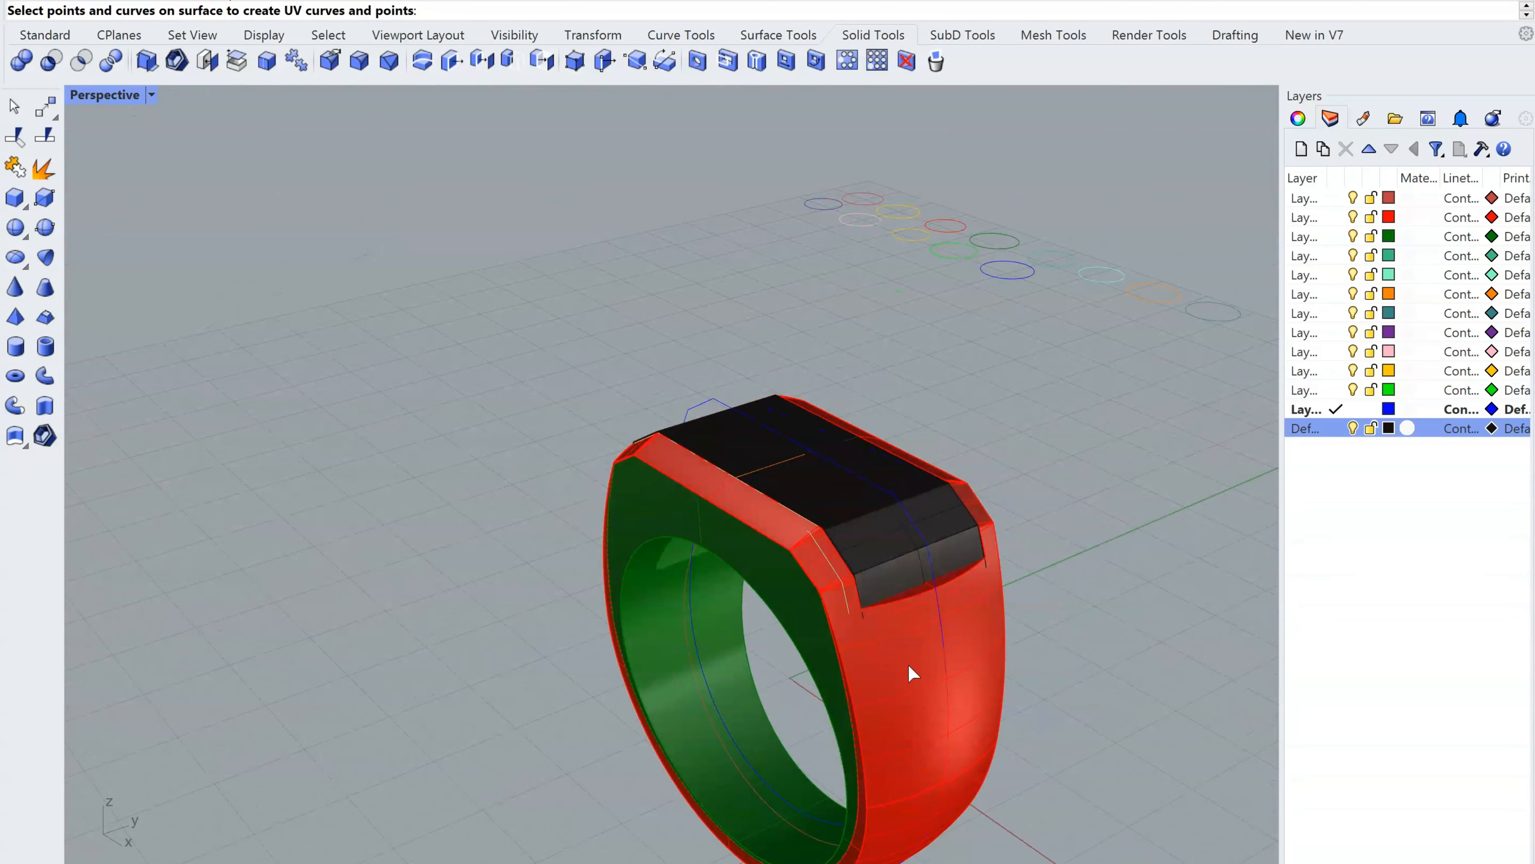
{"action": "right_click", "coordinate": [928, 683]}
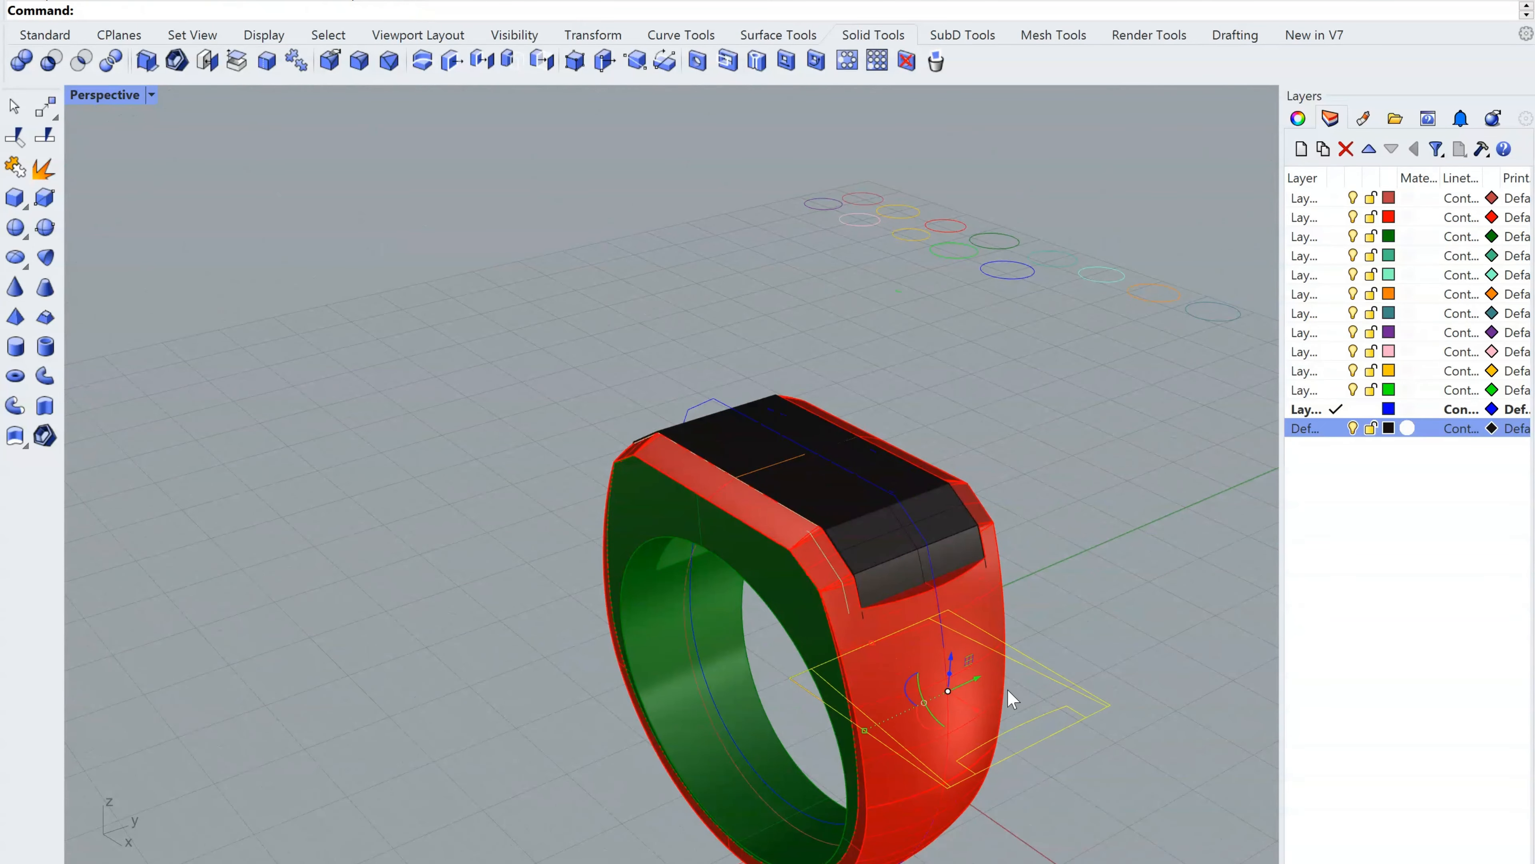
Move the flattened outline of the upper side surface clear of the ring along Y and X in the Top view
{"action": "right_click_drag", "start_coordinate": [1007, 688], "coordinate": [496, 772]}
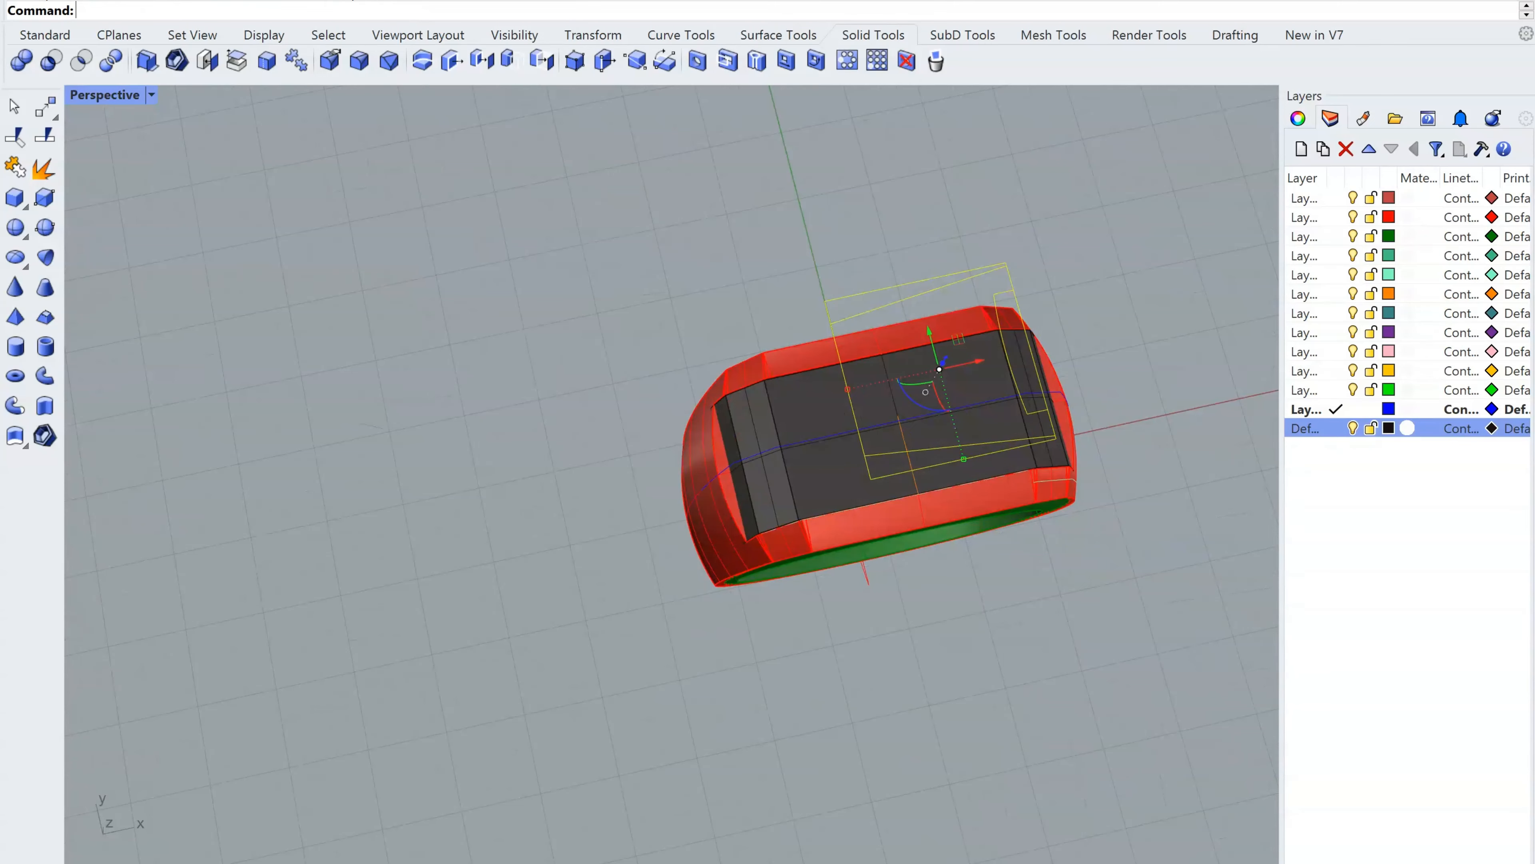
{"action": "key", "text": "ctrl+F1"}
{"action": "scroll", "coordinate": [680, 536], "scroll_direction": "down", "scroll_amount": 6}
{"action": "scroll", "coordinate": [825, 445], "scroll_direction": "up", "scroll_amount": 4}
{"action": "right_click_drag", "start_coordinate": [824, 443], "coordinate": [872, 572]}
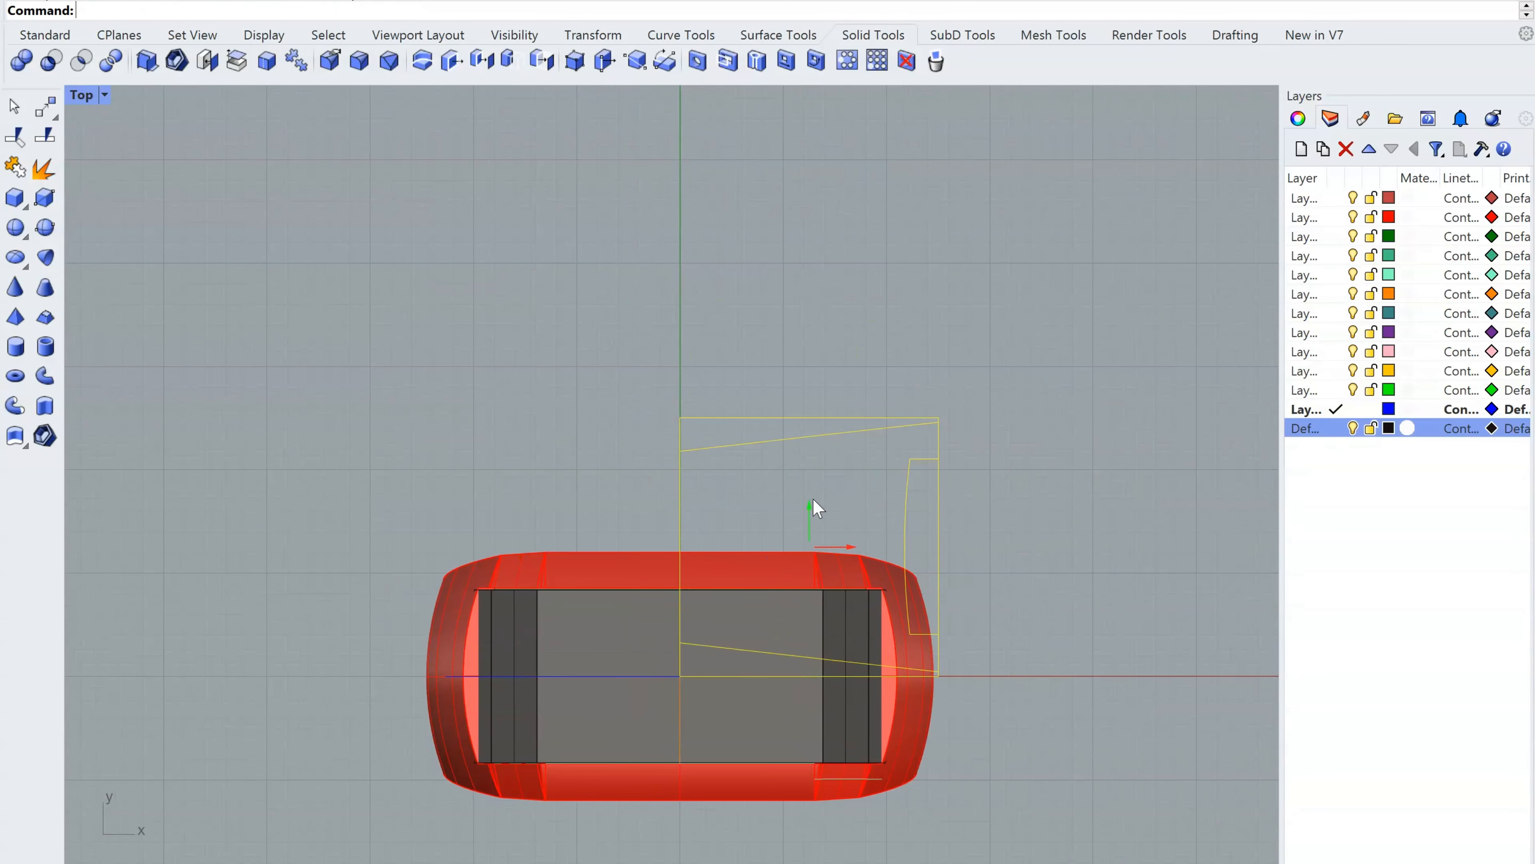
{"action": "left_click_drag", "start_coordinate": [812, 508], "coordinate": [797, 293]}
{"action": "right_click_drag", "start_coordinate": [798, 484], "coordinate": [648, 536]}
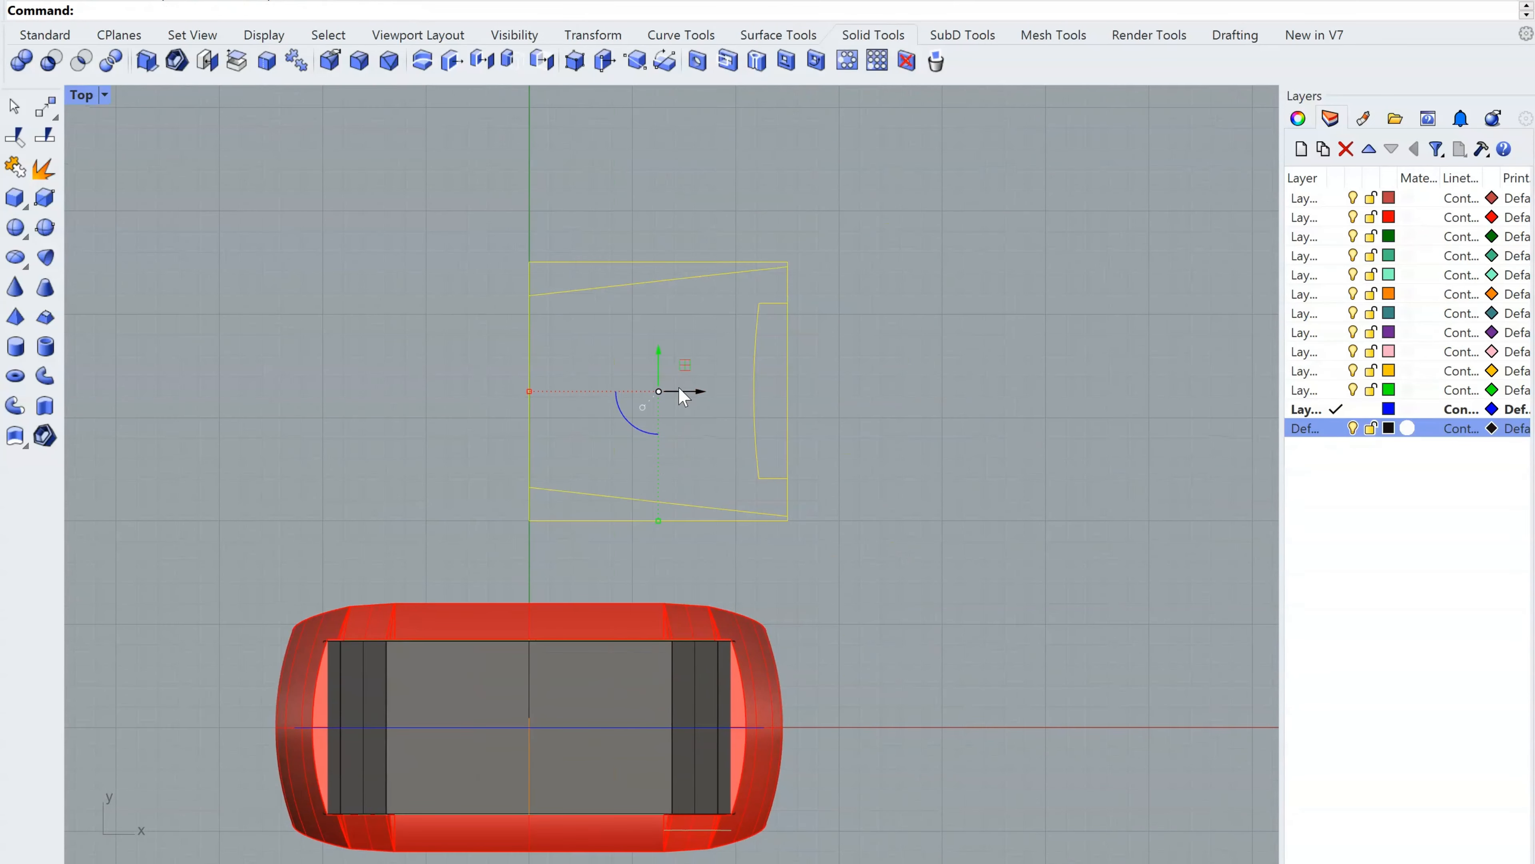
{"action": "left_click_drag", "start_coordinate": [678, 387], "coordinate": [1008, 398]}
{"action": "left_click", "coordinate": [949, 584]}
{"action": "right_click_drag", "start_coordinate": [944, 610], "coordinate": [907, 472]}
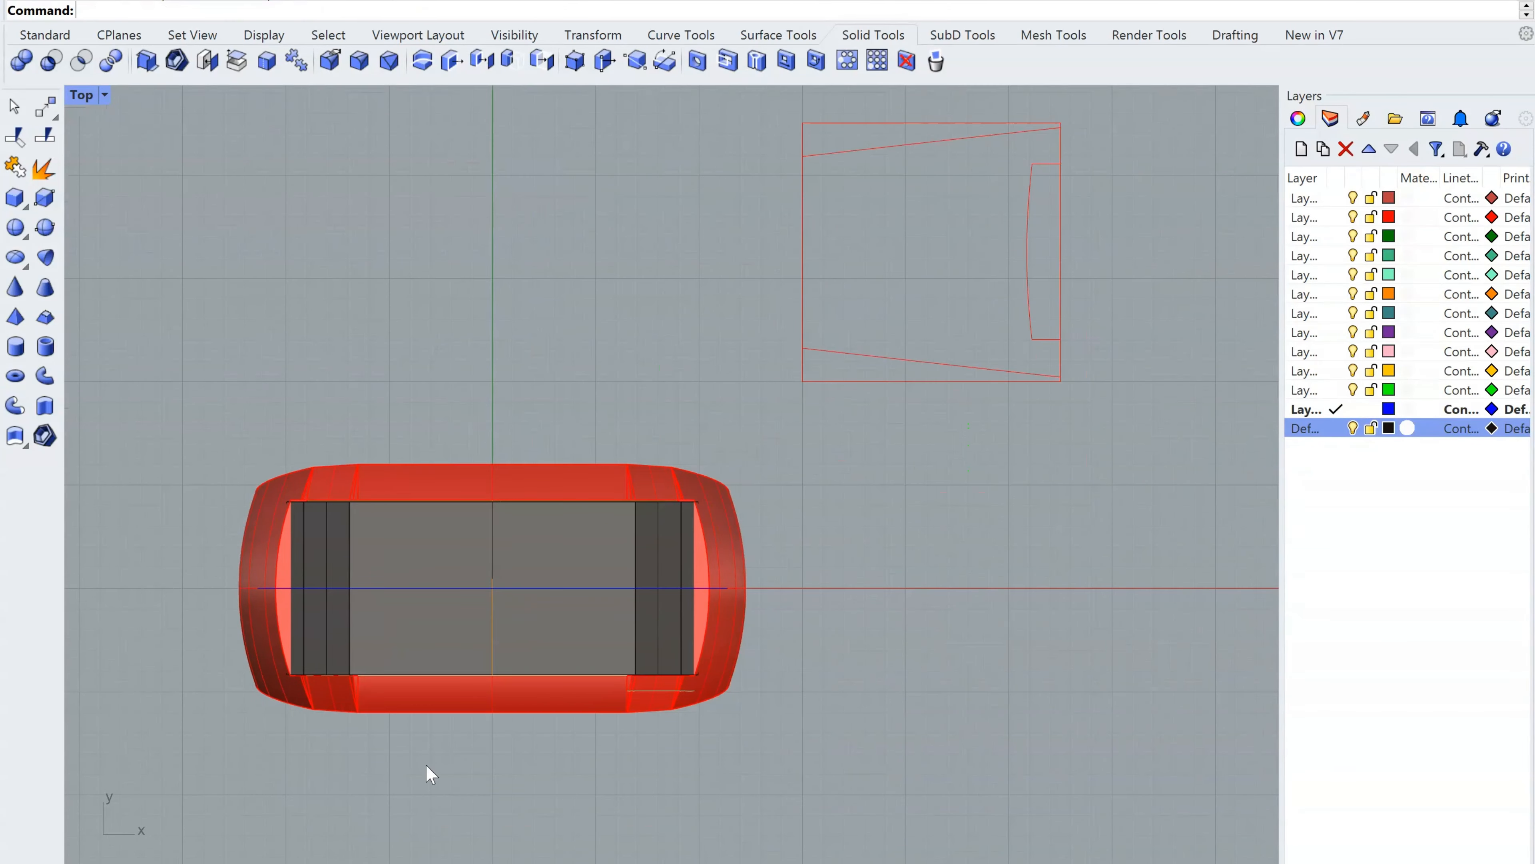
Repeat CreateUVCrv on the ring's lower outer side surface, without adding any curves or points
{"action": "left_click", "coordinate": [161, 858]}
{"action": "right_click_drag", "start_coordinate": [680, 584], "coordinate": [440, 493]}
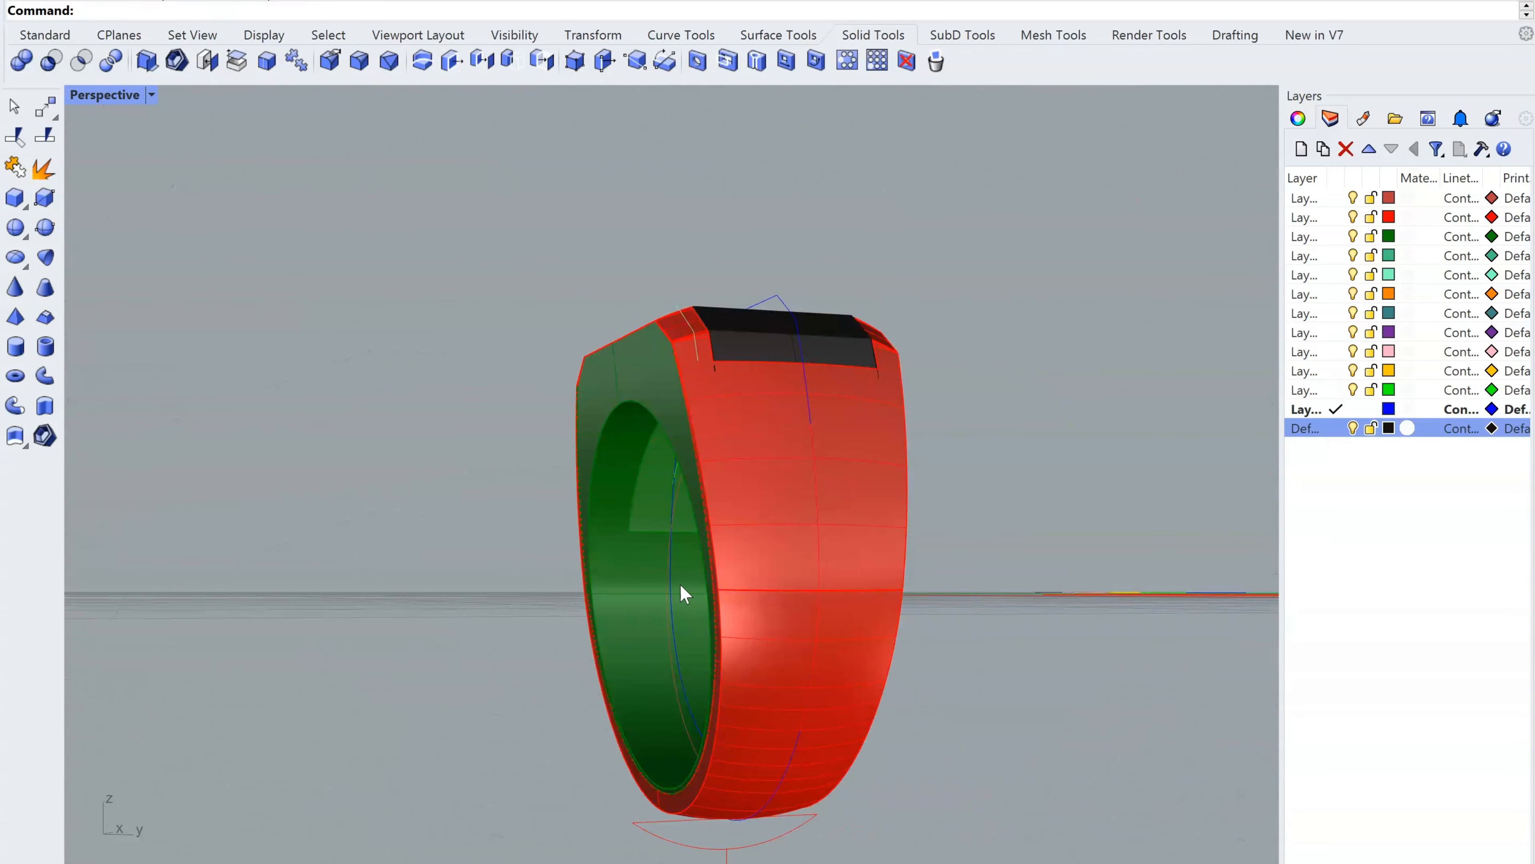
{"action": "scroll", "coordinate": [897, 699], "scroll_direction": "up", "scroll_amount": 4}
{"action": "right_click_drag", "start_coordinate": [825, 705], "coordinate": [821, 625]}
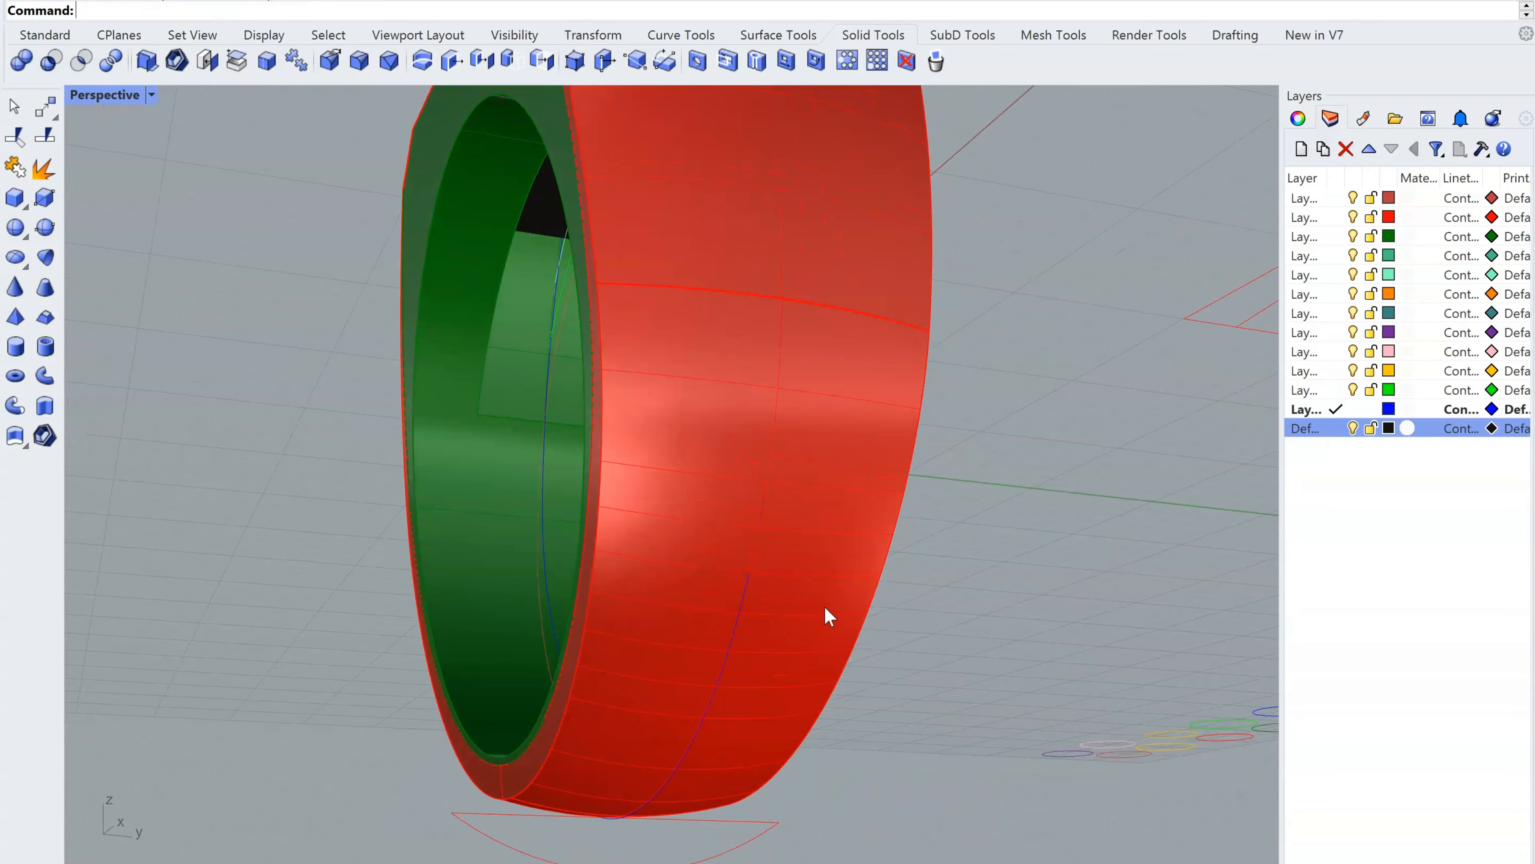
{"action": "right_click", "coordinate": [825, 607]}
{"action": "left_click", "coordinate": [843, 479]}
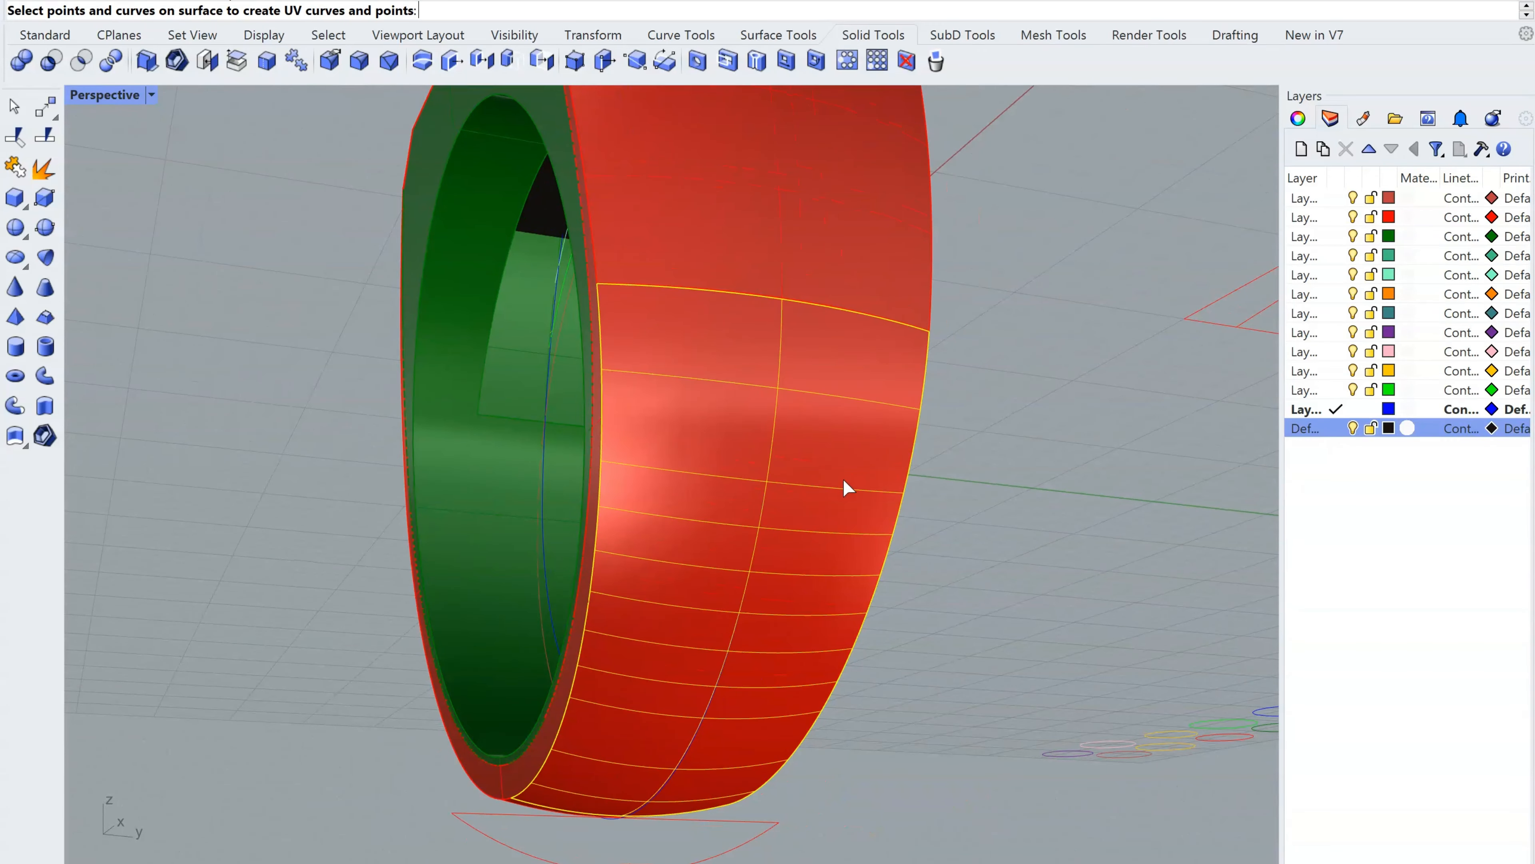
{"action": "right_click", "coordinate": [810, 562]}
Move the flattened outline of the lower side surface along Y until it is level with the first outline in the Top view
{"action": "right_click_drag", "start_coordinate": [672, 434], "coordinate": [798, 630]}
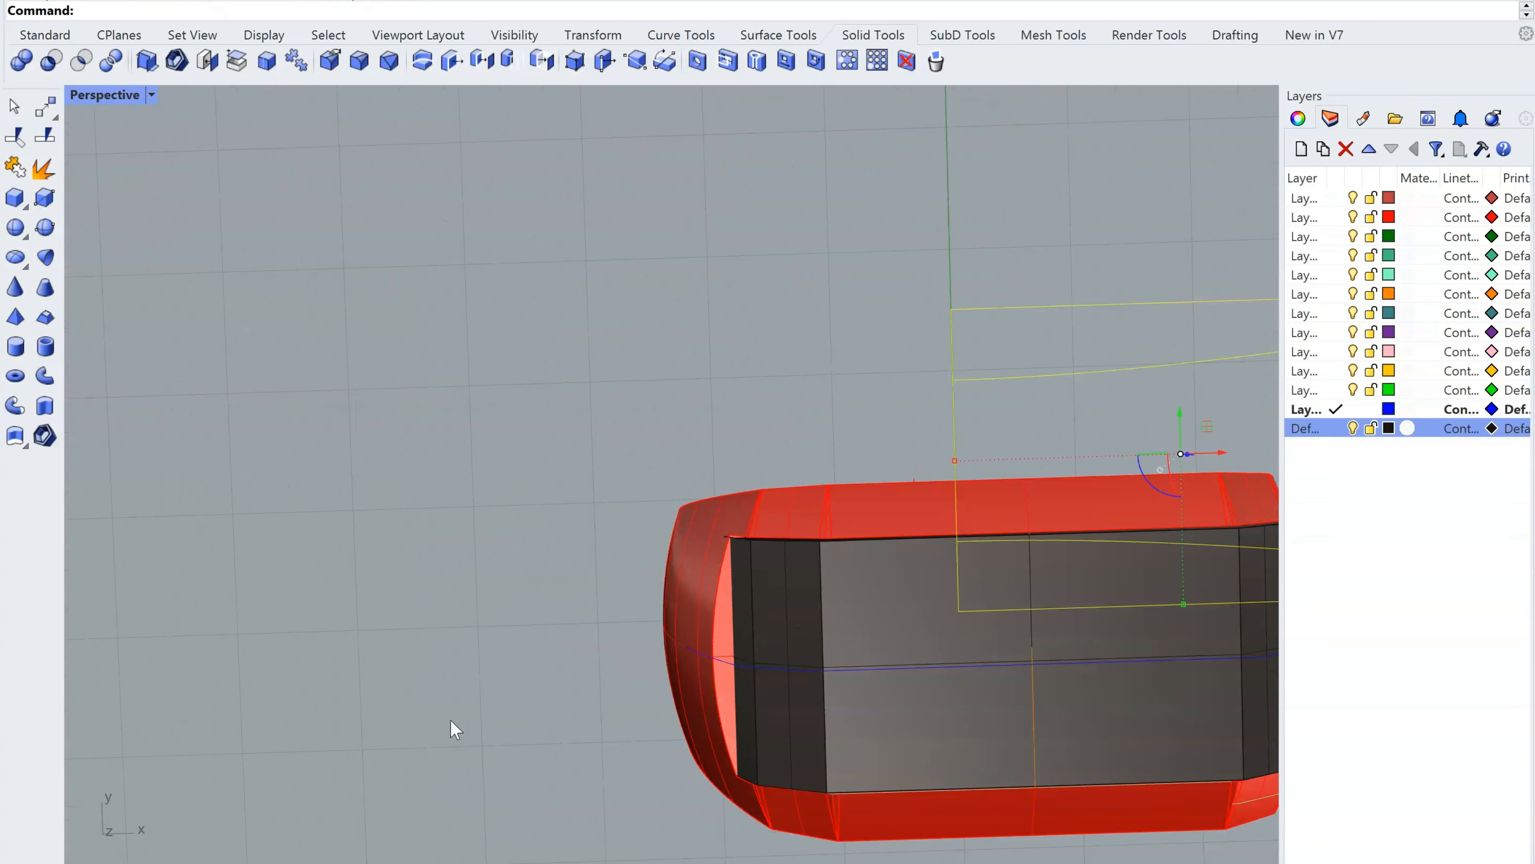
{"action": "left_click", "coordinate": [175, 862]}
{"action": "right_click_drag", "start_coordinate": [679, 553], "coordinate": [755, 676]}
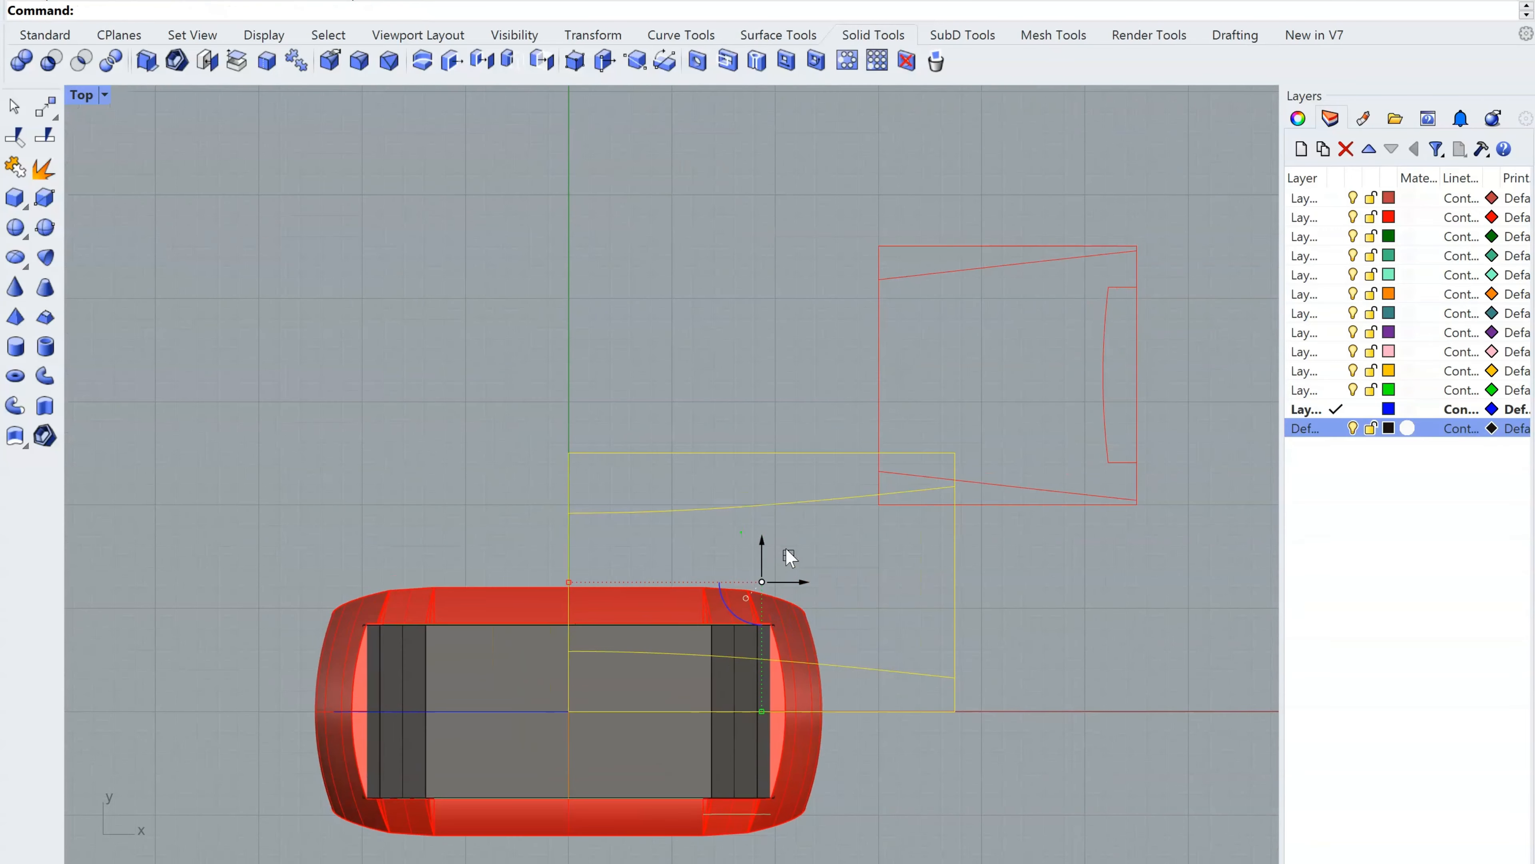
{"action": "left_click_drag", "start_coordinate": [761, 539], "coordinate": [773, 342]}
{"action": "right_click_drag", "start_coordinate": [983, 394], "coordinate": [845, 442]}
{"action": "left_click", "coordinate": [1063, 631]}
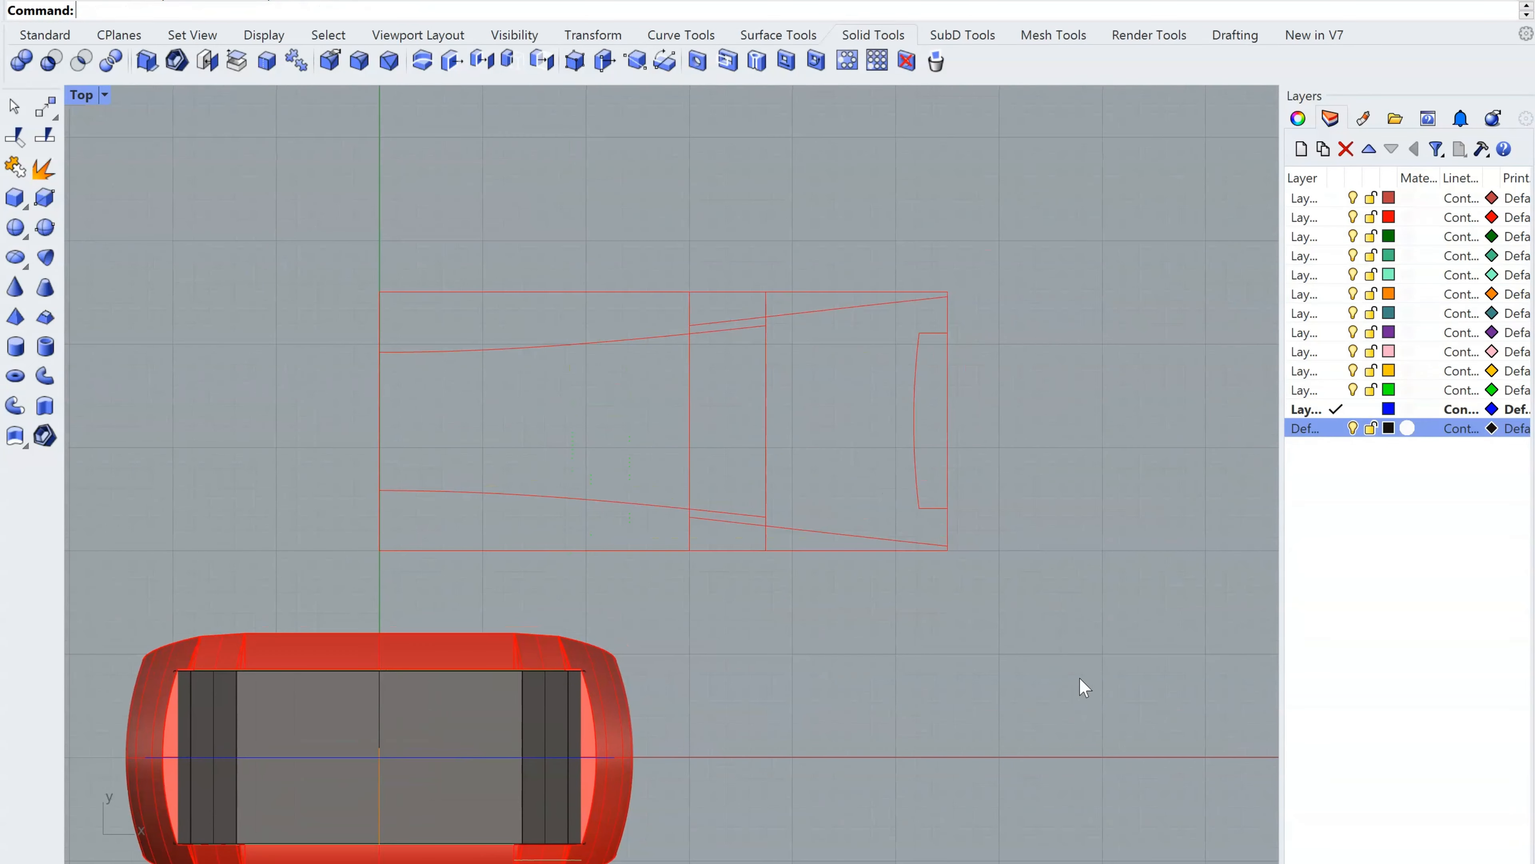
Move the upper side surface's outline along X until its edge meets the end of the lower side surface's outline
{"action": "left_click_drag", "start_coordinate": [1080, 678], "coordinate": [892, 296]}
{"action": "scroll", "coordinate": [854, 393], "scroll_direction": "up", "scroll_amount": 2}
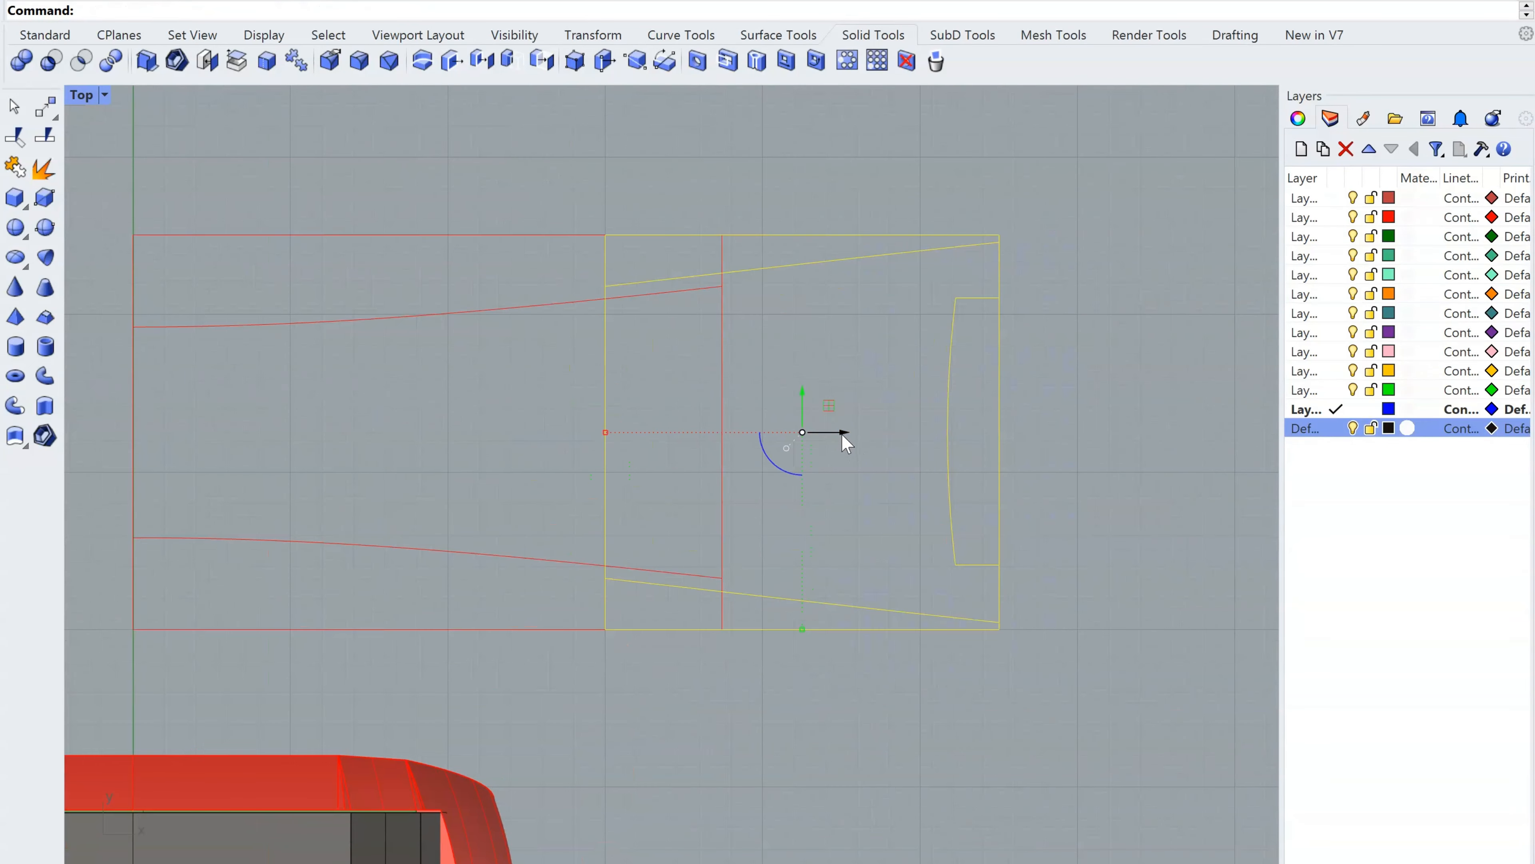
{"action": "left_click_drag", "start_coordinate": [841, 433], "coordinate": [974, 438]}
{"action": "scroll", "coordinate": [926, 504], "scroll_direction": "up", "scroll_amount": 1}
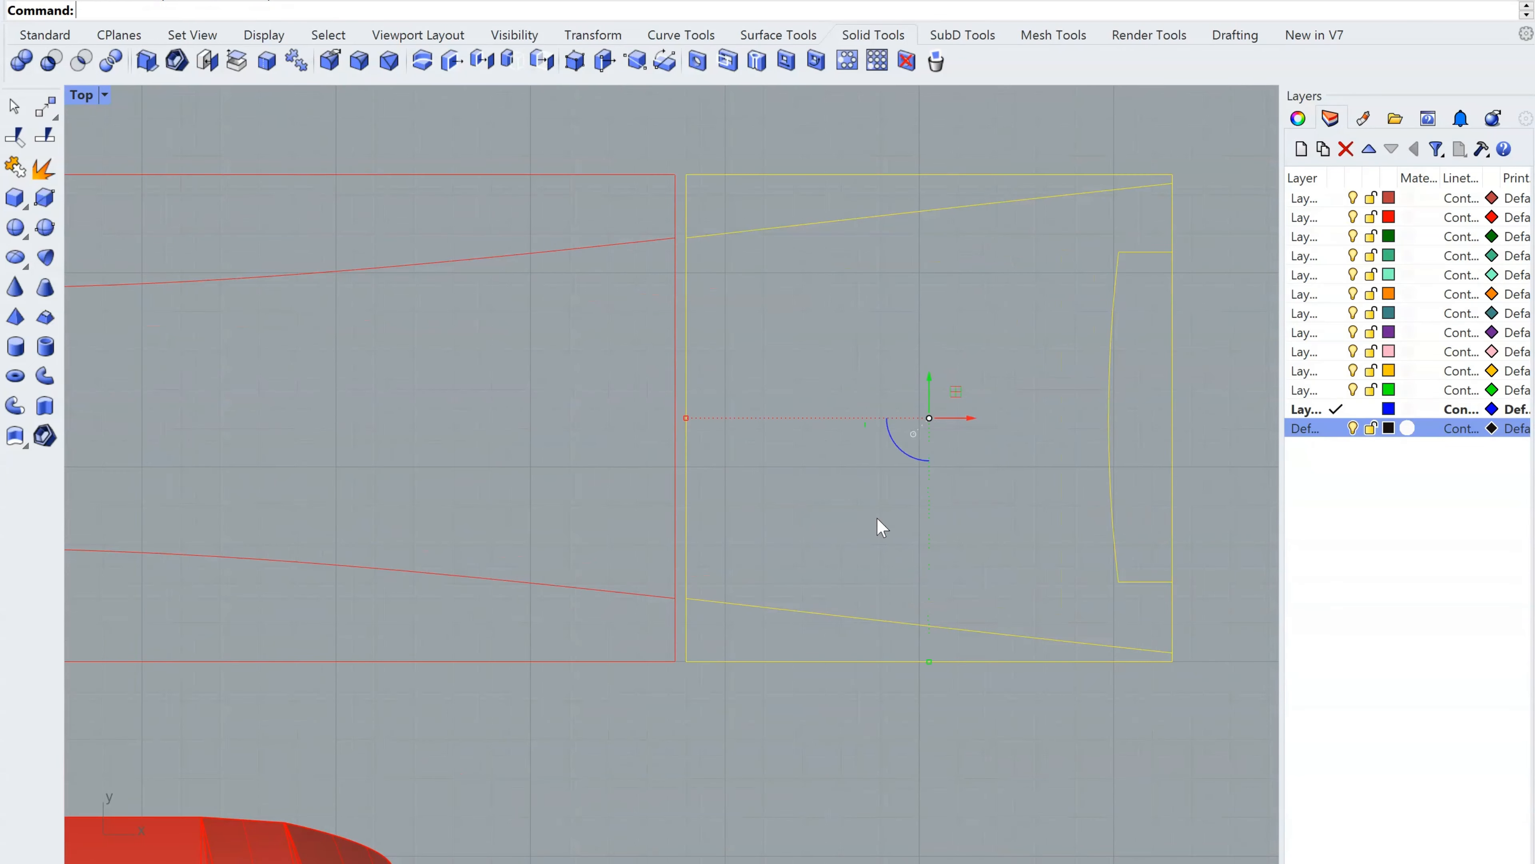
{"action": "scroll", "coordinate": [723, 381], "scroll_direction": "up", "scroll_amount": 2}
{"action": "right_click_drag", "start_coordinate": [749, 422], "coordinate": [774, 462]}
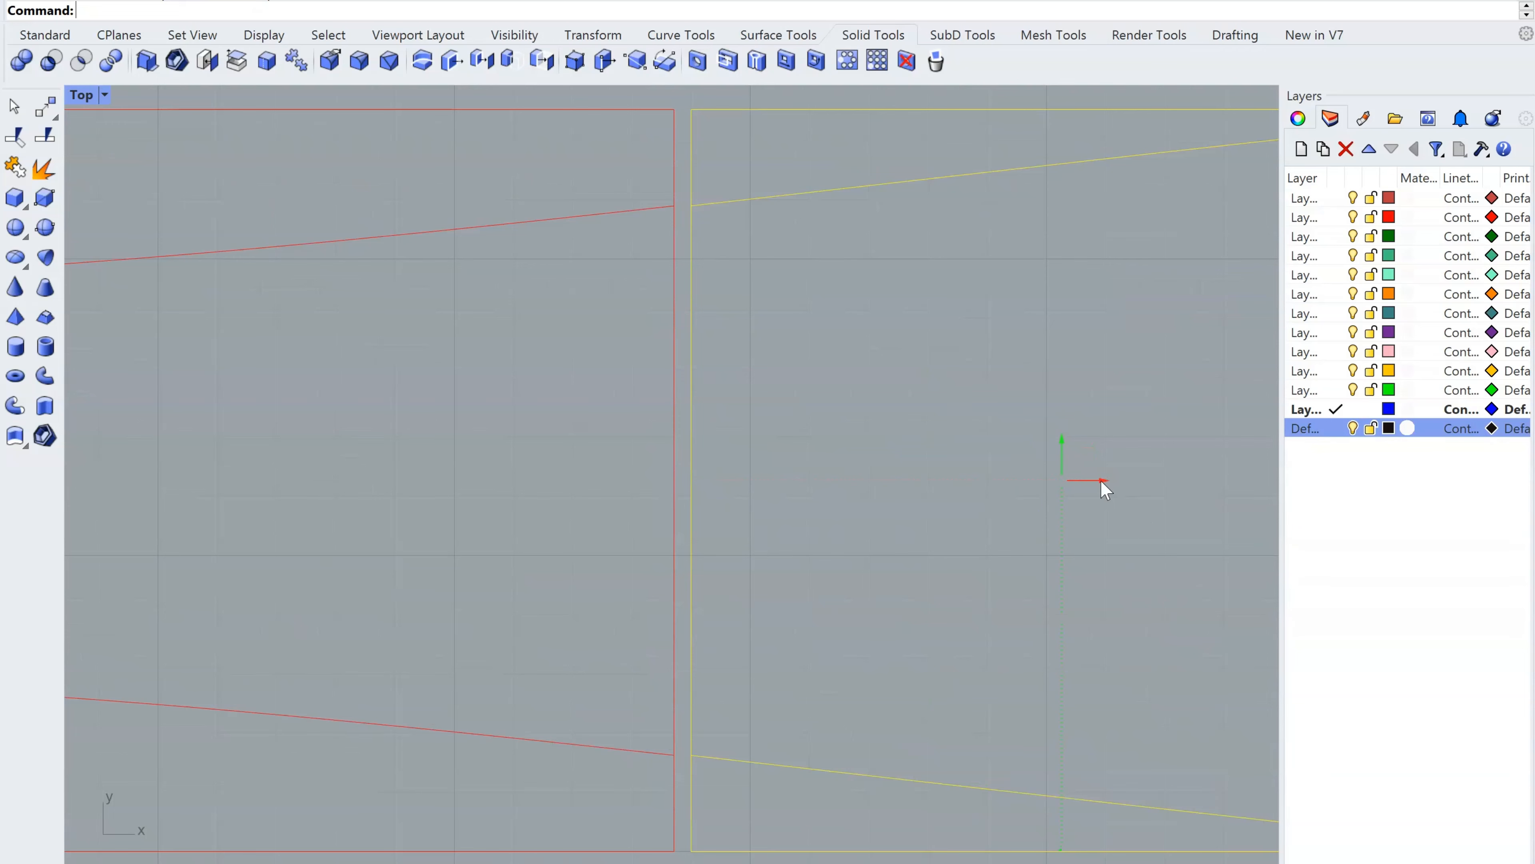
{"action": "left_click_drag", "start_coordinate": [1103, 482], "coordinate": [1085, 483]}
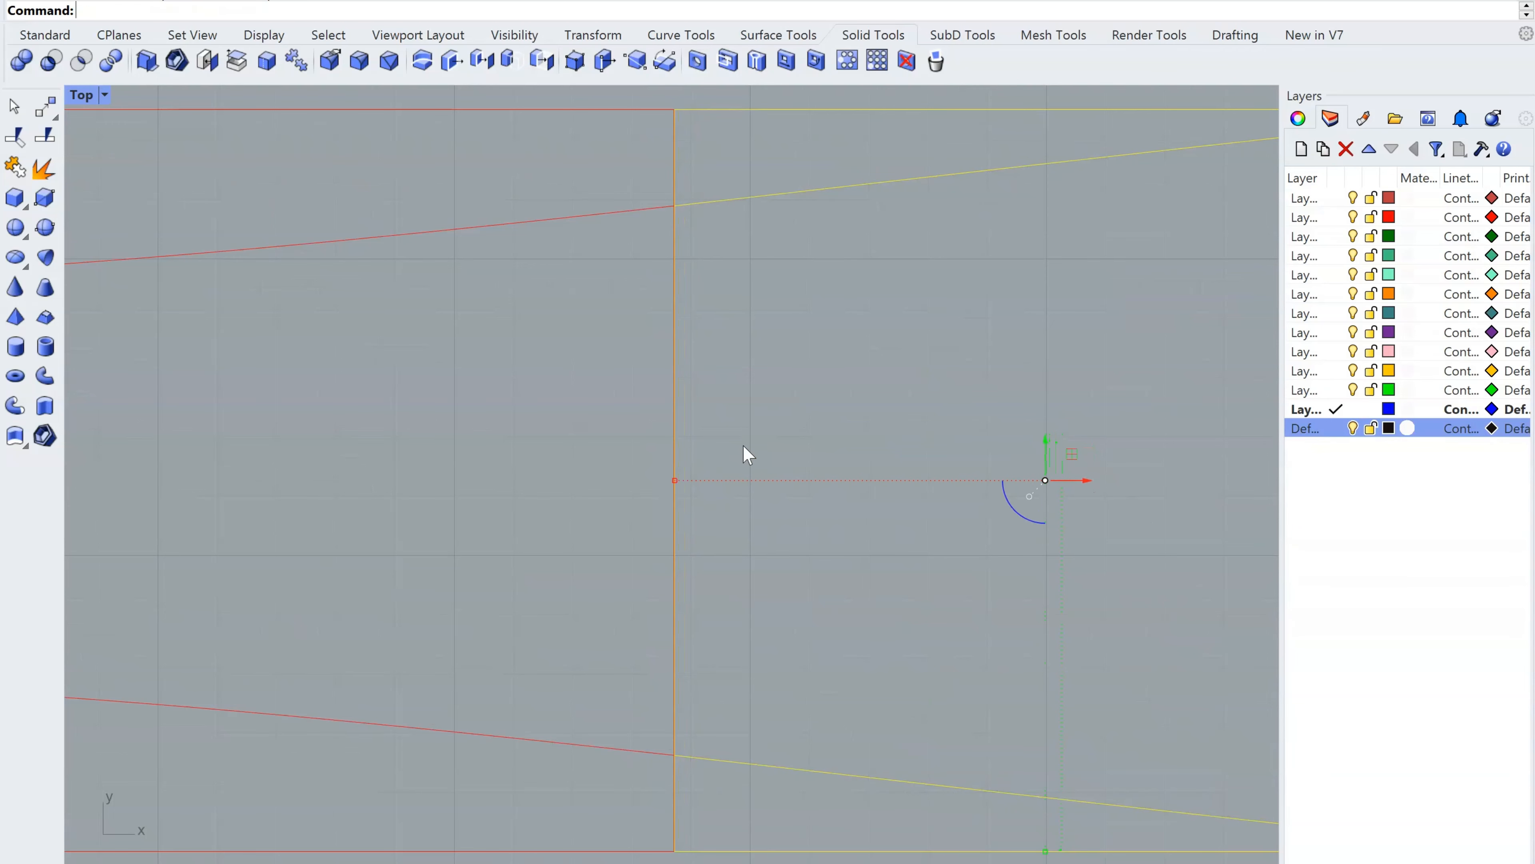
{"action": "scroll", "coordinate": [761, 417], "scroll_direction": "down", "scroll_amount": 3}
{"action": "right_click_drag", "start_coordinate": [760, 428], "coordinate": [851, 445]}
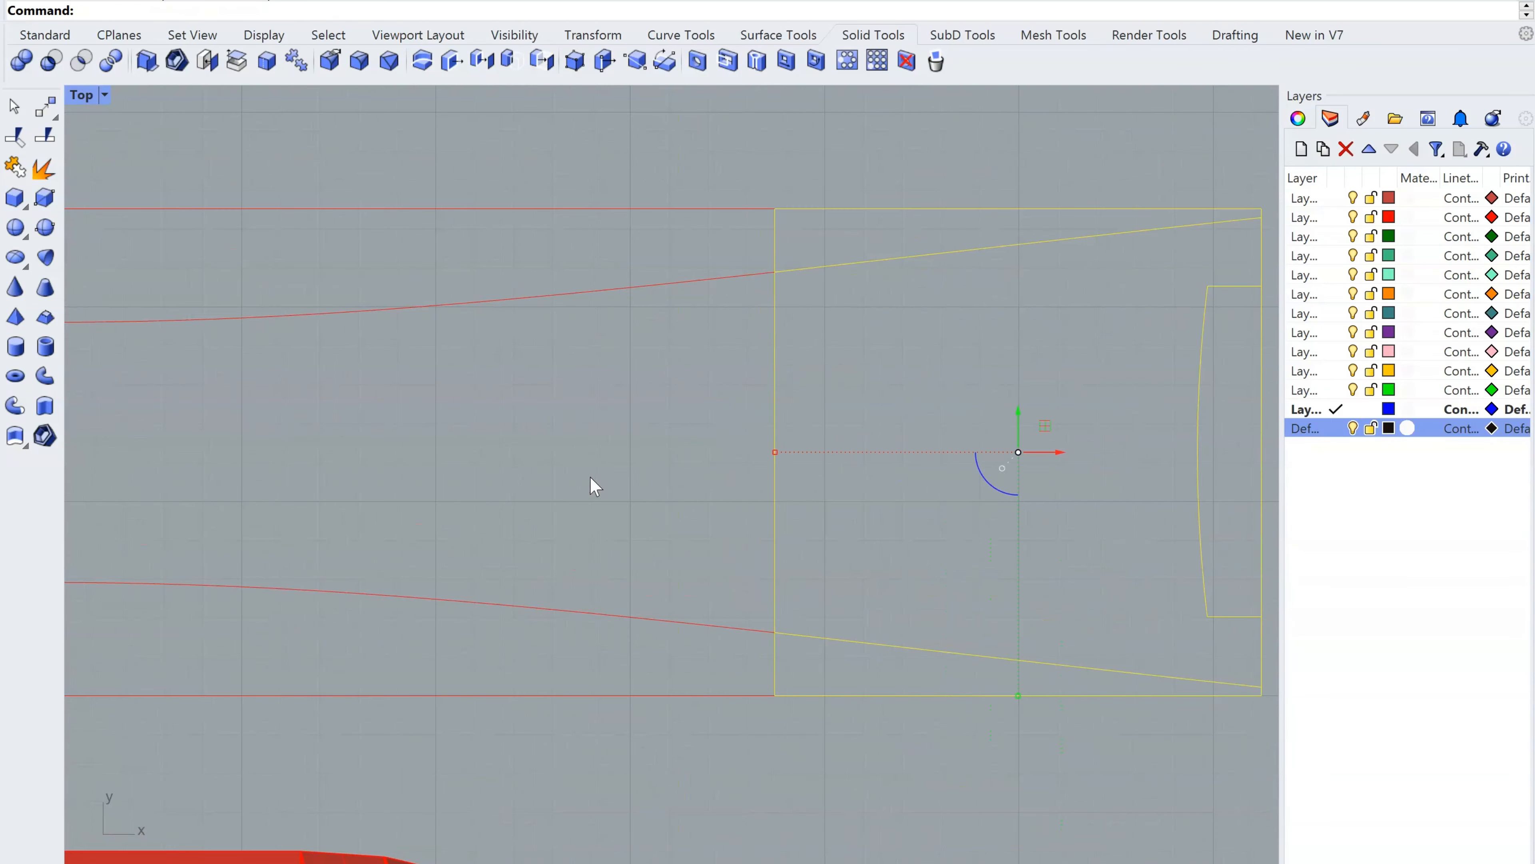
{"action": "right_click_drag", "start_coordinate": [595, 484], "coordinate": [668, 483]}
{"action": "scroll", "coordinate": [689, 473], "scroll_direction": "down", "scroll_amount": 2}
{"action": "right_click_drag", "start_coordinate": [514, 525], "coordinate": [589, 532]}
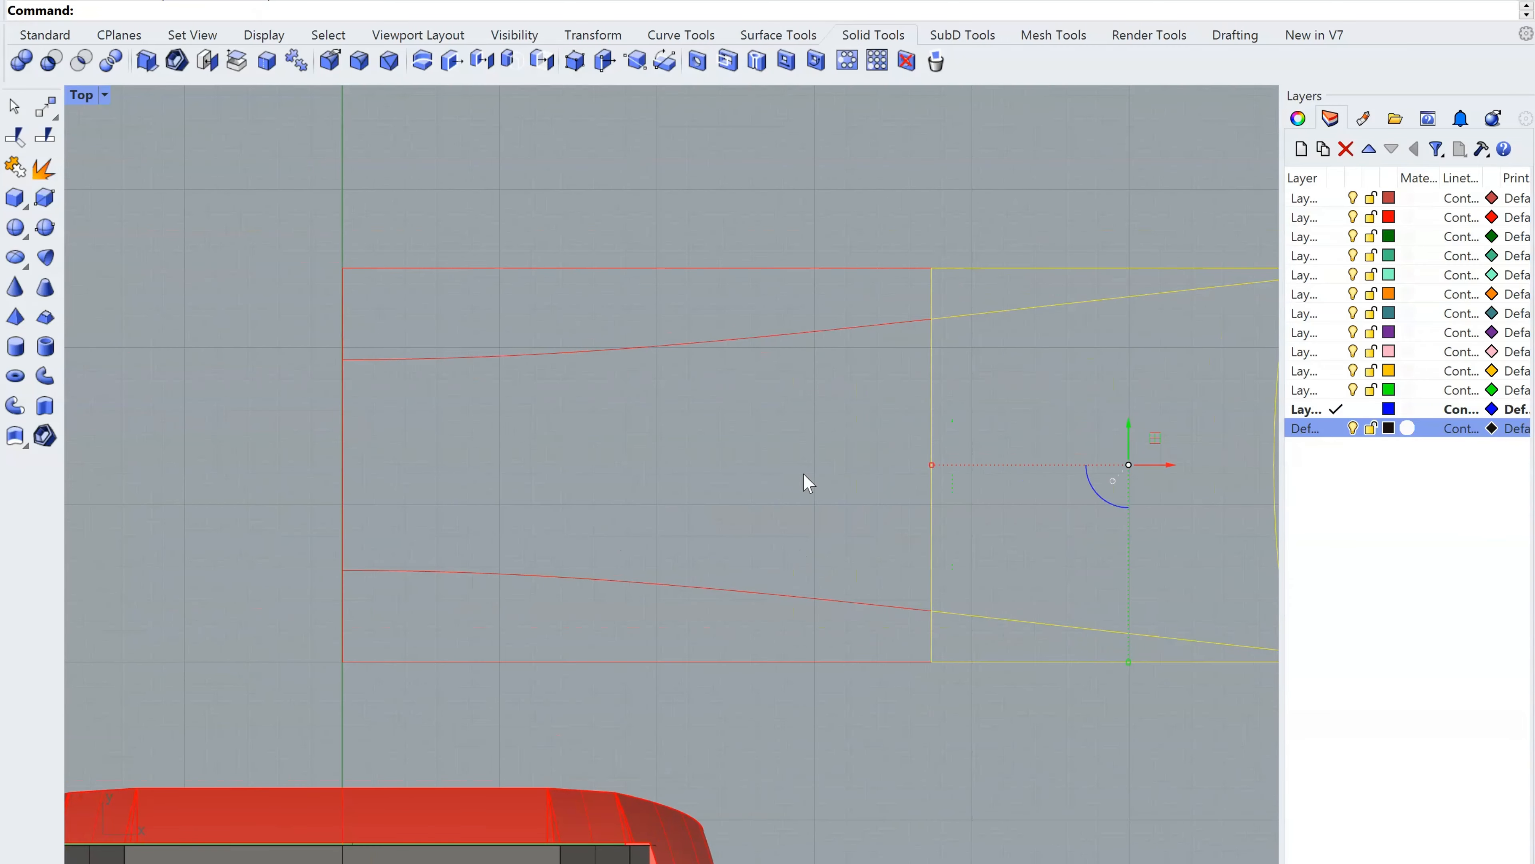
{"action": "scroll", "coordinate": [804, 424], "scroll_direction": "down", "scroll_amount": 2}
{"action": "right_click_drag", "start_coordinate": [1025, 535], "coordinate": [992, 511]}
{"action": "scroll", "coordinate": [958, 492], "scroll_direction": "up", "scroll_amount": 2}
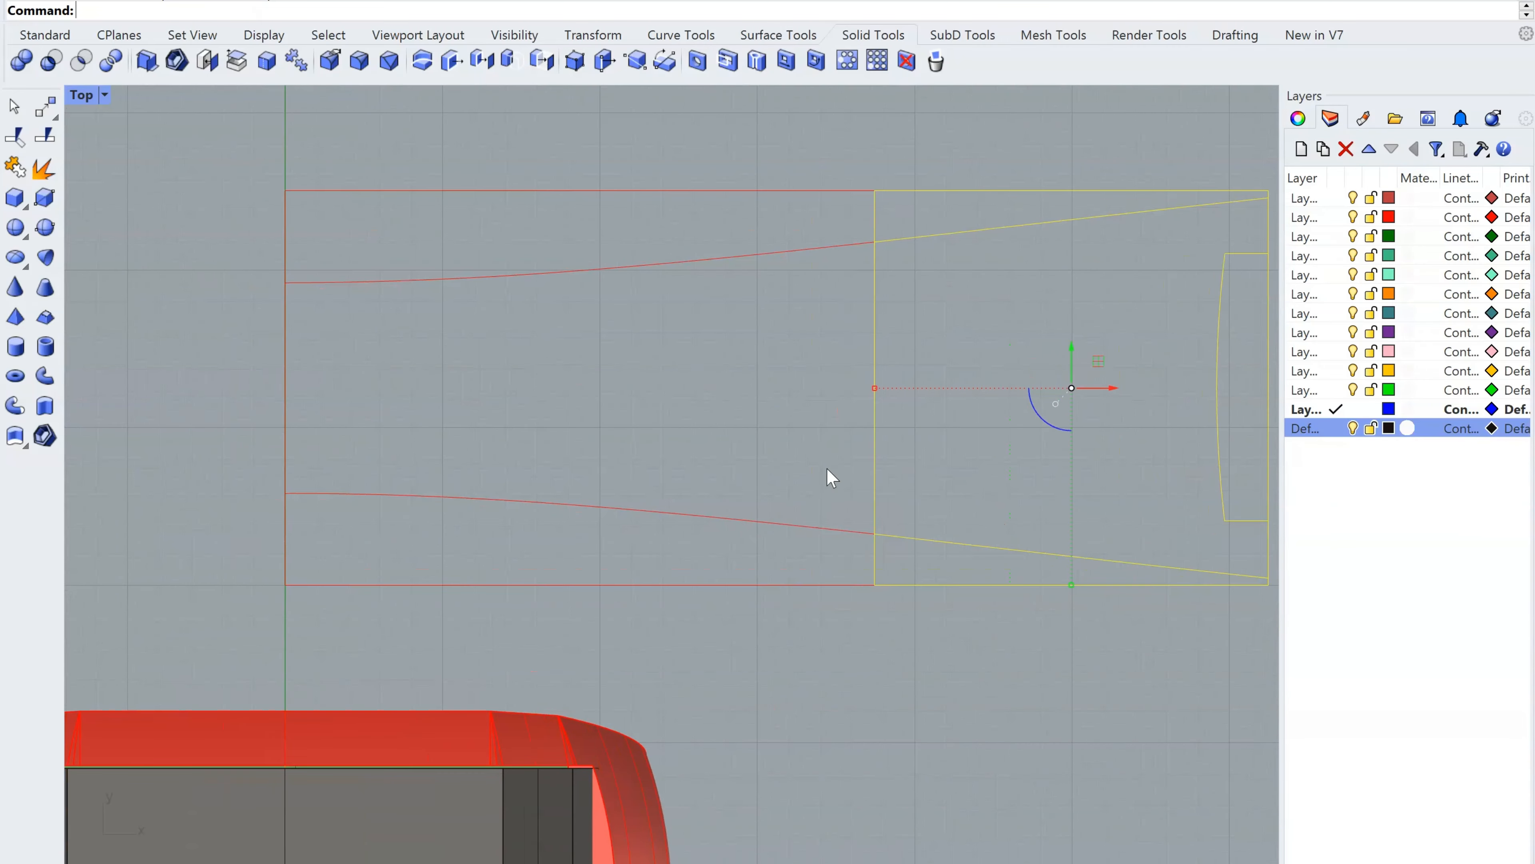
{"action": "key", "text": "Escape"}
Examine the seam between the two flattened outlines to check how closely their edges meet
{"action": "right_click_drag", "start_coordinate": [963, 583], "coordinate": [980, 532]}
{"action": "scroll", "coordinate": [808, 538], "scroll_direction": "down", "scroll_amount": 3}
{"action": "scroll", "coordinate": [808, 532], "scroll_direction": "up", "scroll_amount": 2}
{"action": "left_click", "coordinate": [942, 553]}
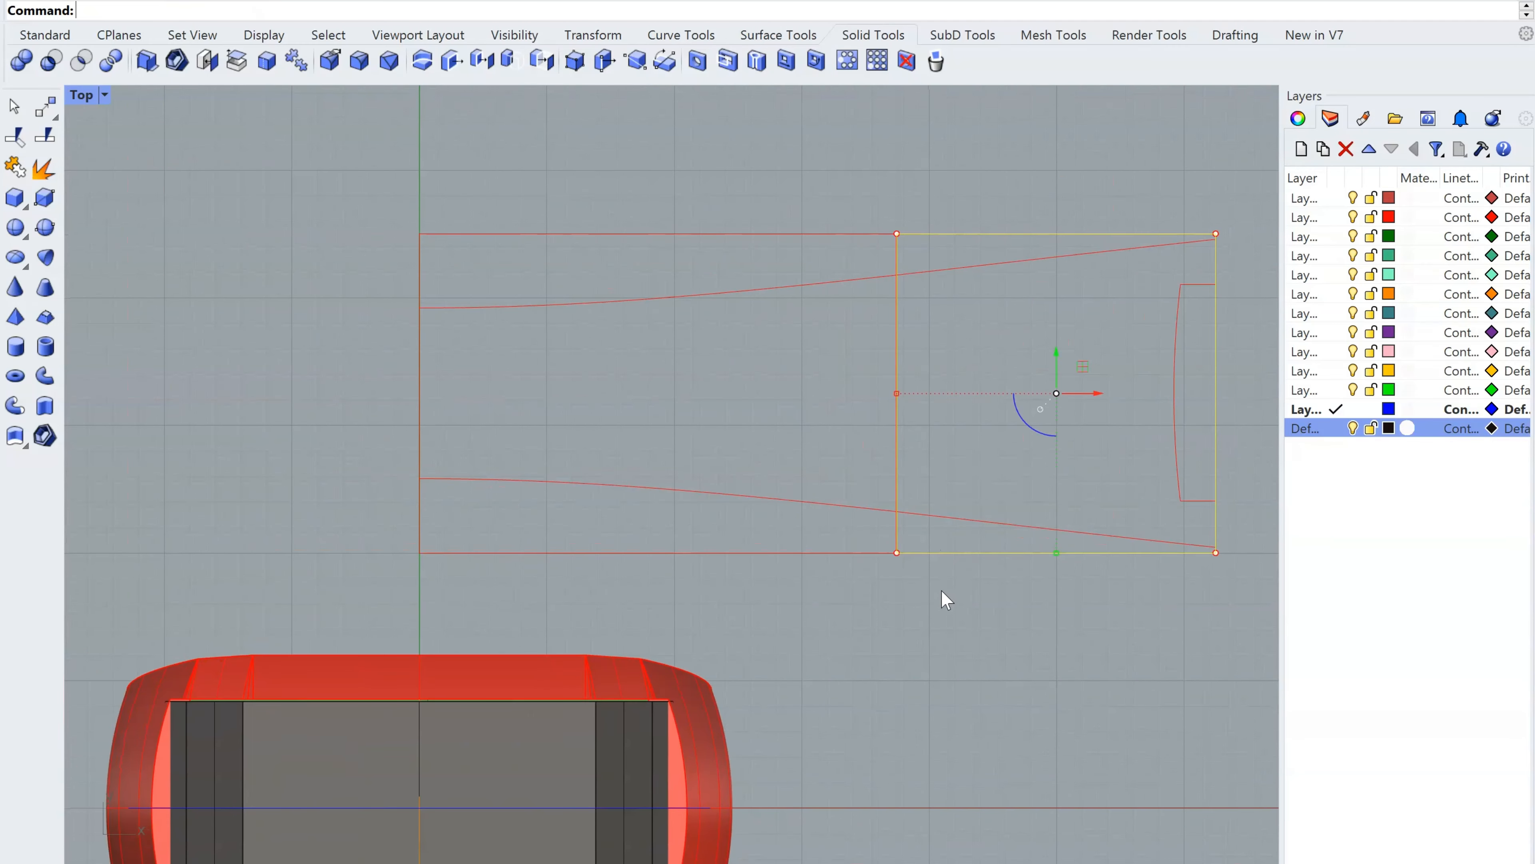
{"action": "key", "text": "Escape"}
{"action": "left_click", "coordinate": [828, 552]}
{"action": "key", "text": "Escape"}
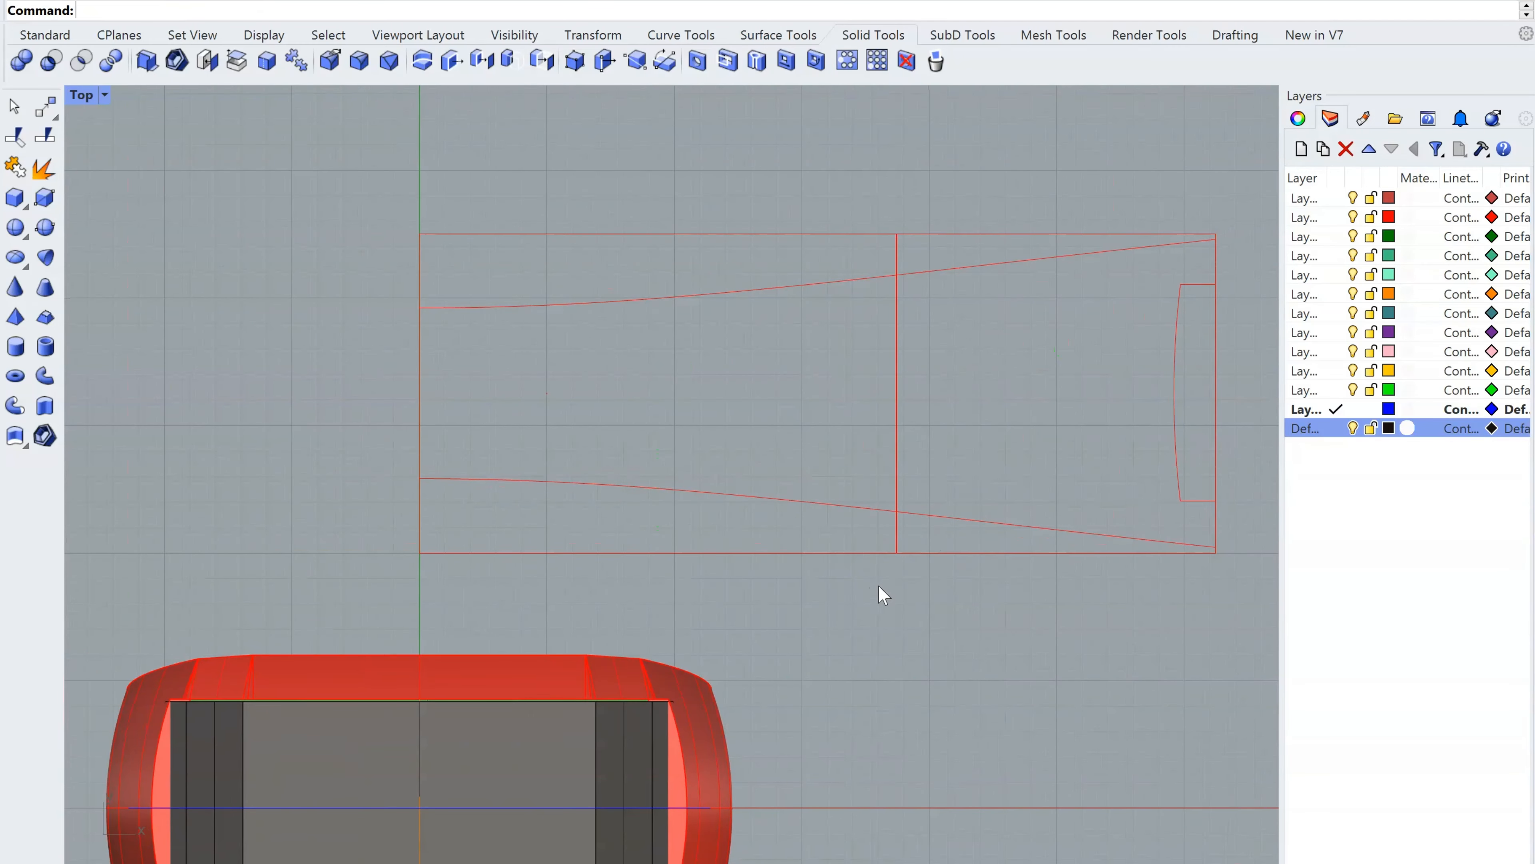
{"action": "scroll", "coordinate": [911, 476], "scroll_direction": "up", "scroll_amount": 6}
{"action": "scroll", "coordinate": [913, 499], "scroll_direction": "up", "scroll_amount": 3}
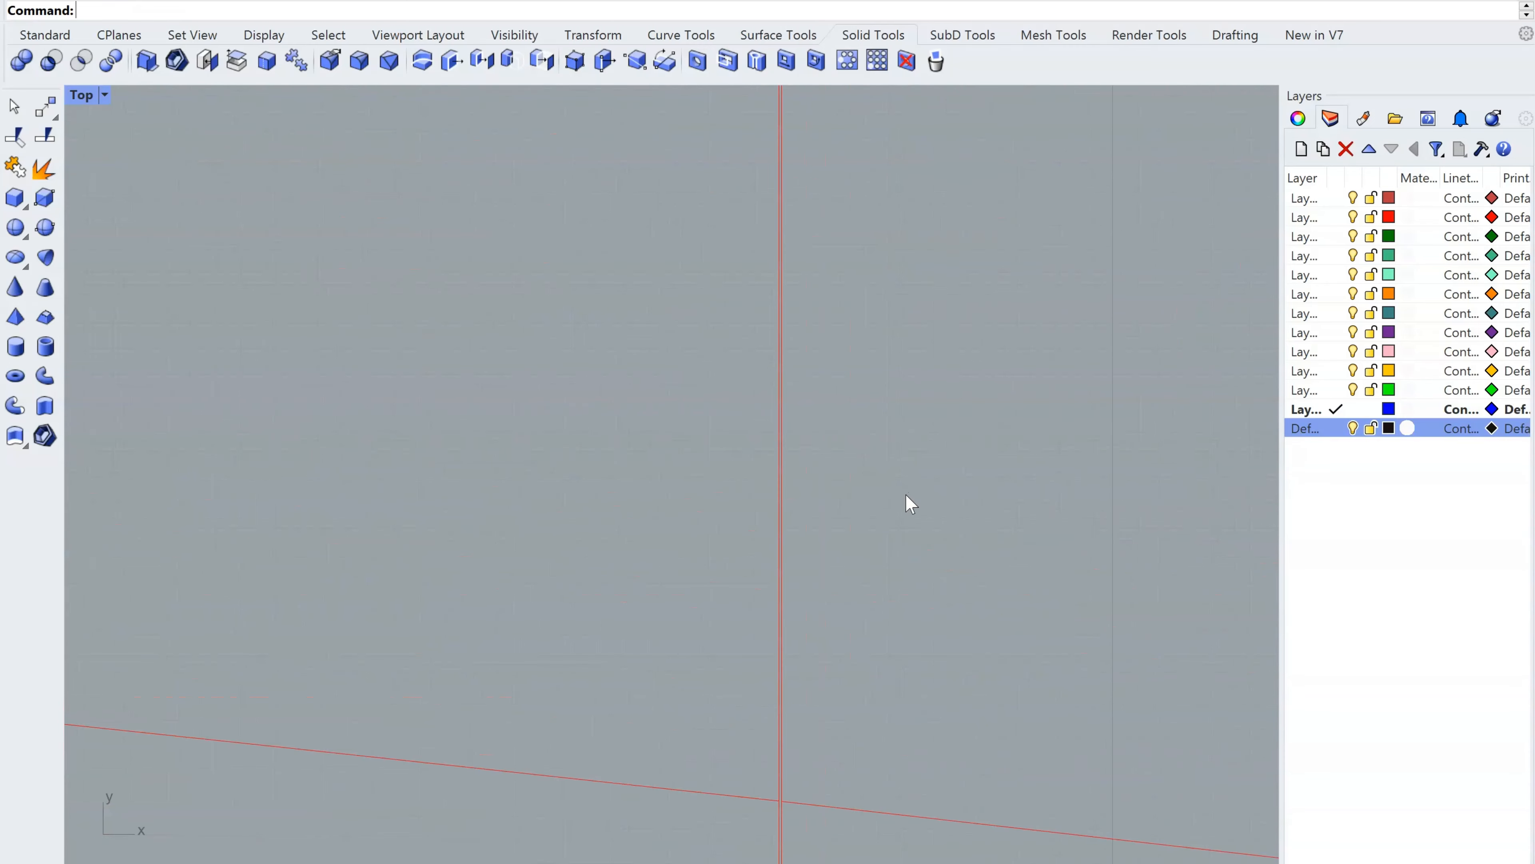
{"action": "scroll", "coordinate": [906, 494], "scroll_direction": "down", "scroll_amount": 8}
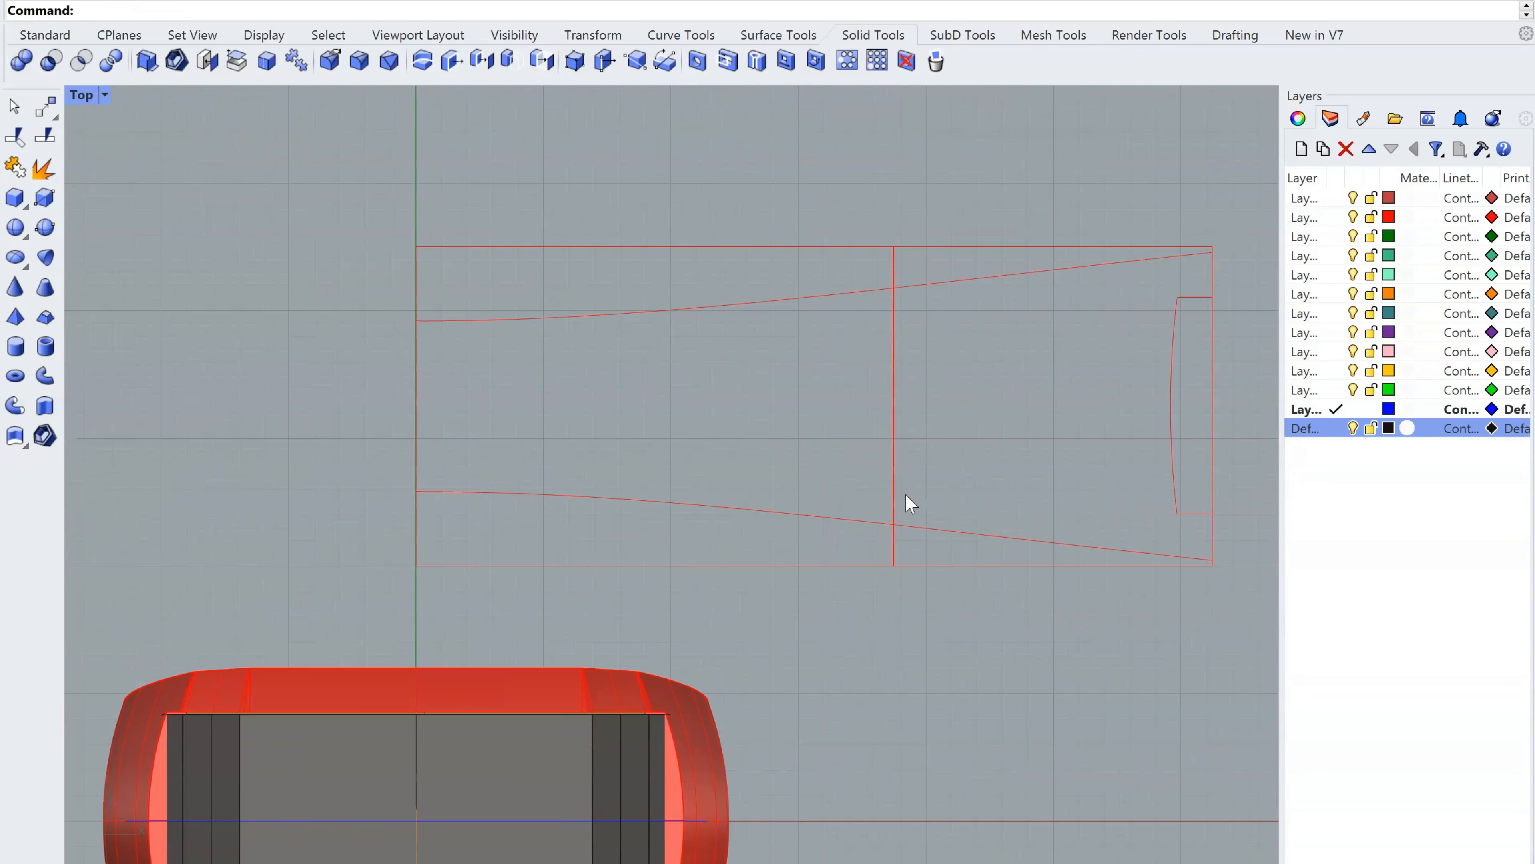
{"action": "scroll", "coordinate": [907, 514], "scroll_direction": "down", "scroll_amount": 5}
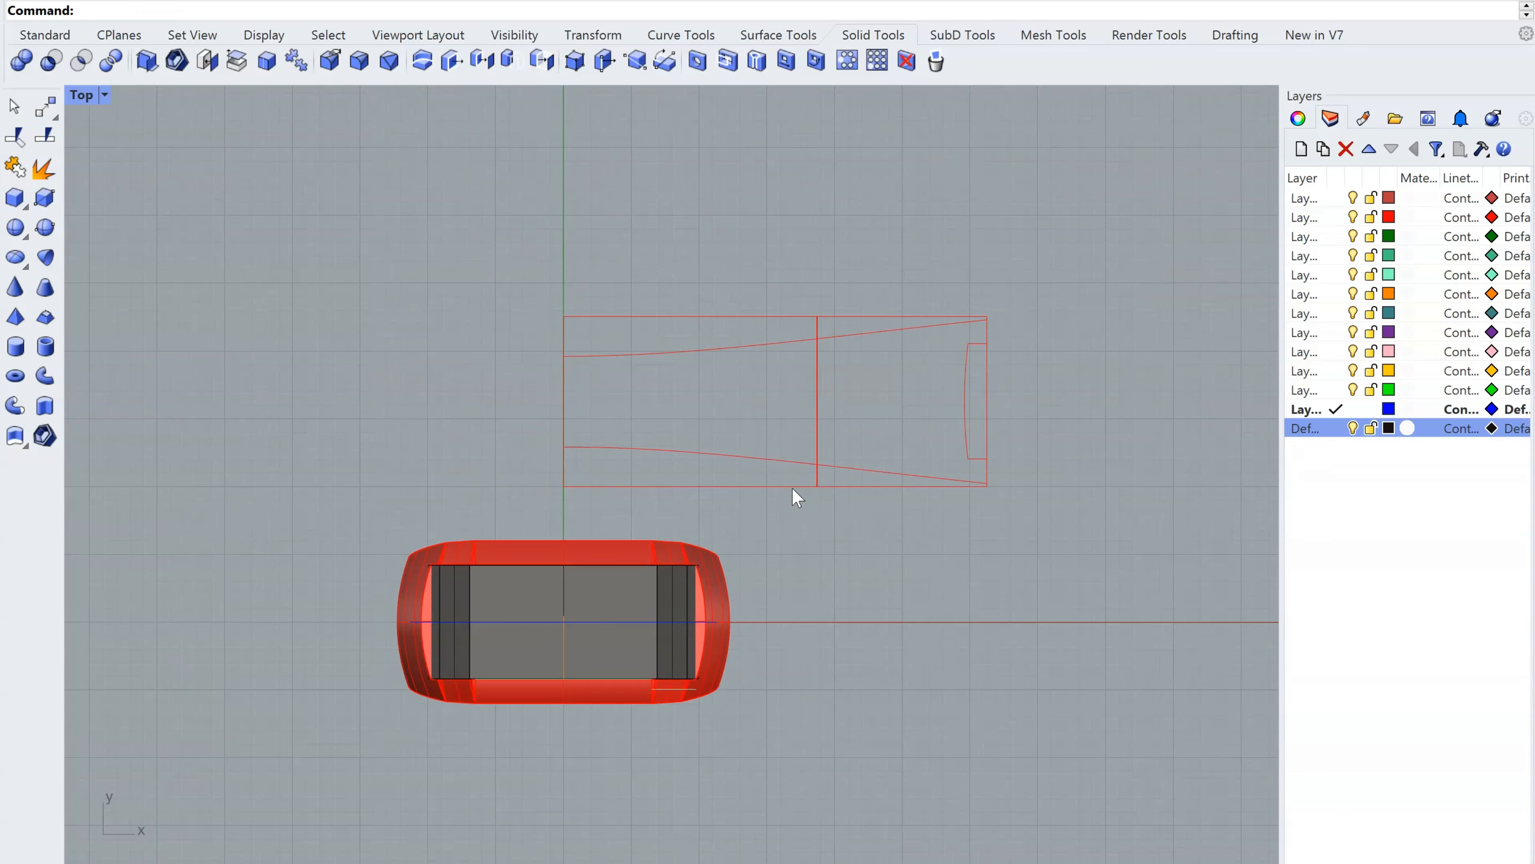
Rotate both flattened outlines together by half a turn in the Top view
{"action": "left_click_drag", "start_coordinate": [1112, 223], "coordinate": [460, 447]}
{"action": "scroll", "coordinate": [703, 472], "scroll_direction": "up", "scroll_amount": 2}
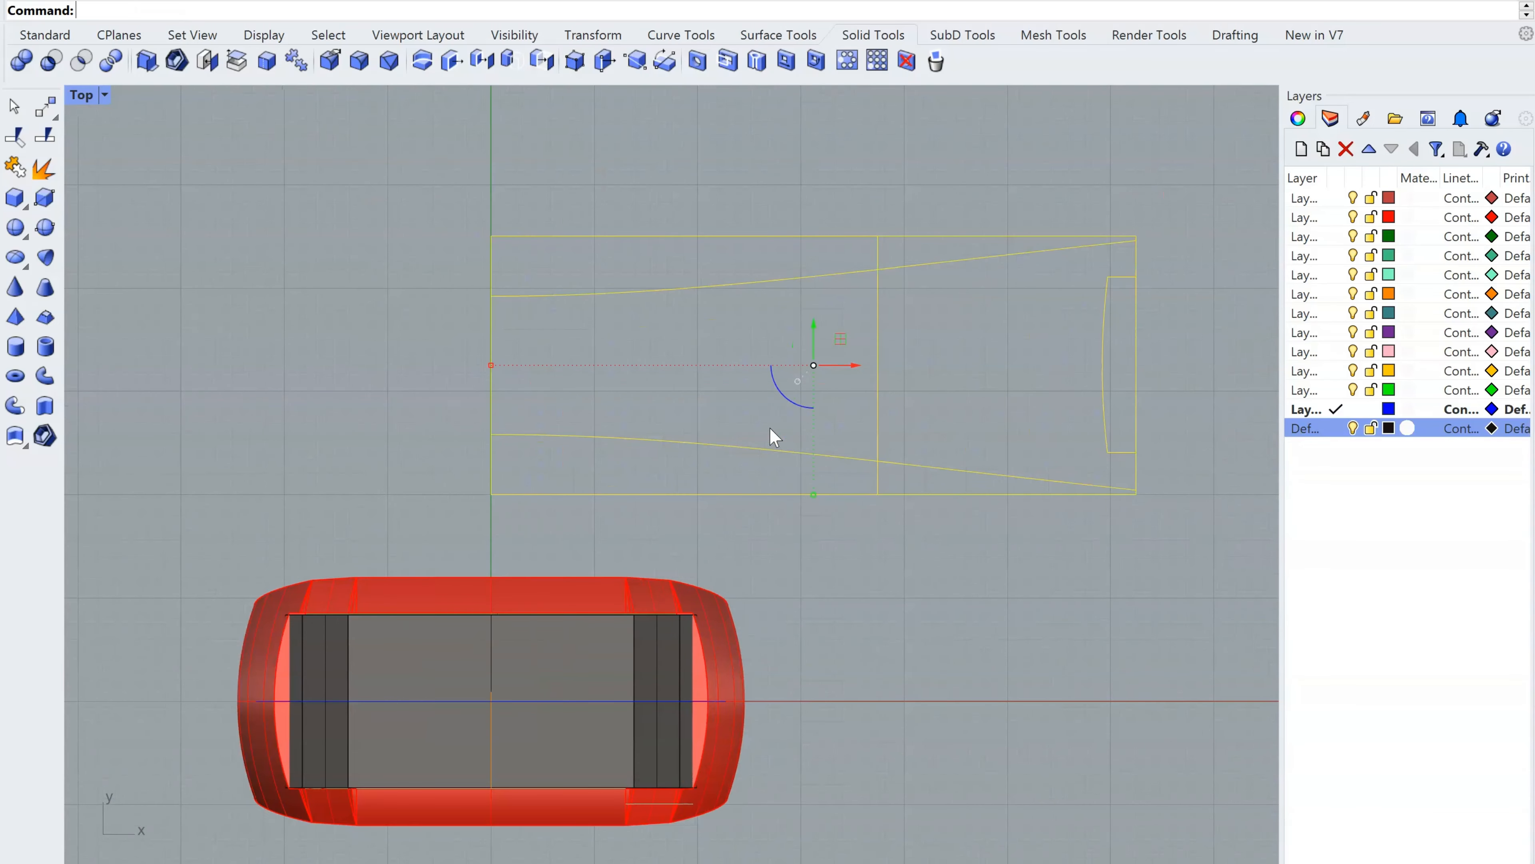
{"action": "type", "text": "90"}
{"action": "key", "text": "Return"}
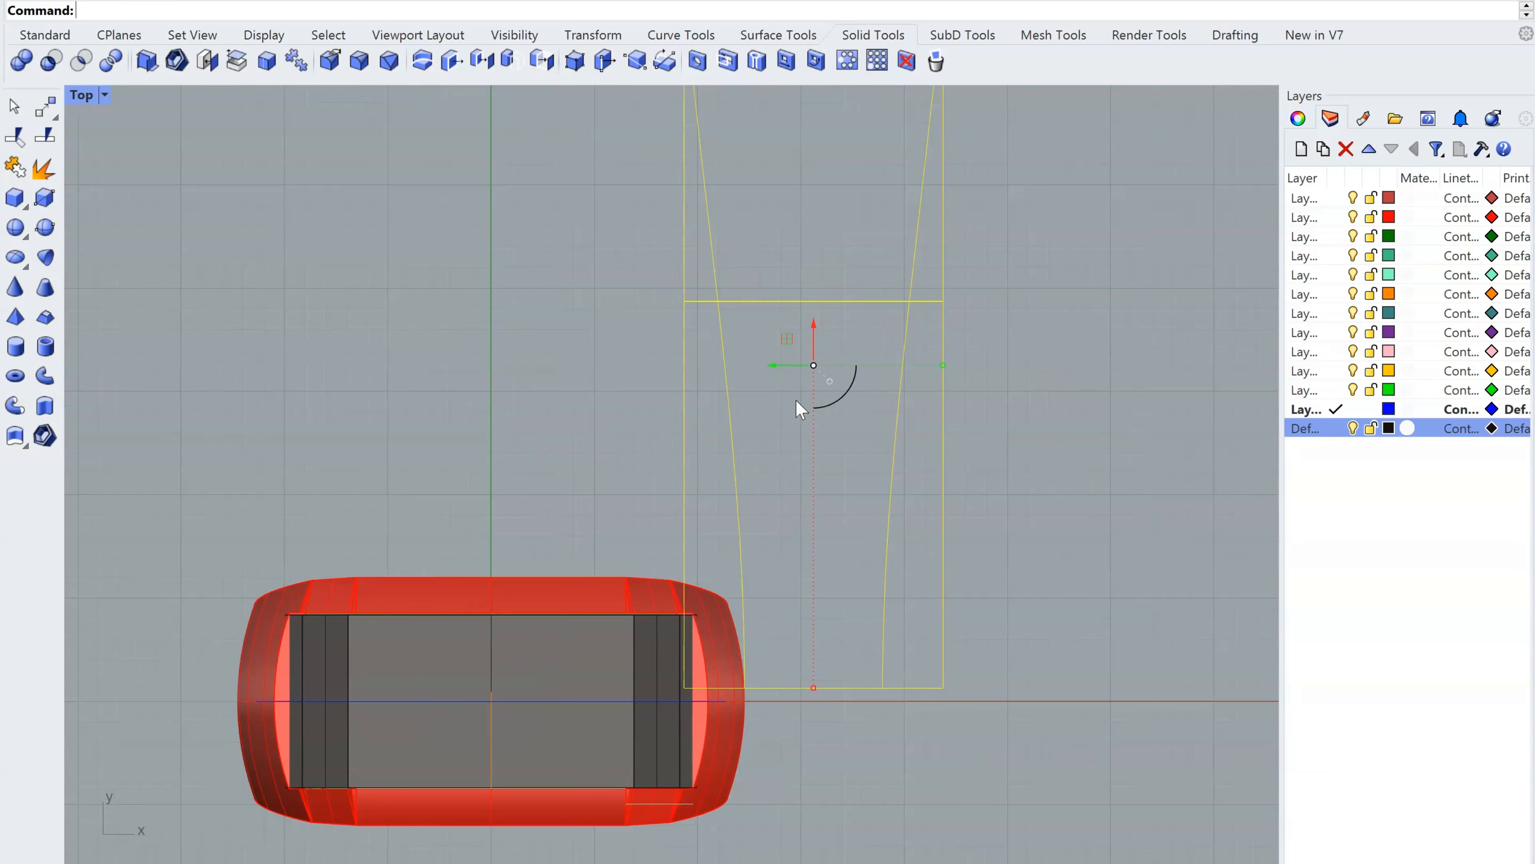
{"action": "key", "text": "ctrl+z"}
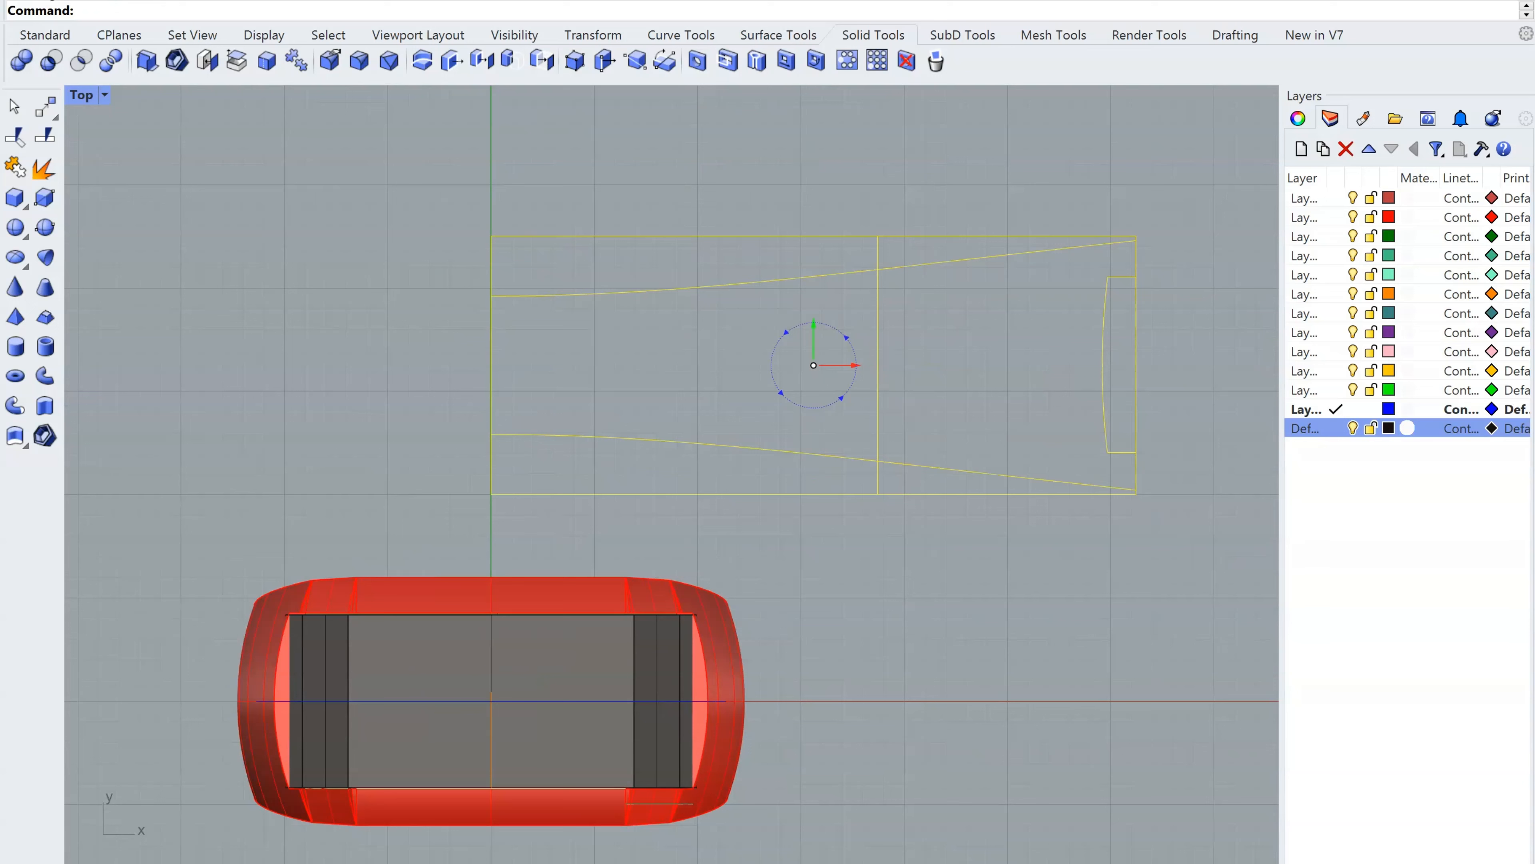
{"action": "key", "text": "Return"}
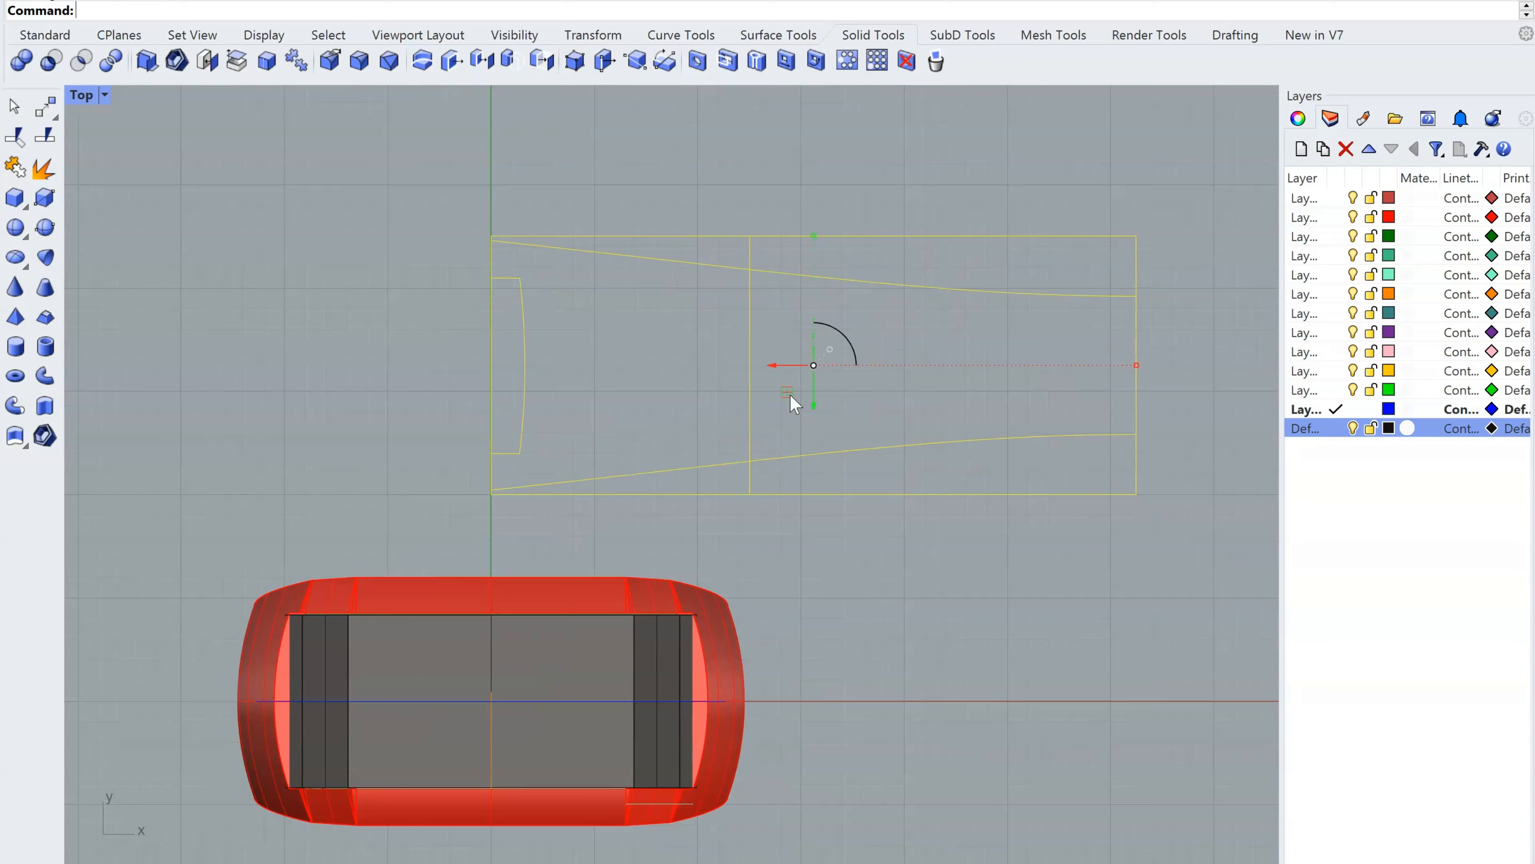
Move the rotated pair of outlines further from the ring along X and Y in the Top view
{"action": "left_click_drag", "start_coordinate": [771, 366], "coordinate": [1120, 409]}
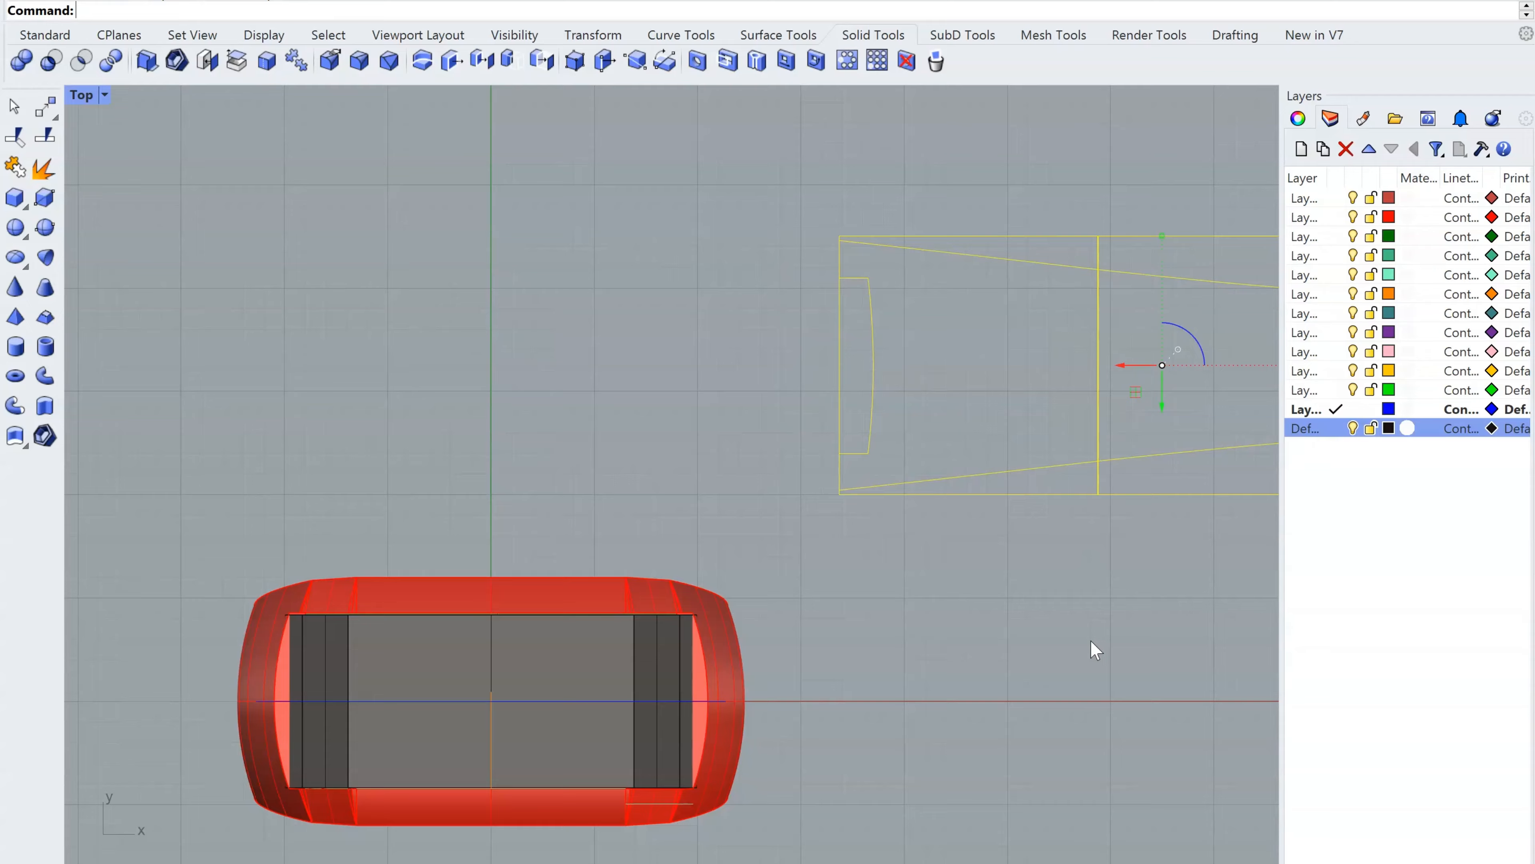
{"action": "scroll", "coordinate": [912, 593], "scroll_direction": "down", "scroll_amount": 4}
{"action": "scroll", "coordinate": [919, 507], "scroll_direction": "up", "scroll_amount": 3}
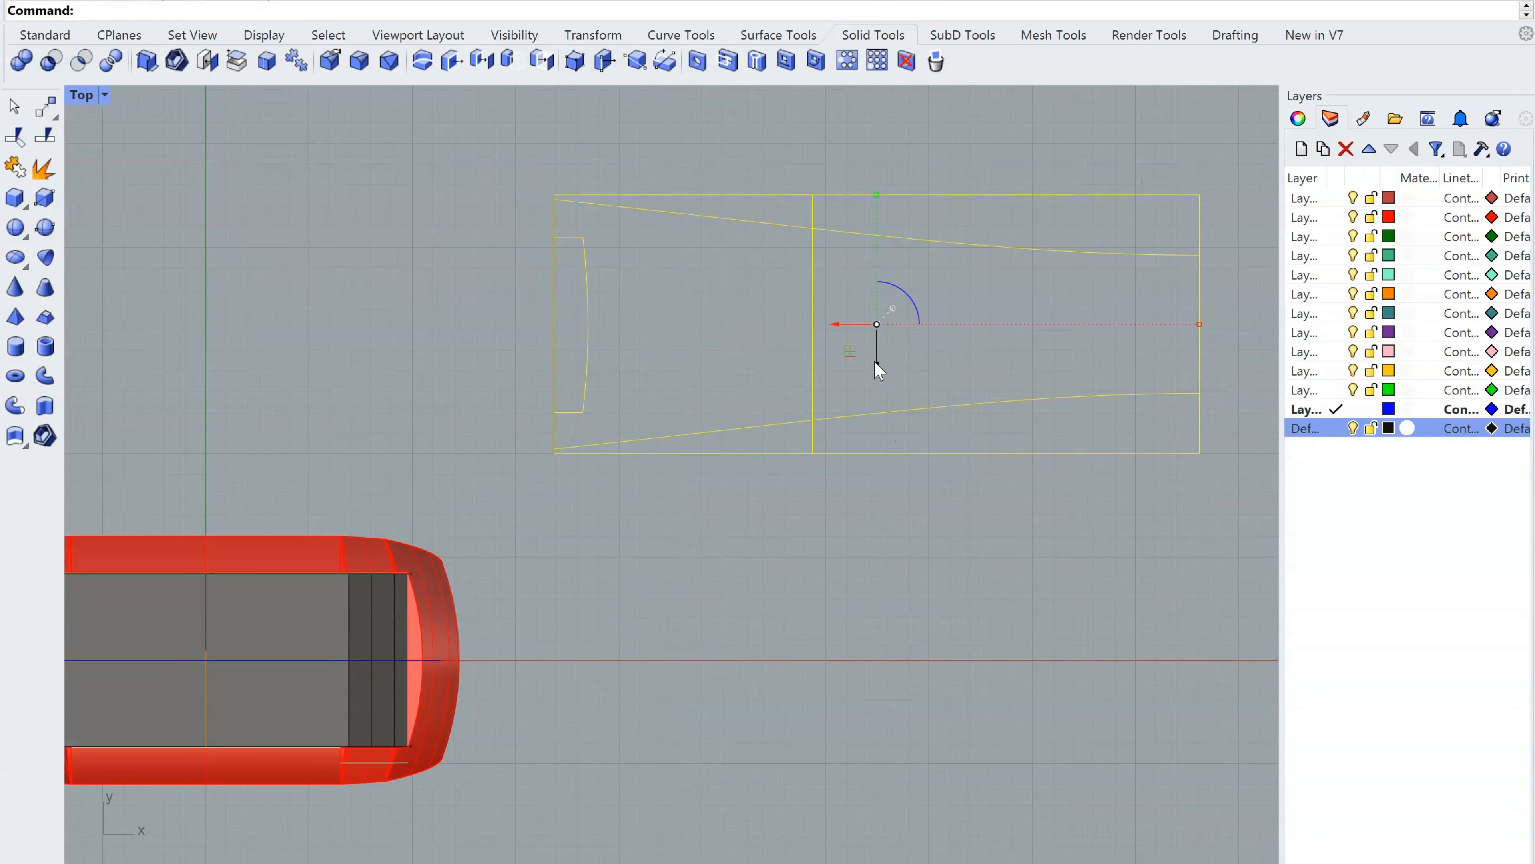
{"action": "left_click_drag", "start_coordinate": [874, 361], "coordinate": [914, 688]}
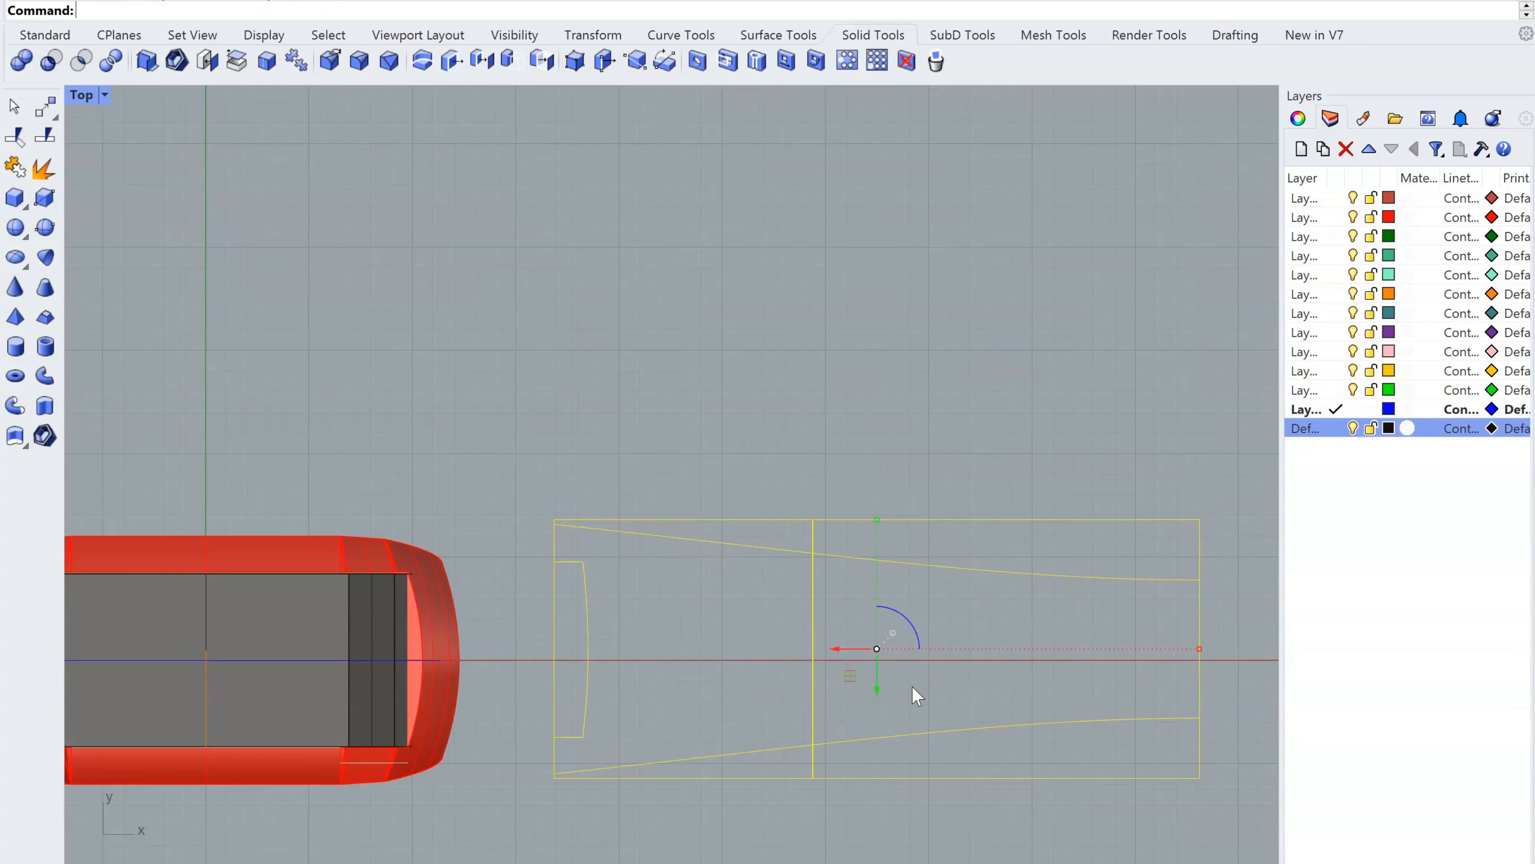
{"action": "key", "text": "ctrl+z"}
{"action": "right_click_drag", "start_coordinate": [849, 566], "coordinate": [850, 572]}
{"action": "right_click_drag", "start_coordinate": [866, 708], "coordinate": [816, 811]}
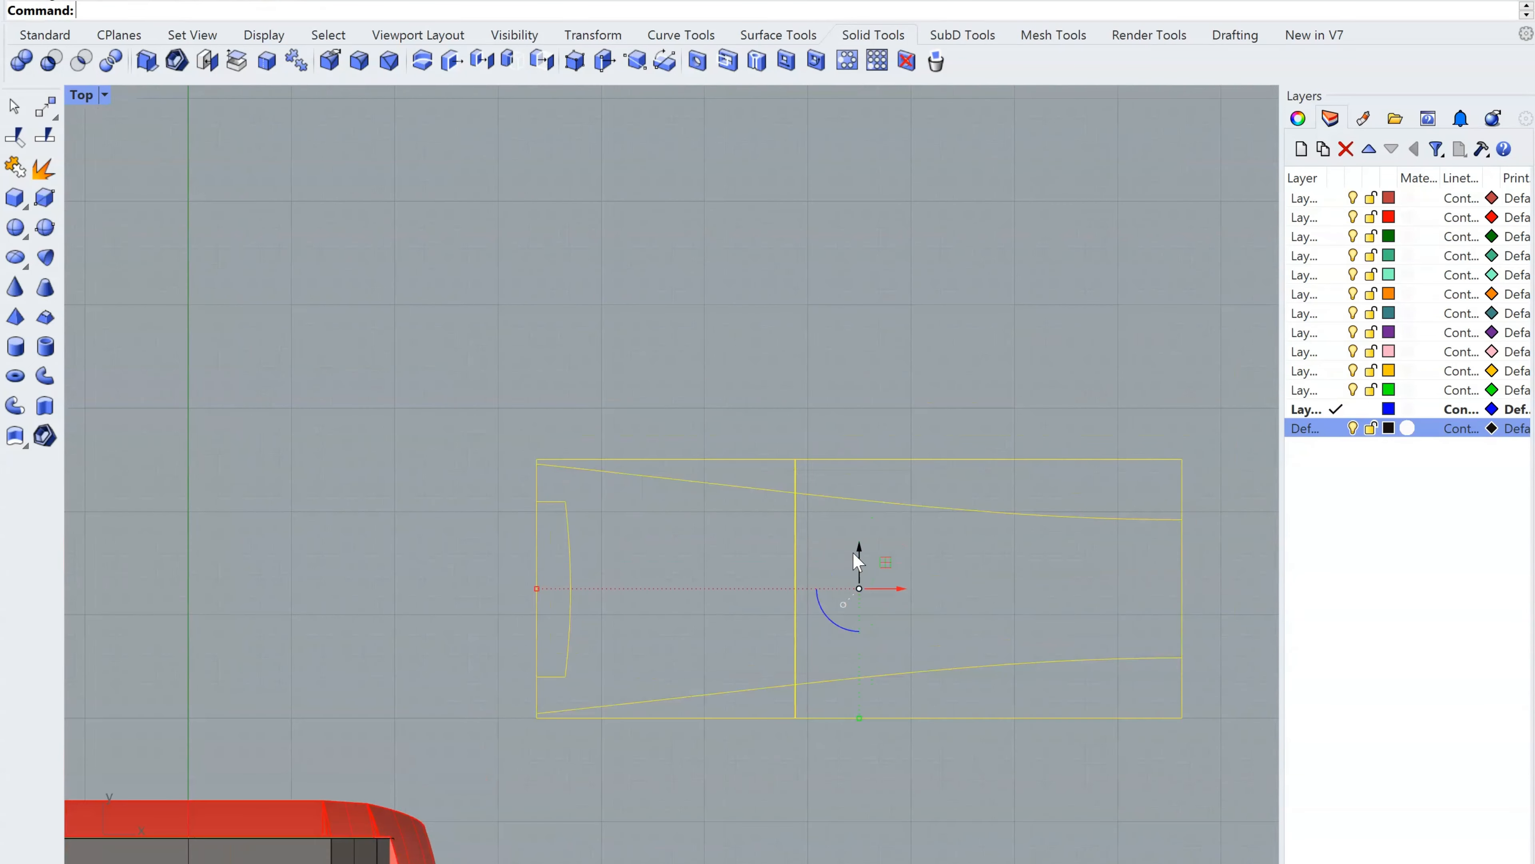
{"action": "left_click_drag", "start_coordinate": [858, 544], "coordinate": [859, 355]}
{"action": "left_click", "coordinate": [879, 580]}
{"action": "right_click_drag", "start_coordinate": [879, 580], "coordinate": [755, 539]}
{"action": "scroll", "coordinate": [660, 370], "scroll_direction": "up", "scroll_amount": 4}
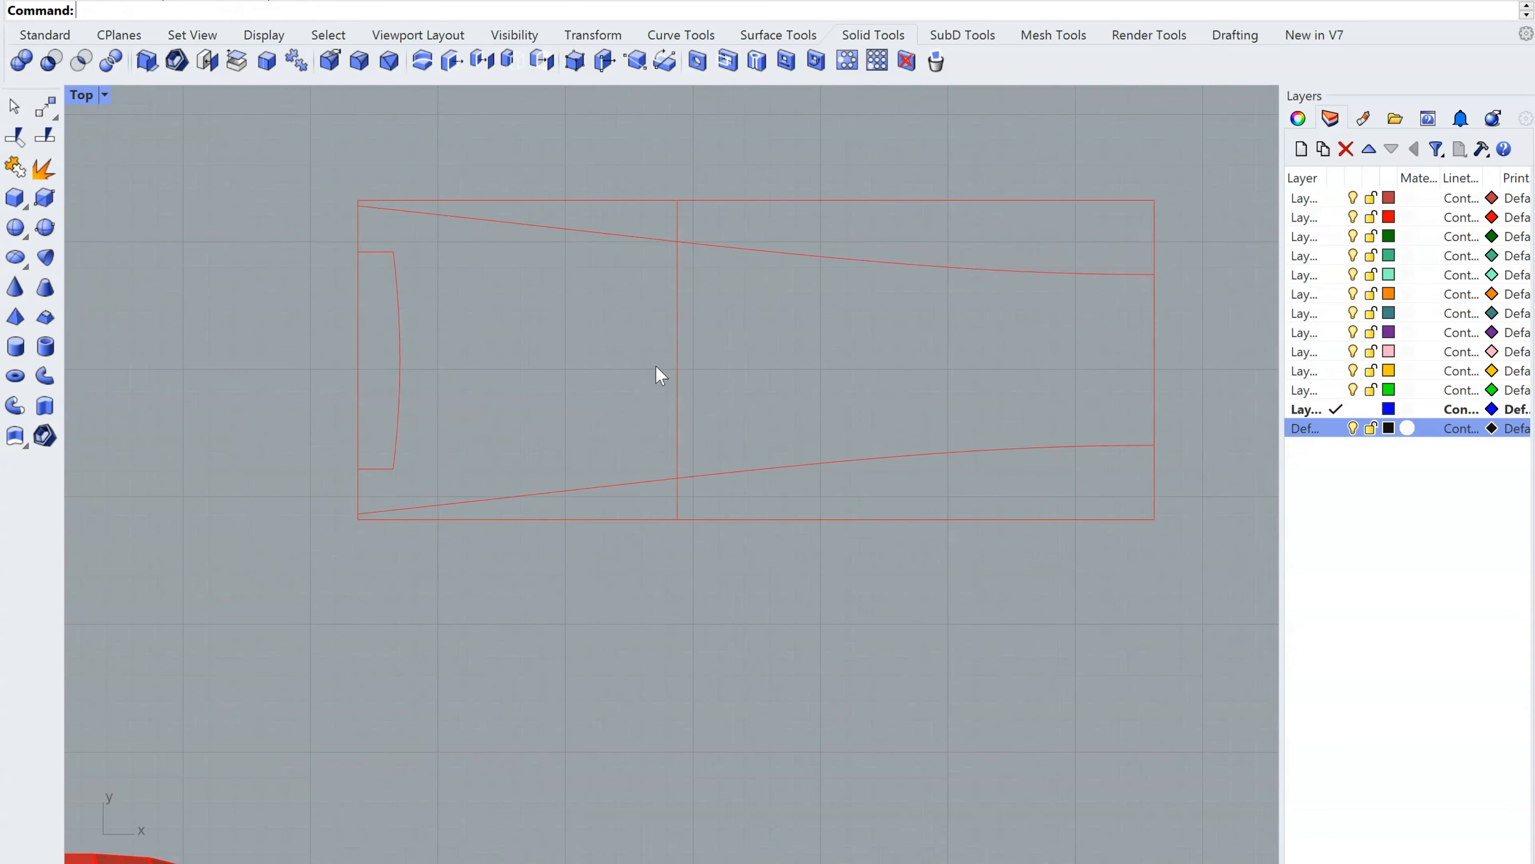
Examine the combined outline layout and the seam where the upper and lower side outlines meet
{"action": "right_click_drag", "start_coordinate": [730, 444], "coordinate": [686, 504]}
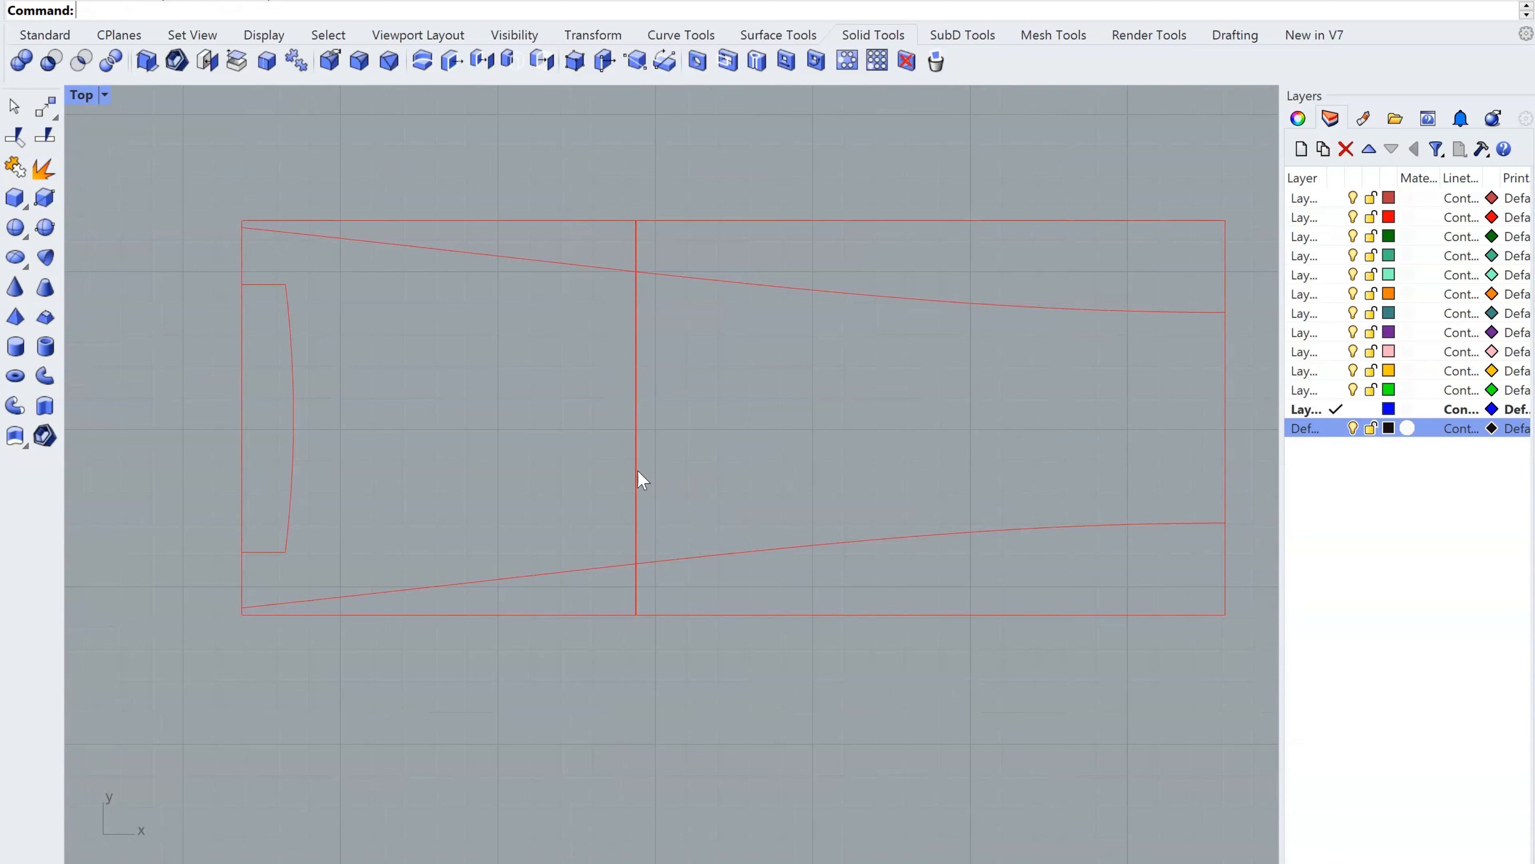
{"action": "right_click_drag", "start_coordinate": [628, 551], "coordinate": [553, 536]}
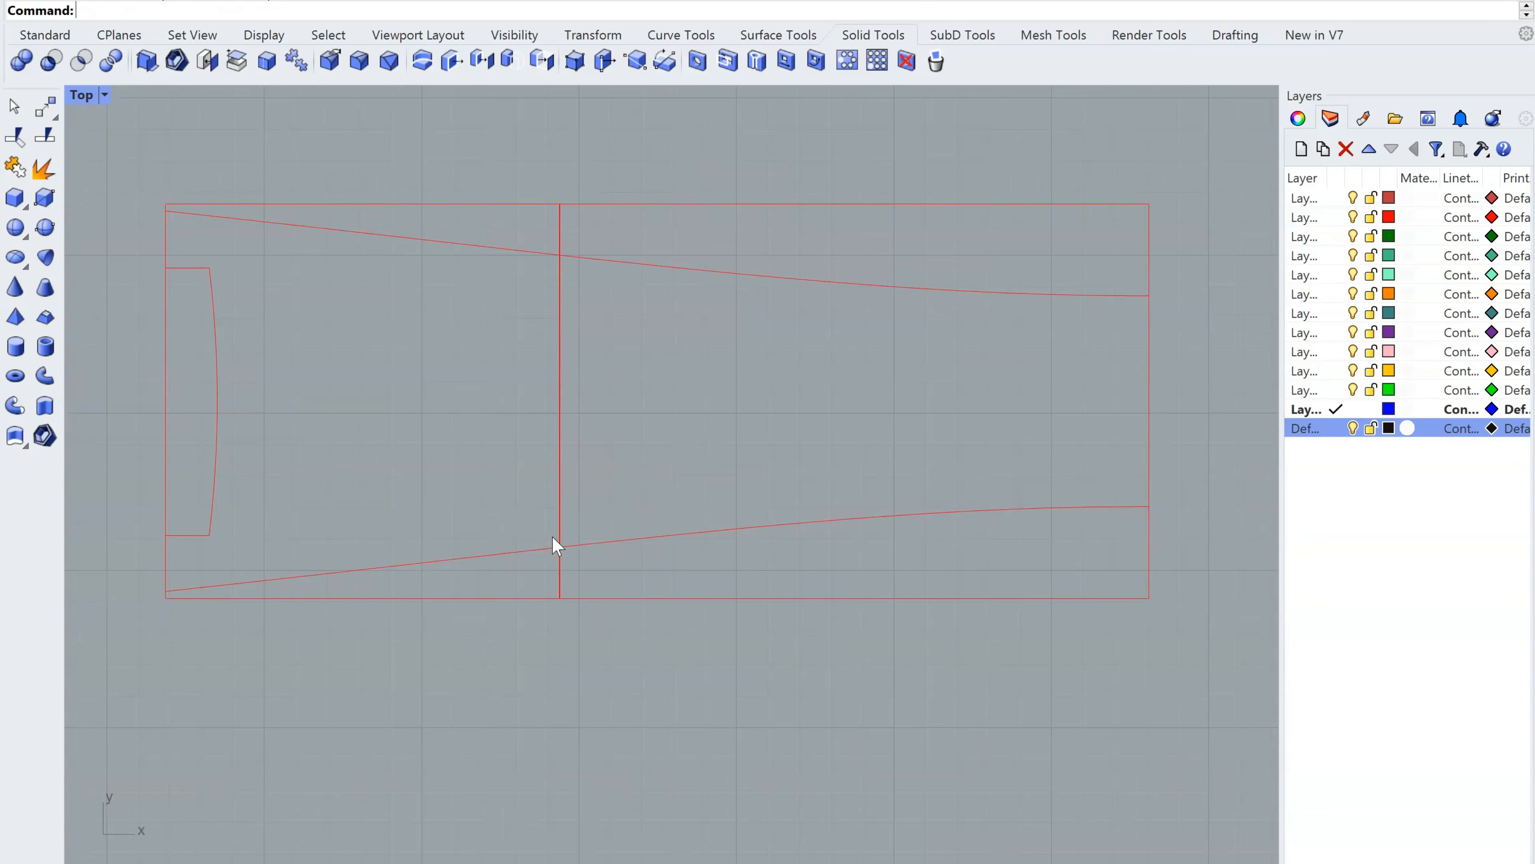
{"action": "right_click_drag", "start_coordinate": [552, 535], "coordinate": [628, 550]}
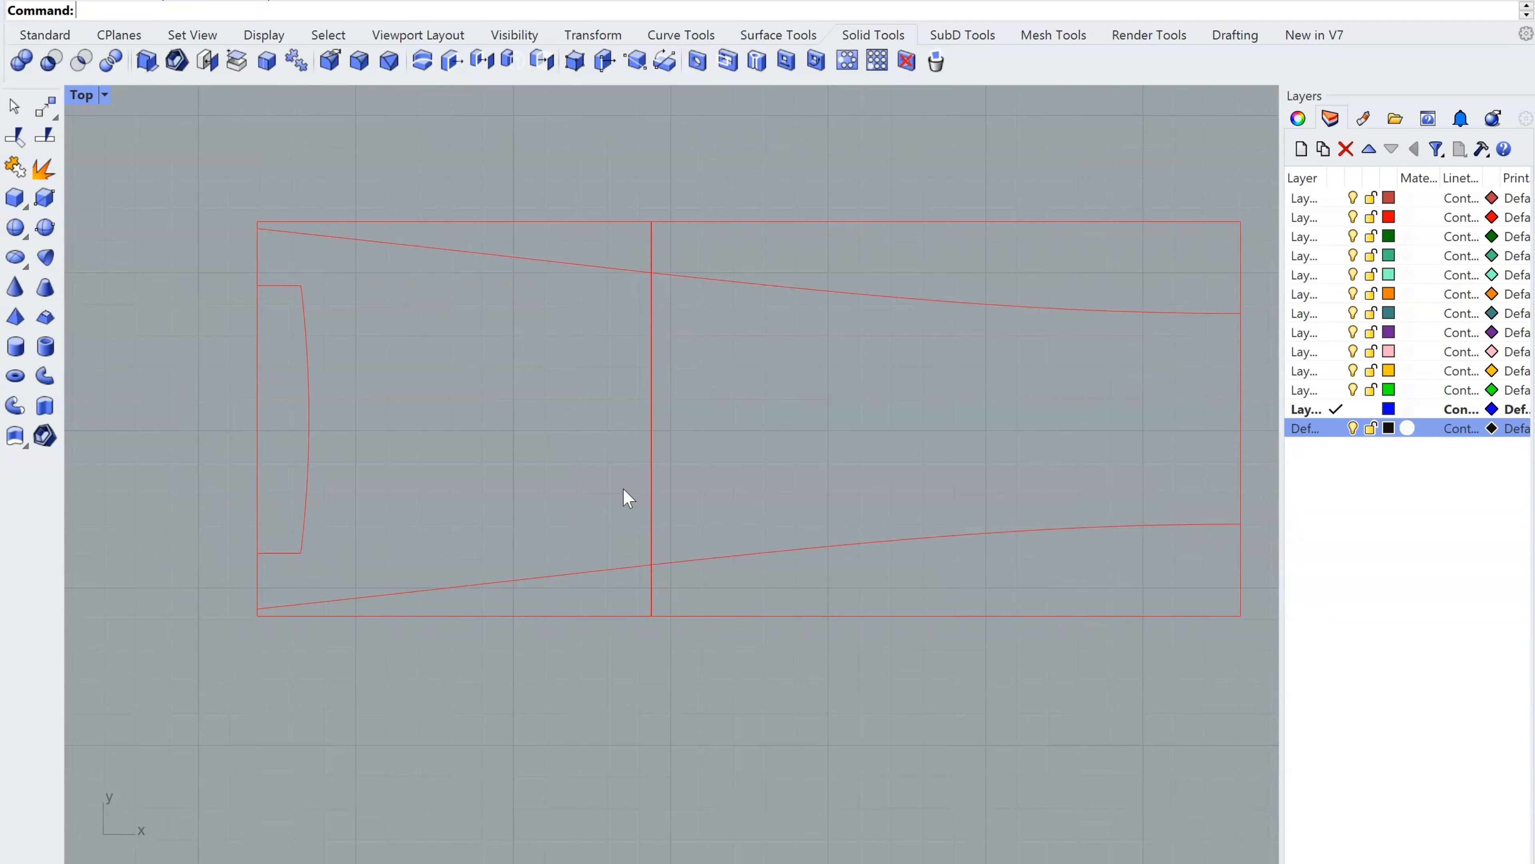
{"action": "right_click_drag", "start_coordinate": [668, 436], "coordinate": [713, 469]}
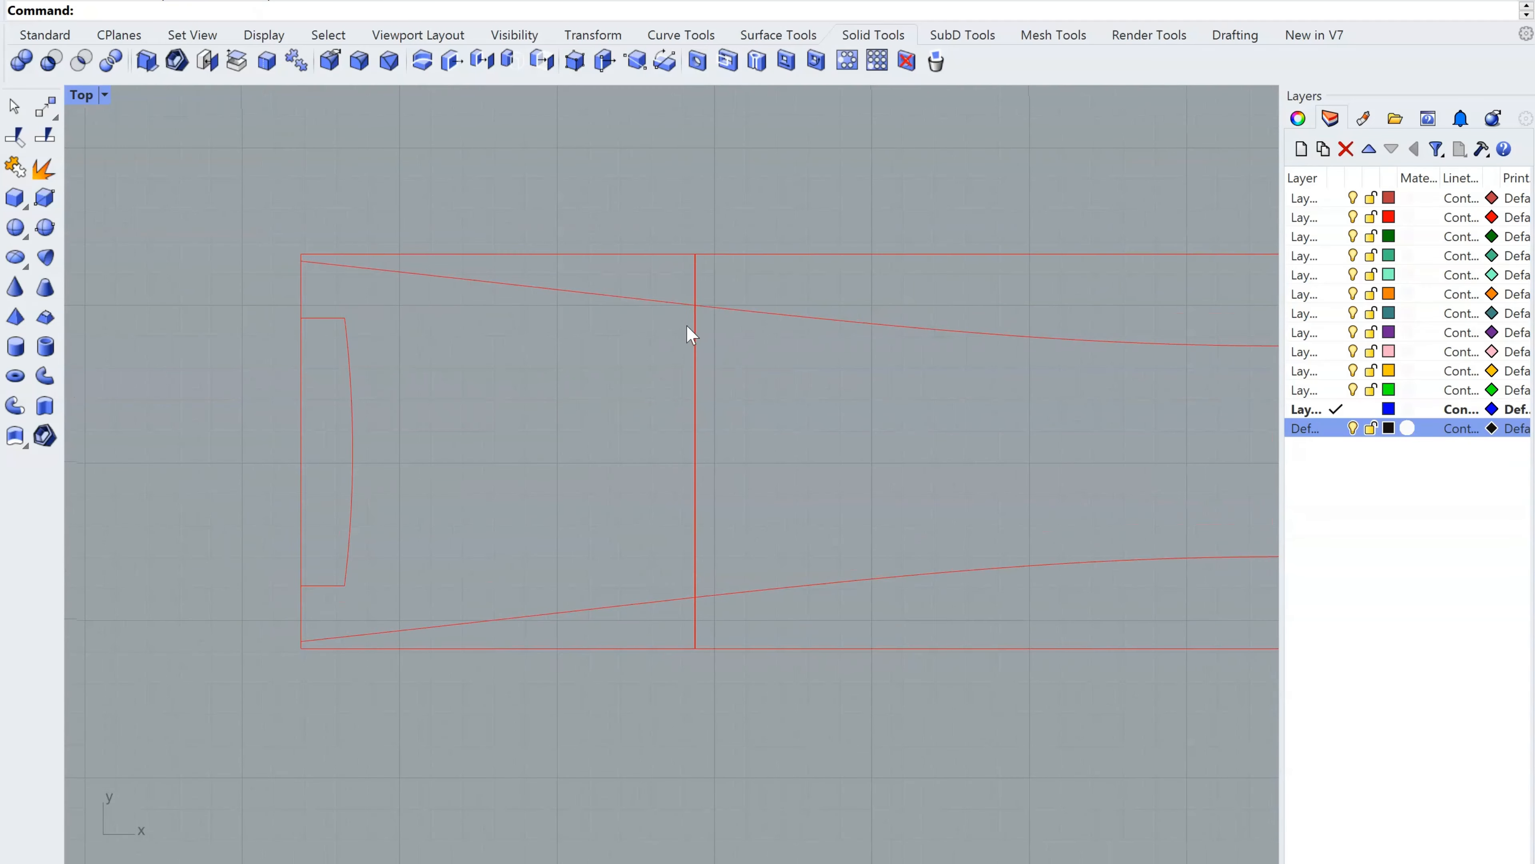
{"action": "right_click_drag", "start_coordinate": [590, 442], "coordinate": [648, 463]}
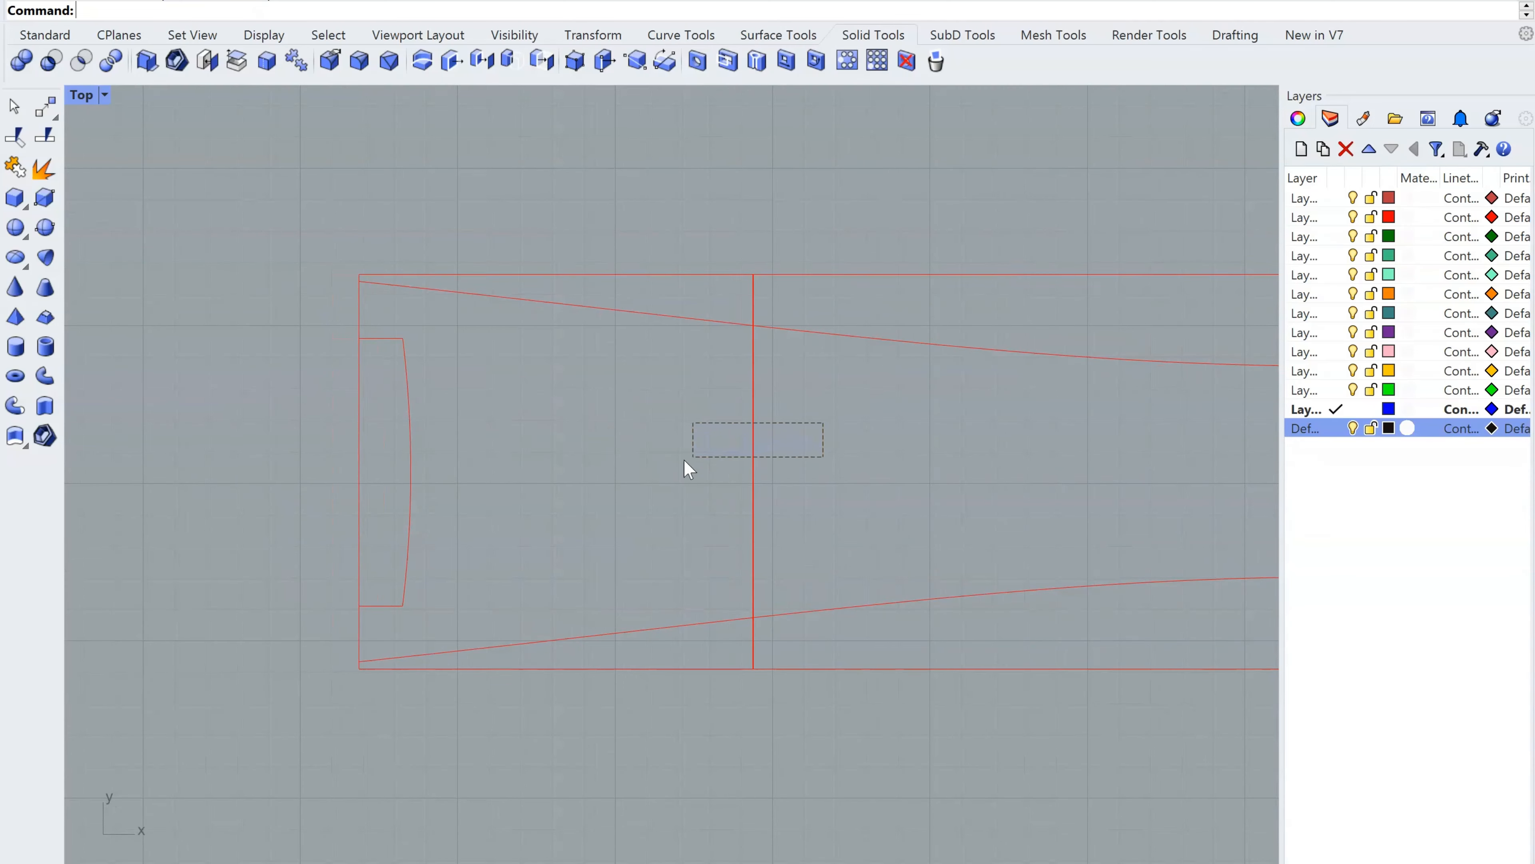
{"action": "left_click_drag", "start_coordinate": [684, 458], "coordinate": [681, 461]}
{"action": "left_click", "coordinate": [861, 532]}
{"action": "right_click_drag", "start_coordinate": [925, 449], "coordinate": [795, 443]}
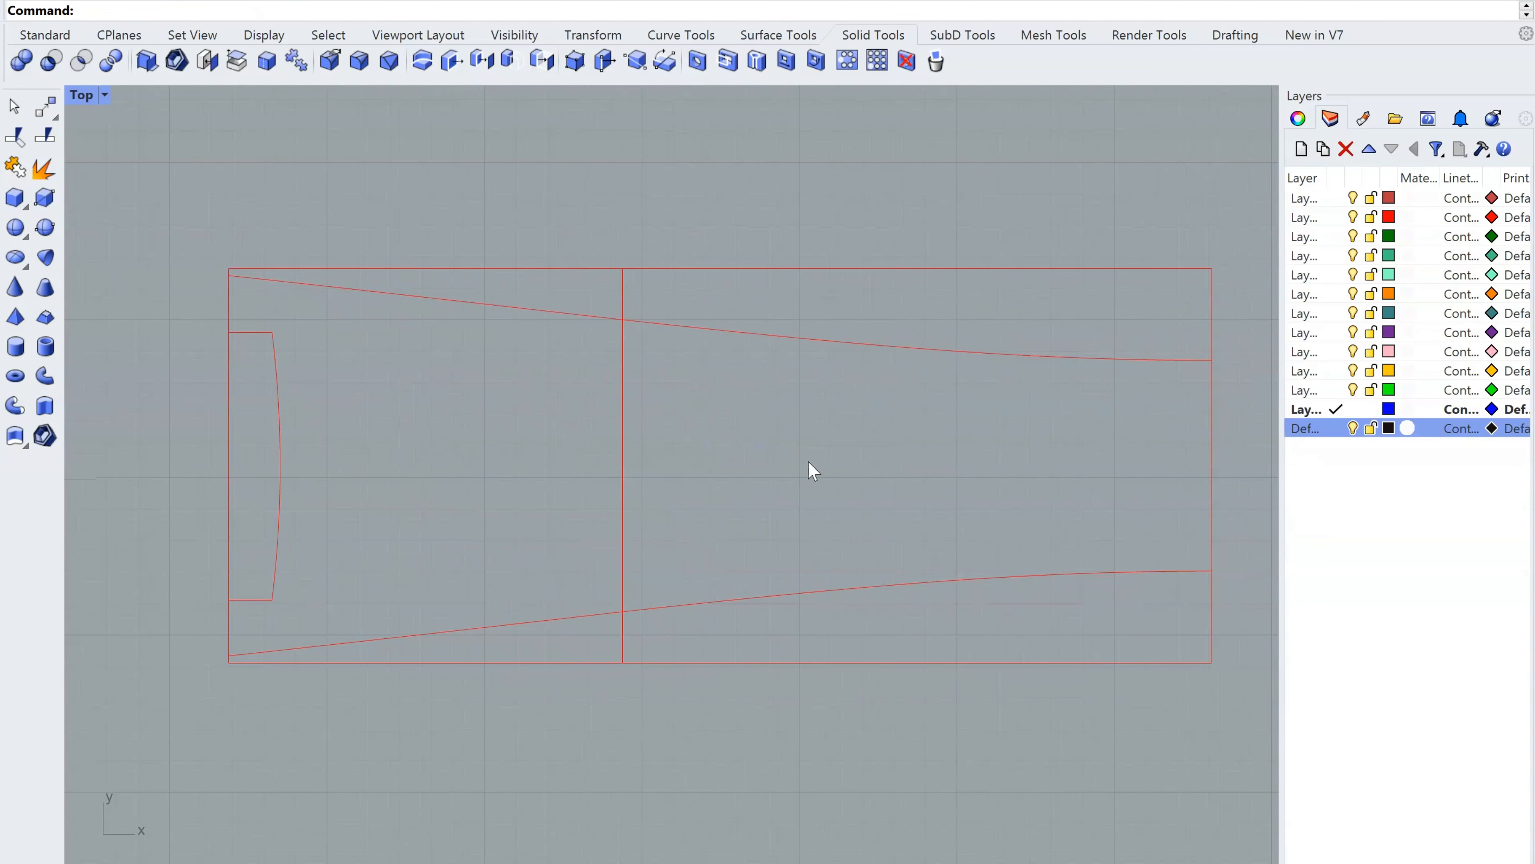
Make the green layer current and draw a rectangle around both joined outlines, snapped to their diagonally opposite outer corners
{"action": "left_click", "coordinate": [1337, 392]}
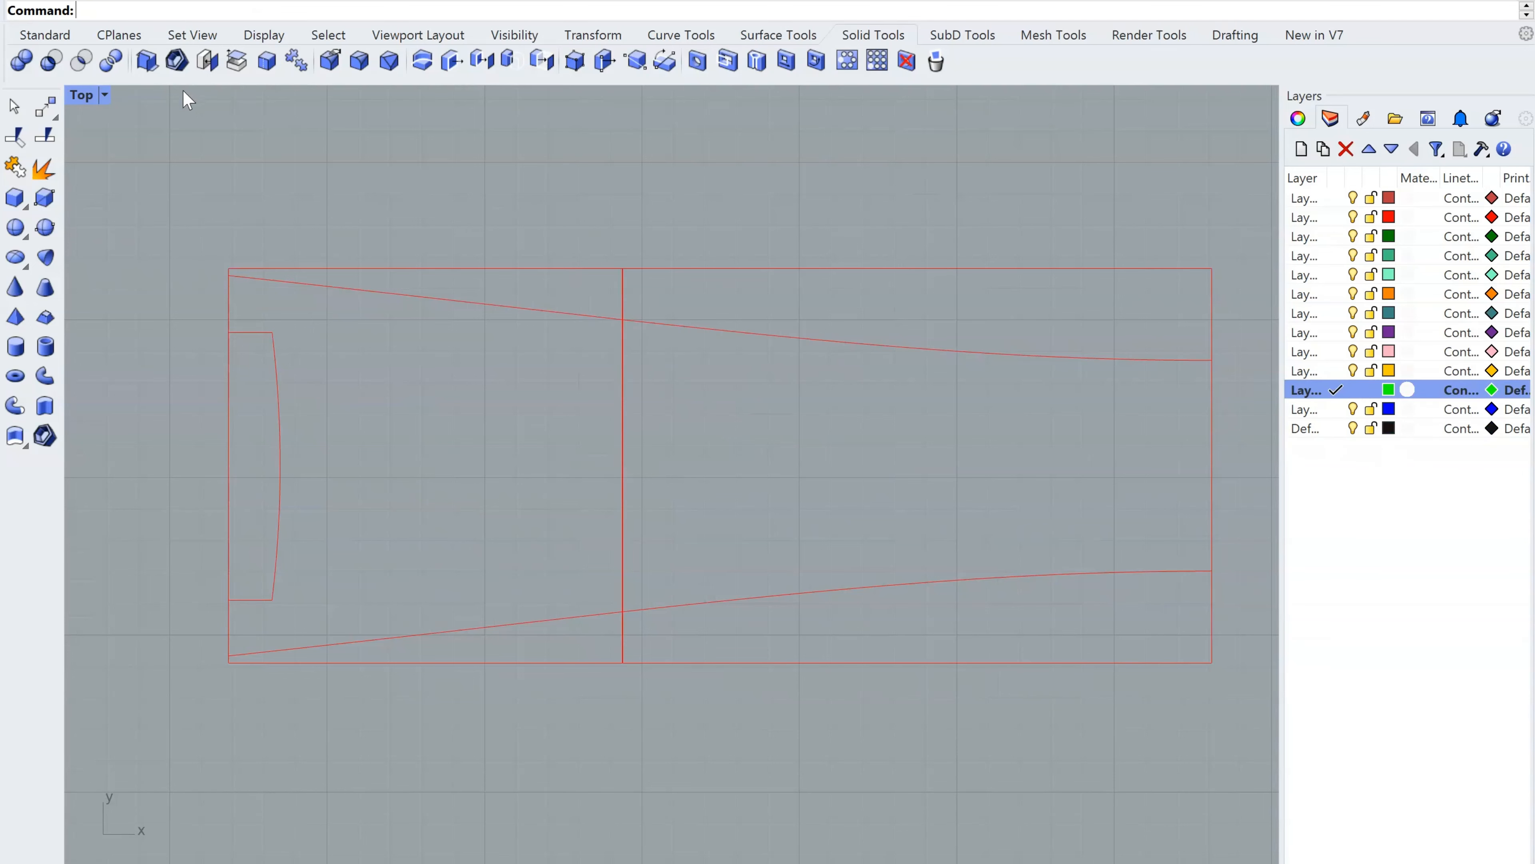
{"action": "right_click_drag", "start_coordinate": [954, 256], "coordinate": [945, 234]}
{"action": "left_click", "coordinate": [658, 33]}
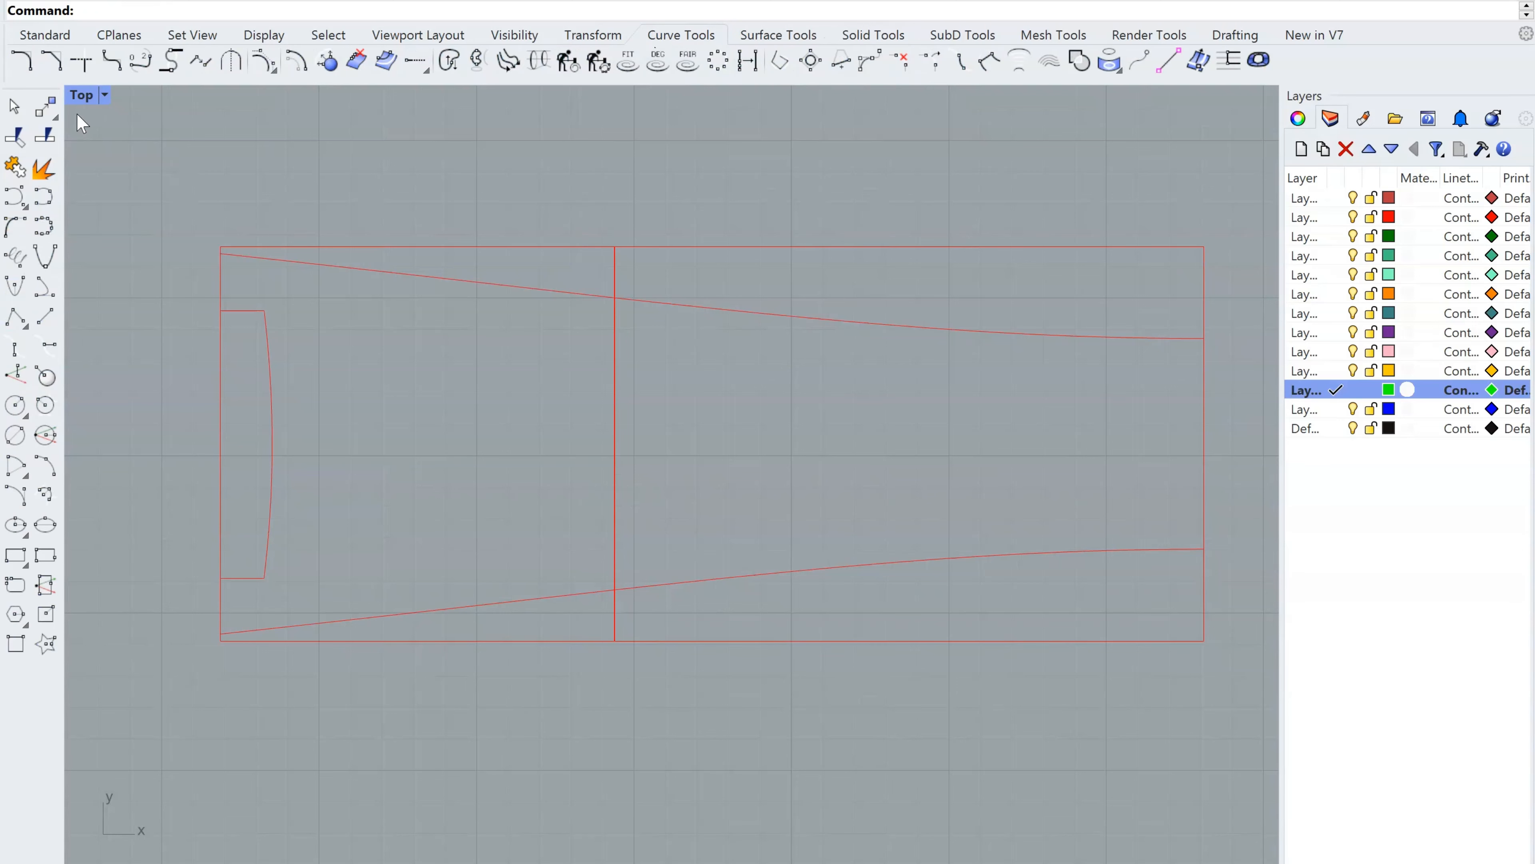
{"action": "left_click", "coordinate": [47, 557]}
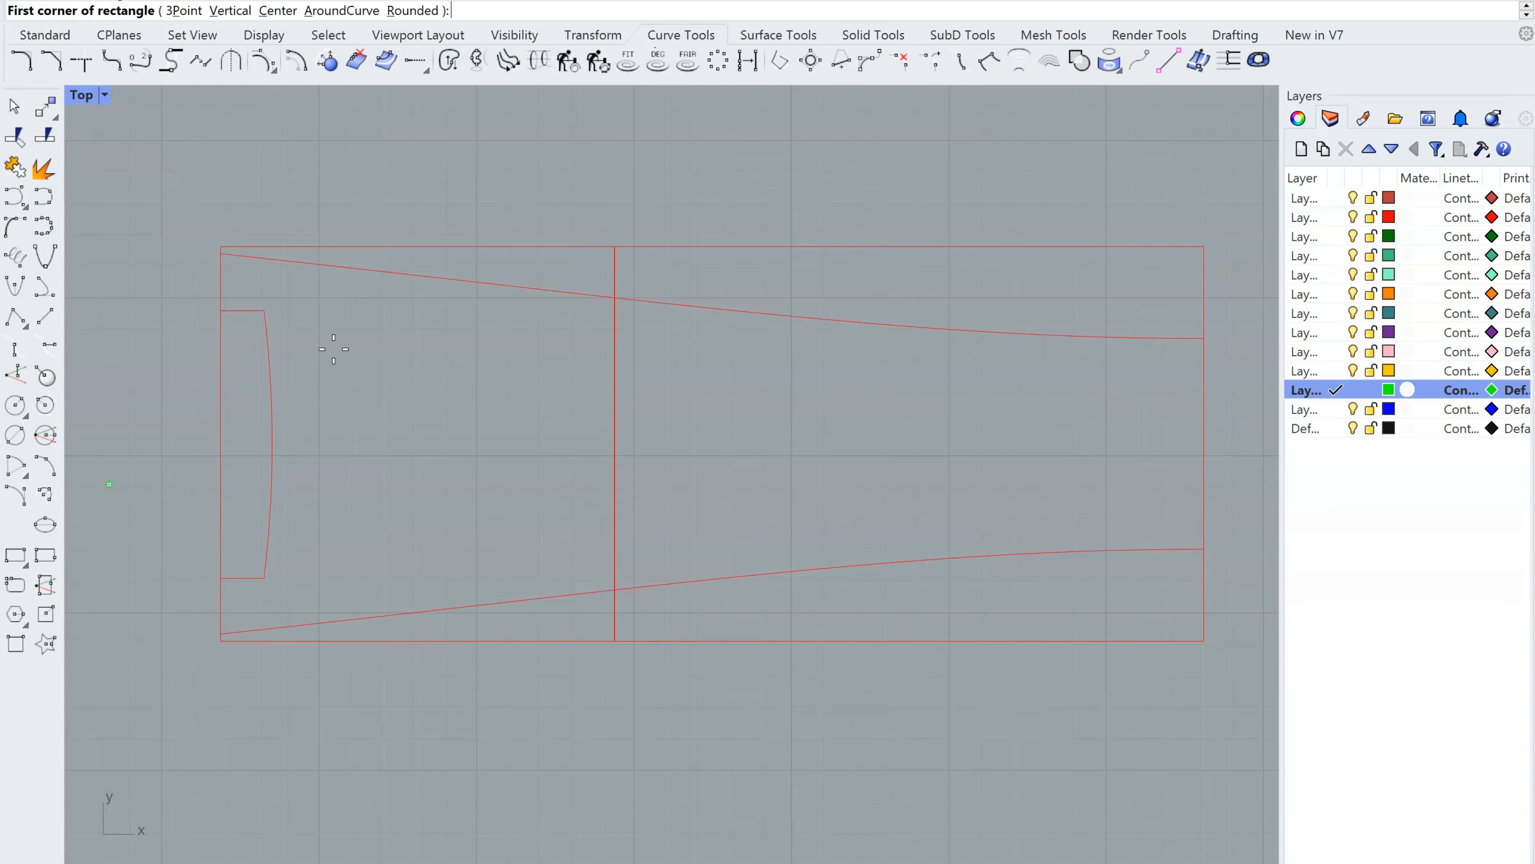
{"action": "left_click", "coordinate": [221, 253]}
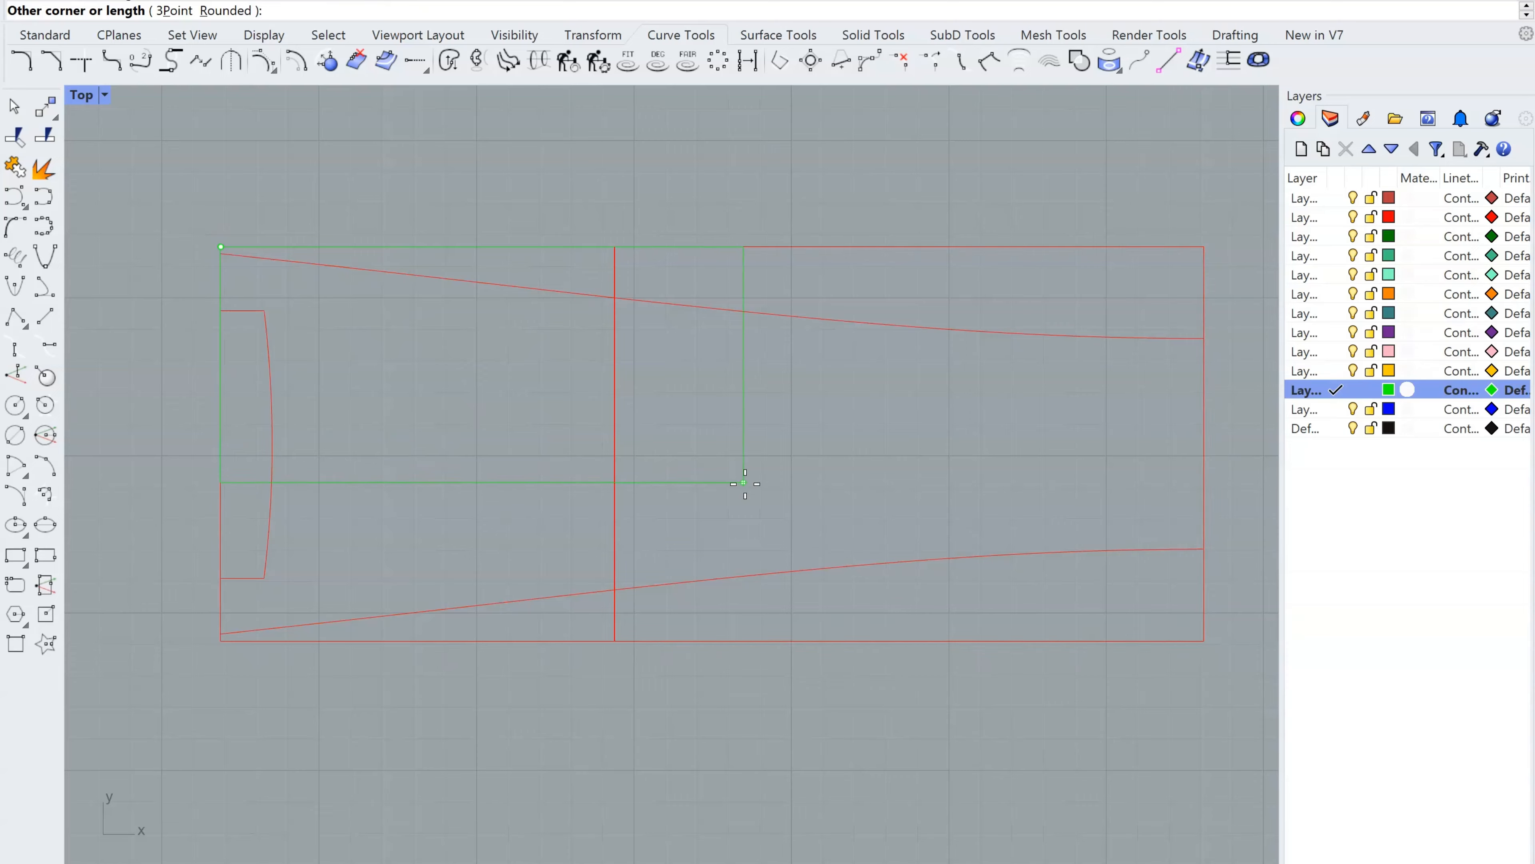
{"action": "right_click_drag", "start_coordinate": [747, 480], "coordinate": [577, 417]}
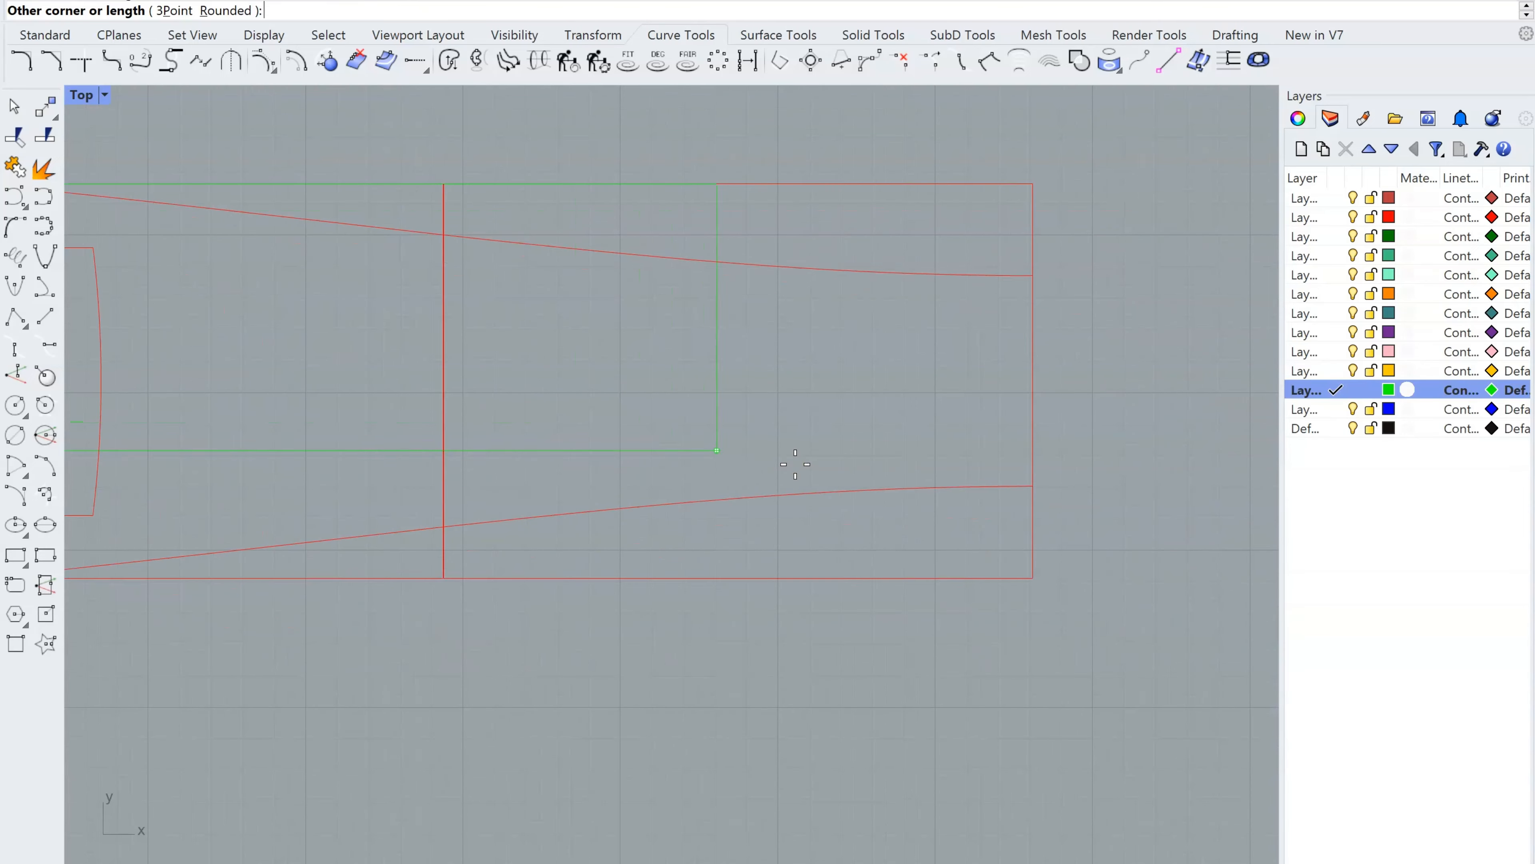
{"action": "left_click", "coordinate": [1033, 578]}
{"action": "right_click_drag", "start_coordinate": [823, 538], "coordinate": [1020, 604]}
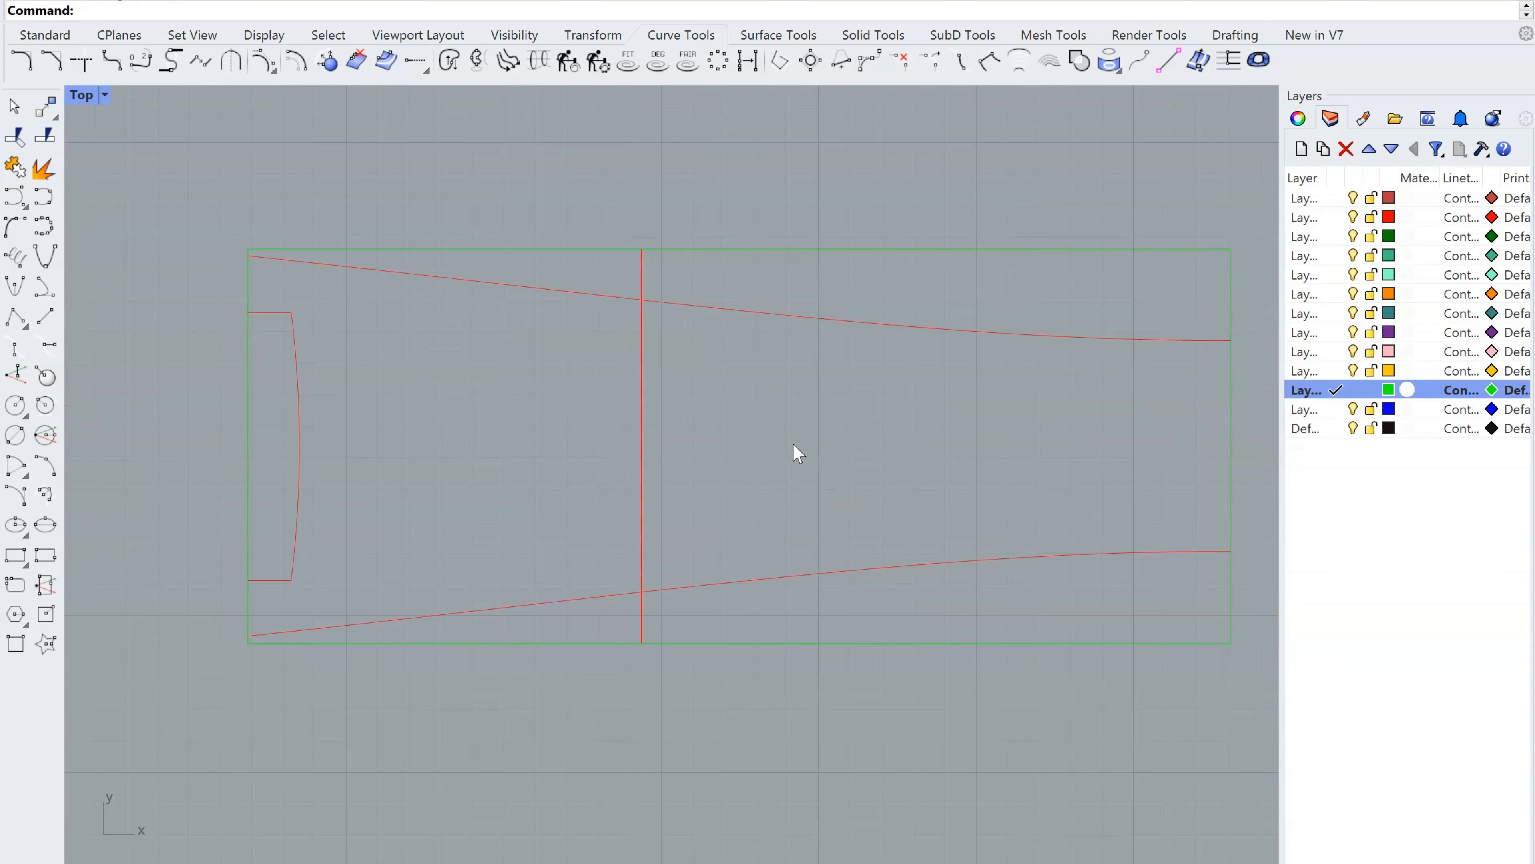
{"action": "right_click_drag", "start_coordinate": [1227, 341], "coordinate": [1184, 303]}
{"action": "left_click", "coordinate": [1186, 301]}
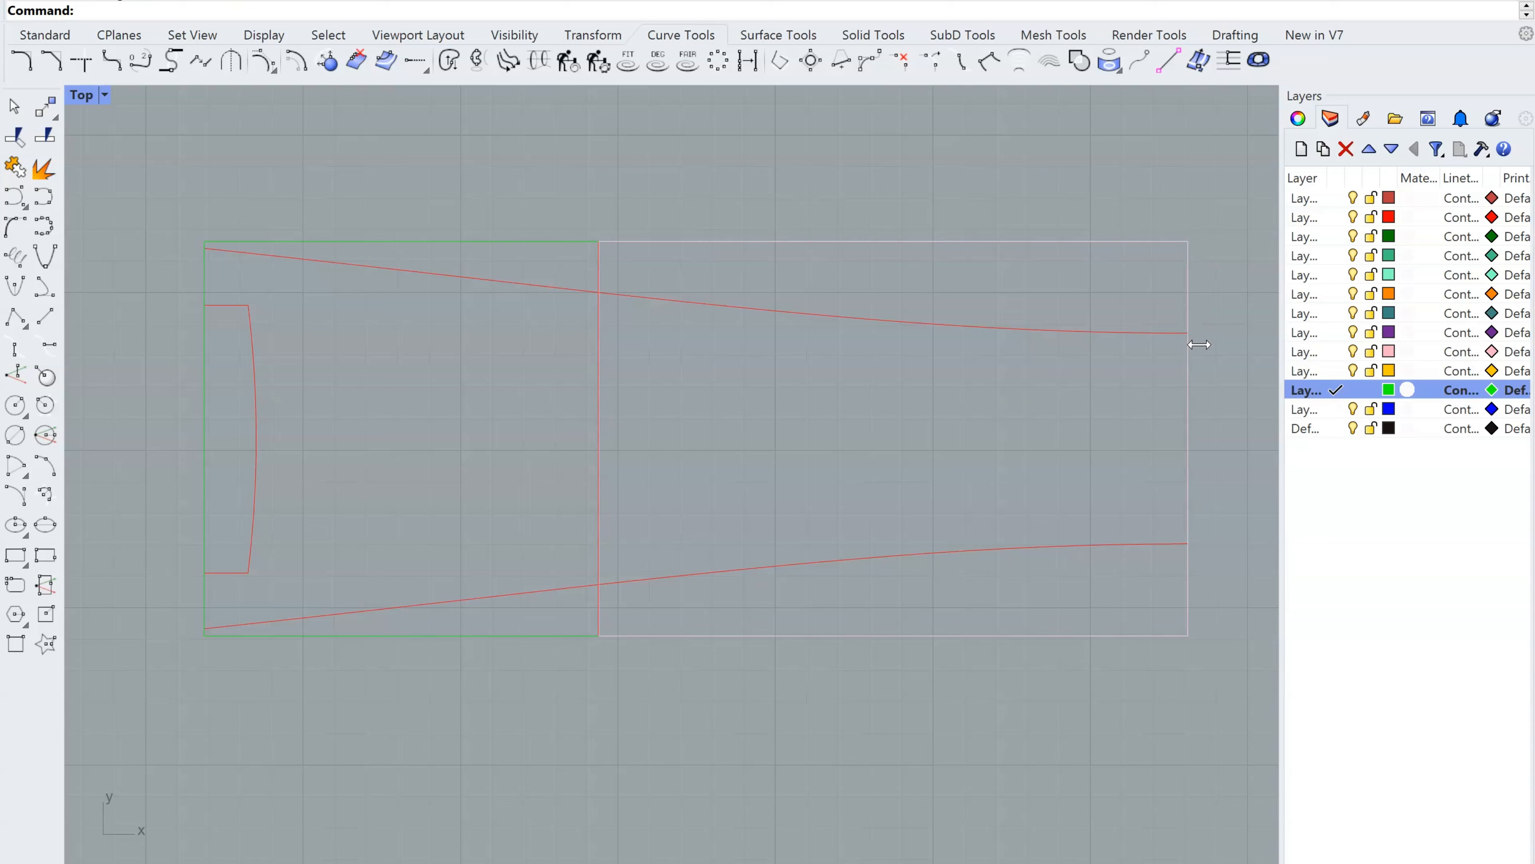
{"action": "key", "text": "Escape"}
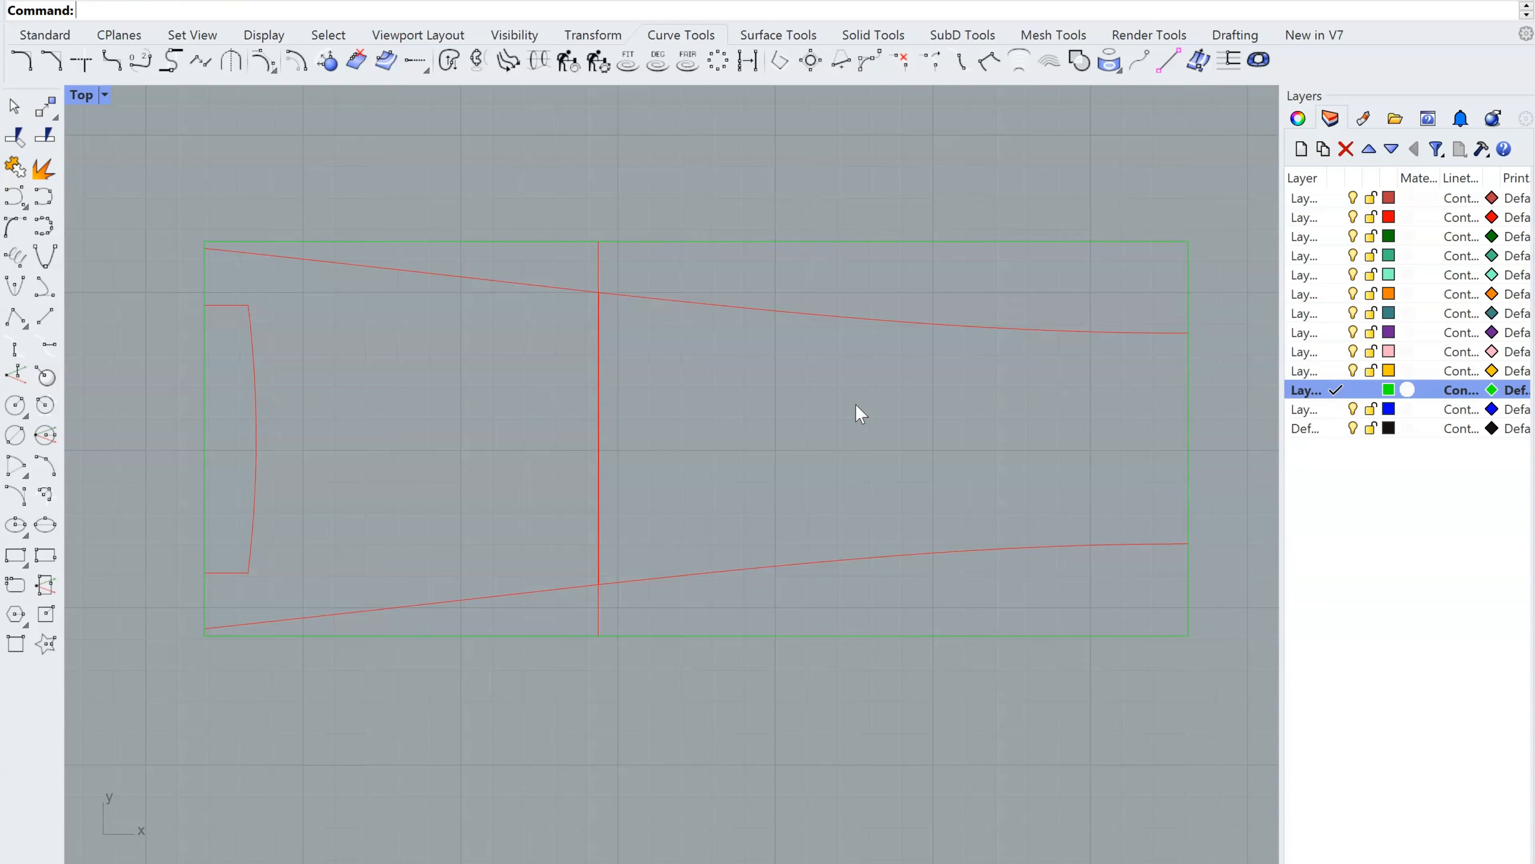
Delete the leftover rectangular frame around the notched upper-side outline, keeping the green frame around both outlines
{"action": "left_click", "coordinate": [353, 242]}
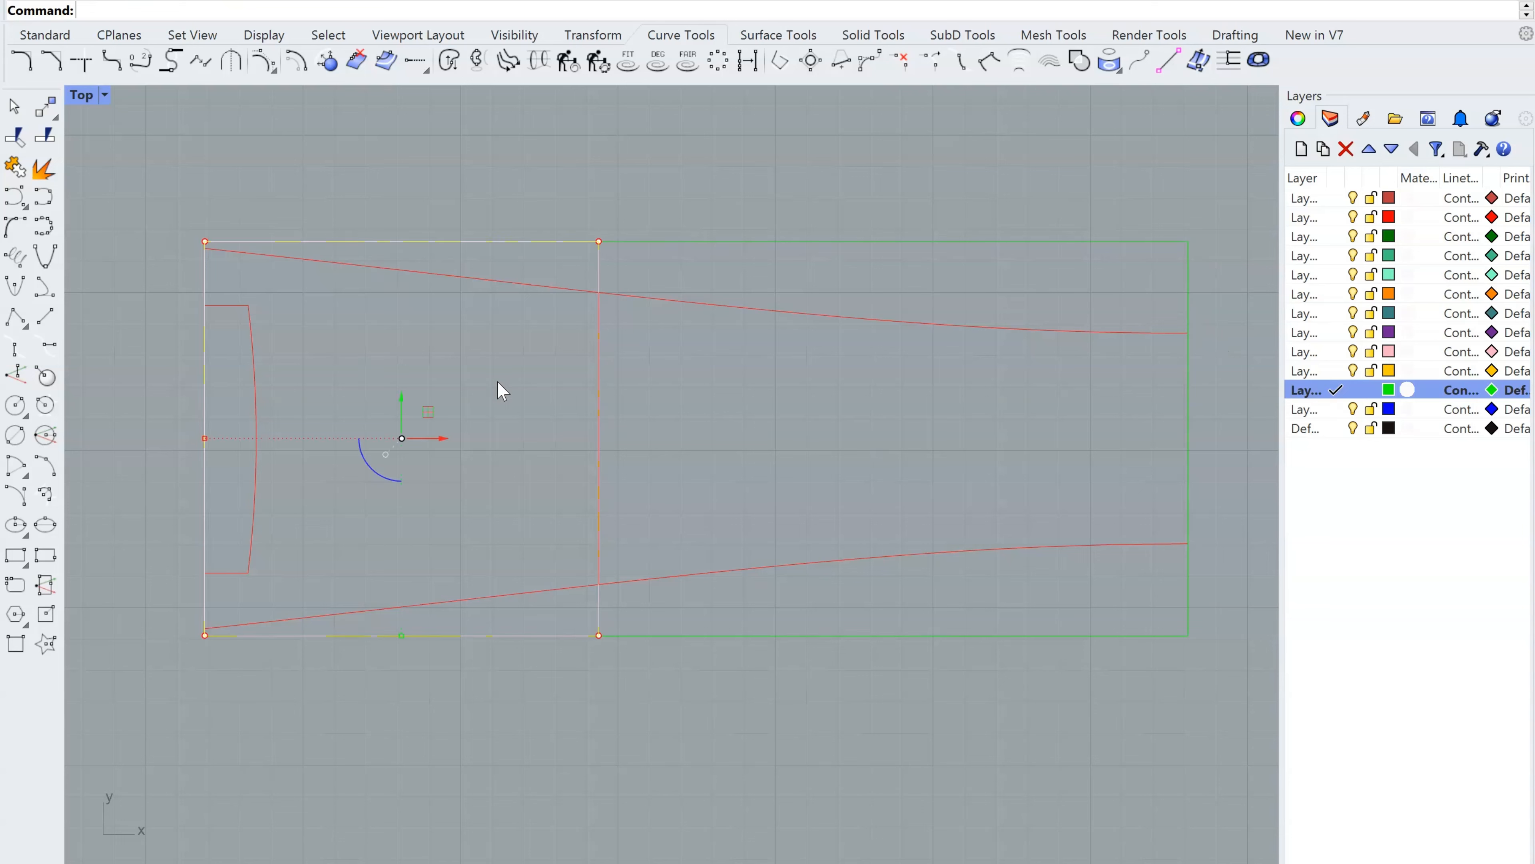
{"action": "key", "text": "Delete"}
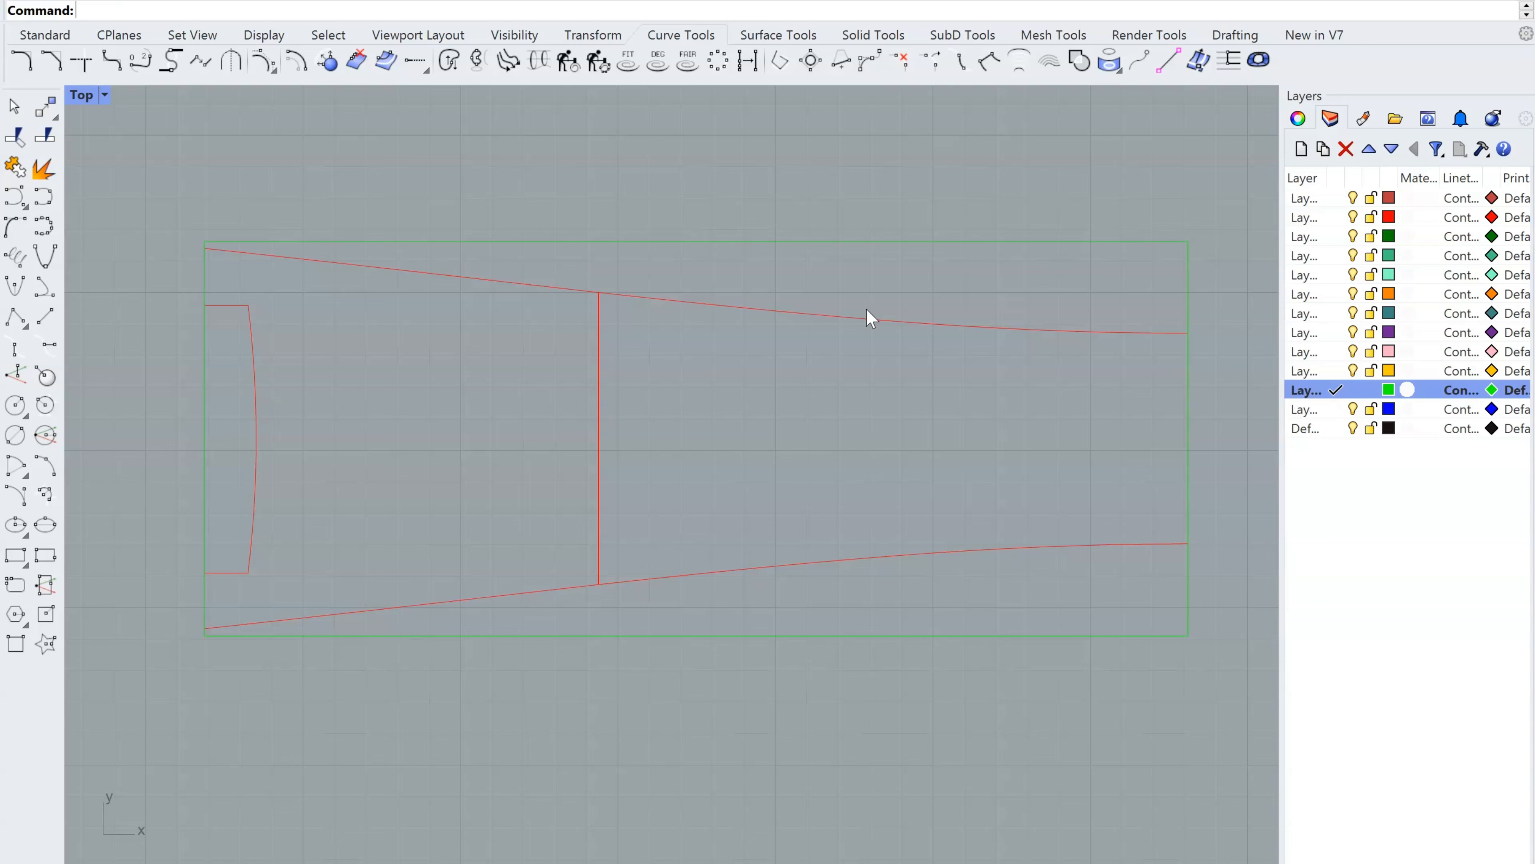
Try to trim away the shared seam line, using the two joined outlines as cutting objects
{"action": "left_click_drag", "start_coordinate": [781, 451], "coordinate": [507, 473]}
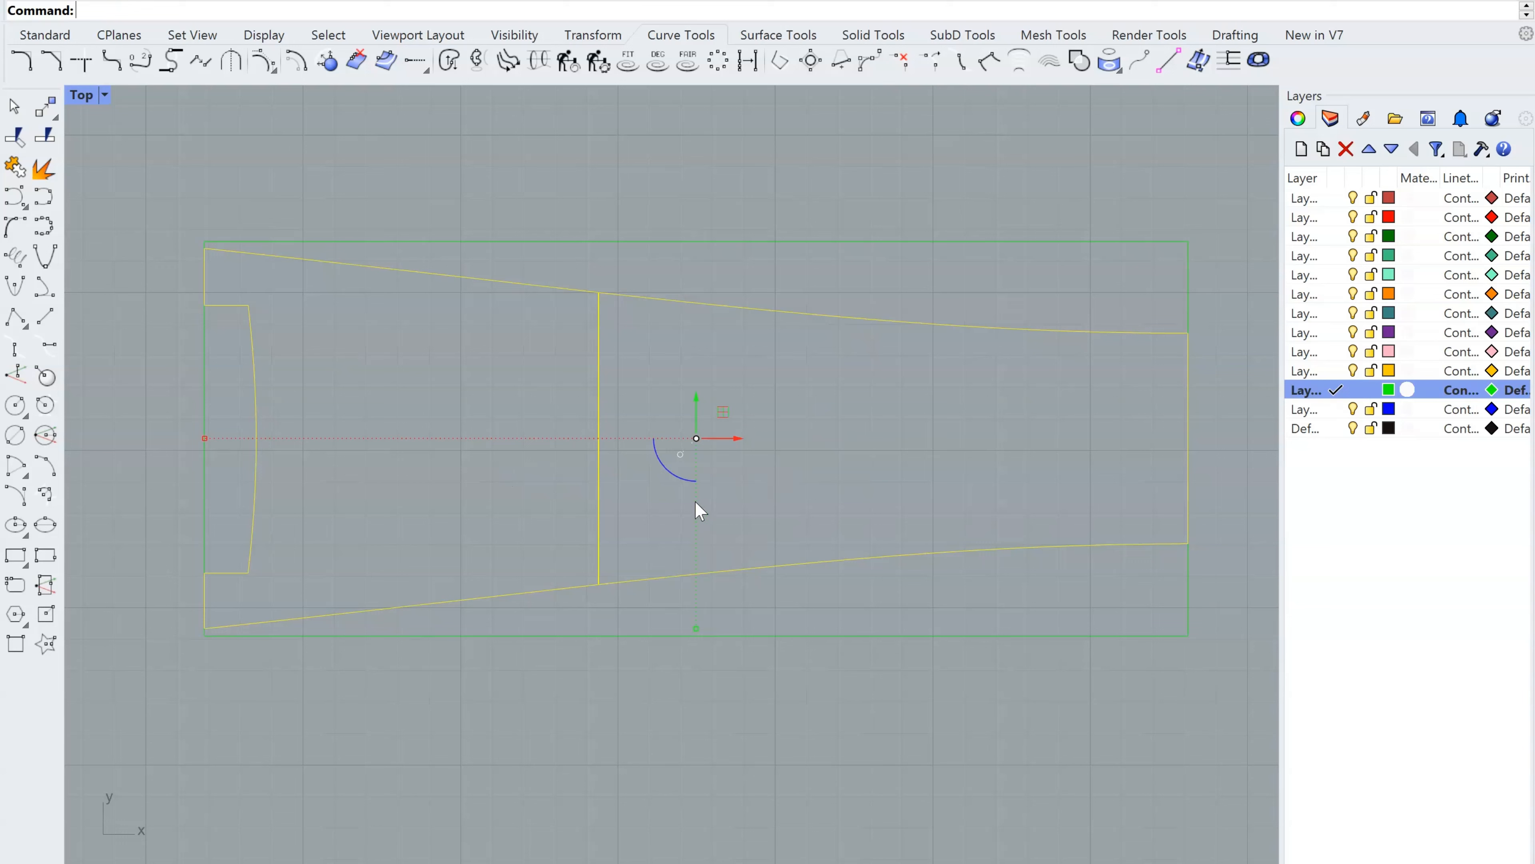
{"action": "key", "text": "ctrl+t"}
{"action": "left_click_drag", "start_coordinate": [519, 474], "coordinate": [516, 476]}
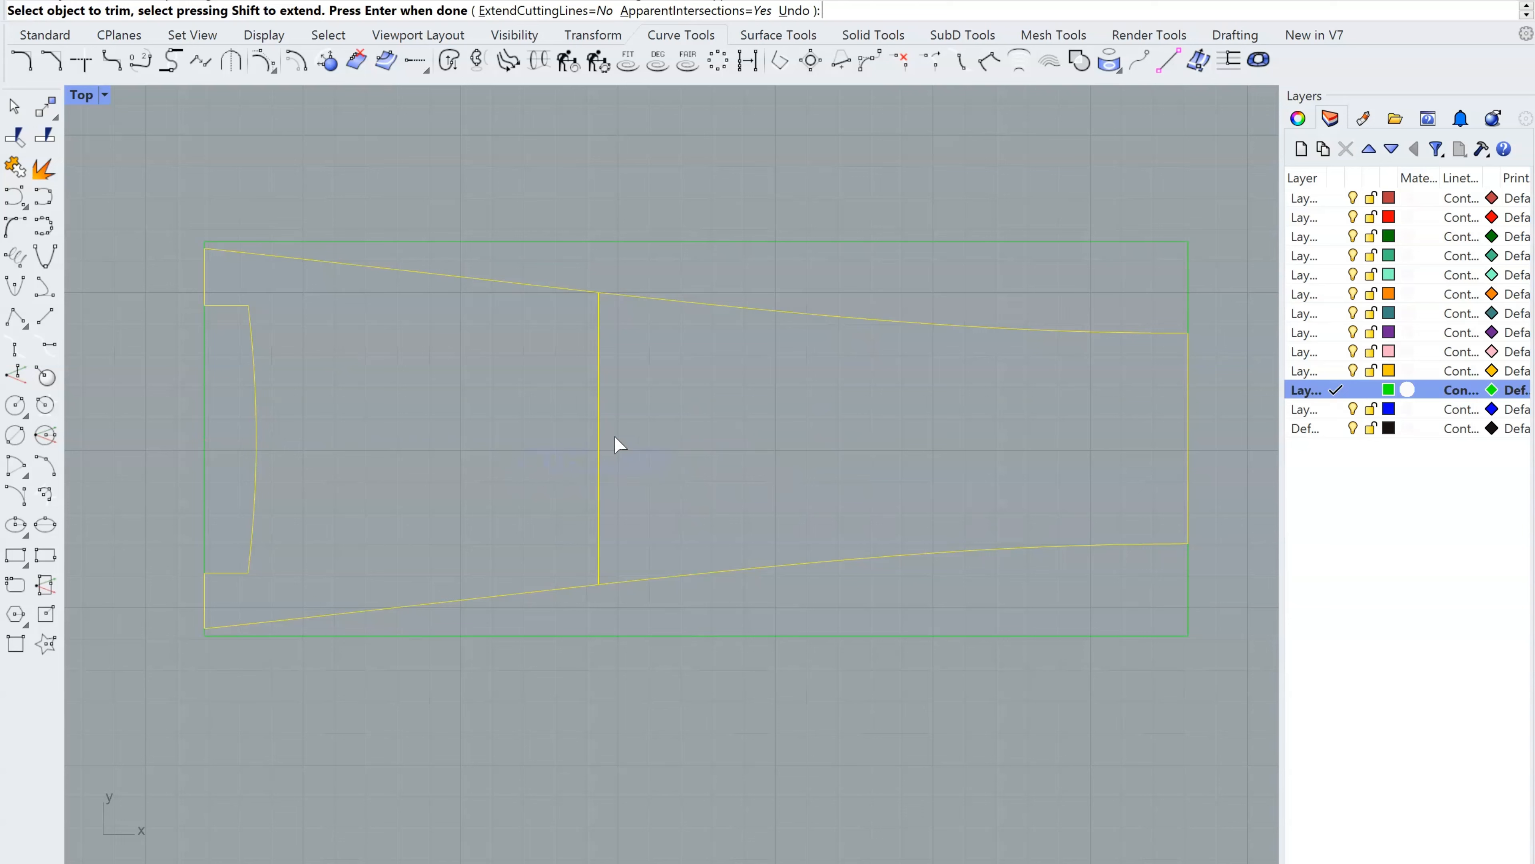
{"action": "key", "text": "Return"}
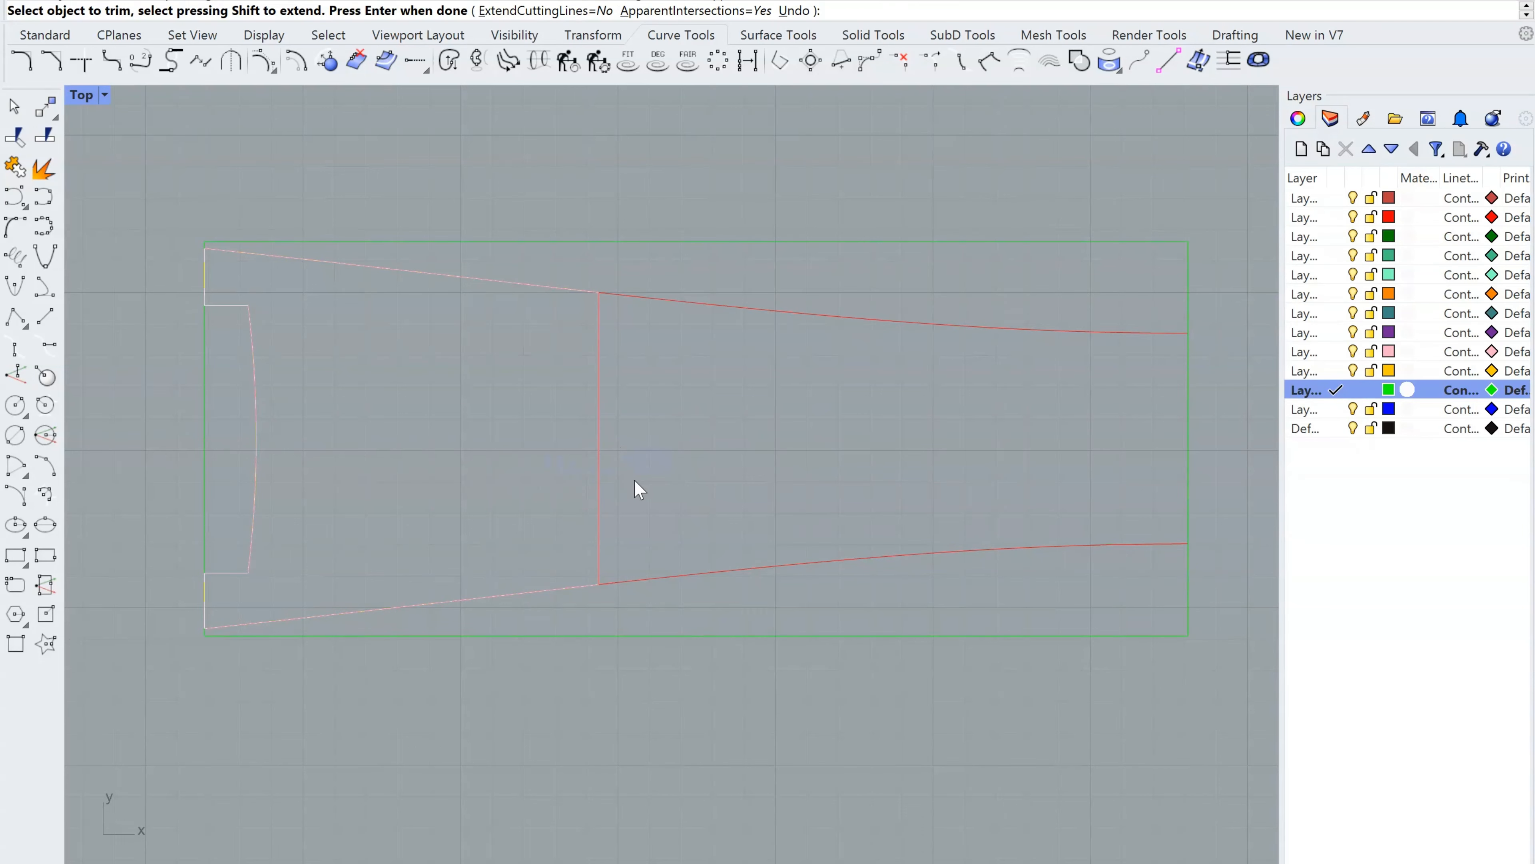
{"action": "key", "text": "Return"}
{"action": "left_click_drag", "start_coordinate": [648, 378], "coordinate": [578, 406]}
{"action": "left_click", "coordinate": [641, 341]}
{"action": "scroll", "coordinate": [615, 327], "scroll_direction": "up", "scroll_amount": 10}
{"action": "left_click", "coordinate": [617, 231]}
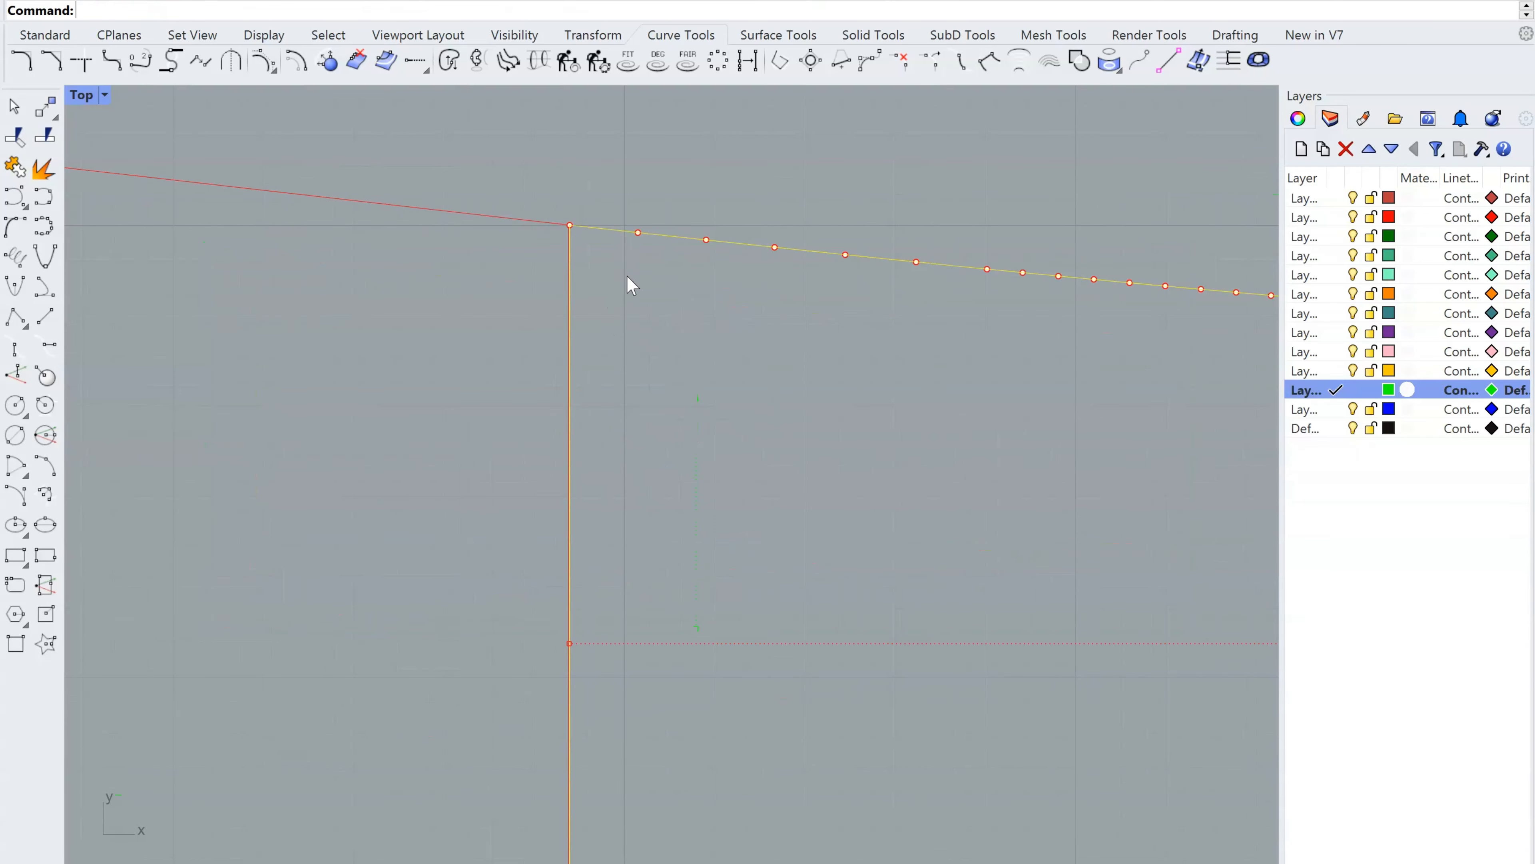
{"action": "key", "text": "Return"}
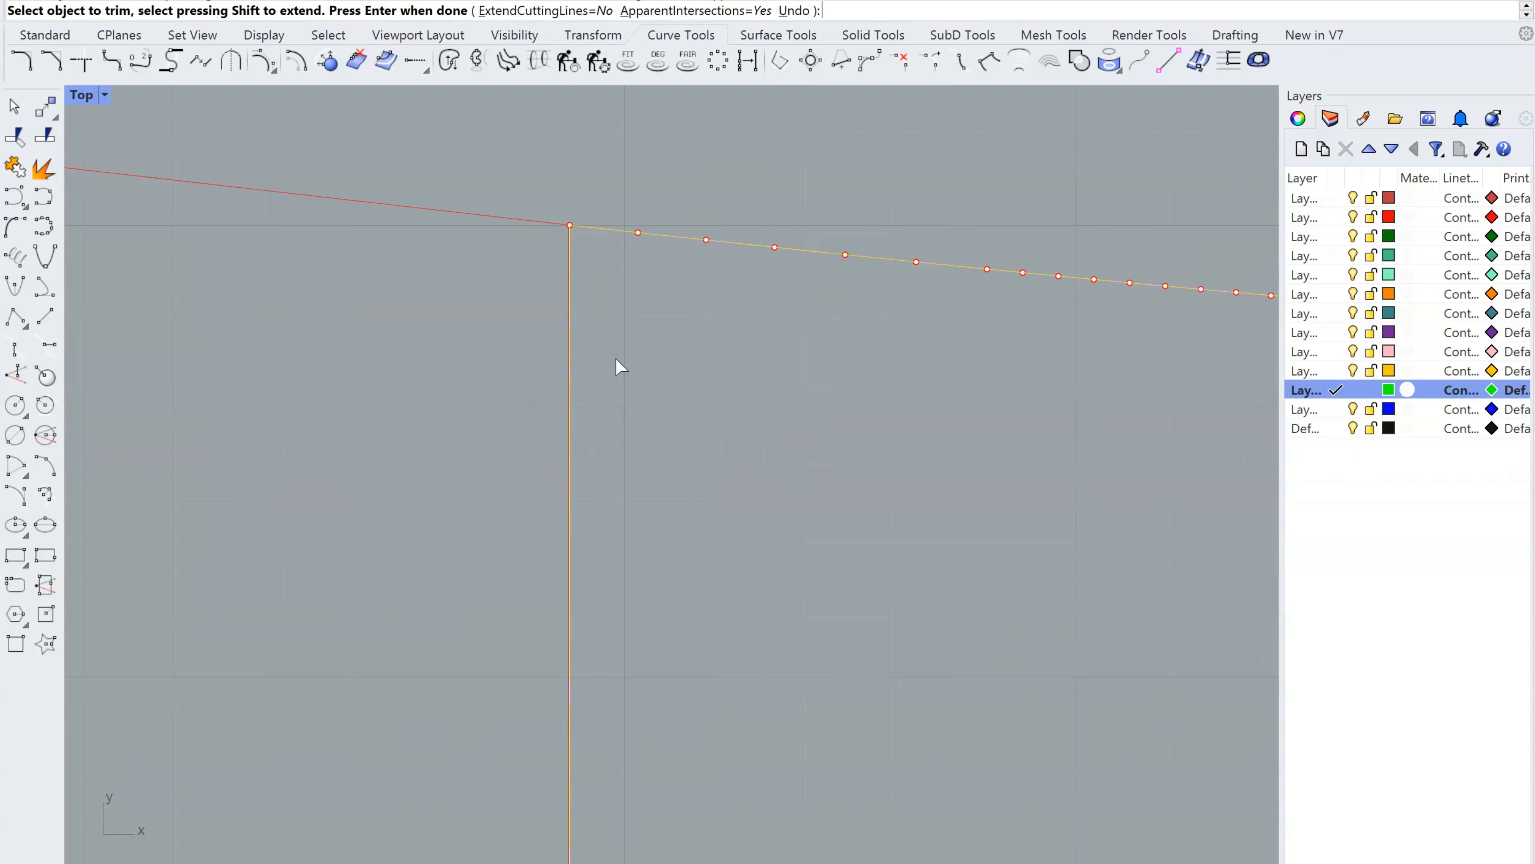
{"action": "key", "text": "Return"}
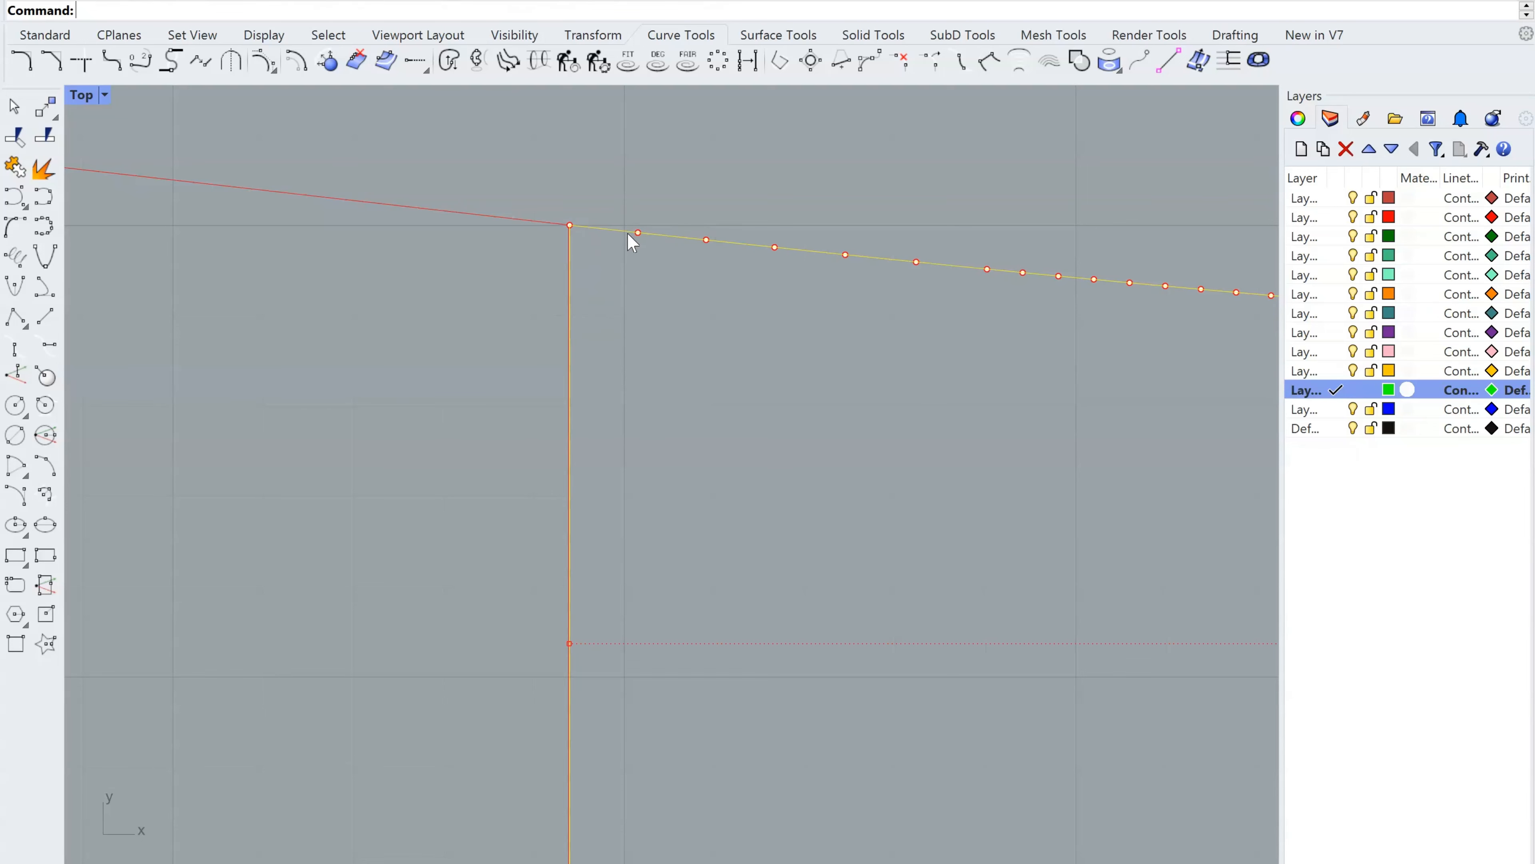
{"action": "scroll", "coordinate": [606, 290], "scroll_direction": "down", "scroll_amount": 10}
{"action": "left_click", "coordinate": [611, 401]}
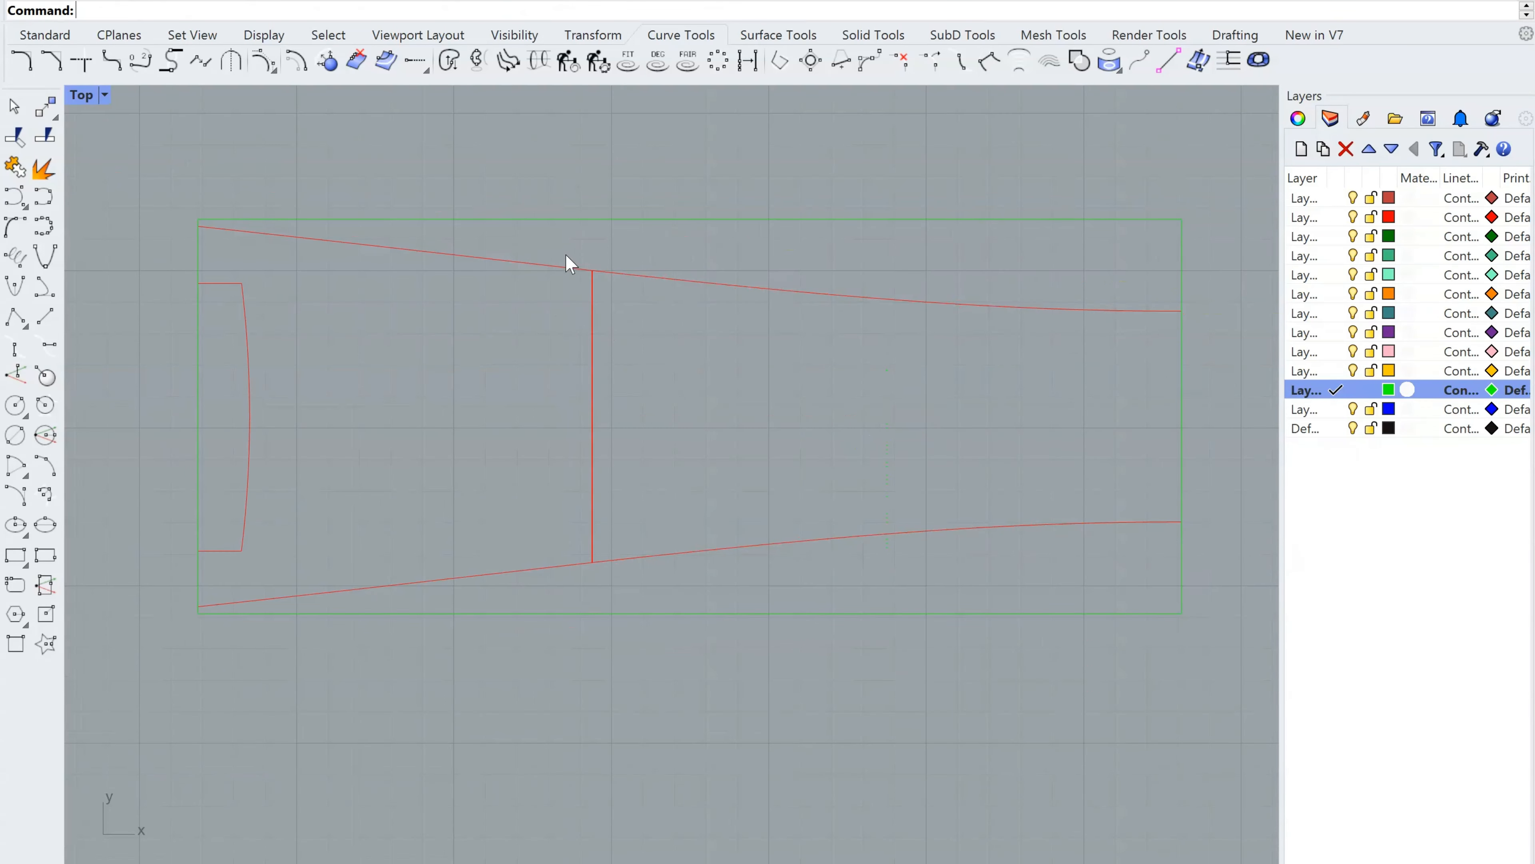
Explode the long lower-side outline beside the notched outline into separate curves
{"action": "scroll", "coordinate": [566, 255], "scroll_direction": "up", "scroll_amount": 12}
{"action": "left_click", "coordinate": [602, 309]}
{"action": "scroll", "coordinate": [673, 399], "scroll_direction": "down", "scroll_amount": 5}
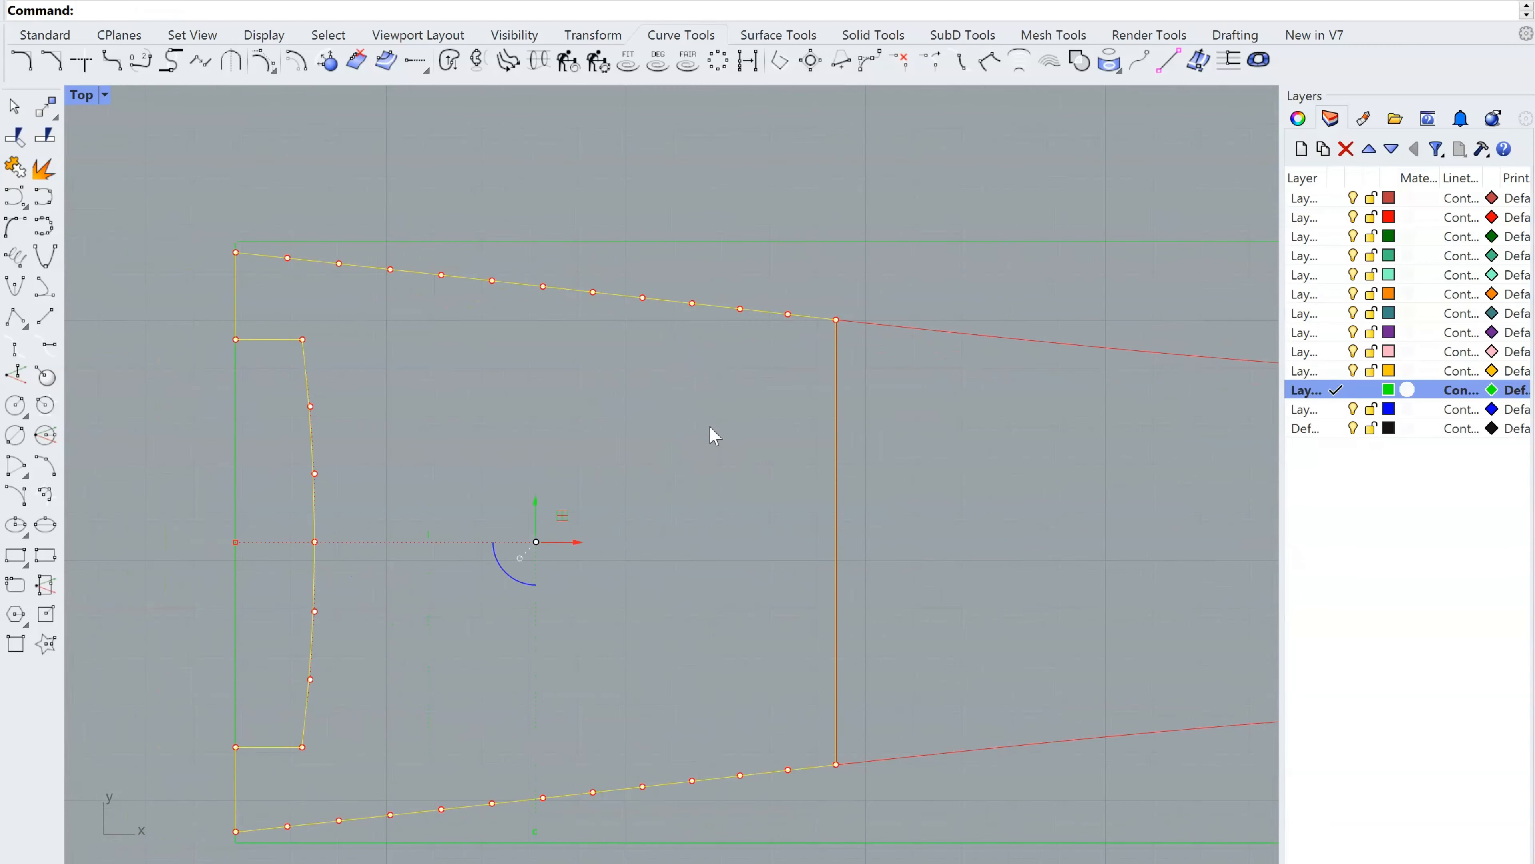
{"action": "left_click", "coordinate": [952, 533]}
{"action": "right_click_drag", "start_coordinate": [946, 531], "coordinate": [737, 540]}
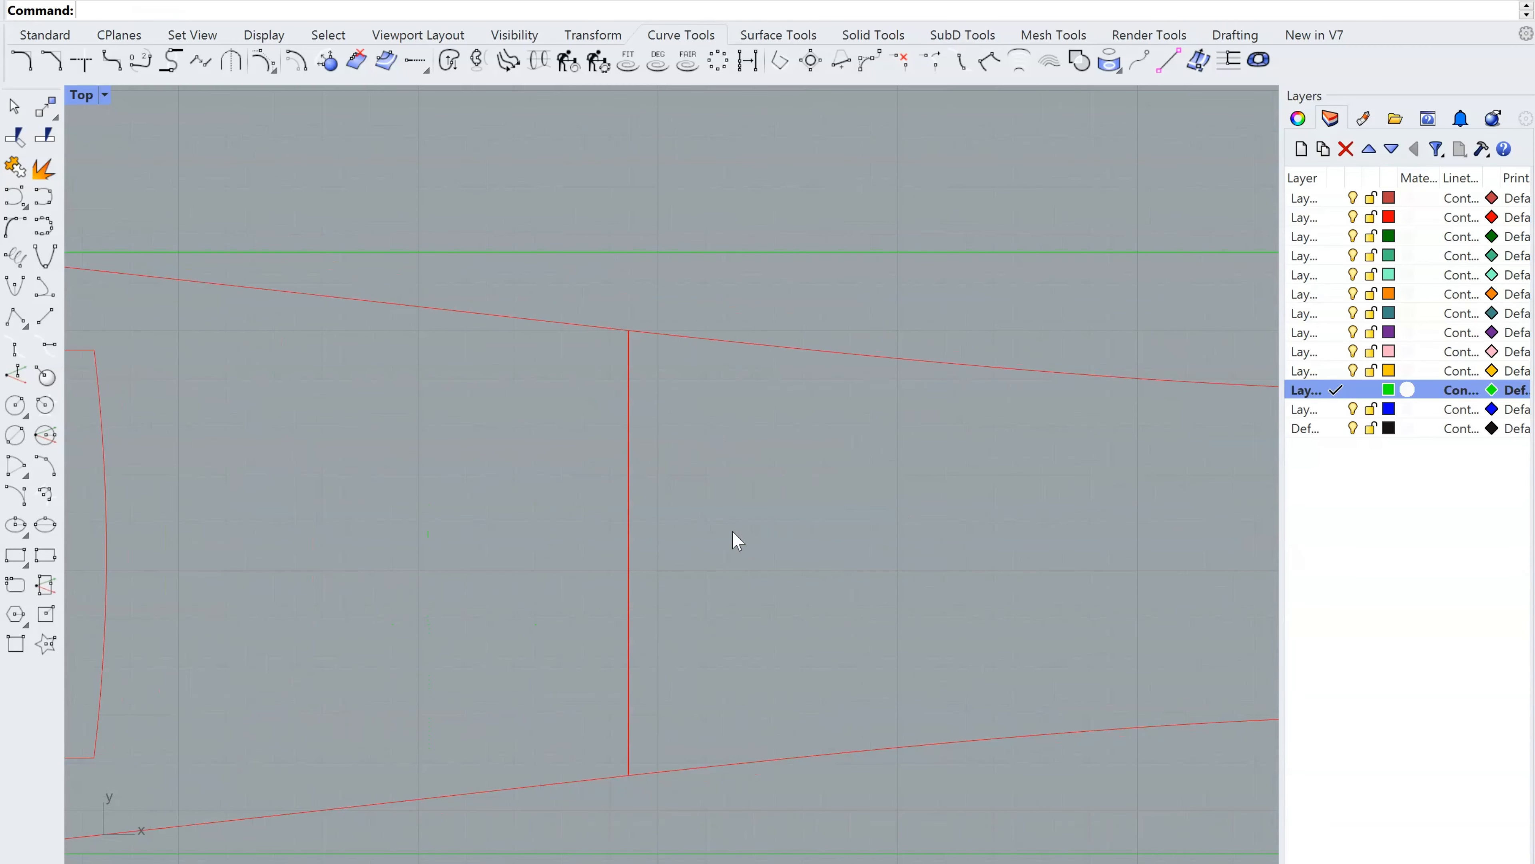
{"action": "type", "text": "Exlp"}
{"action": "key", "text": "Return"}
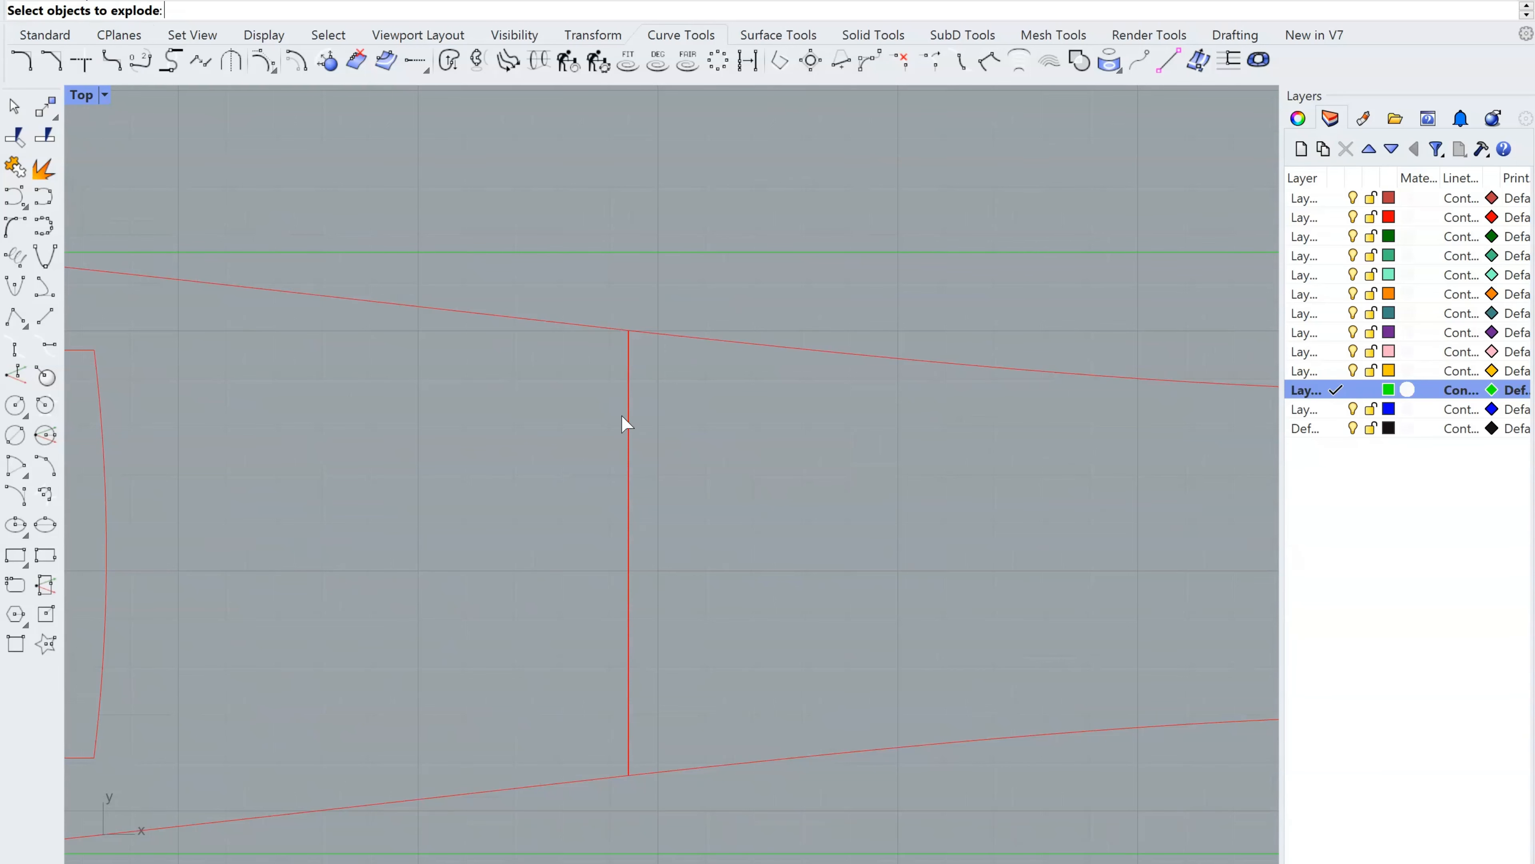
{"action": "scroll", "coordinate": [685, 472], "scroll_direction": "down", "scroll_amount": 5}
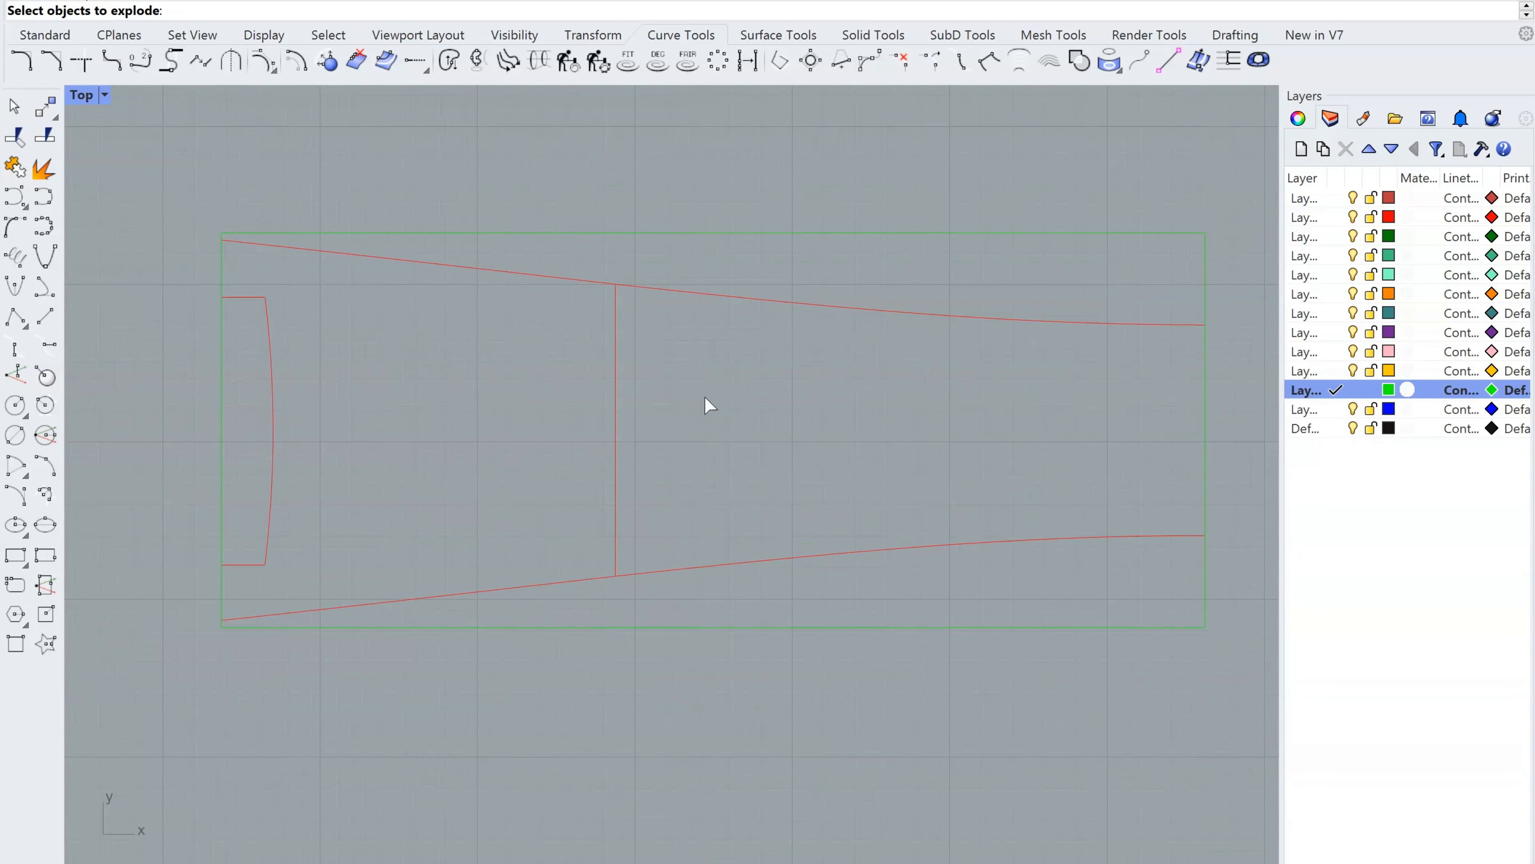
{"action": "left_click", "coordinate": [792, 317]}
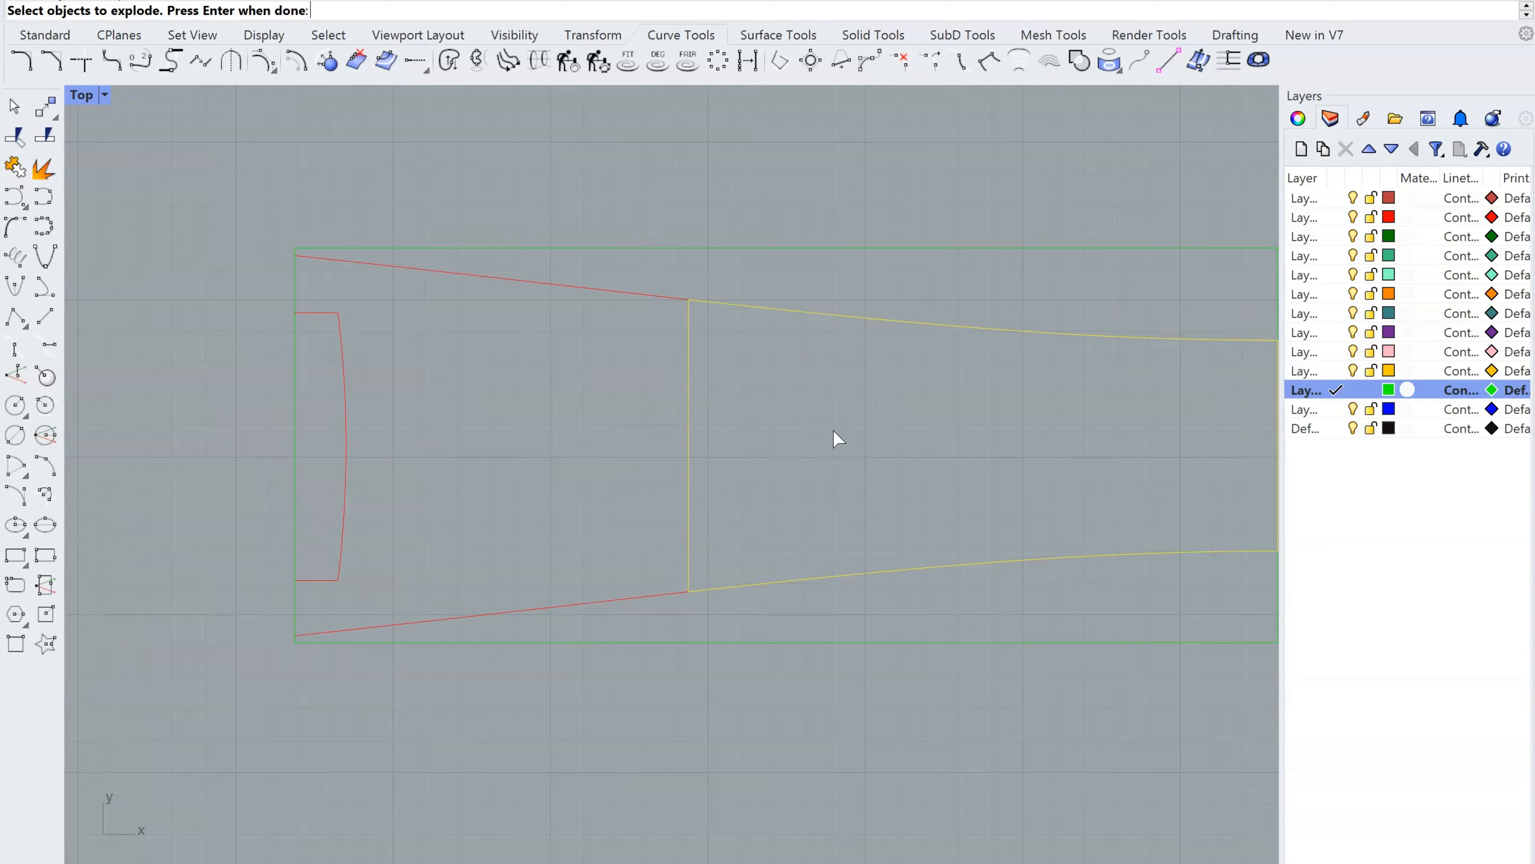
{"action": "right_click_drag", "start_coordinate": [833, 436], "coordinate": [826, 484]}
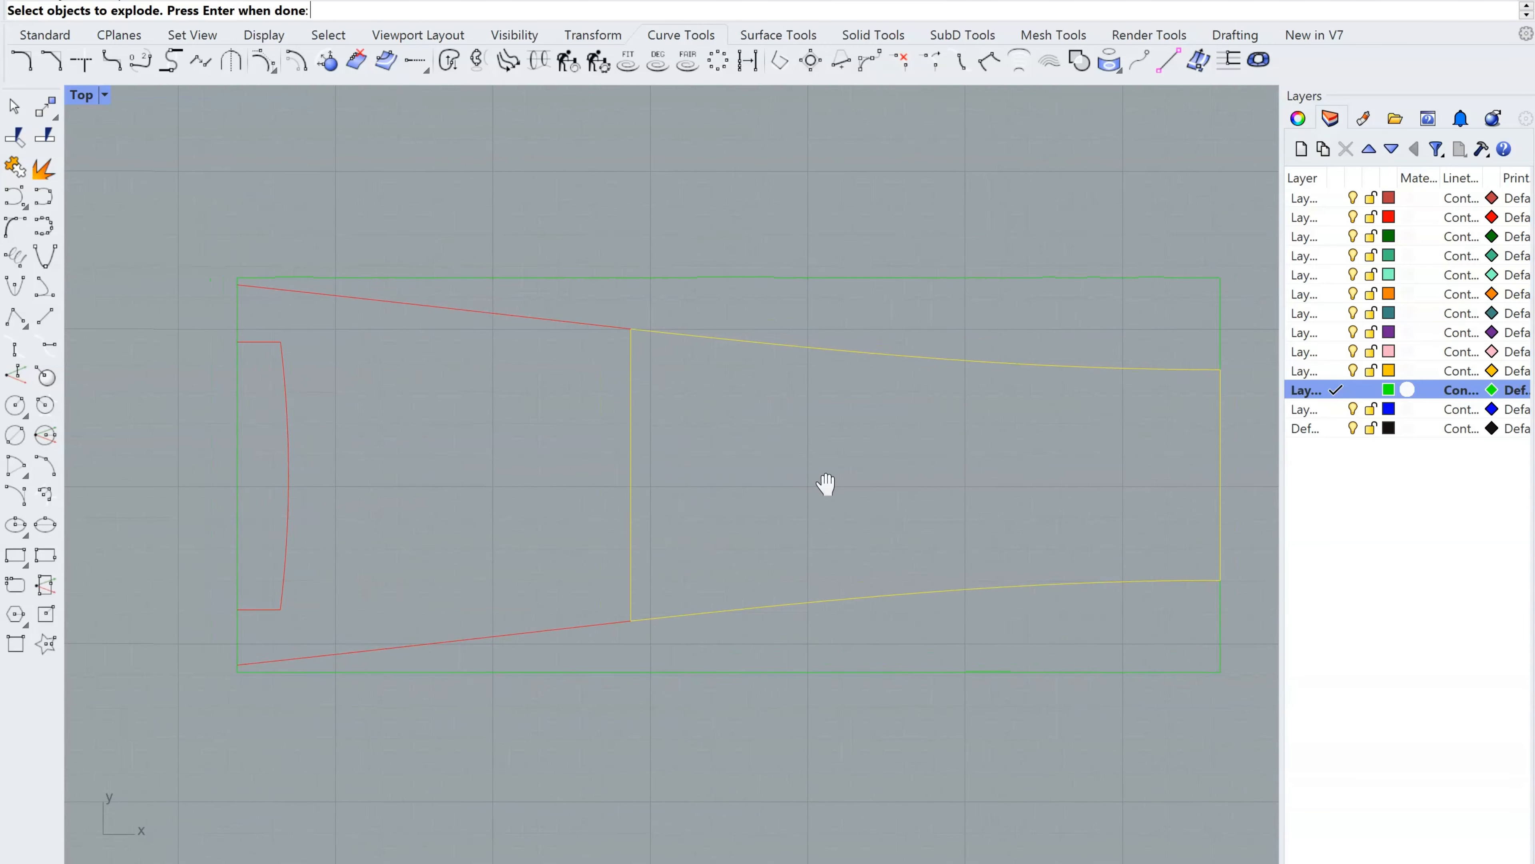
{"action": "key", "text": "Return"}
Explode the notched outline as well and delete the seam lines where the two outlines meet
{"action": "left_click", "coordinate": [568, 325]}
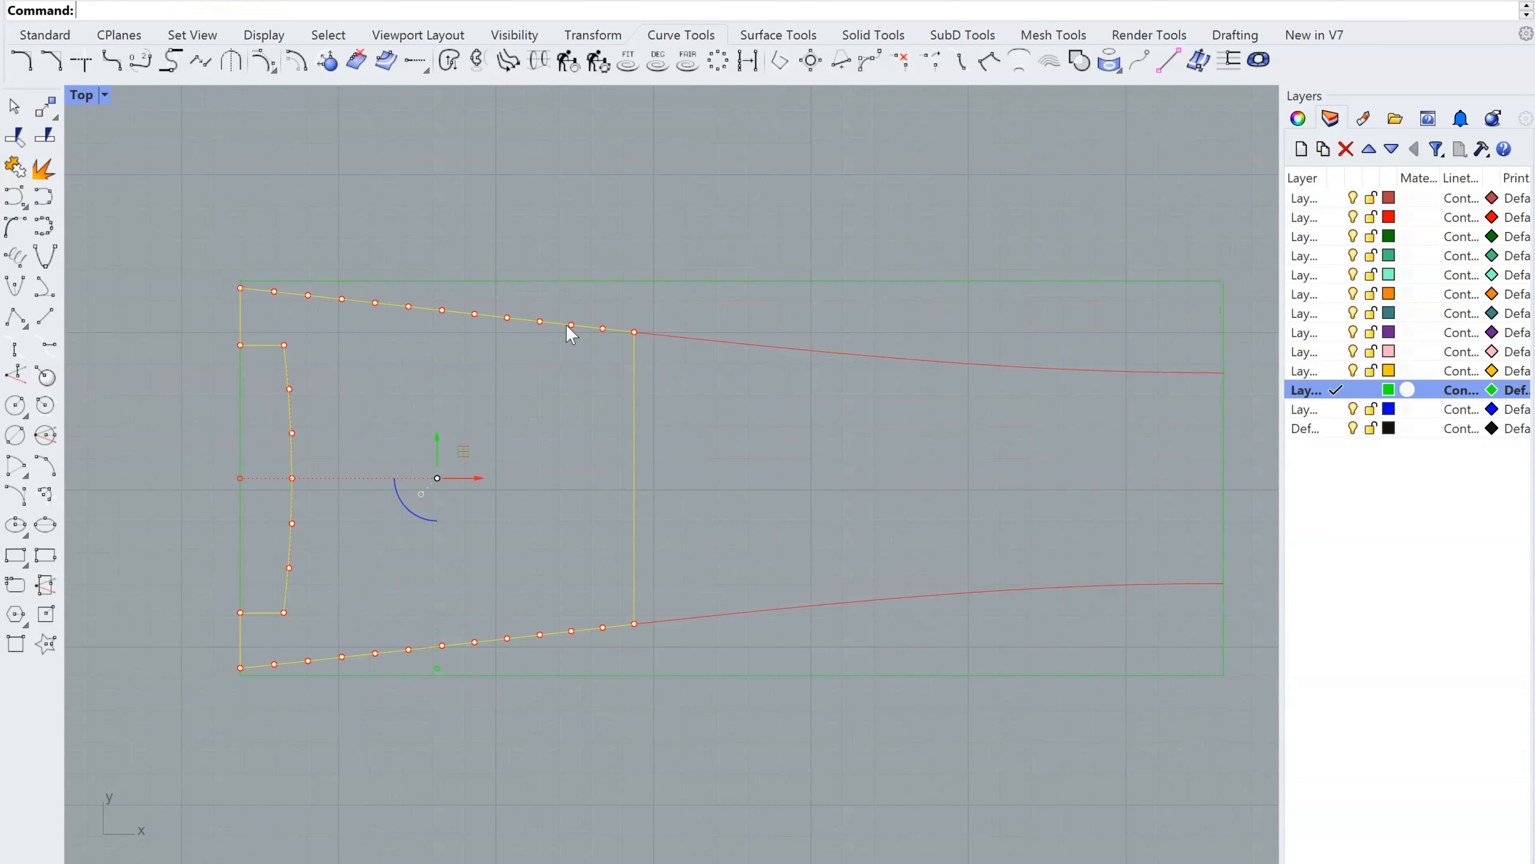
{"action": "right_click_drag", "start_coordinate": [580, 384], "coordinate": [567, 395]}
{"action": "scroll", "coordinate": [623, 474], "scroll_direction": "up", "scroll_amount": 3}
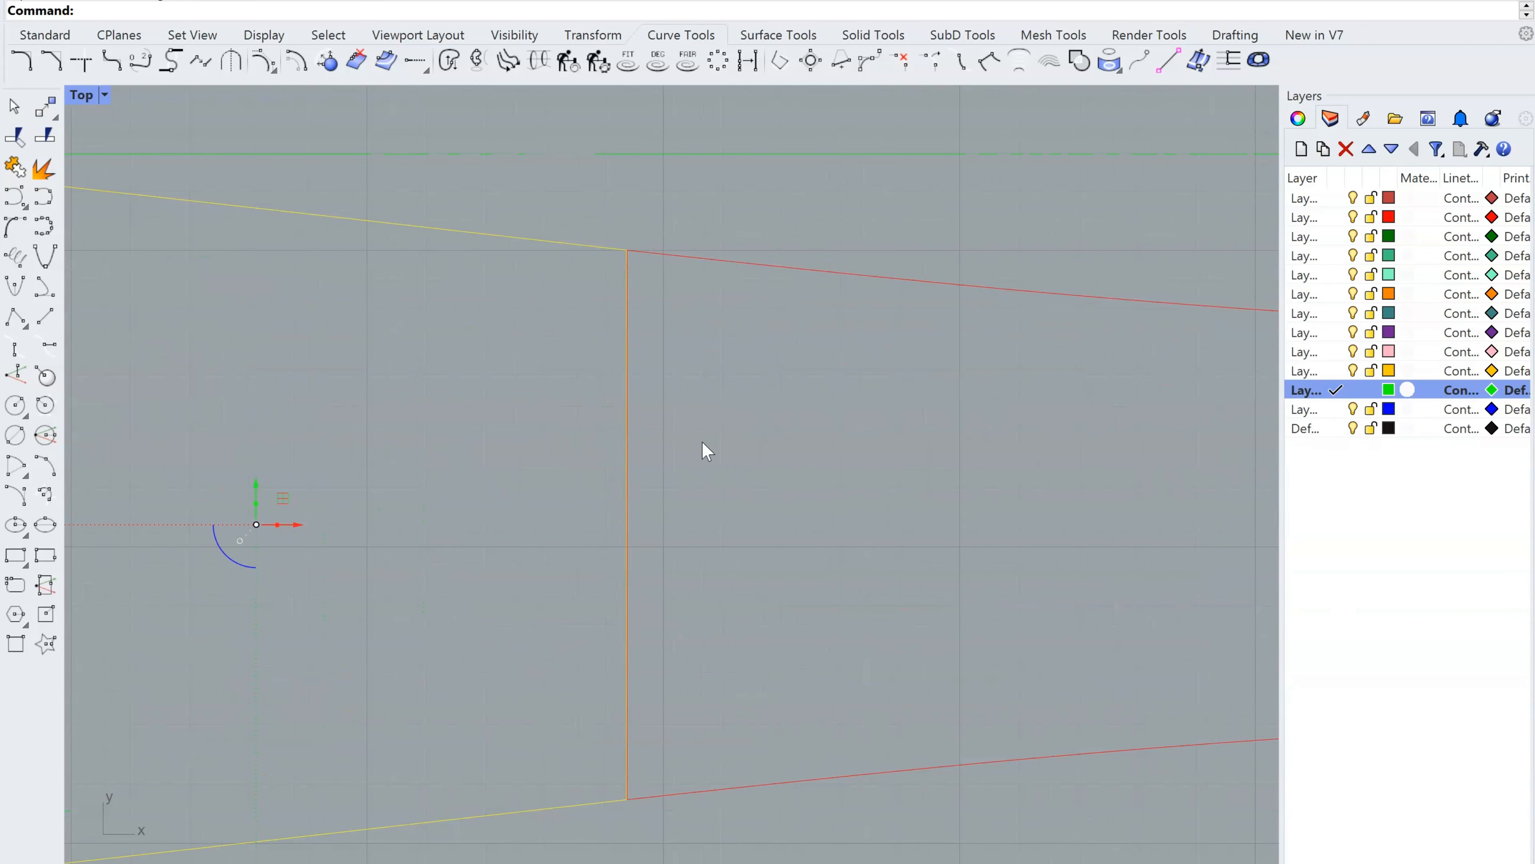
{"action": "key", "text": "Escape"}
{"action": "scroll", "coordinate": [634, 288], "scroll_direction": "up", "scroll_amount": 3}
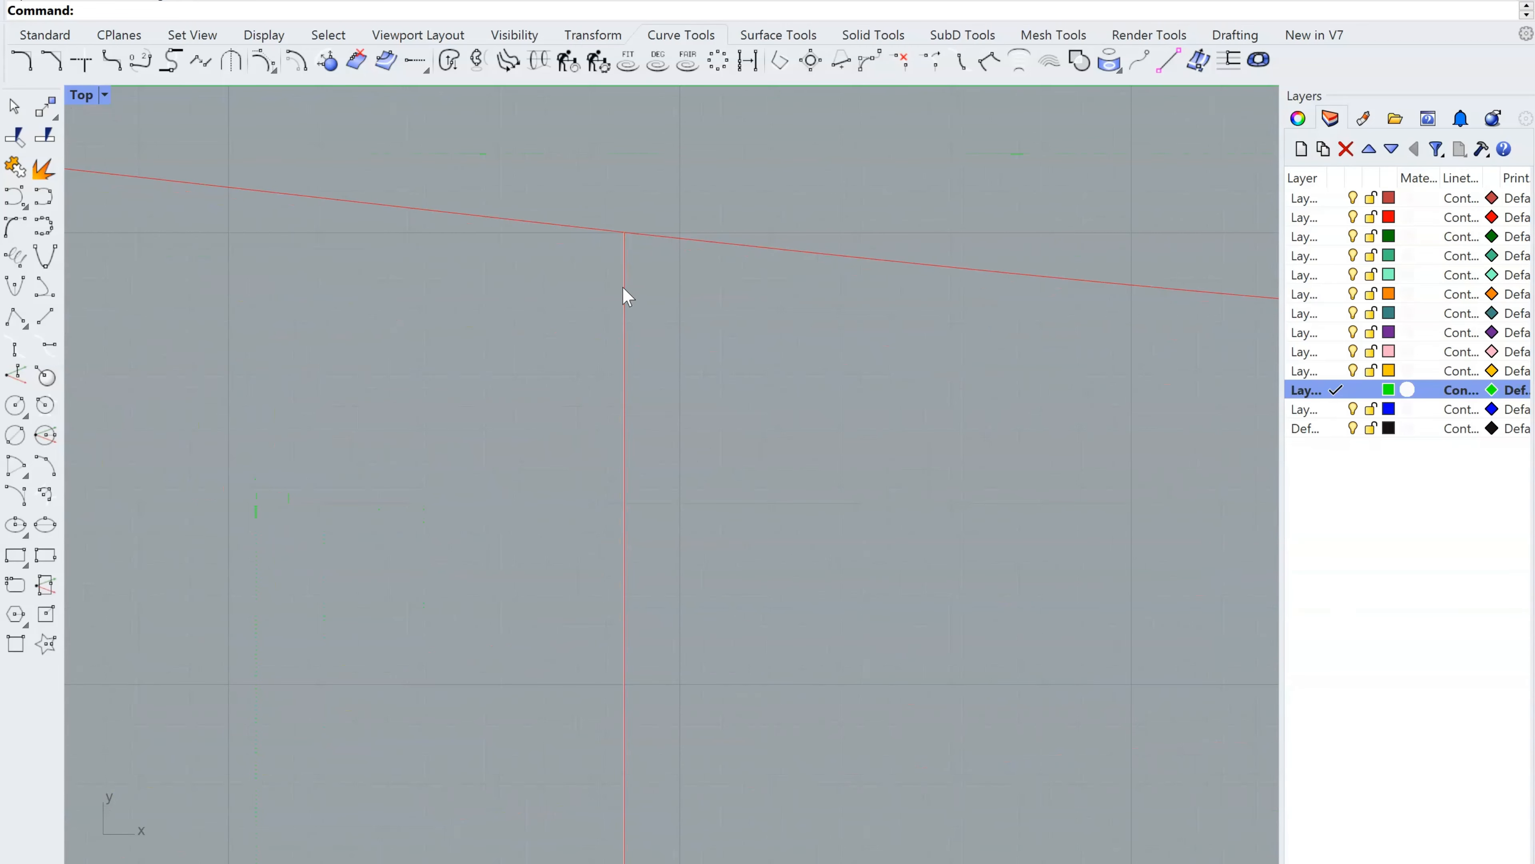
{"action": "left_click", "coordinate": [624, 287]}
{"action": "key", "text": "Delete"}
{"action": "scroll", "coordinate": [633, 301], "scroll_direction": "down", "scroll_amount": 9}
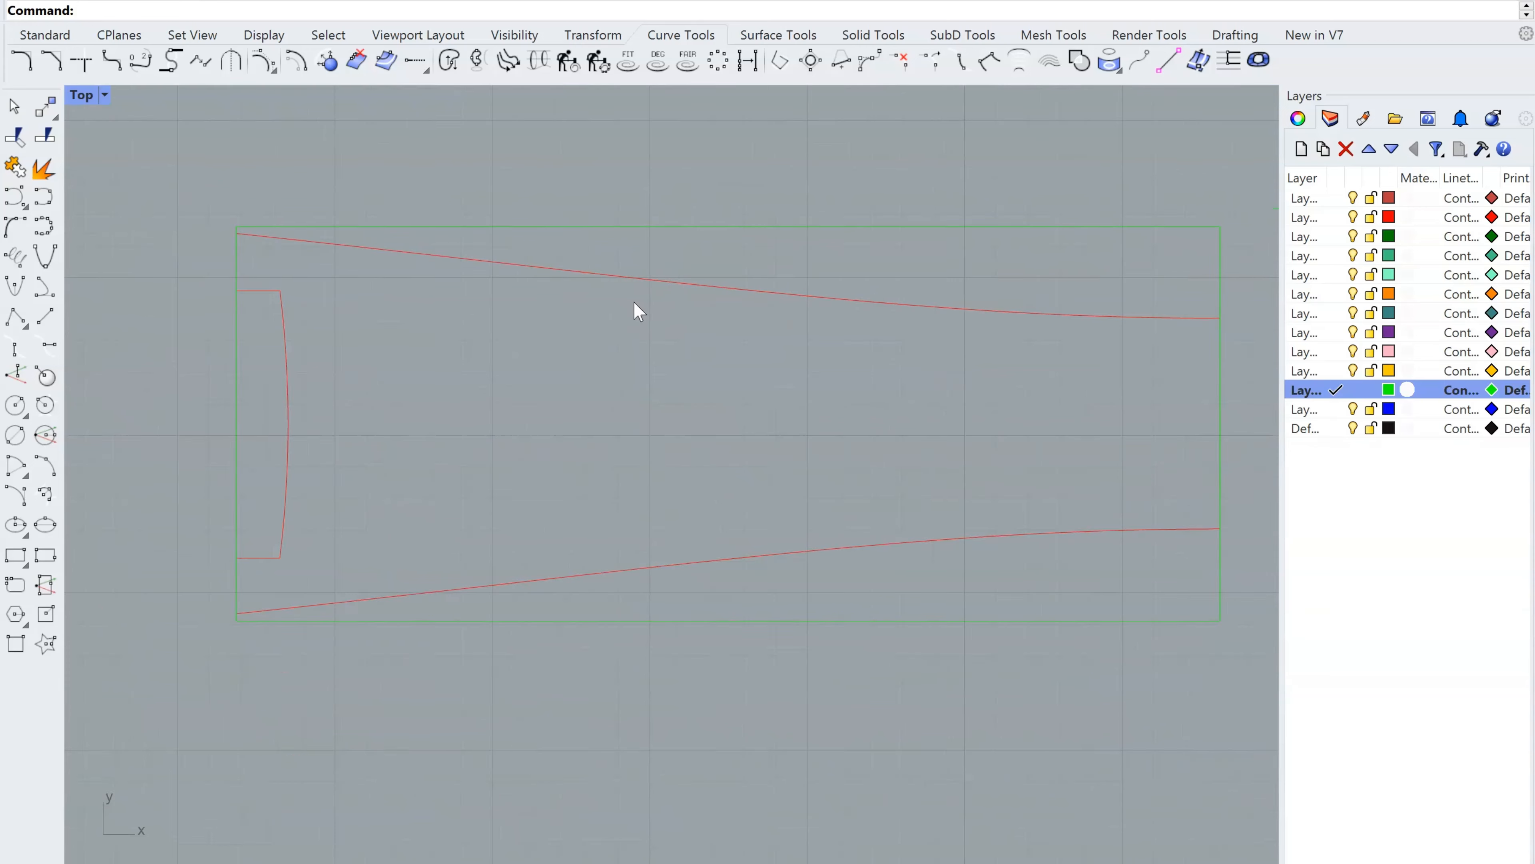
Examine closely how the lower side curves meet at the end of the removed seam
{"action": "scroll", "coordinate": [657, 404], "scroll_direction": "up", "scroll_amount": 8}
{"action": "scroll", "coordinate": [675, 773], "scroll_direction": "up", "scroll_amount": 6}
{"action": "right_click_drag", "start_coordinate": [676, 773], "coordinate": [747, 646]}
{"action": "scroll", "coordinate": [685, 667], "scroll_direction": "up", "scroll_amount": 9}
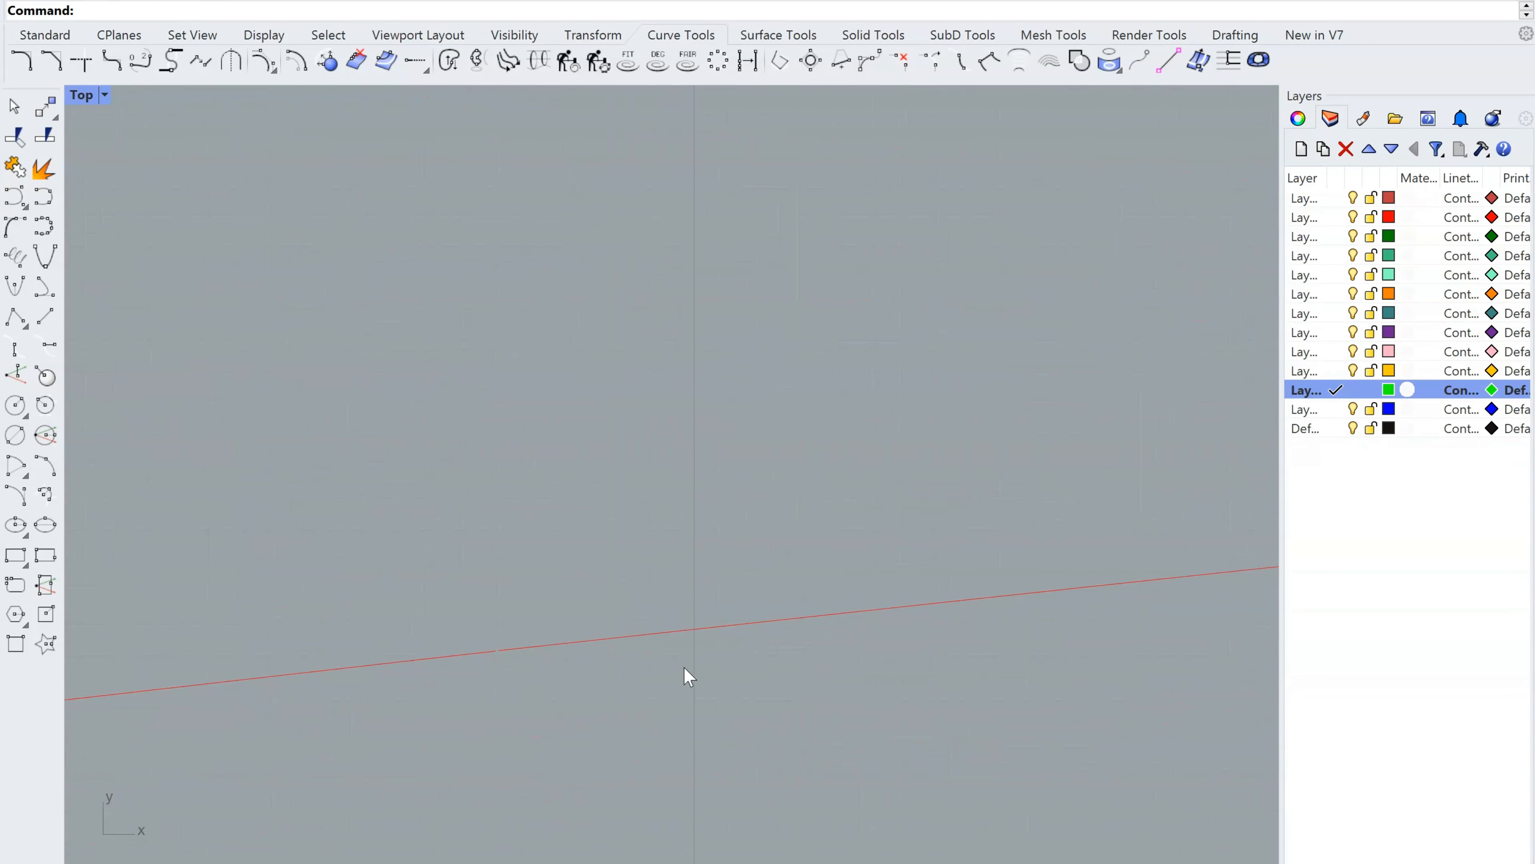
{"action": "scroll", "coordinate": [705, 600], "scroll_direction": "up", "scroll_amount": 9}
{"action": "left_click", "coordinate": [691, 589]}
{"action": "left_click", "coordinate": [711, 621]}
{"action": "scroll", "coordinate": [711, 627], "scroll_direction": "down", "scroll_amount": 12}
{"action": "scroll", "coordinate": [711, 638], "scroll_direction": "down", "scroll_amount": 6}
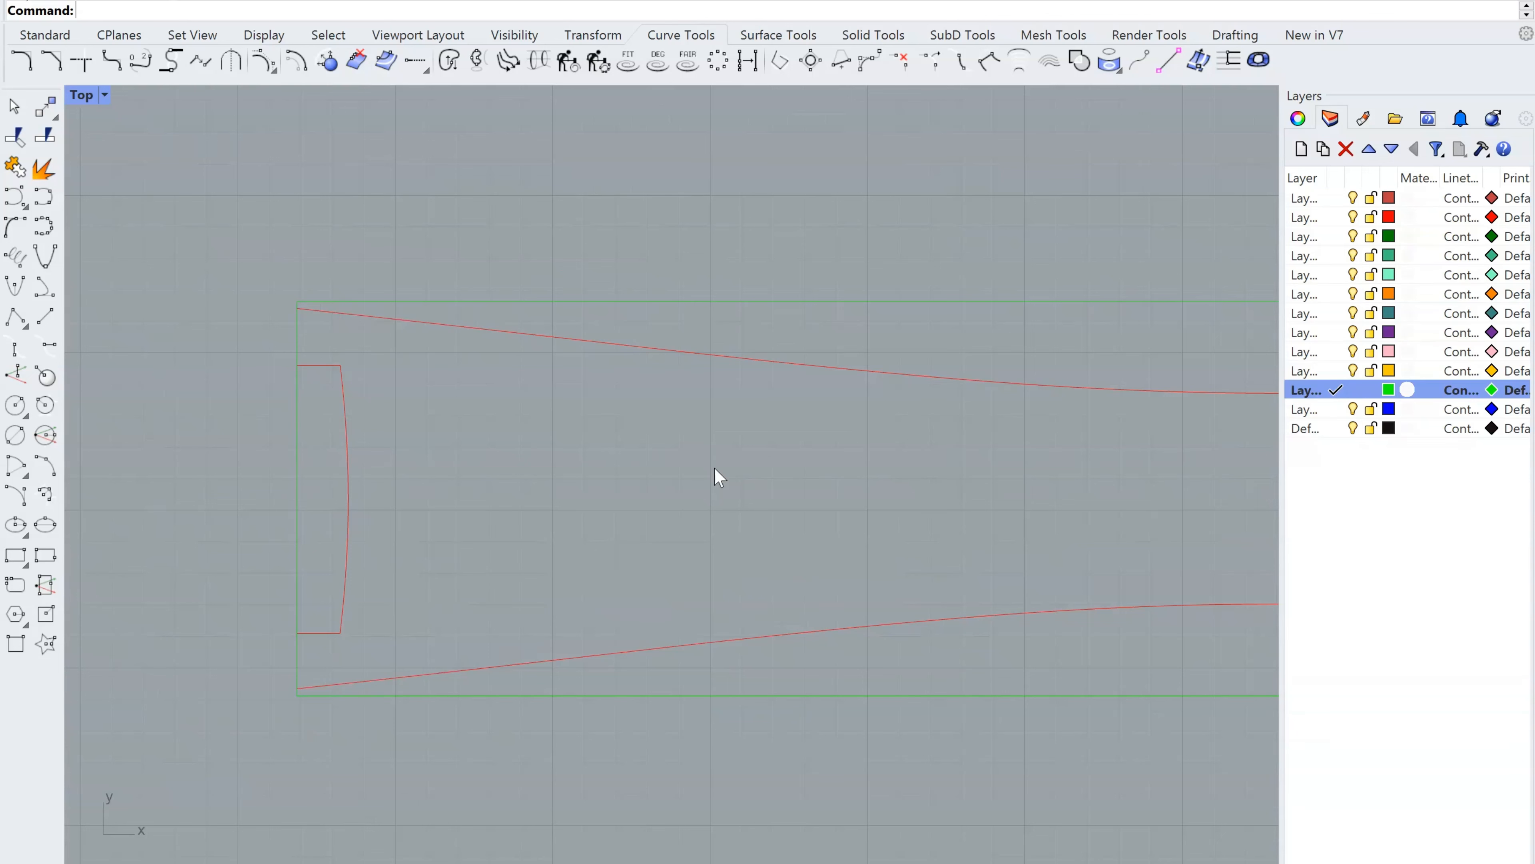
Undo the seam deletion and the exploding of the outlines, and check that the long outline selects as one curve
{"action": "key", "text": "ctrl+z"}
{"action": "key", "text": "ctrl+z"}
{"action": "key", "text": "ctrl+z"}
{"action": "left_click", "coordinate": [778, 364]}
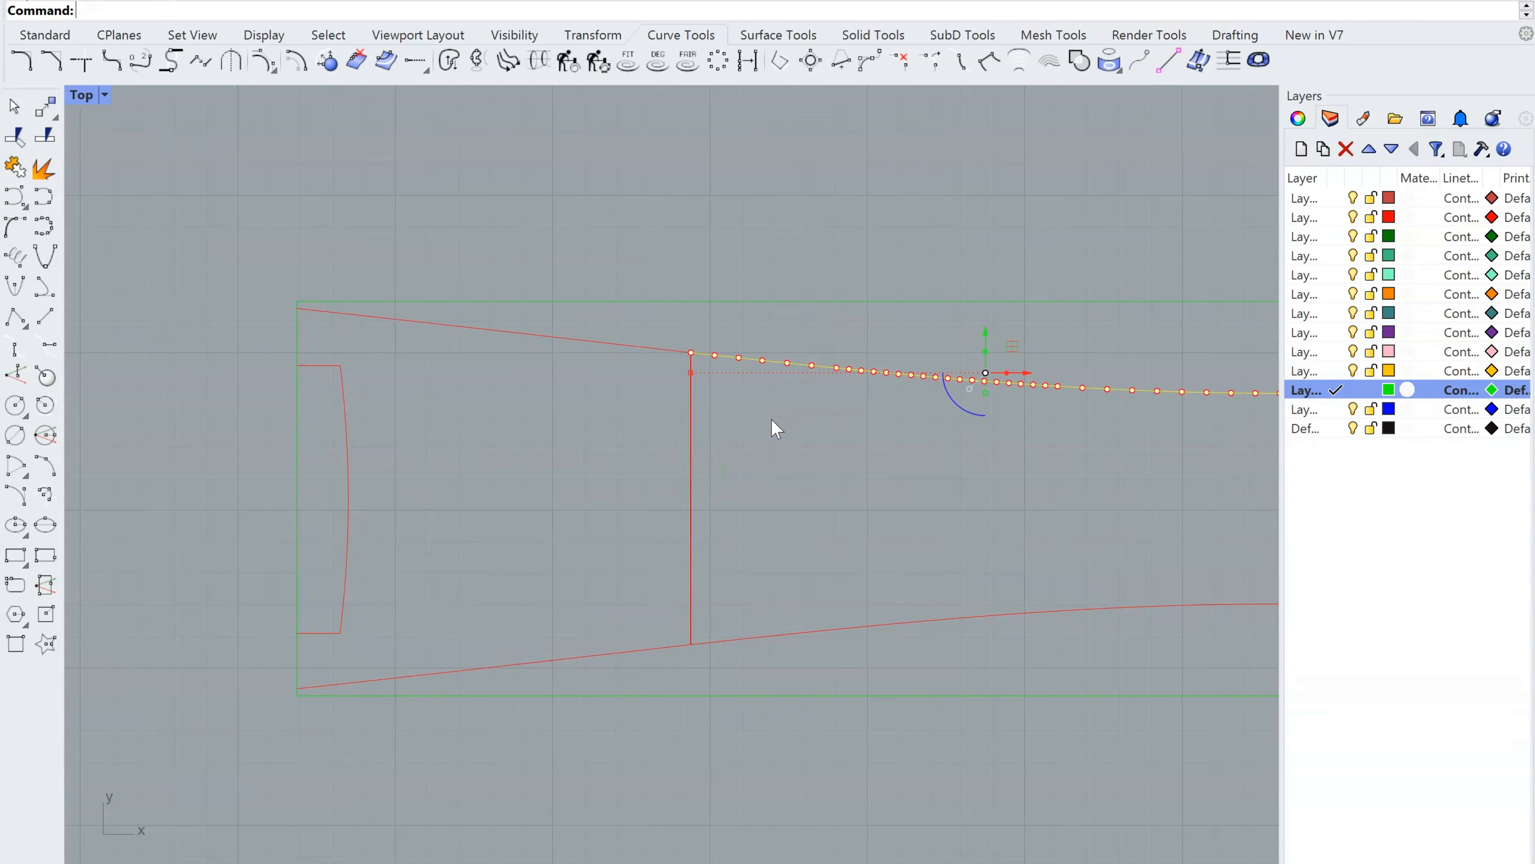
{"action": "left_click", "coordinate": [773, 421]}
{"action": "left_click", "coordinate": [846, 628]}
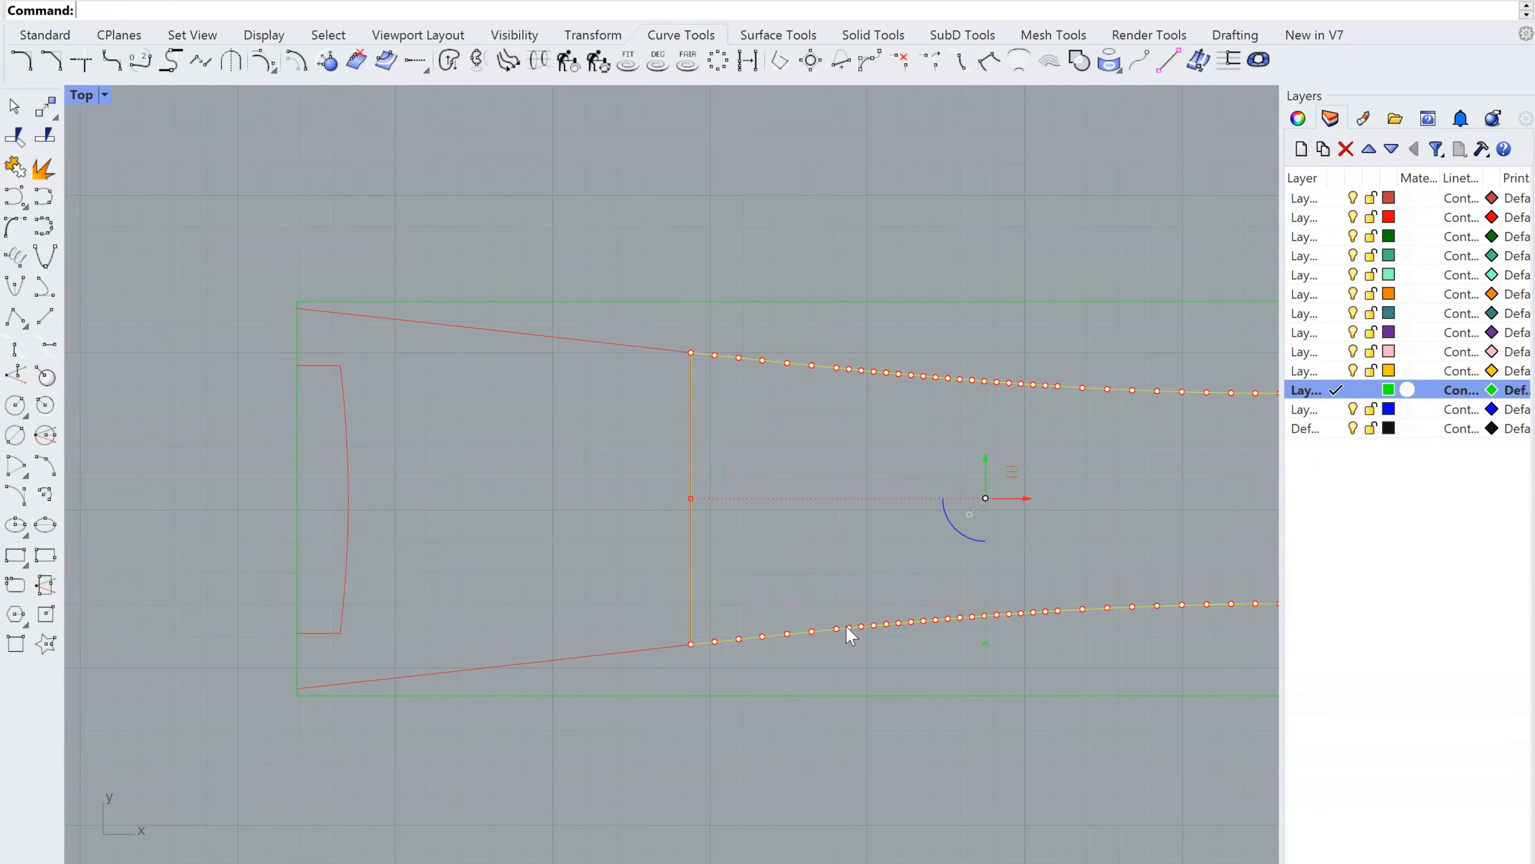
{"action": "left_click", "coordinate": [746, 427]}
Examine the framed layout, its notched end and the seam between the two outlines in relation to the ring
{"action": "scroll", "coordinate": [732, 407], "scroll_direction": "down", "scroll_amount": 2}
{"action": "scroll", "coordinate": [732, 407], "scroll_direction": "up", "scroll_amount": 3}
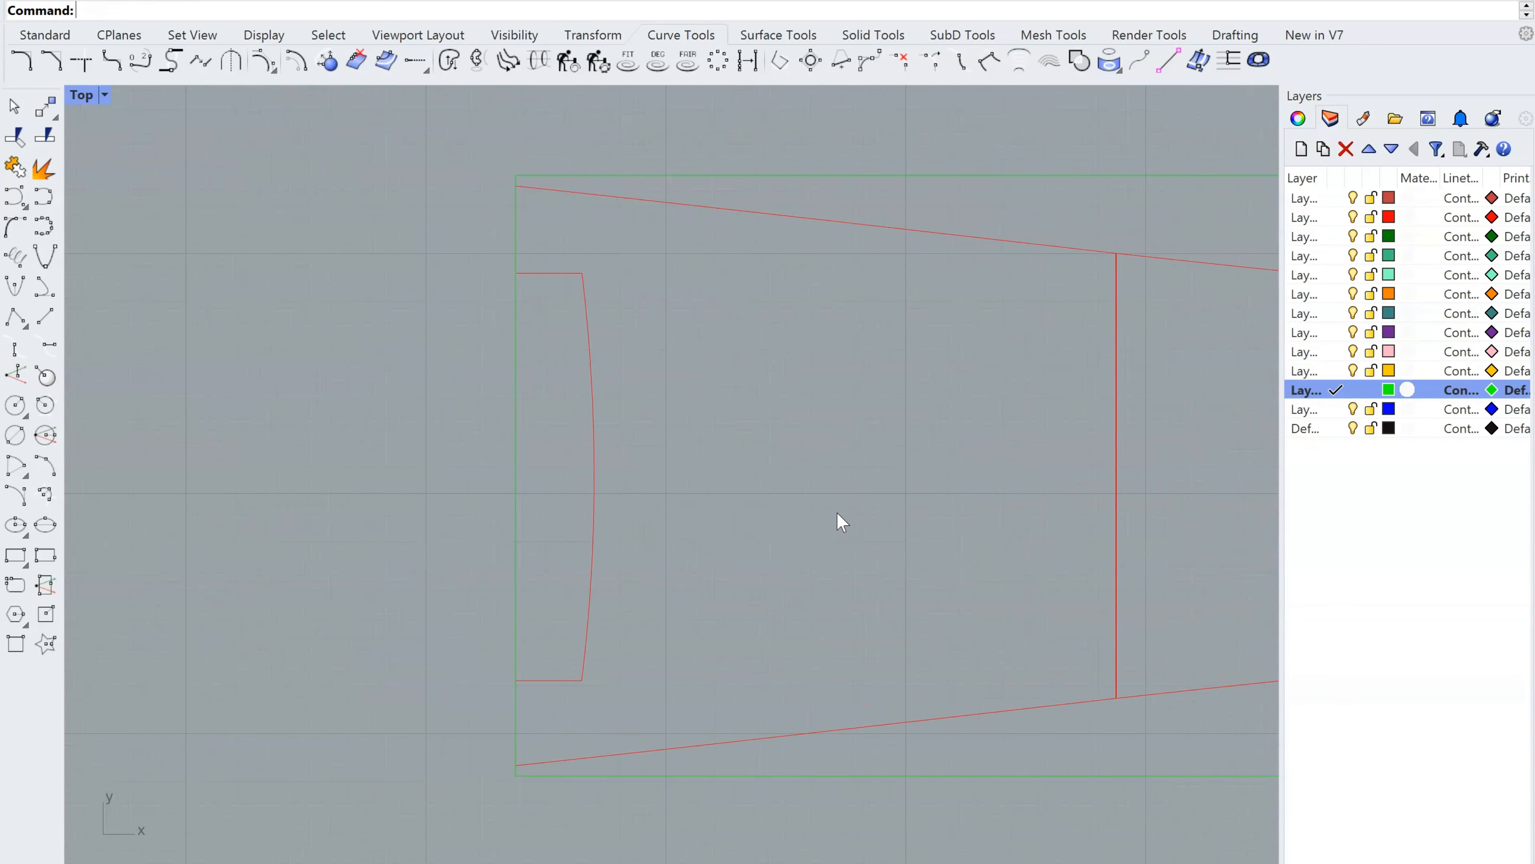
{"action": "left_click", "coordinate": [545, 370]}
{"action": "left_click", "coordinate": [769, 426]}
{"action": "right_click_drag", "start_coordinate": [771, 429], "coordinate": [731, 383]}
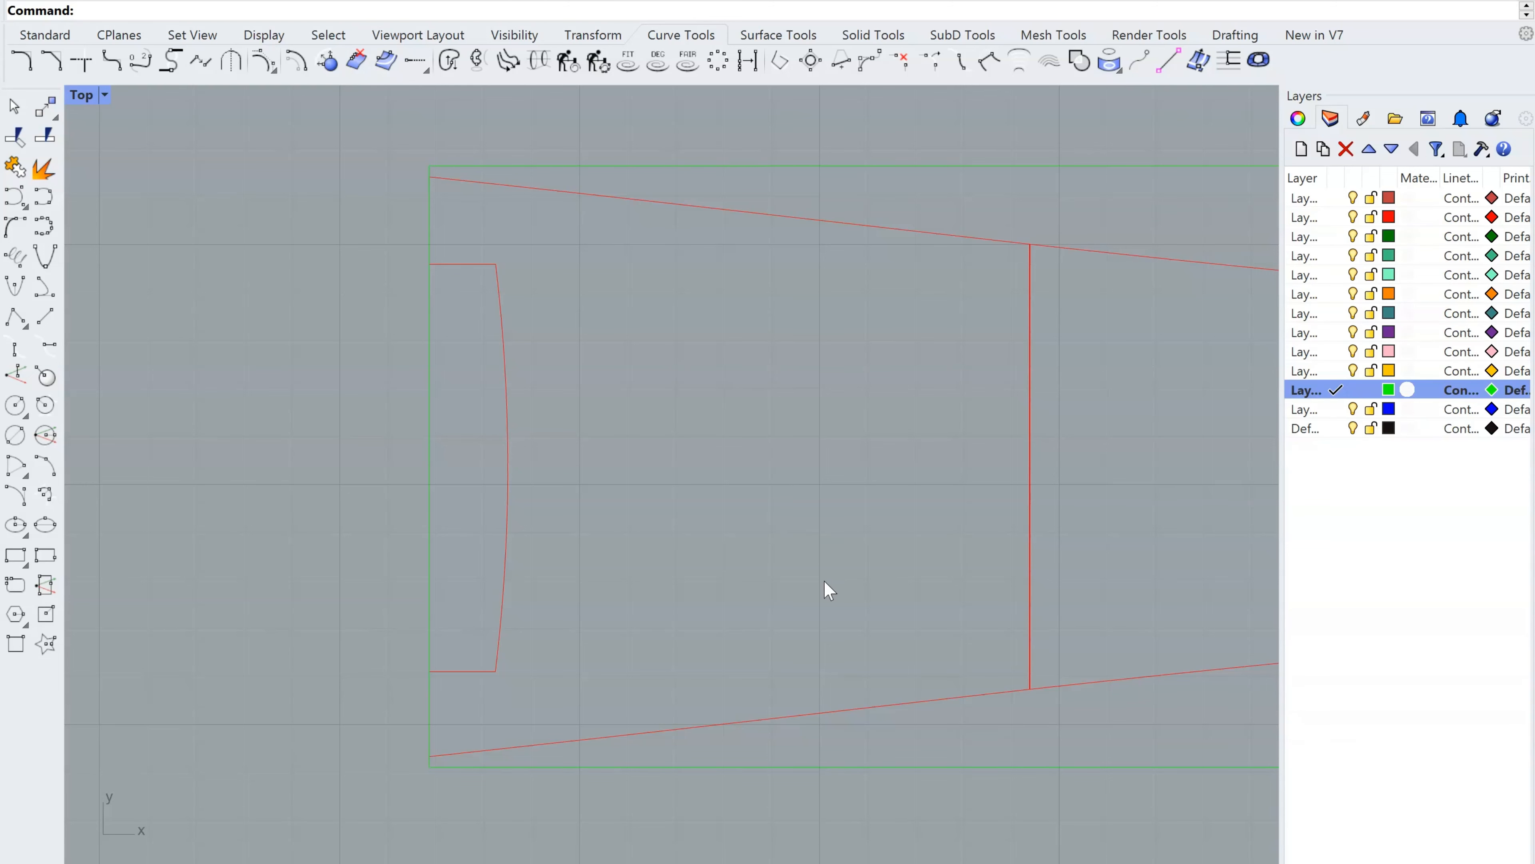
{"action": "right_click_drag", "start_coordinate": [889, 612], "coordinate": [830, 566]}
{"action": "right_click_drag", "start_coordinate": [661, 542], "coordinate": [497, 537]}
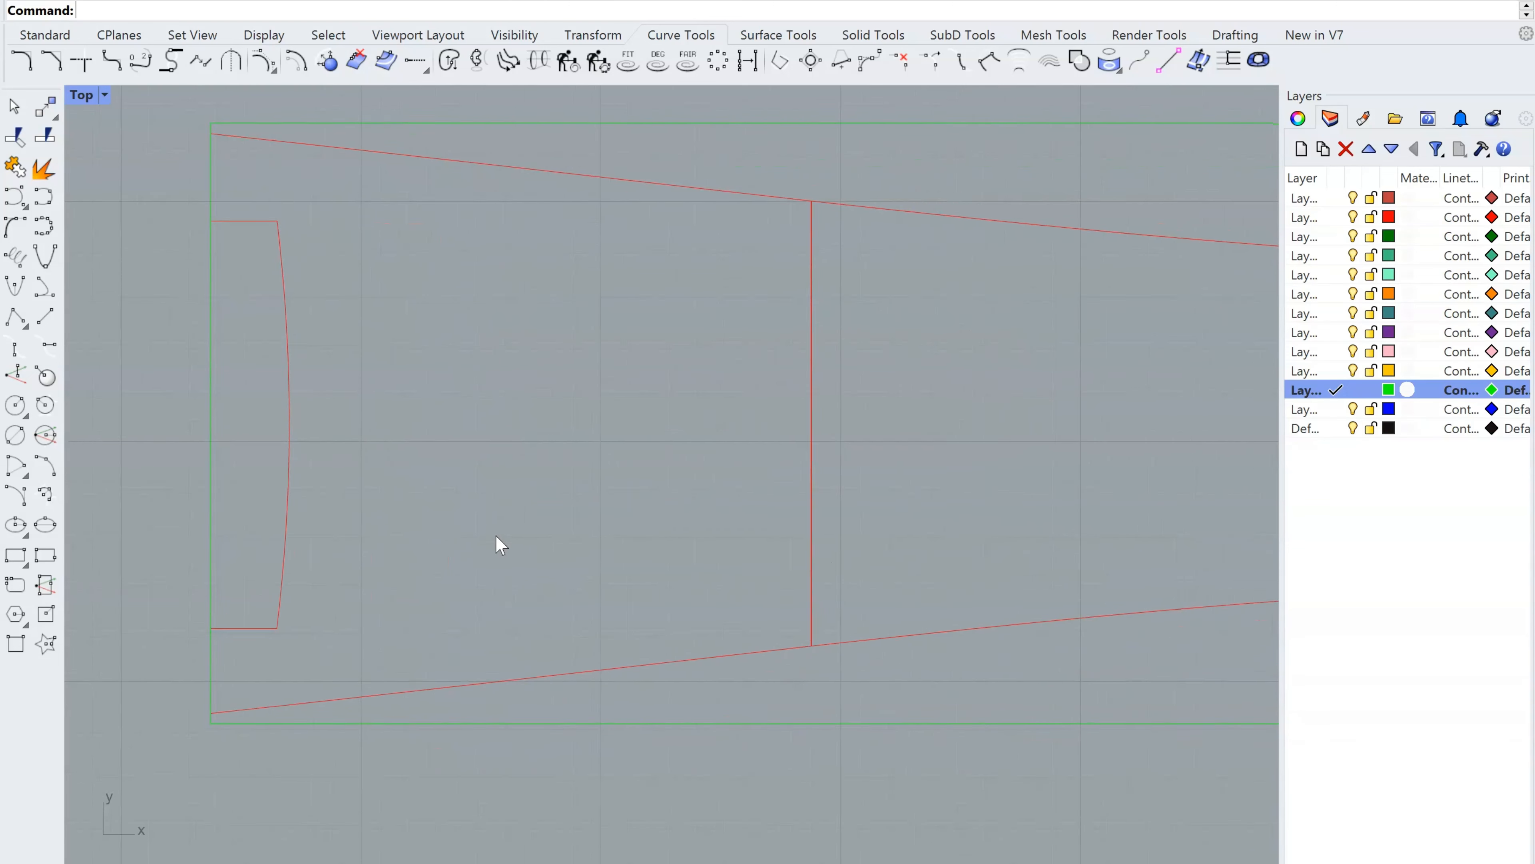
{"action": "scroll", "coordinate": [502, 532], "scroll_direction": "down", "scroll_amount": 10}
{"action": "scroll", "coordinate": [627, 498], "scroll_direction": "up", "scroll_amount": 8}
{"action": "right_click_drag", "start_coordinate": [726, 528], "coordinate": [729, 479]}
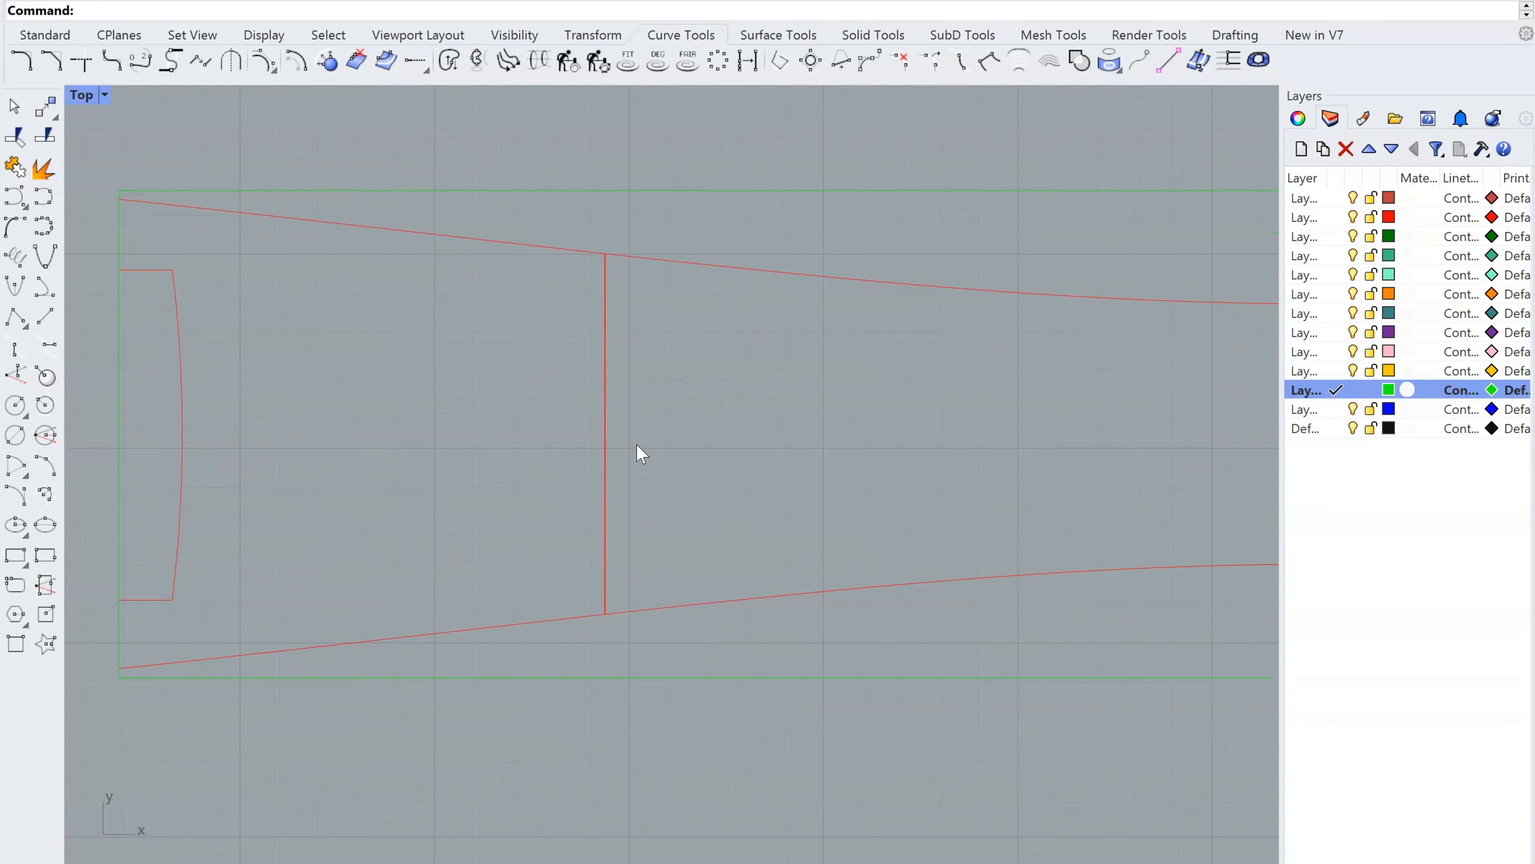
{"action": "scroll", "coordinate": [637, 452], "scroll_direction": "down", "scroll_amount": 5}
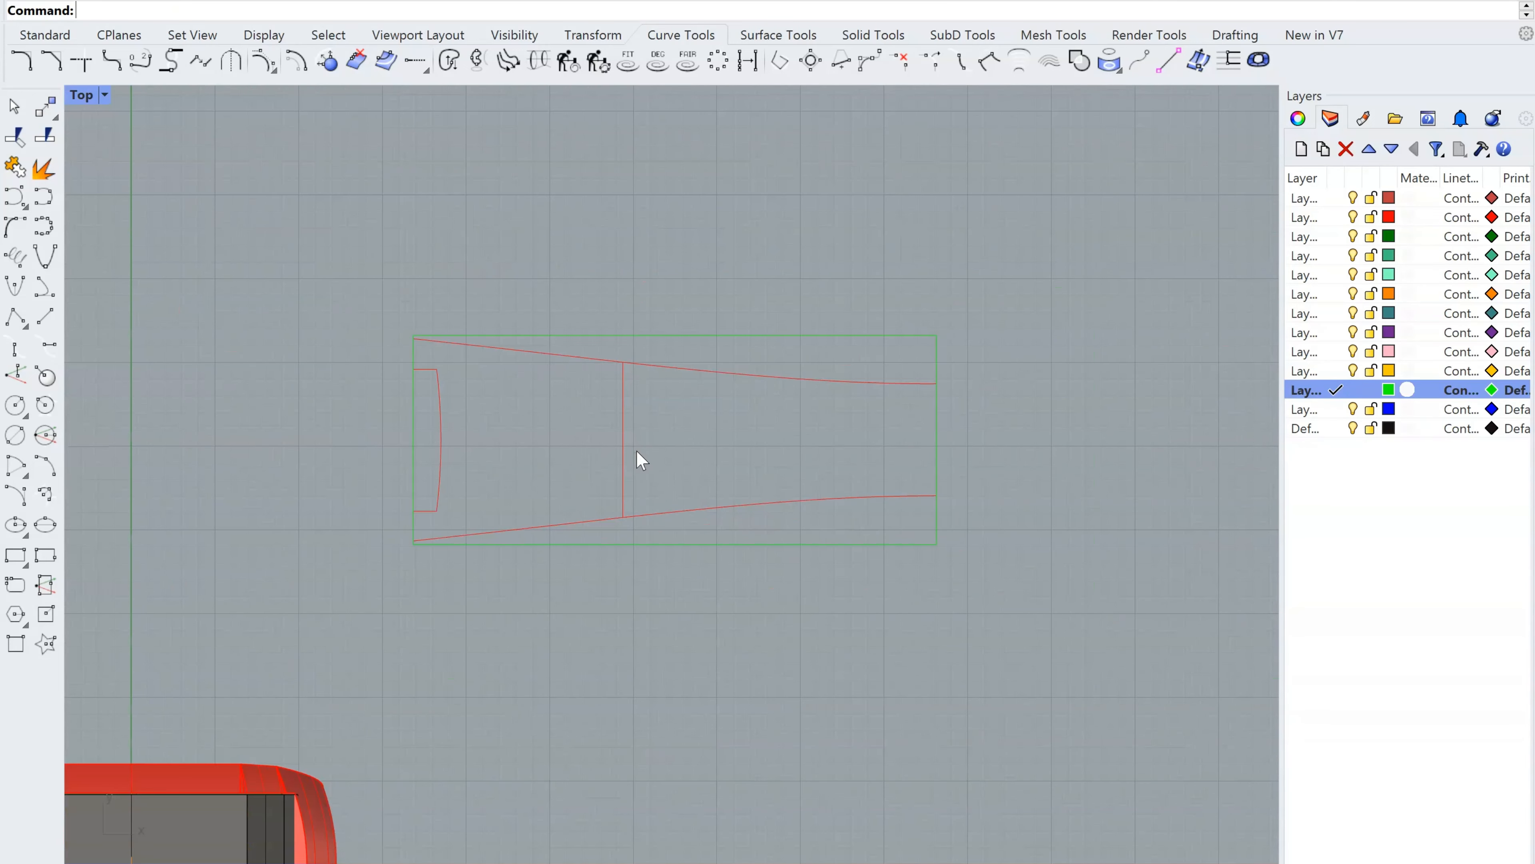
{"action": "right_click_drag", "start_coordinate": [605, 622], "coordinate": [685, 594]}
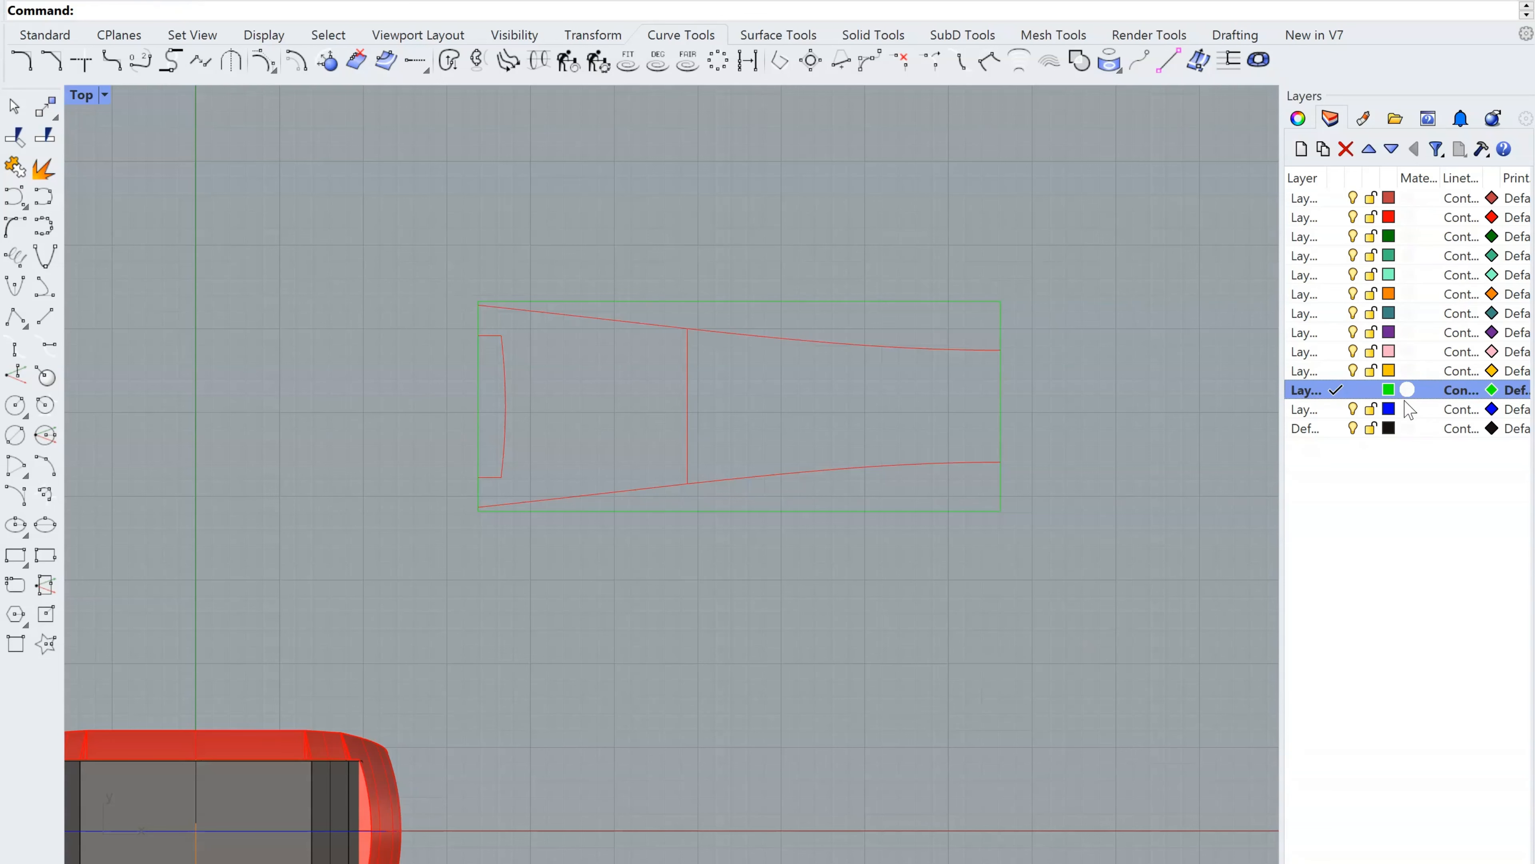
Draw a shallow, upward-bulging arc in the empty area above the green frame, setting its start, end and start direction
{"action": "right_click_drag", "start_coordinate": [933, 526], "coordinate": [940, 735]}
{"action": "scroll", "coordinate": [737, 242], "scroll_direction": "up", "scroll_amount": 4}
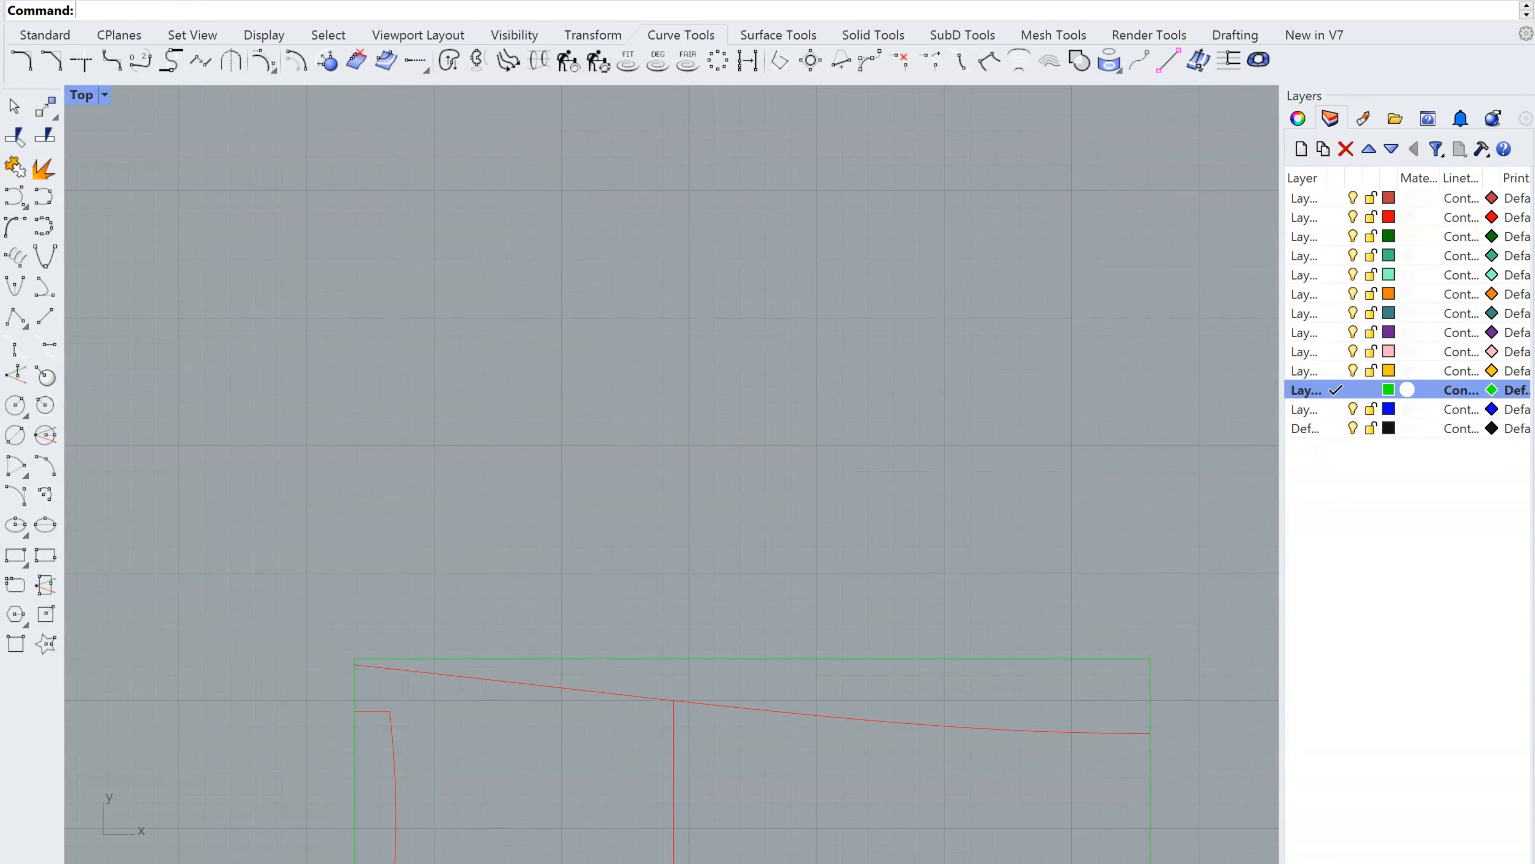
{"action": "right_click_drag", "start_coordinate": [800, 778], "coordinate": [862, 783]}
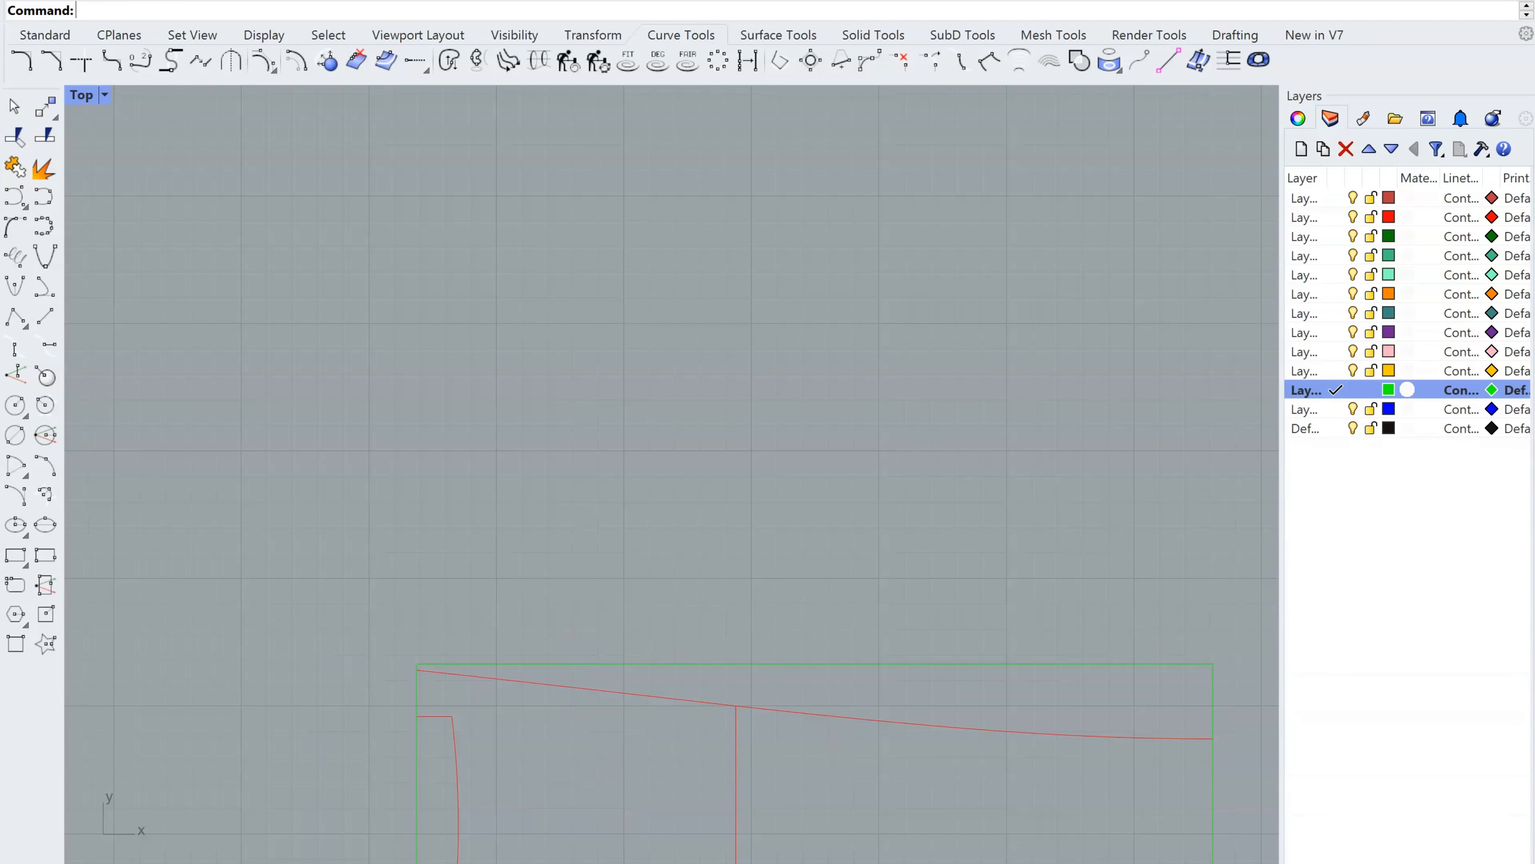
{"action": "right_click_drag", "start_coordinate": [612, 540], "coordinate": [665, 532]}
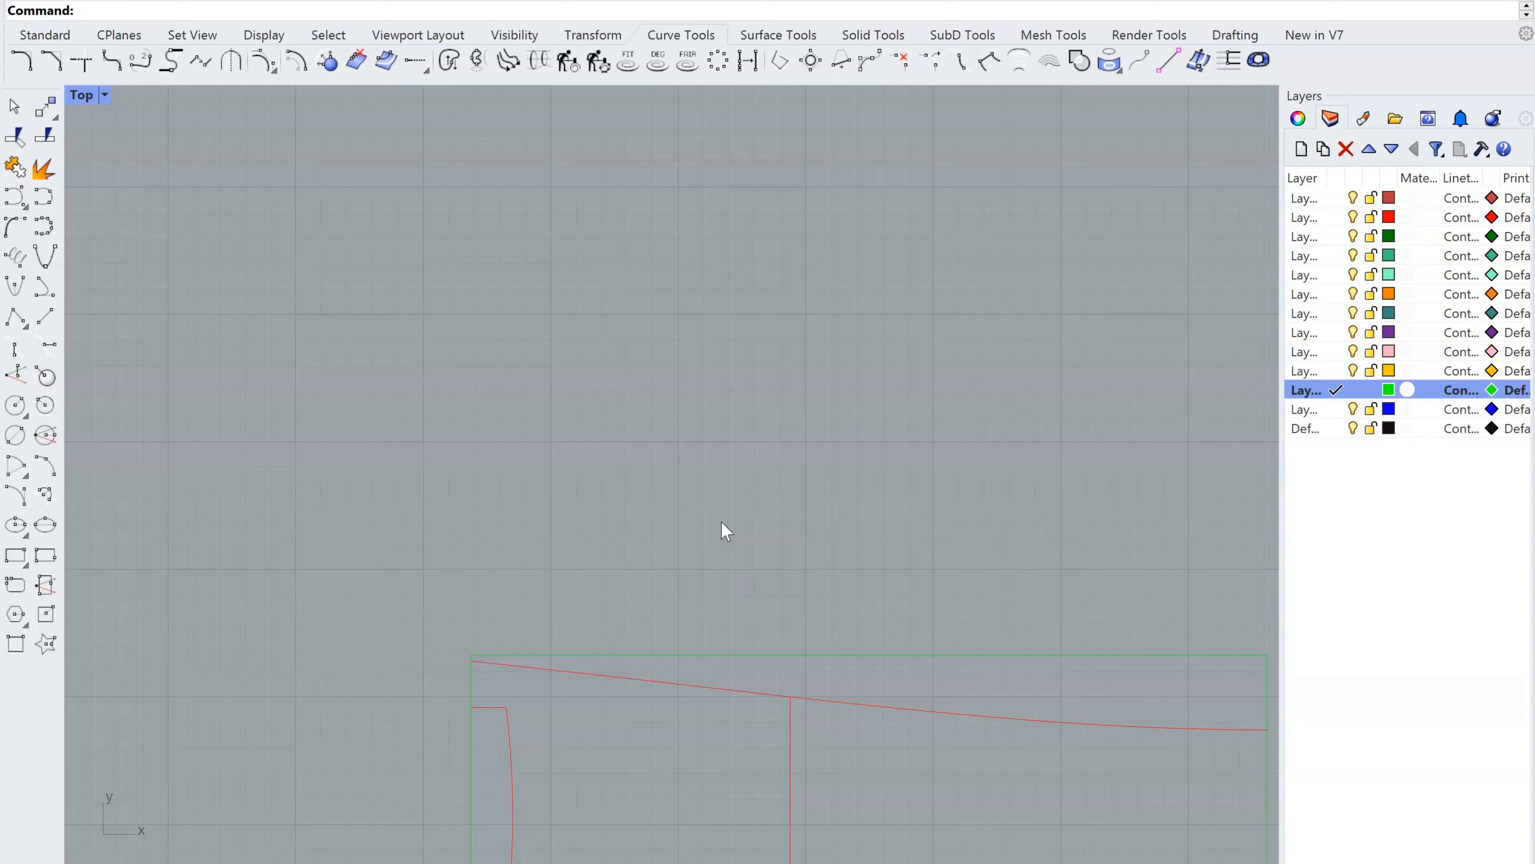
{"action": "right_click", "coordinate": [495, 408]}
{"action": "left_click", "coordinate": [550, 441]}
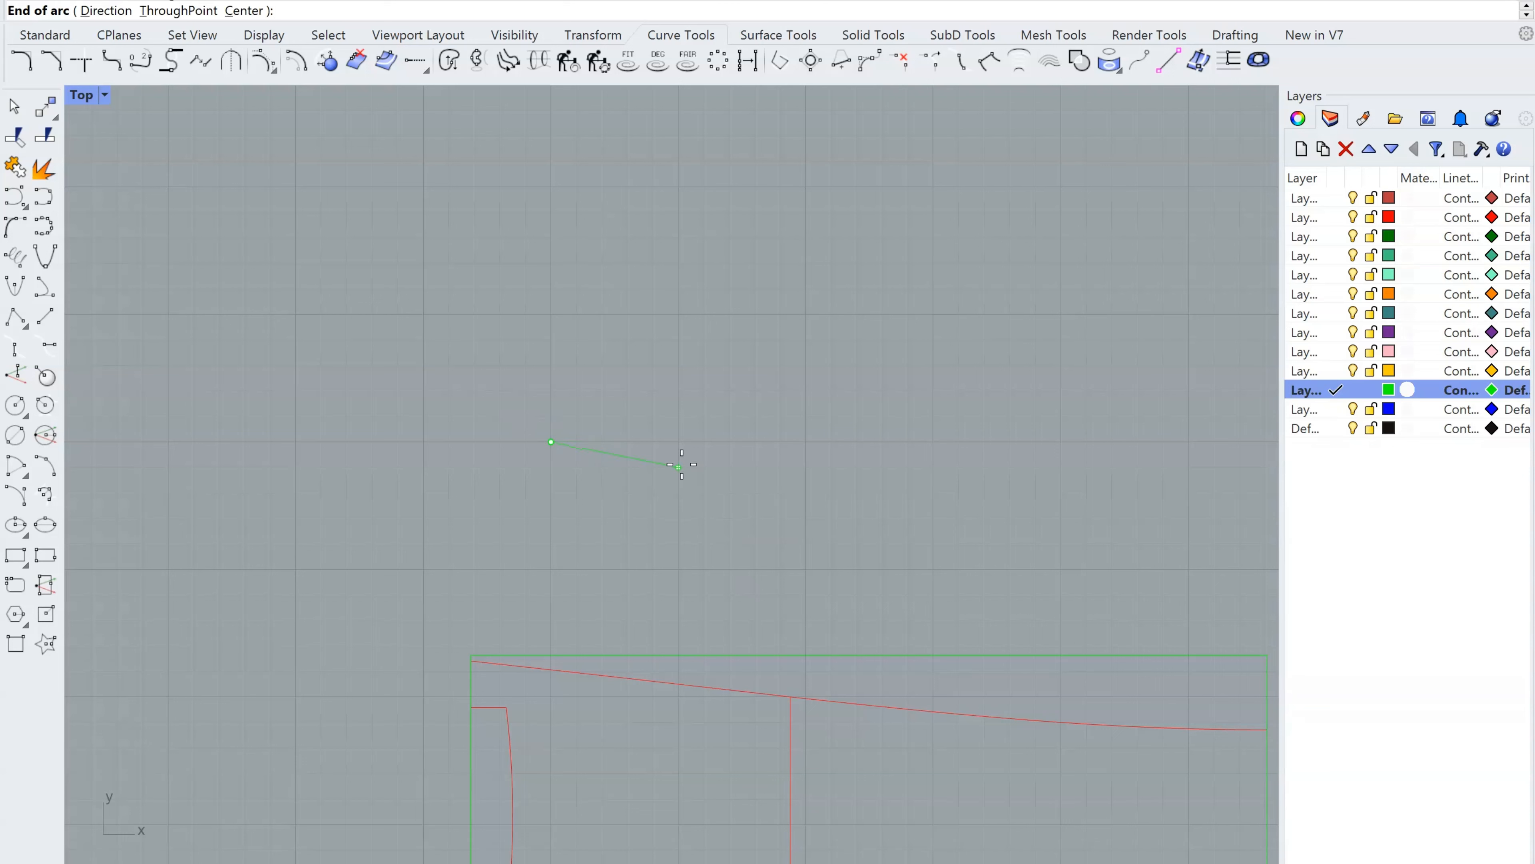
{"action": "left_click", "coordinate": [816, 447]}
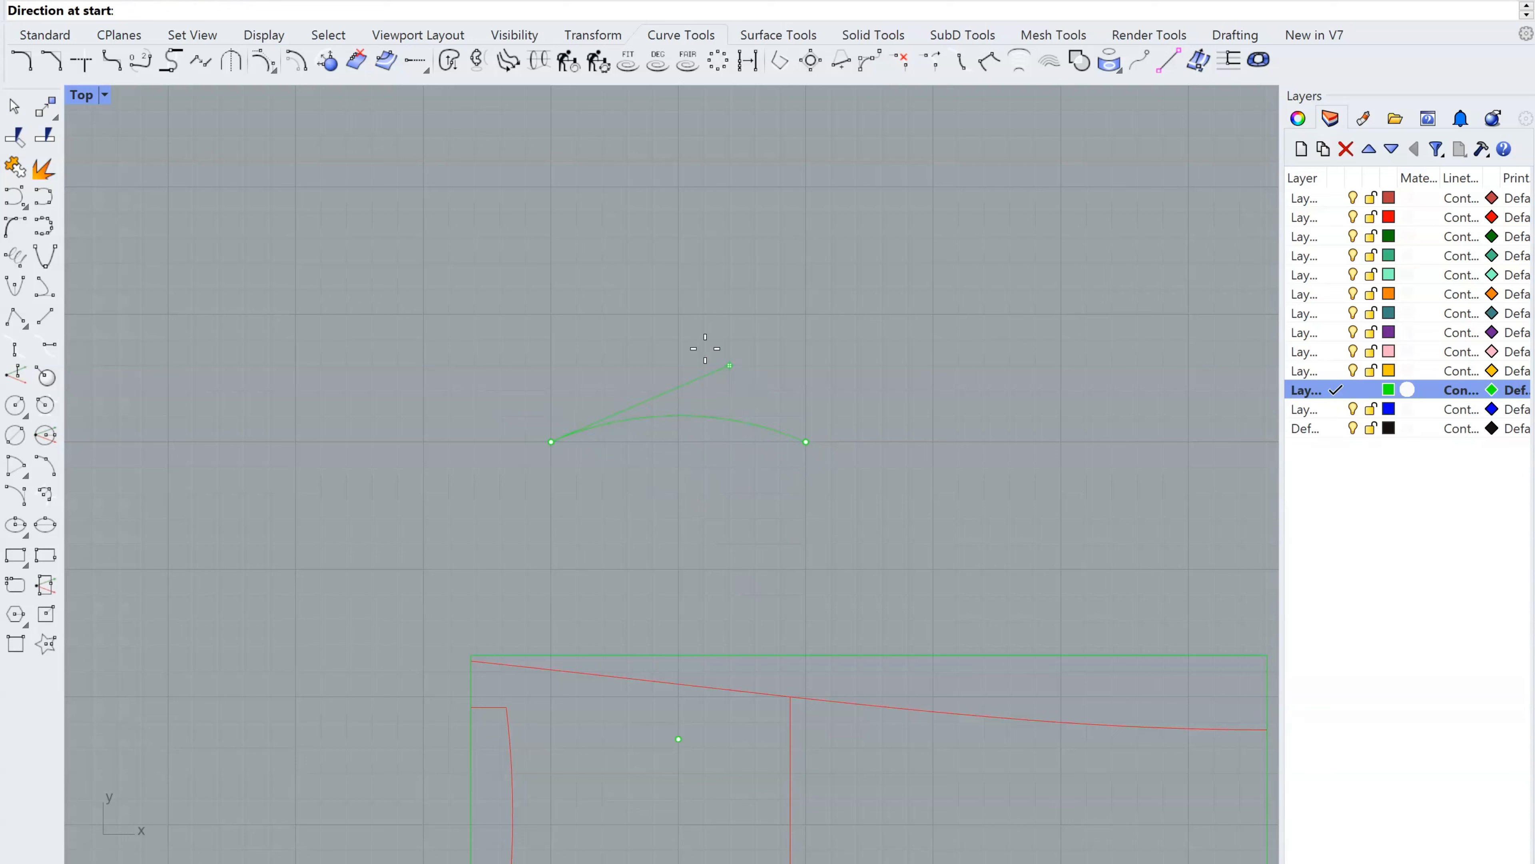
{"action": "left_click", "coordinate": [658, 331]}
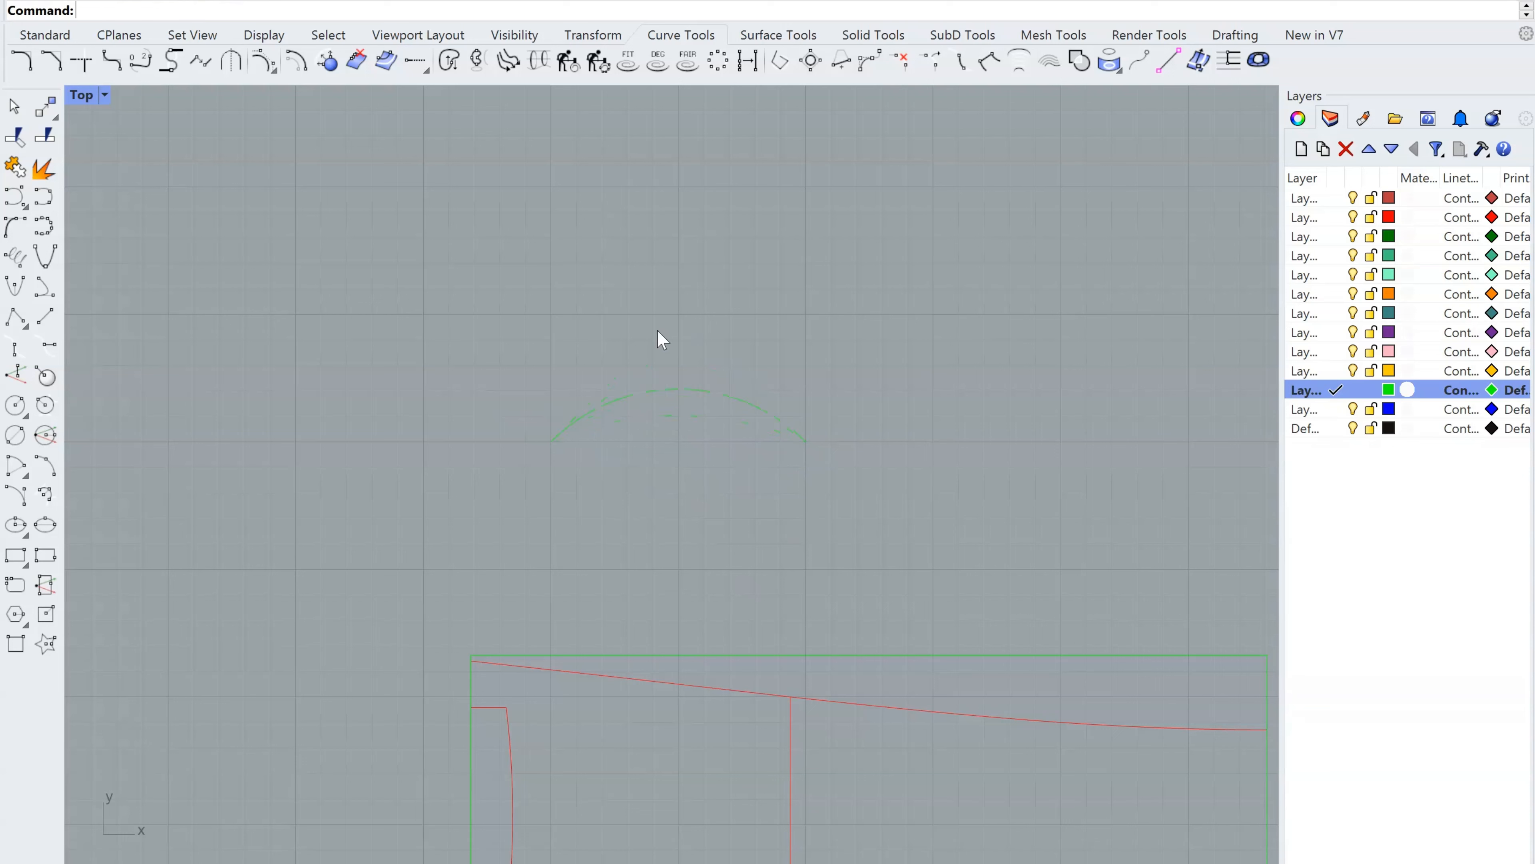
Try to close the arc into a leaf shape with a second, downward-bulging arc between its two ends
{"action": "right_click", "coordinate": [579, 449]}
{"action": "left_click", "coordinate": [544, 447]}
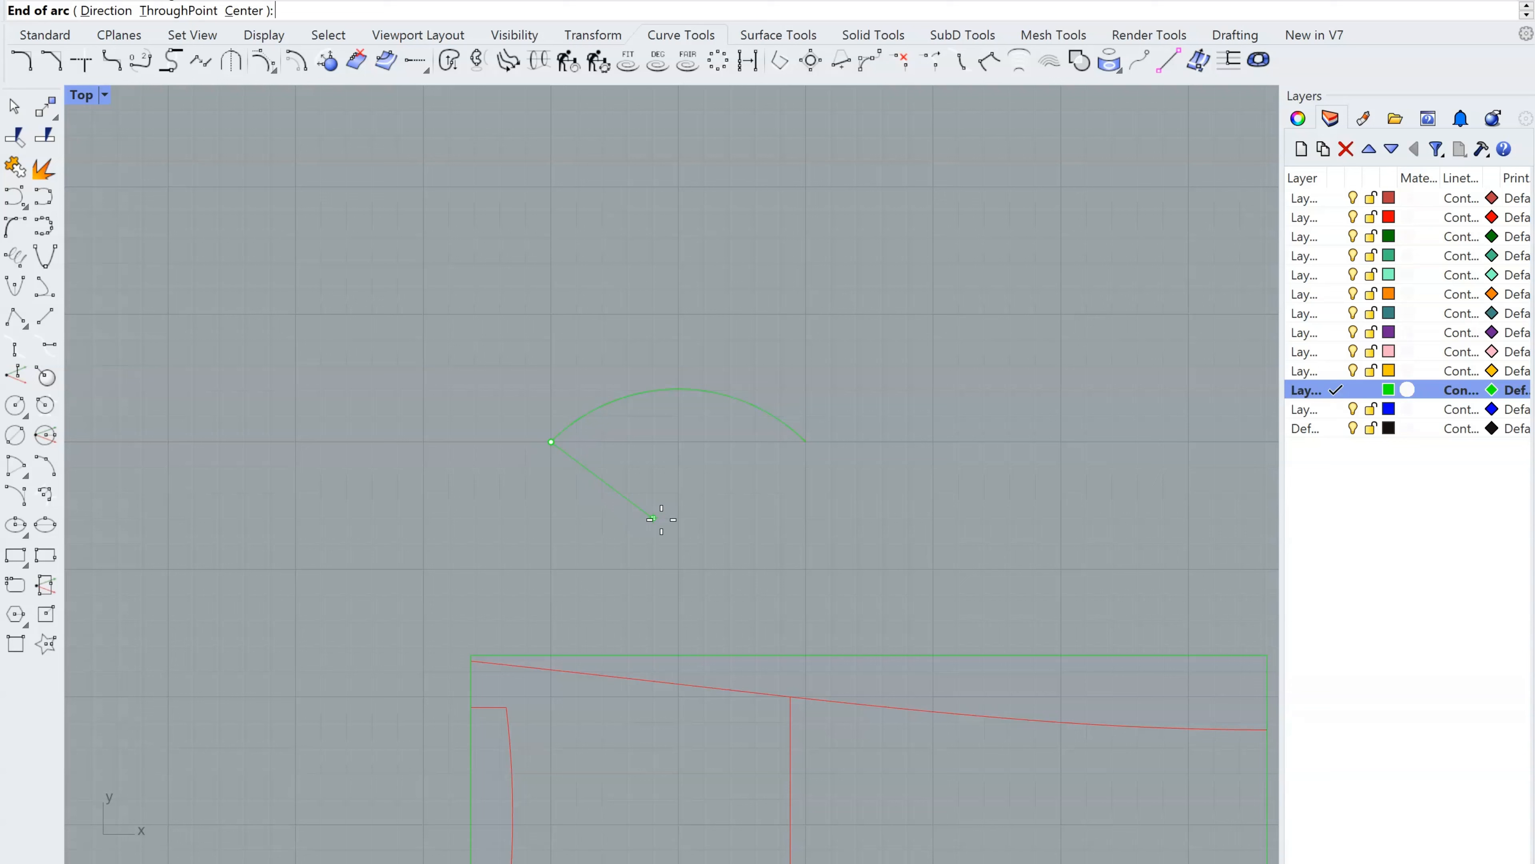
{"action": "left_click", "coordinate": [807, 445]}
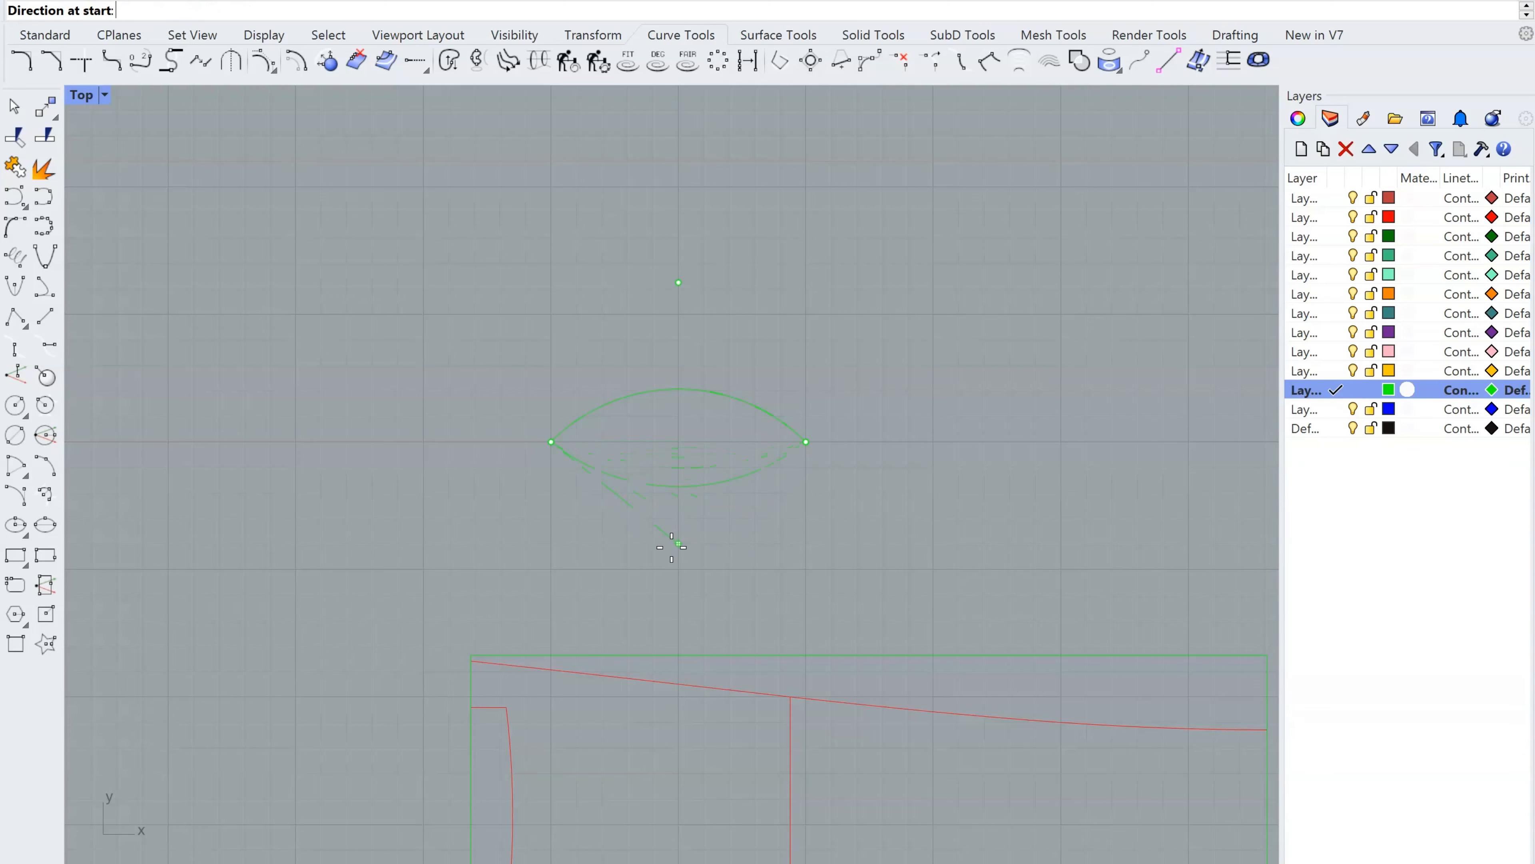
{"action": "left_click", "coordinate": [675, 543]}
{"action": "scroll", "coordinate": [684, 433], "scroll_direction": "up", "scroll_amount": 5}
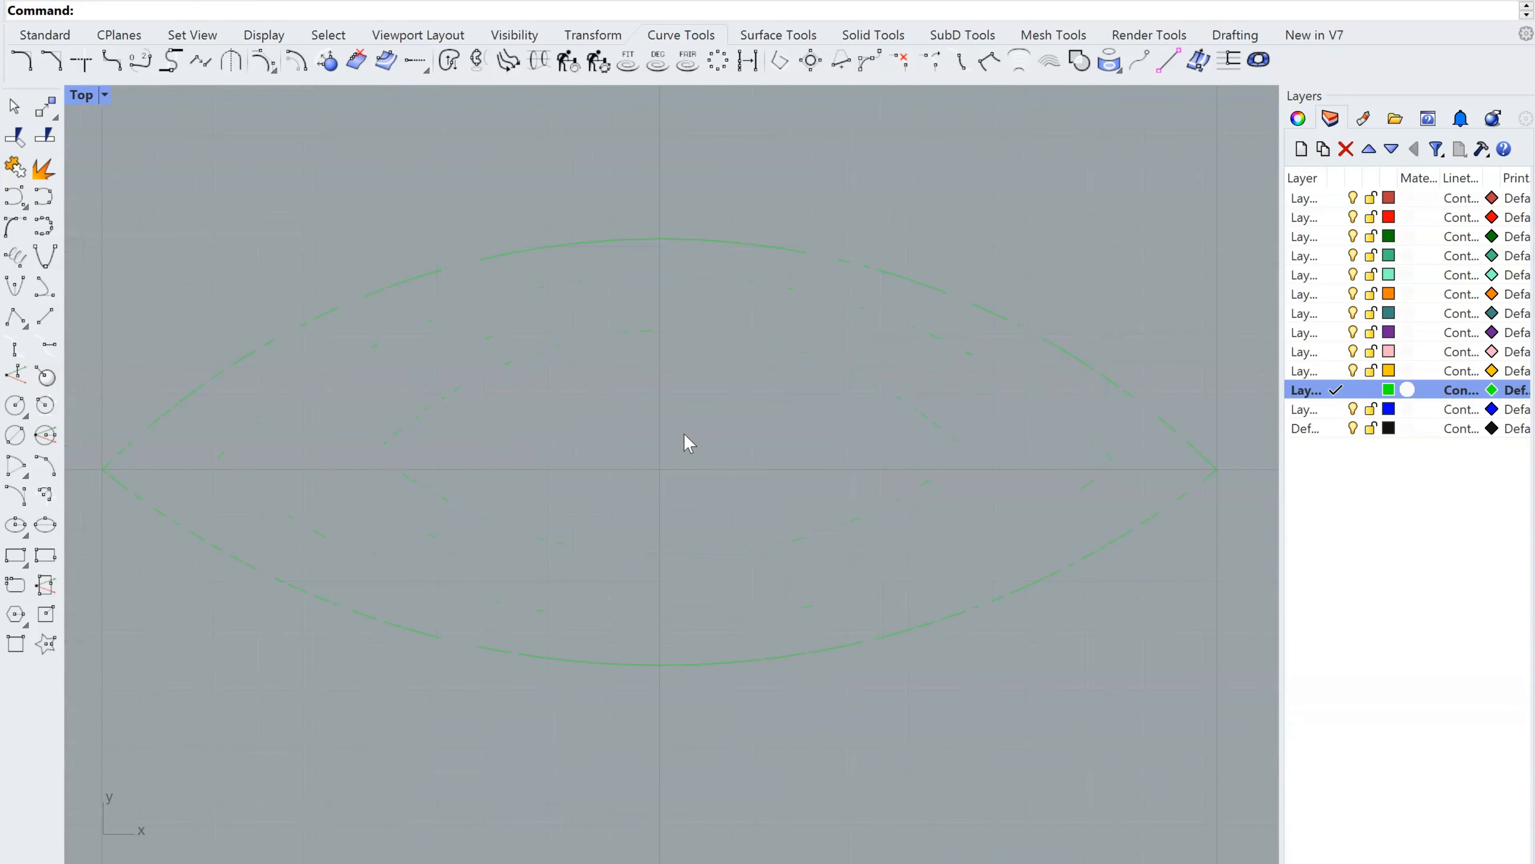
{"action": "scroll", "coordinate": [684, 433], "scroll_direction": "down", "scroll_amount": 5}
{"action": "left_click", "coordinate": [722, 530]}
{"action": "key", "text": "Delete"}
Mirror a copy of the arc across the horizontal line through its two ends to form a leaf shape
{"action": "type", "text": "Mirror"}
{"action": "key", "text": "Return"}
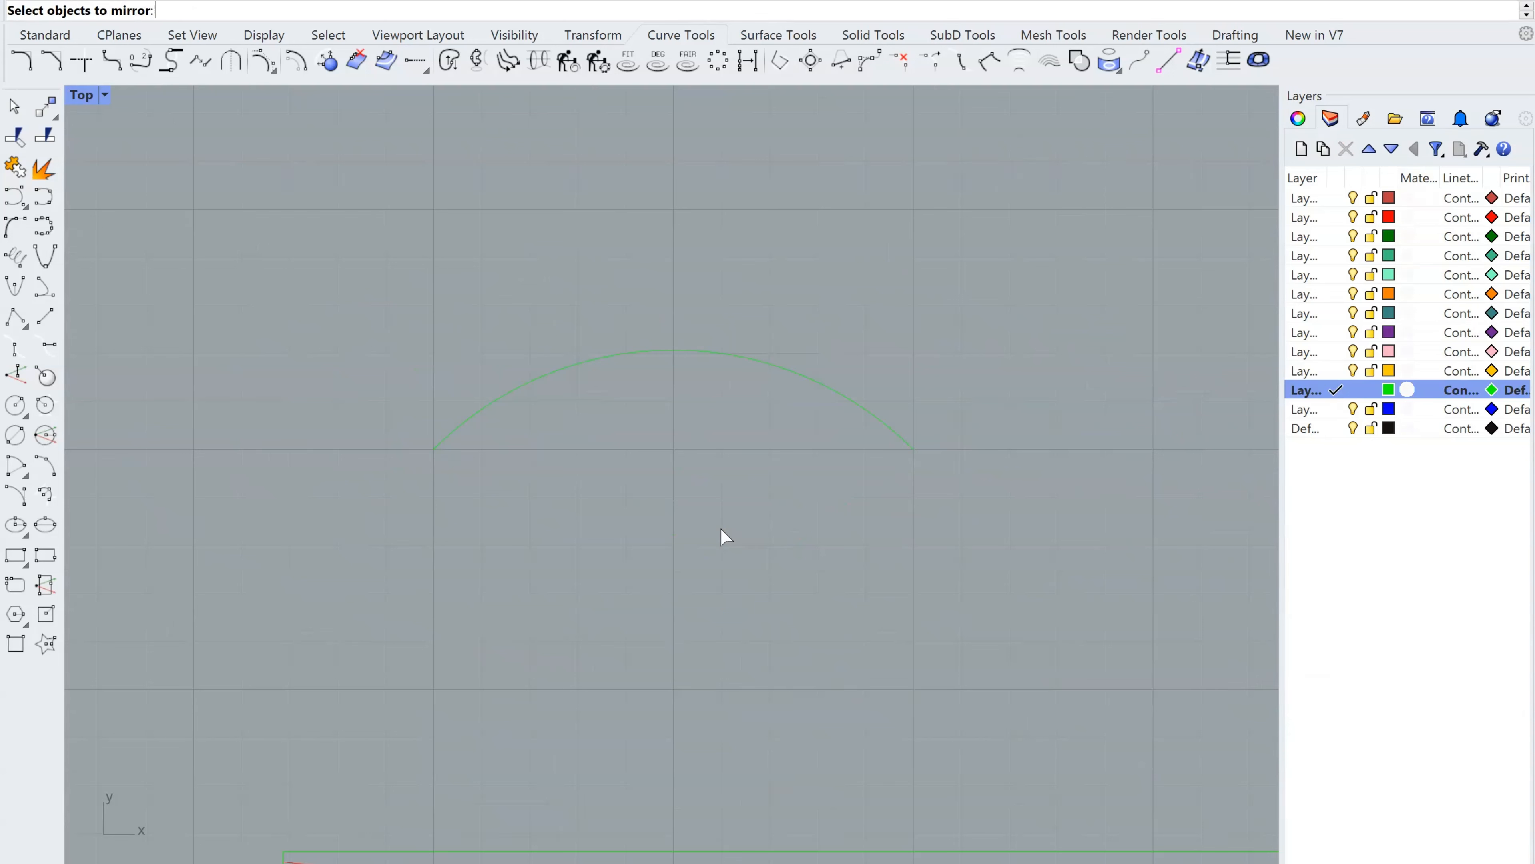
{"action": "left_click", "coordinate": [569, 368]}
{"action": "key", "text": "Return"}
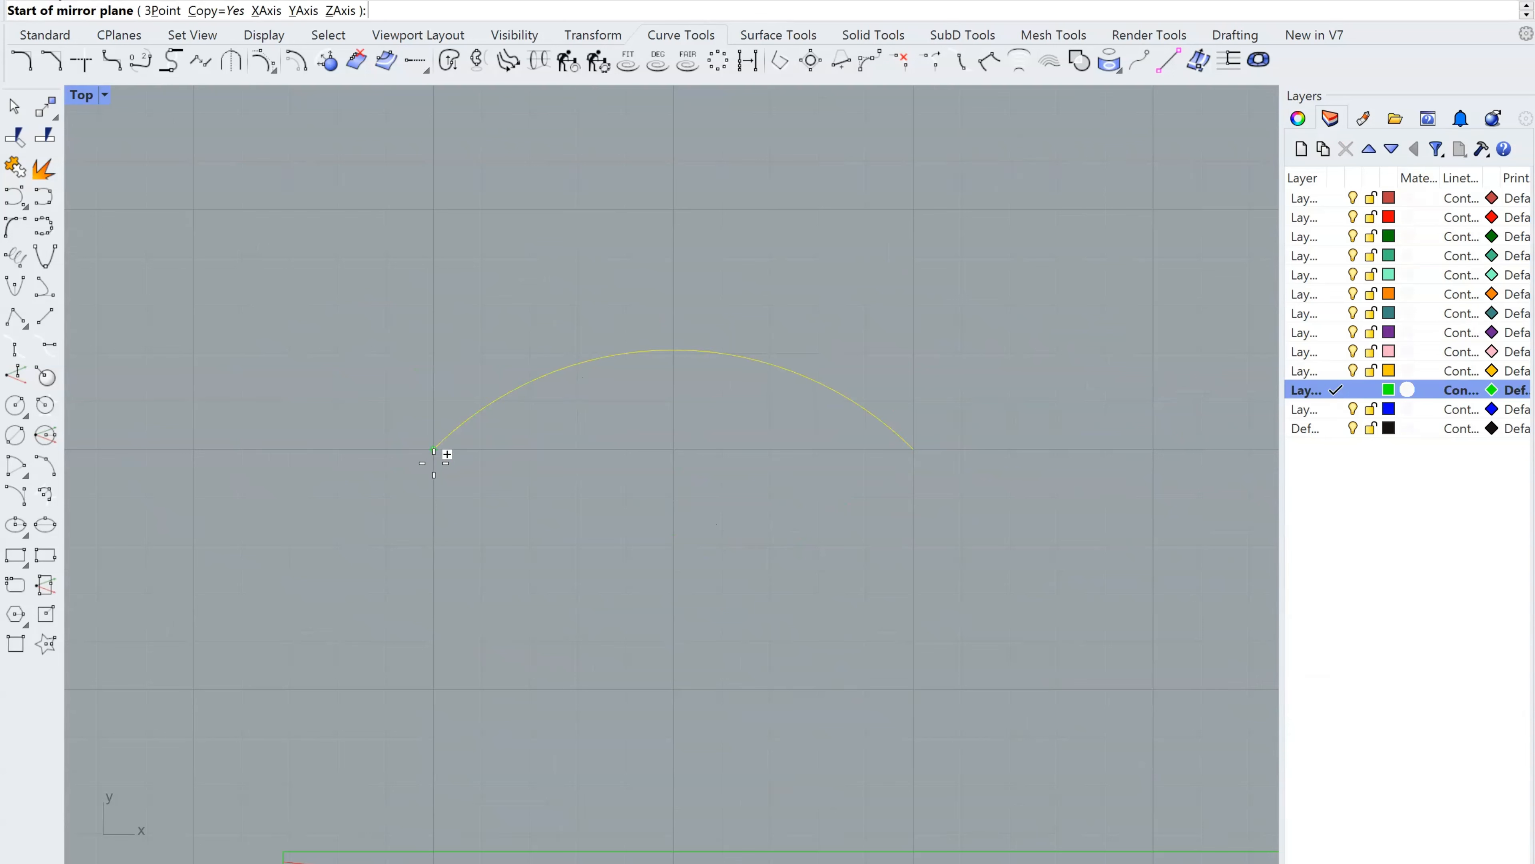
{"action": "left_click", "coordinate": [435, 449]}
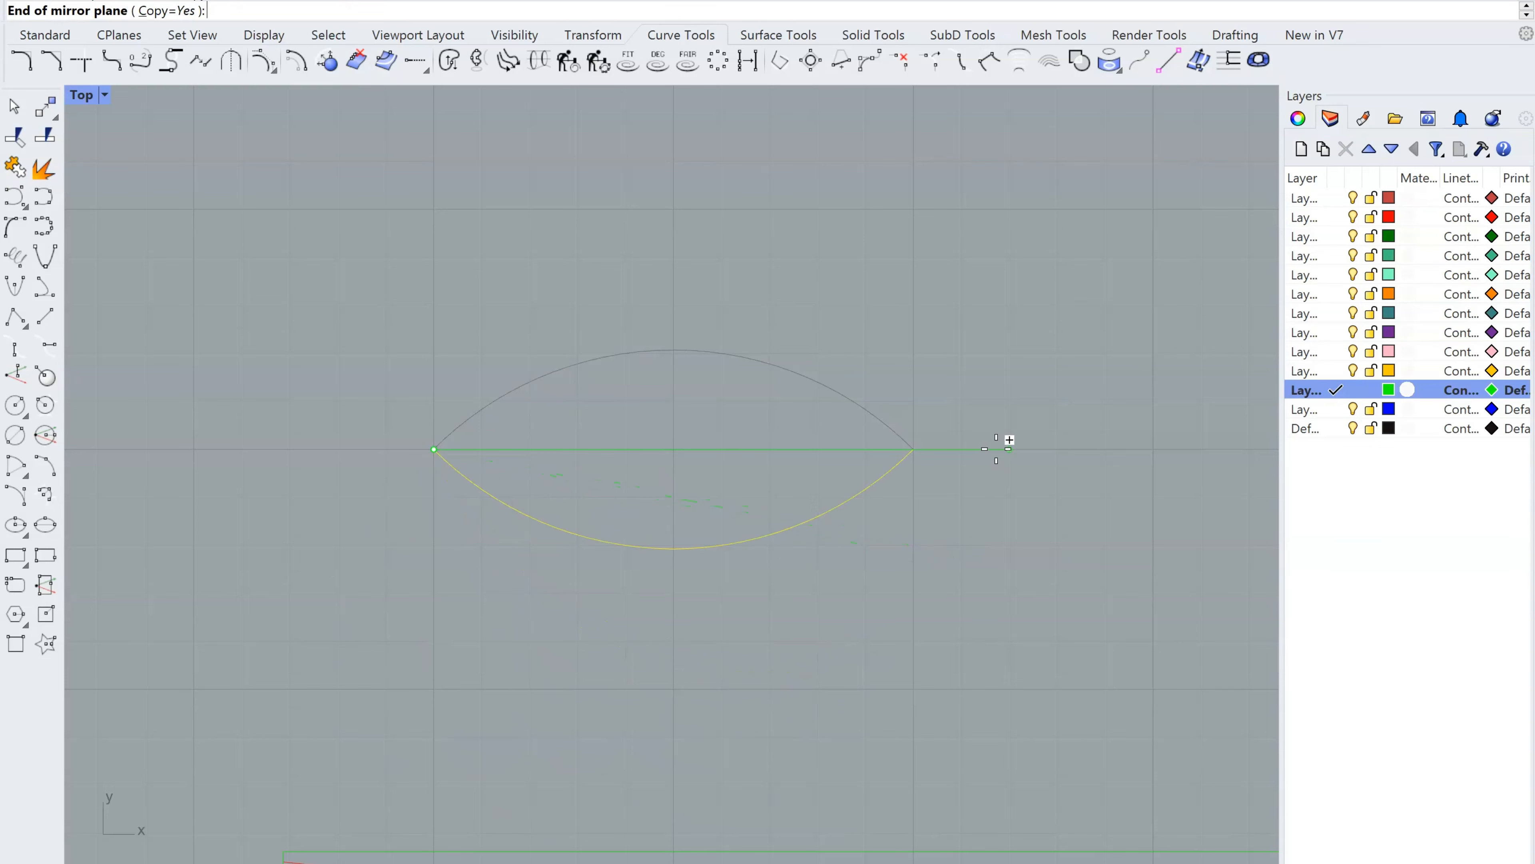
{"action": "left_click", "coordinate": [1008, 440]}
Join the two arcs of the leaf shape into one closed curve
{"action": "right_click_drag", "start_coordinate": [865, 477], "coordinate": [916, 547]}
{"action": "key", "text": "ctrl+j"}
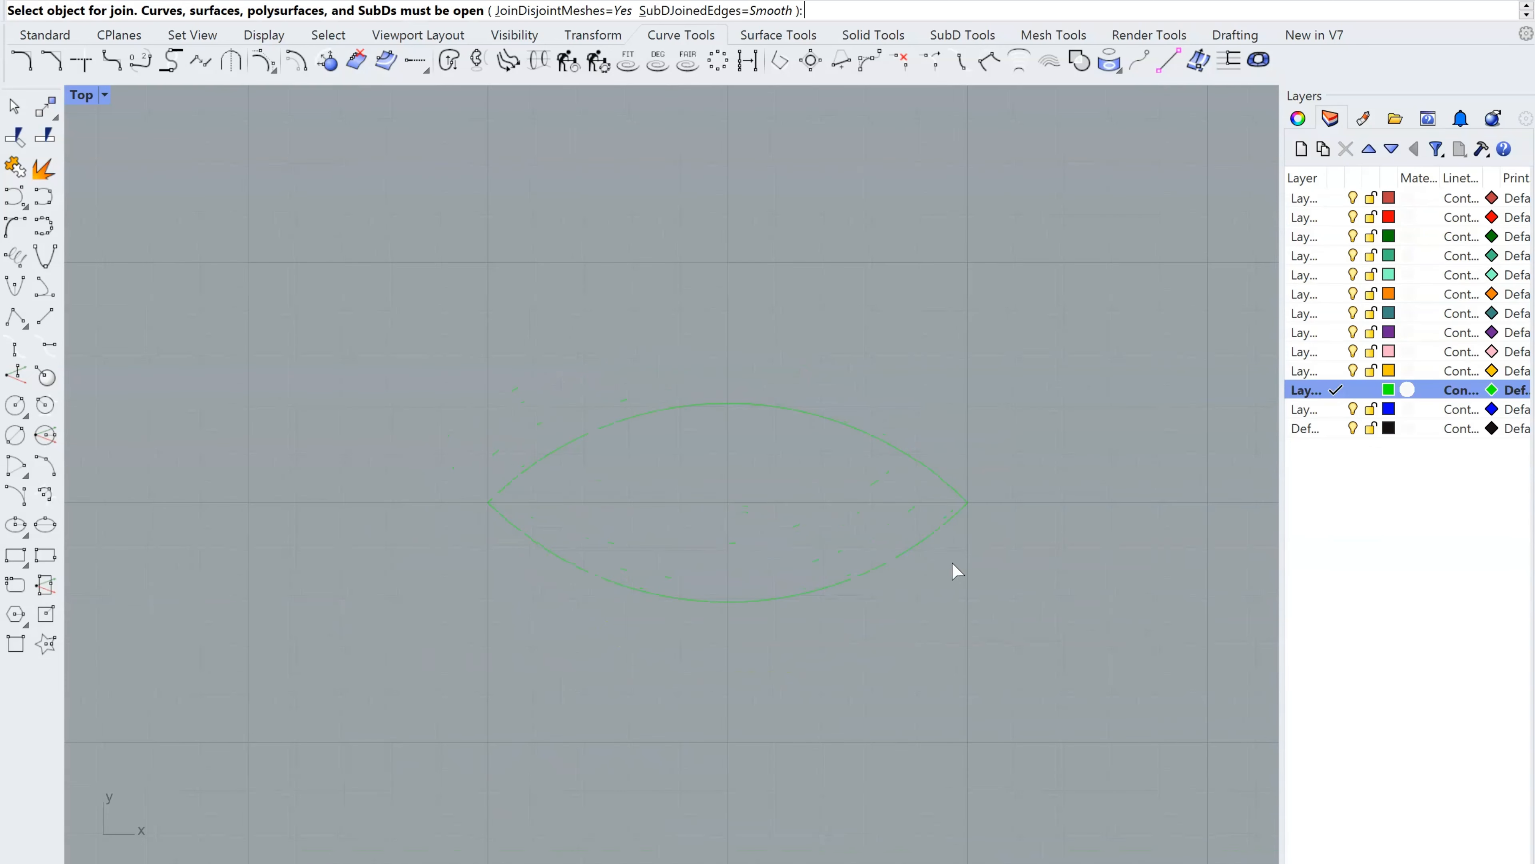
{"action": "left_click", "coordinate": [944, 535]}
{"action": "left_click", "coordinate": [948, 488]}
{"action": "scroll", "coordinate": [881, 545], "scroll_direction": "down", "scroll_amount": 4}
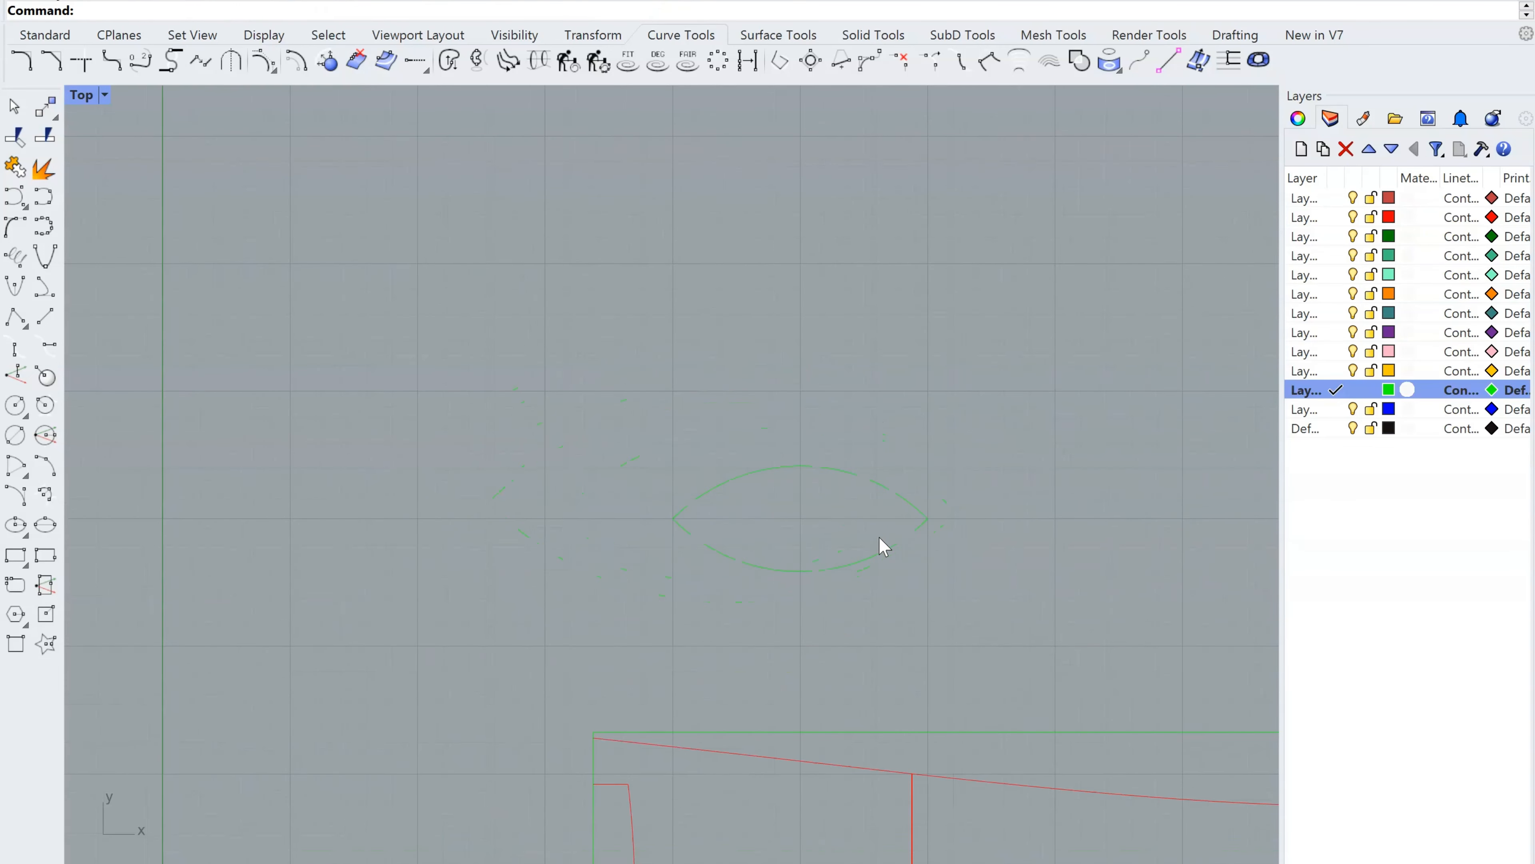
{"action": "scroll", "coordinate": [903, 574], "scroll_direction": "up", "scroll_amount": 8}
{"action": "right_click_drag", "start_coordinate": [904, 573], "coordinate": [861, 479]}
{"action": "scroll", "coordinate": [810, 489], "scroll_direction": "down", "scroll_amount": 8}
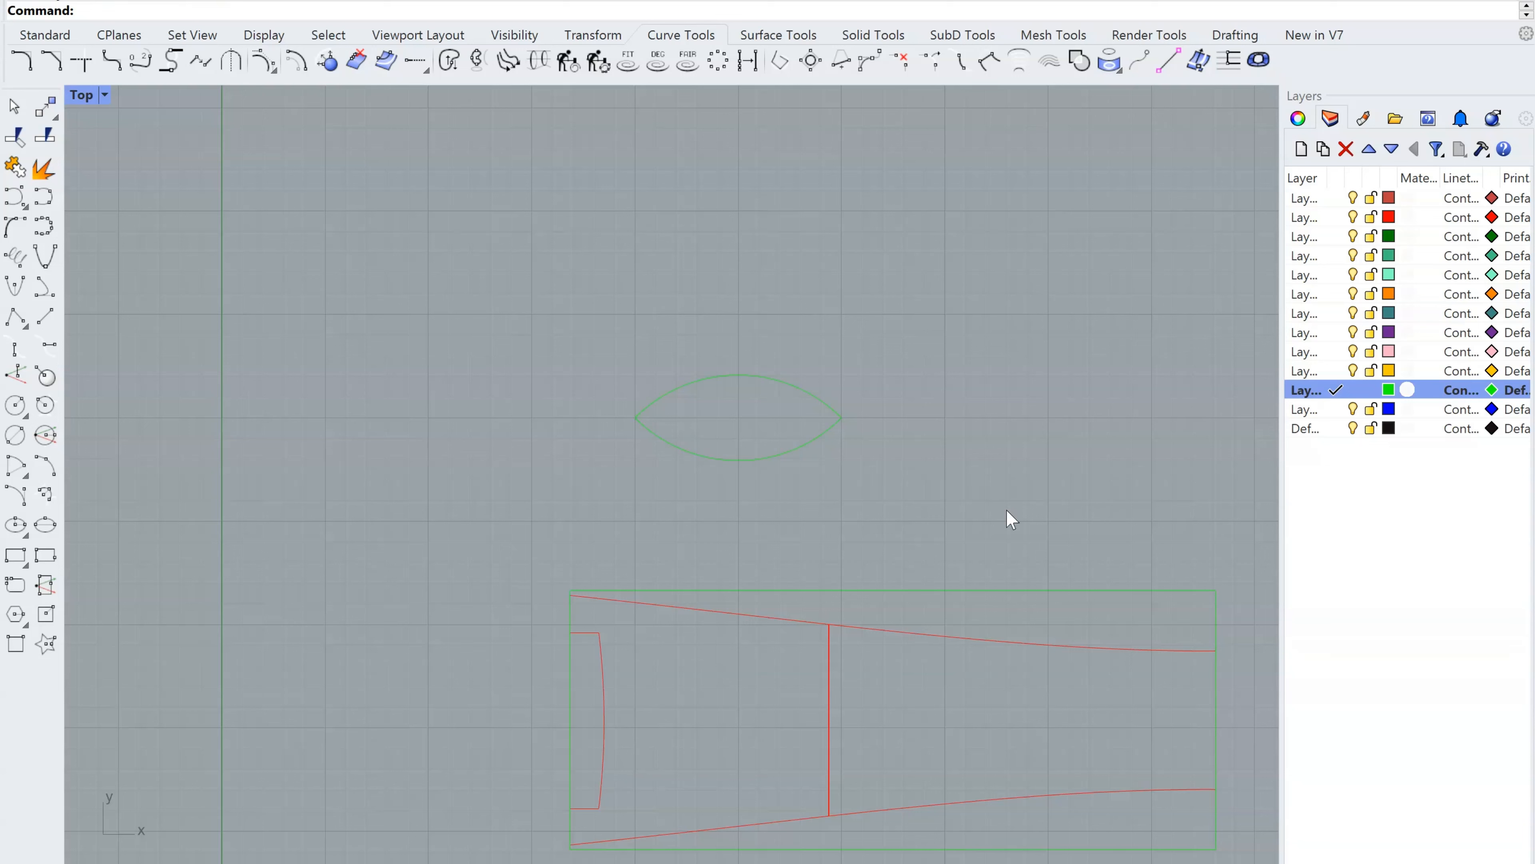
Place a copy of the leaf curve horizontally to its right, leaving a small gap between the two
{"action": "left_click", "coordinate": [816, 447]}
{"action": "scroll", "coordinate": [775, 416], "scroll_direction": "up", "scroll_amount": 6}
{"action": "right_click_drag", "start_coordinate": [775, 471], "coordinate": [625, 461]}
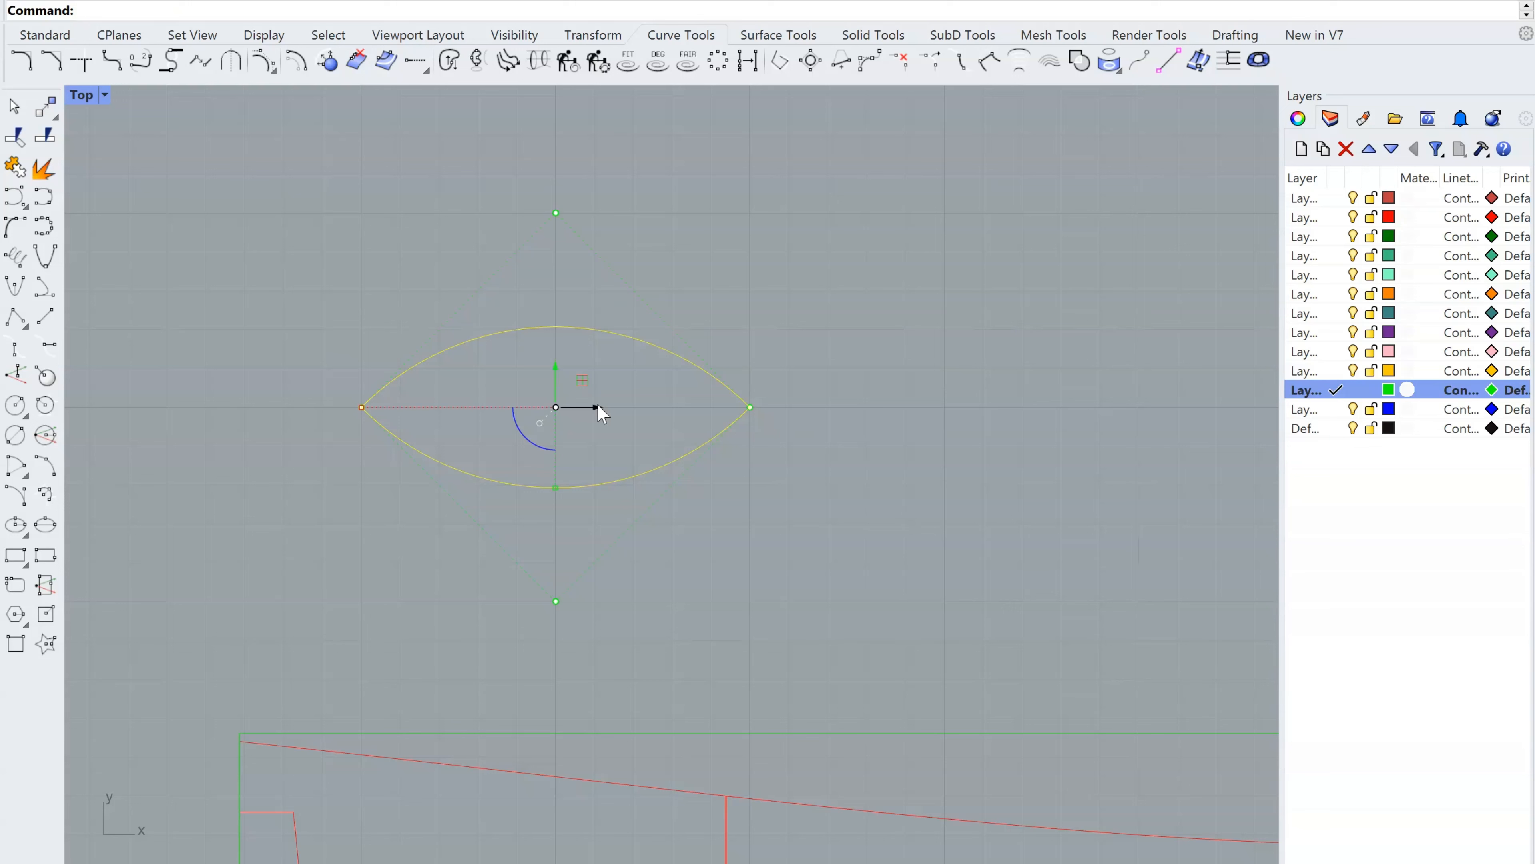
{"action": "left_click_drag", "start_coordinate": [598, 405], "coordinate": [1016, 427]}
{"action": "right_click_drag", "start_coordinate": [945, 525], "coordinate": [906, 509]}
{"action": "key", "text": "Escape"}
{"action": "key", "text": "Escape"}
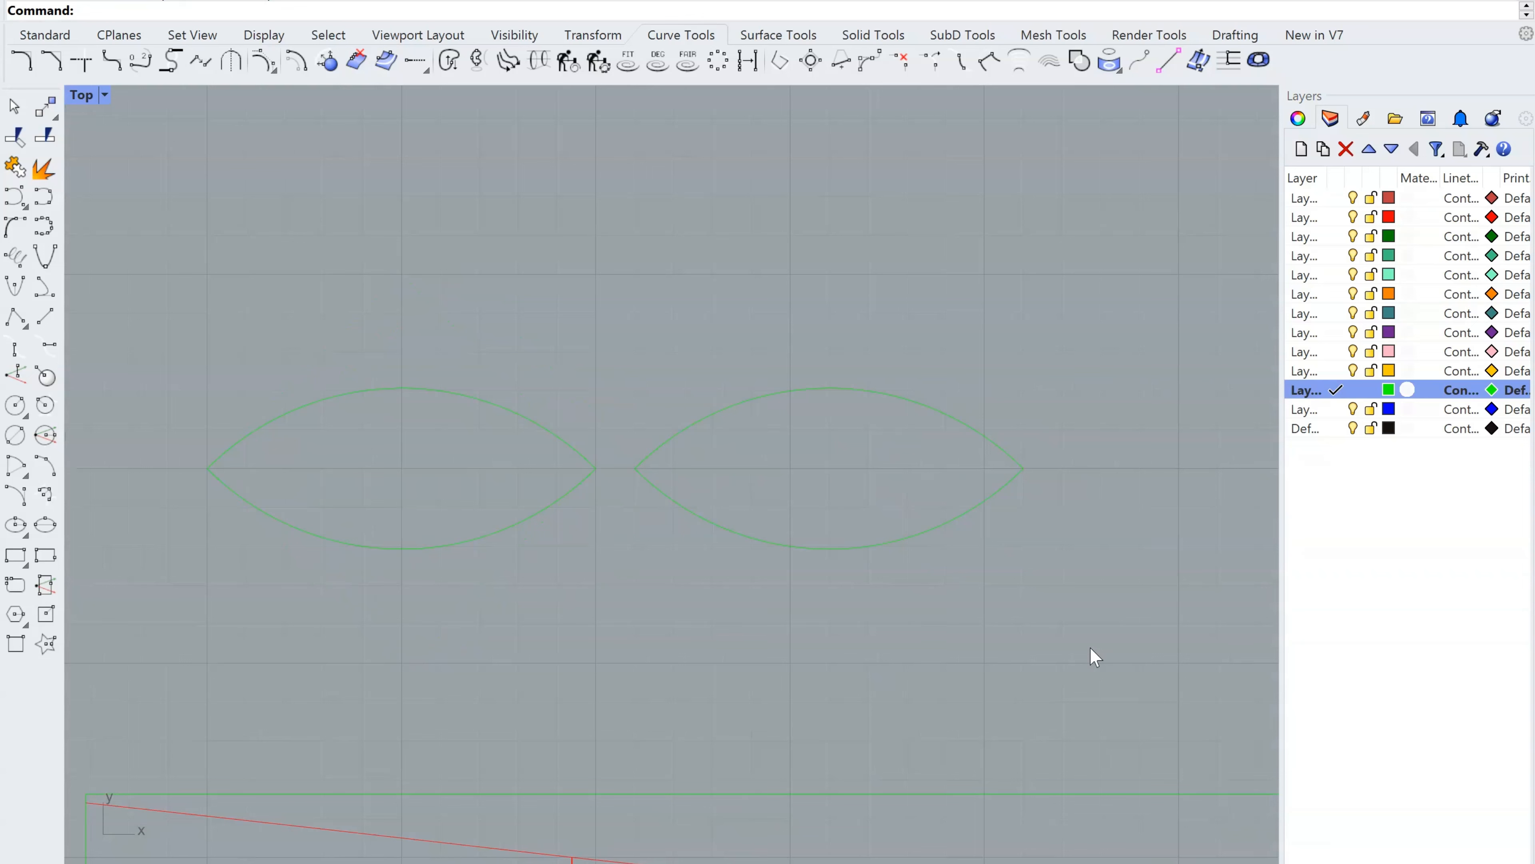
Scale the copied leaf uniformly to about 80% around its centre and move it left to overlap the original leaf's right tip
{"action": "left_click", "coordinate": [706, 505]}
{"action": "left_click_drag", "start_coordinate": [635, 467], "coordinate": [659, 468]}
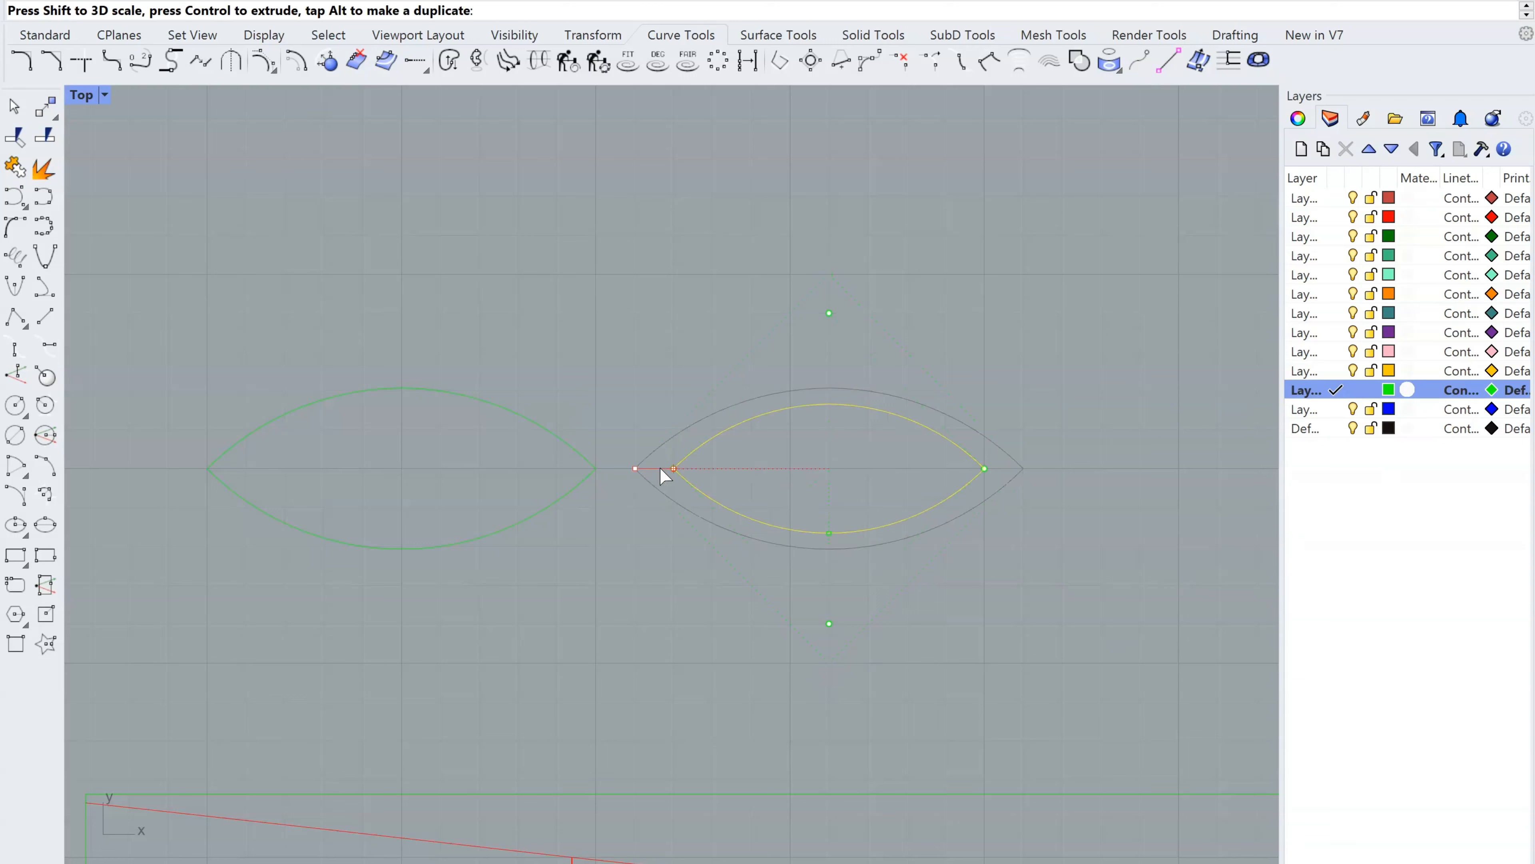
{"action": "left_click_drag", "start_coordinate": [869, 468], "coordinate": [654, 470]}
{"action": "left_click", "coordinate": [760, 644]}
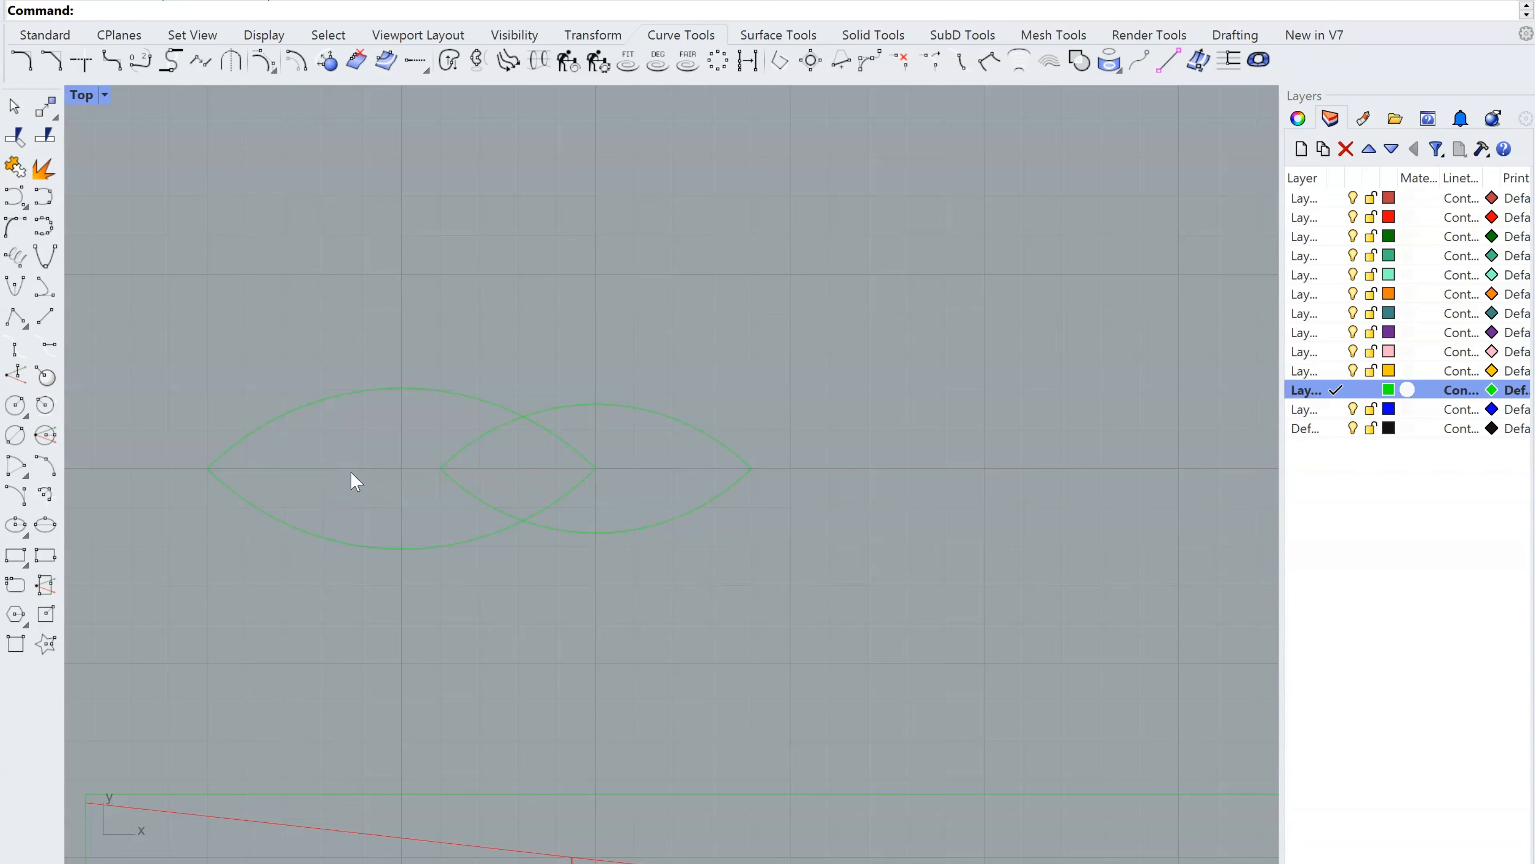
Arrange the small leaf and a copy of it tip to tip at the large leaf's centre, one on each side
{"action": "left_click", "coordinate": [457, 487]}
{"action": "left_click_drag", "start_coordinate": [617, 468], "coordinate": [284, 479]}
{"action": "left_click", "coordinate": [751, 373]}
{"action": "right_click_drag", "start_coordinate": [672, 598], "coordinate": [885, 566]}
{"action": "scroll", "coordinate": [932, 565], "scroll_direction": "up", "scroll_amount": 3}
Move all three leaf curves to the blue layer and make that layer current
{"action": "left_click_drag", "start_coordinate": [1000, 648], "coordinate": [410, 359]}
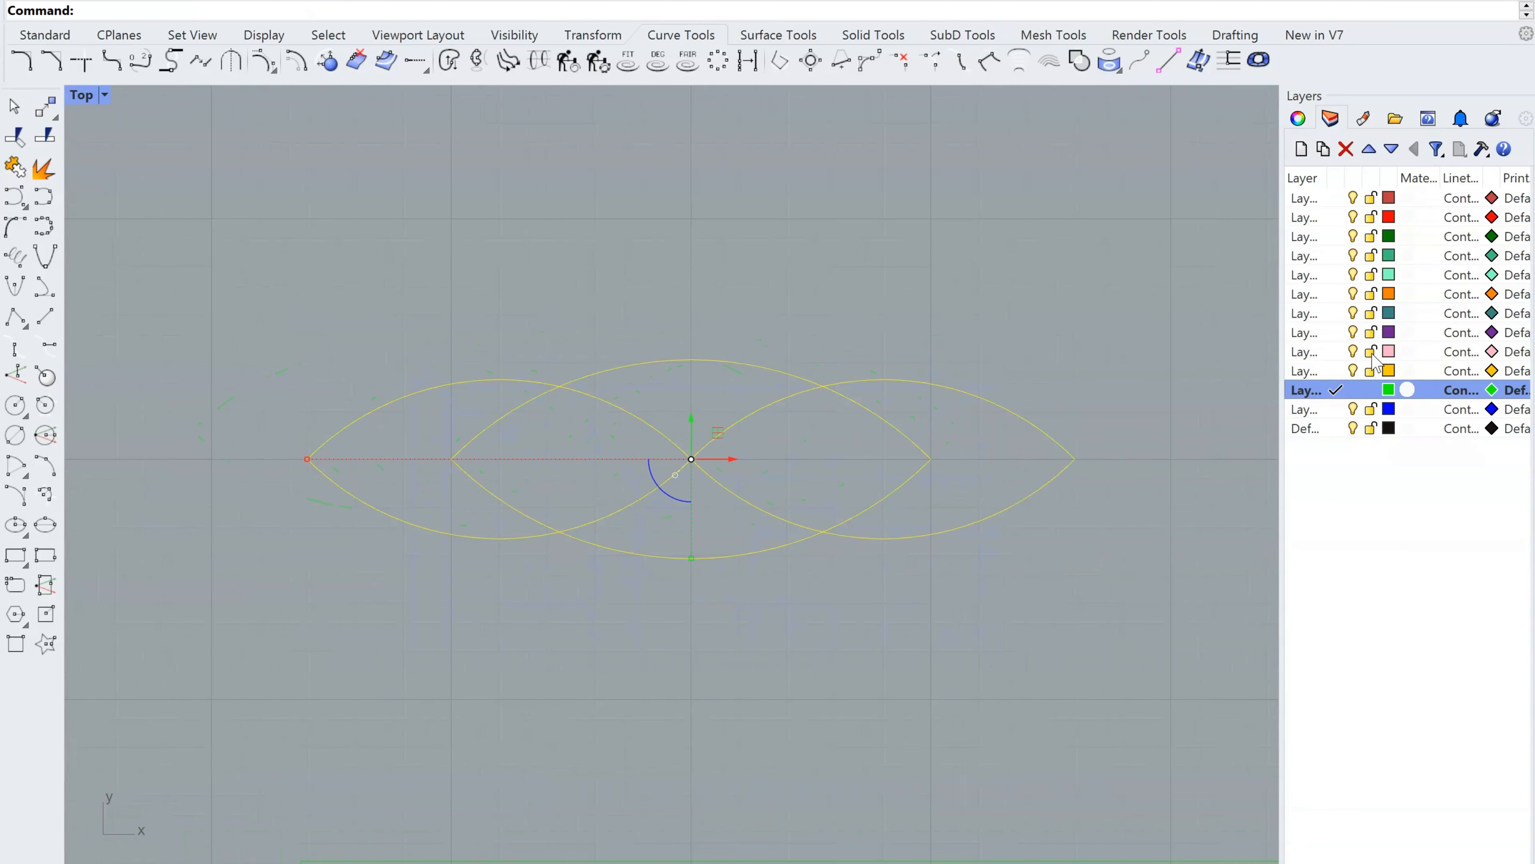
{"action": "left_click", "coordinate": [1336, 409]}
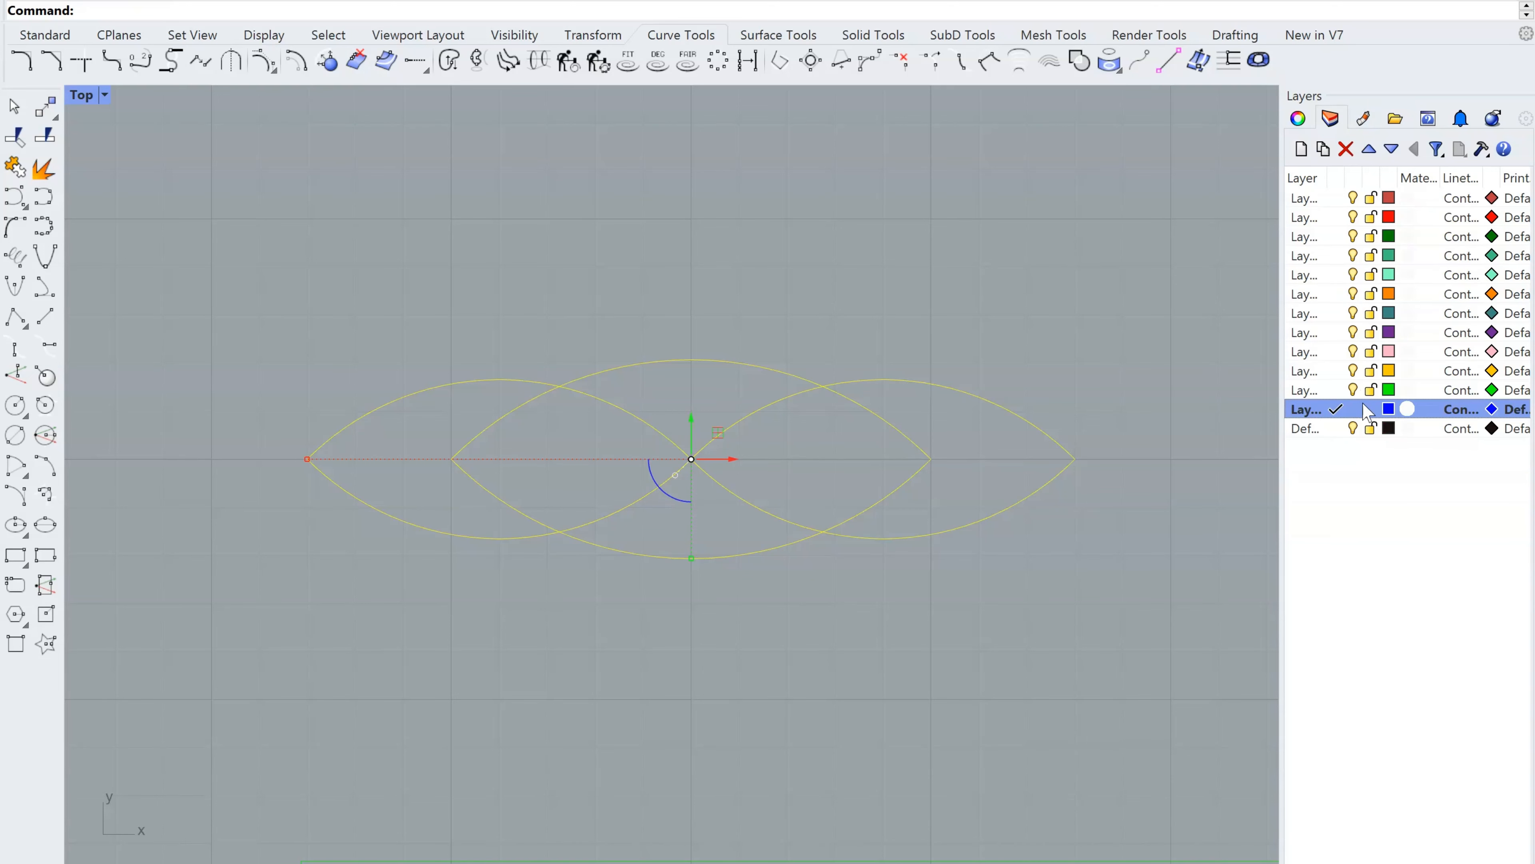
{"action": "left_click", "coordinate": [1107, 684]}
{"action": "right_click_drag", "start_coordinate": [994, 597], "coordinate": [930, 600]}
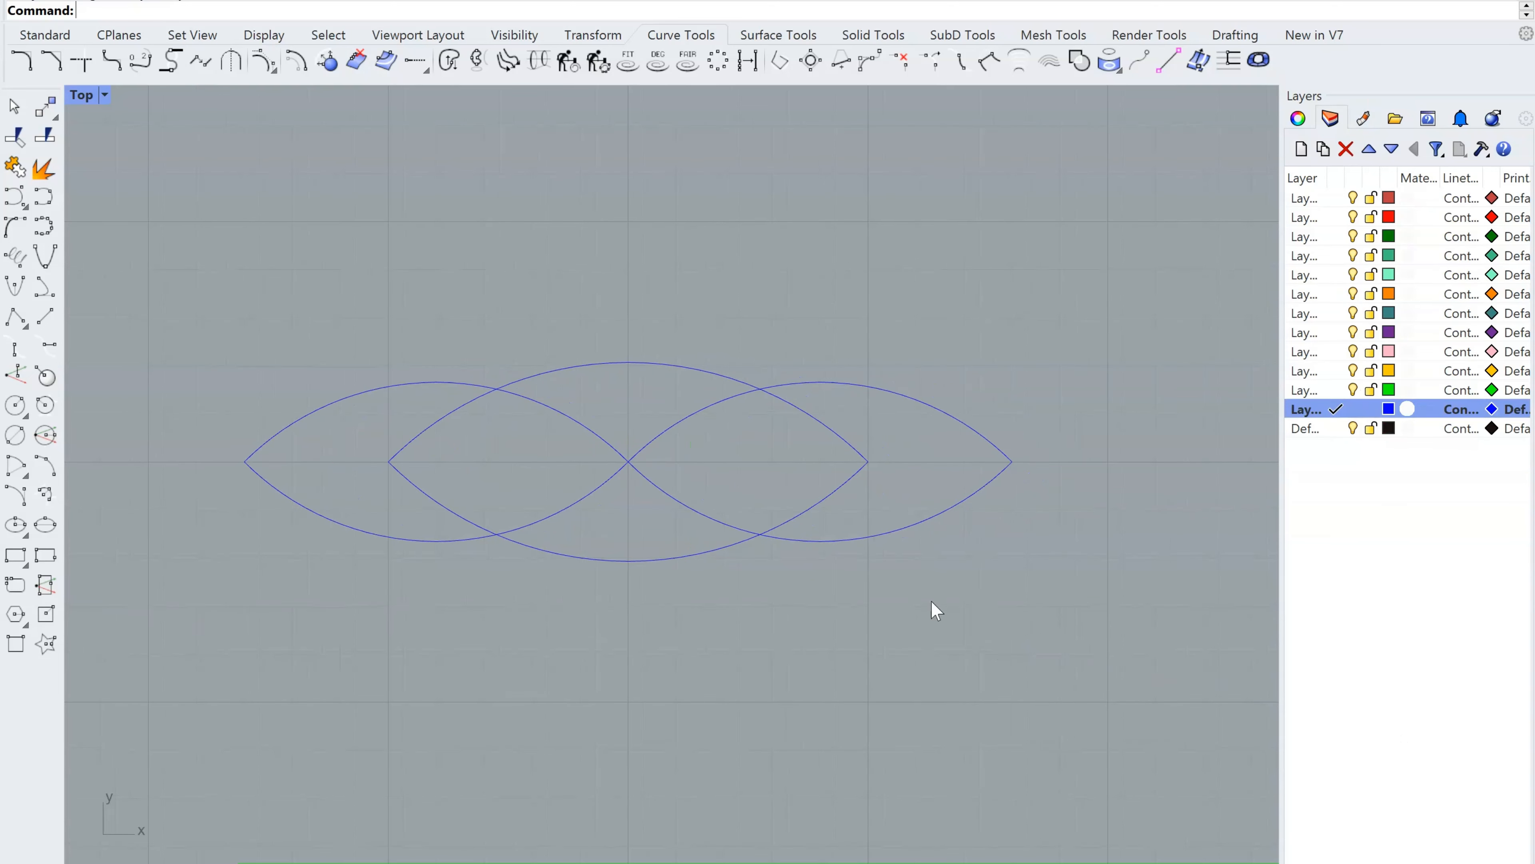
{"action": "scroll", "coordinate": [606, 434], "scroll_direction": "up", "scroll_amount": 6}
{"action": "right_click_drag", "start_coordinate": [751, 450], "coordinate": [628, 405]}
{"action": "scroll", "coordinate": [622, 405], "scroll_direction": "down", "scroll_amount": 6}
{"action": "right_click_drag", "start_coordinate": [900, 555], "coordinate": [850, 582]}
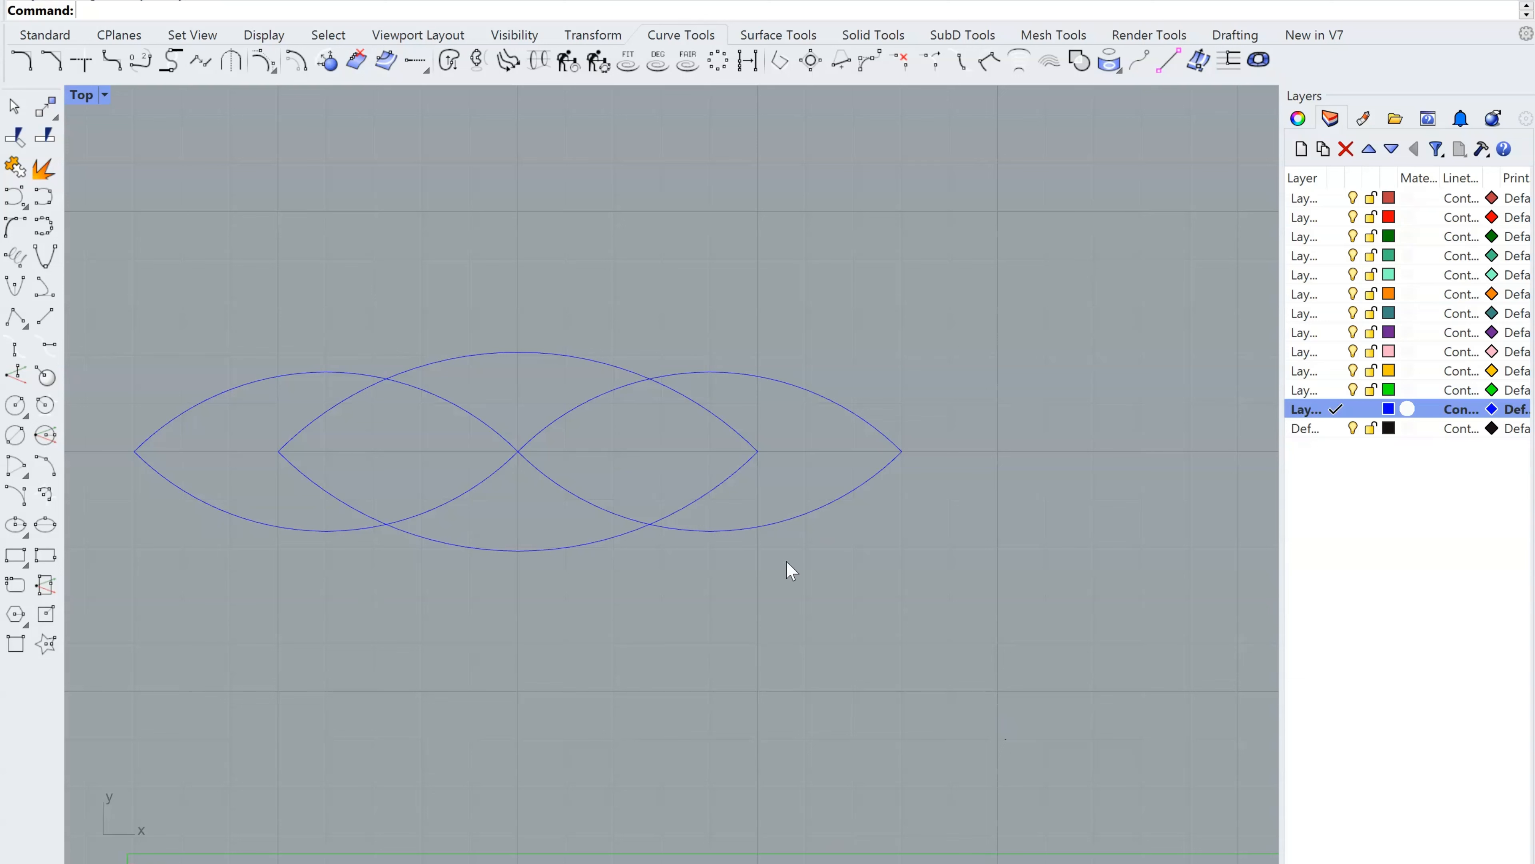
Copy the large leaf horizontally to the right so that the copy begins at the original's right tip
{"action": "left_click", "coordinate": [793, 511]}
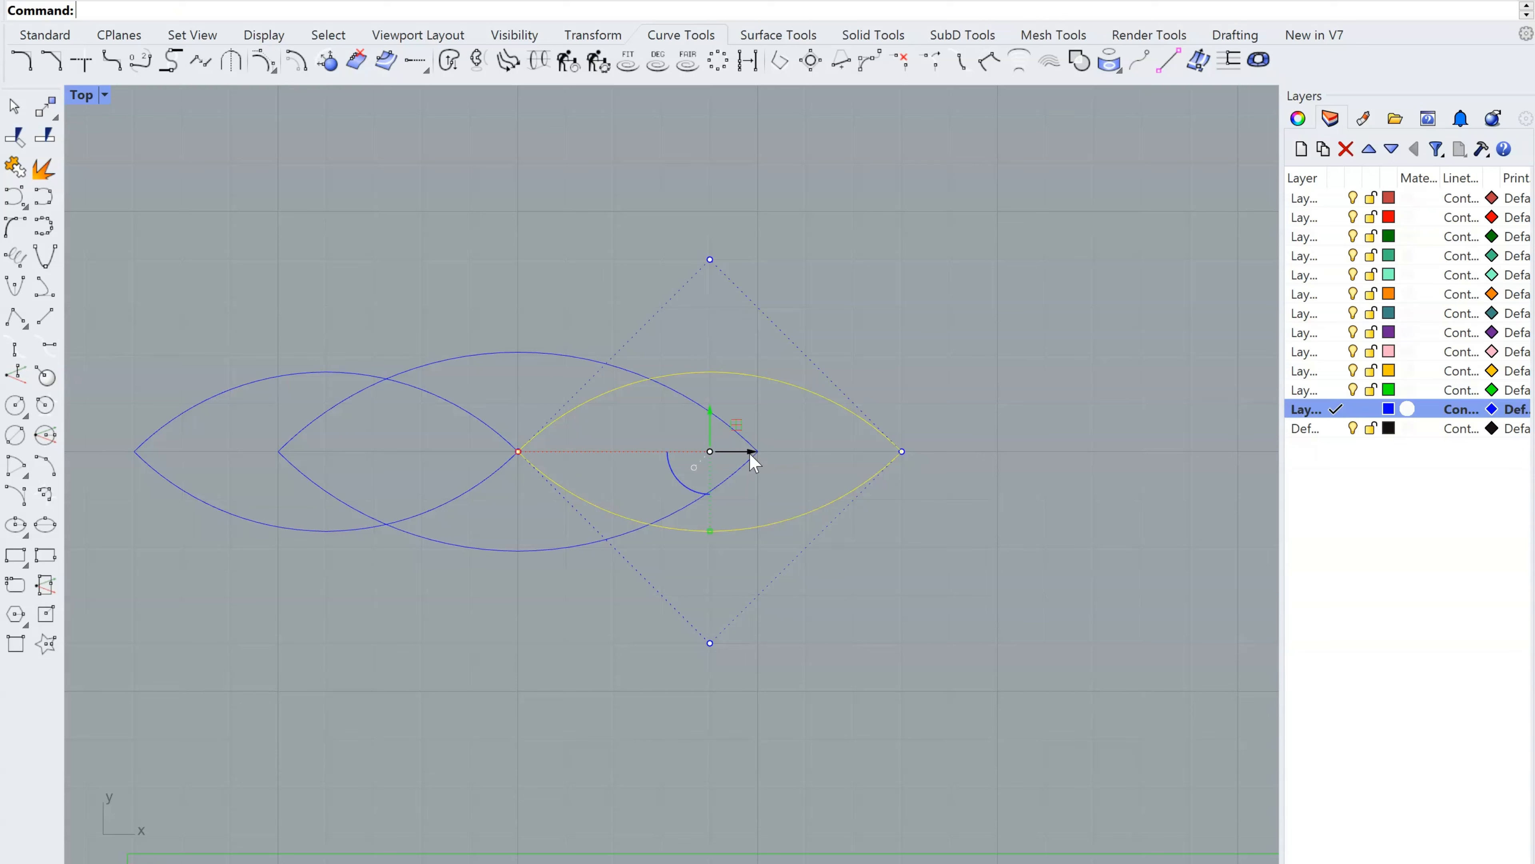
{"action": "mouse_move", "coordinate": [750, 452]}
{"action": "left_mouse_down"}
{"action": "mouse_move", "coordinate": [798, 469]}
{"action": "mouse_move", "coordinate": [757, 473]}
{"action": "left_mouse_up"}
{"action": "key", "text": "Escape"}
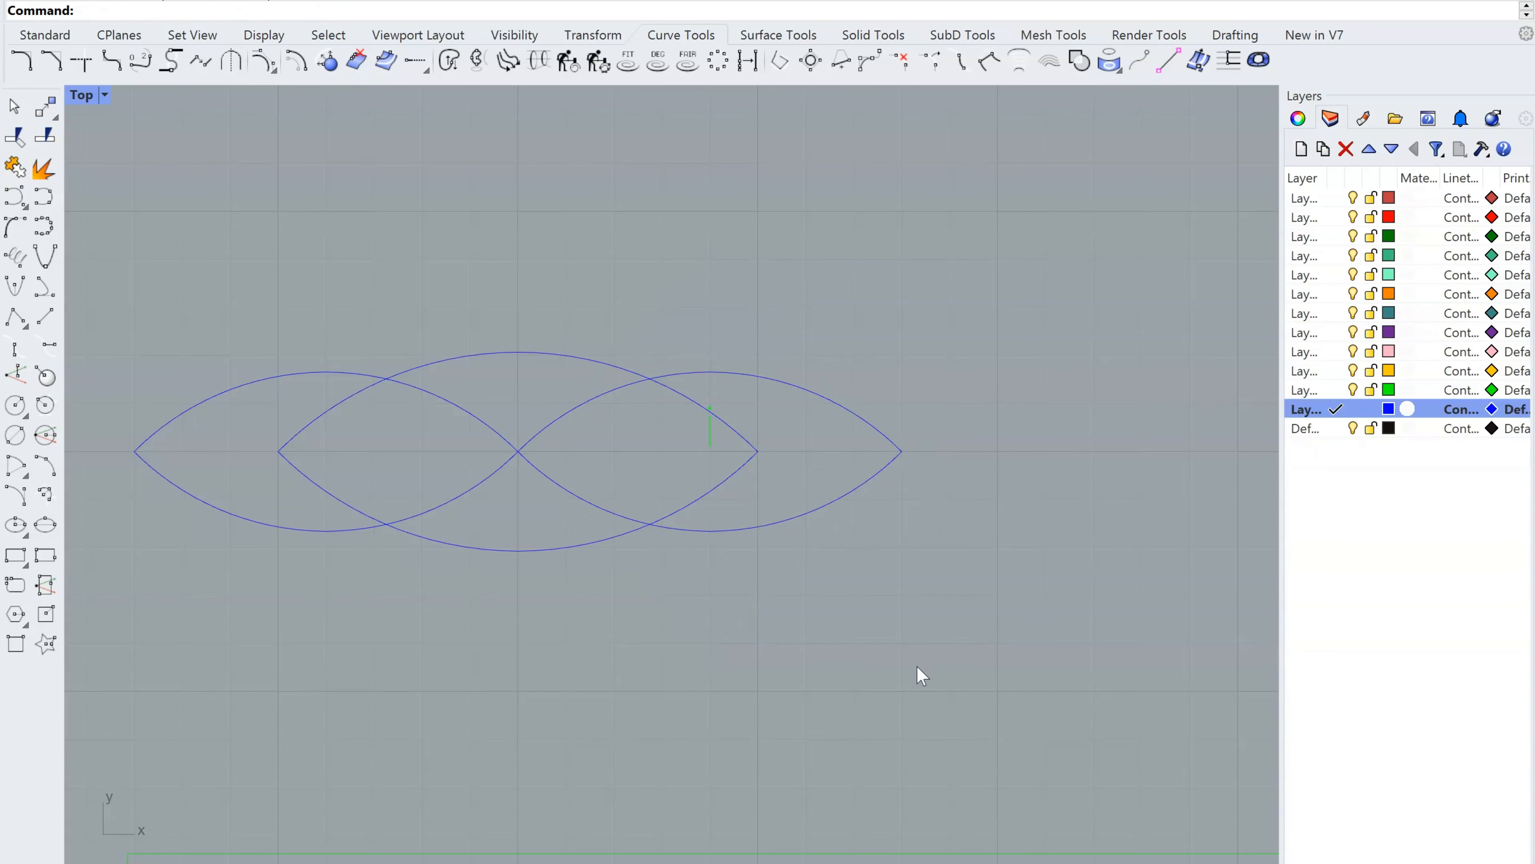
{"action": "left_click", "coordinate": [709, 494]}
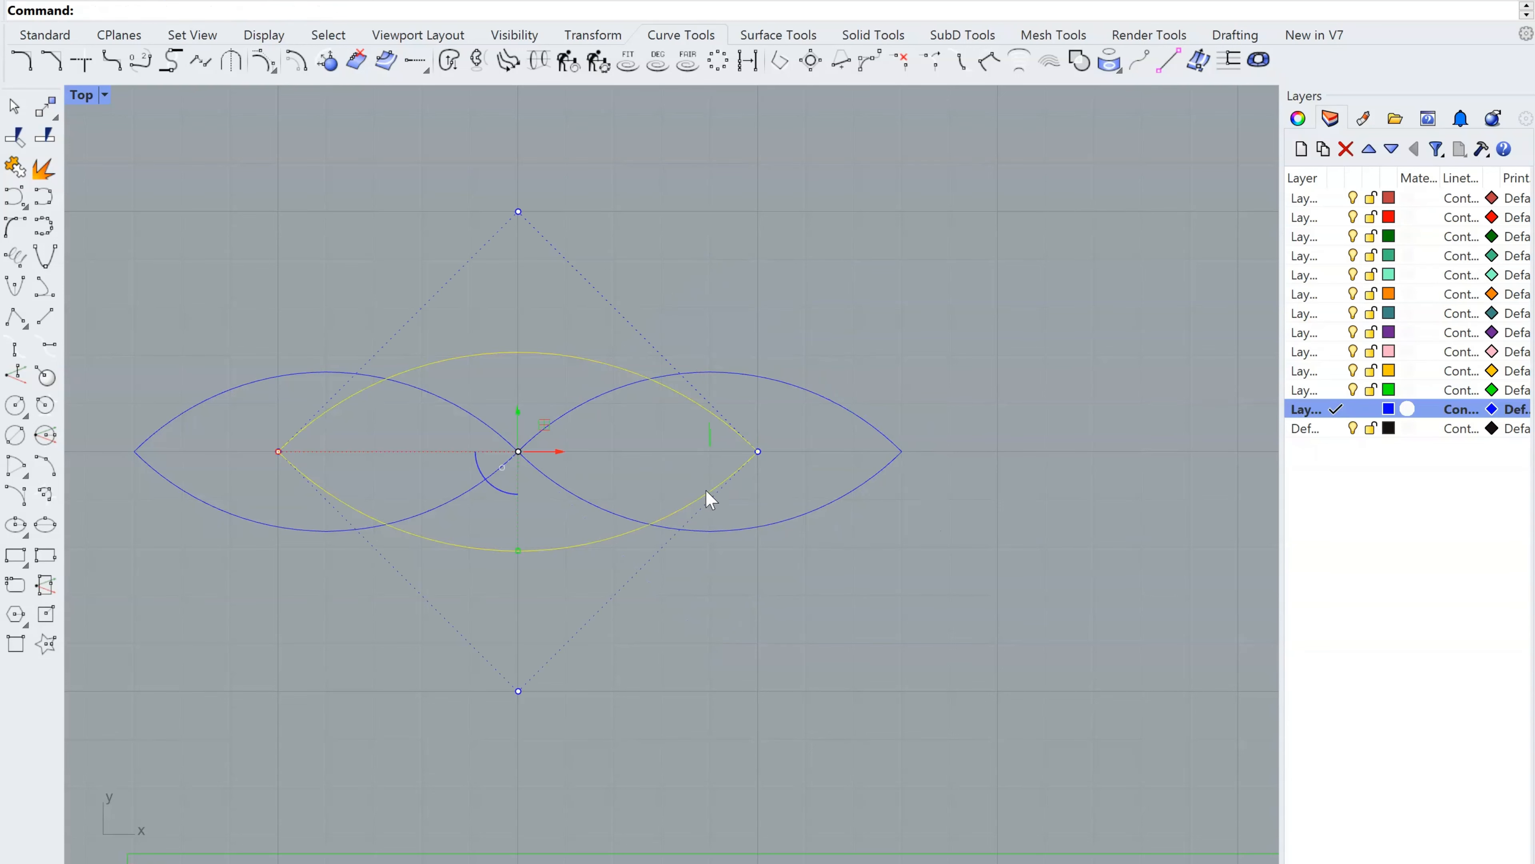
{"action": "left_click_drag", "start_coordinate": [557, 452], "coordinate": [1059, 515]}
{"action": "key", "text": "Escape"}
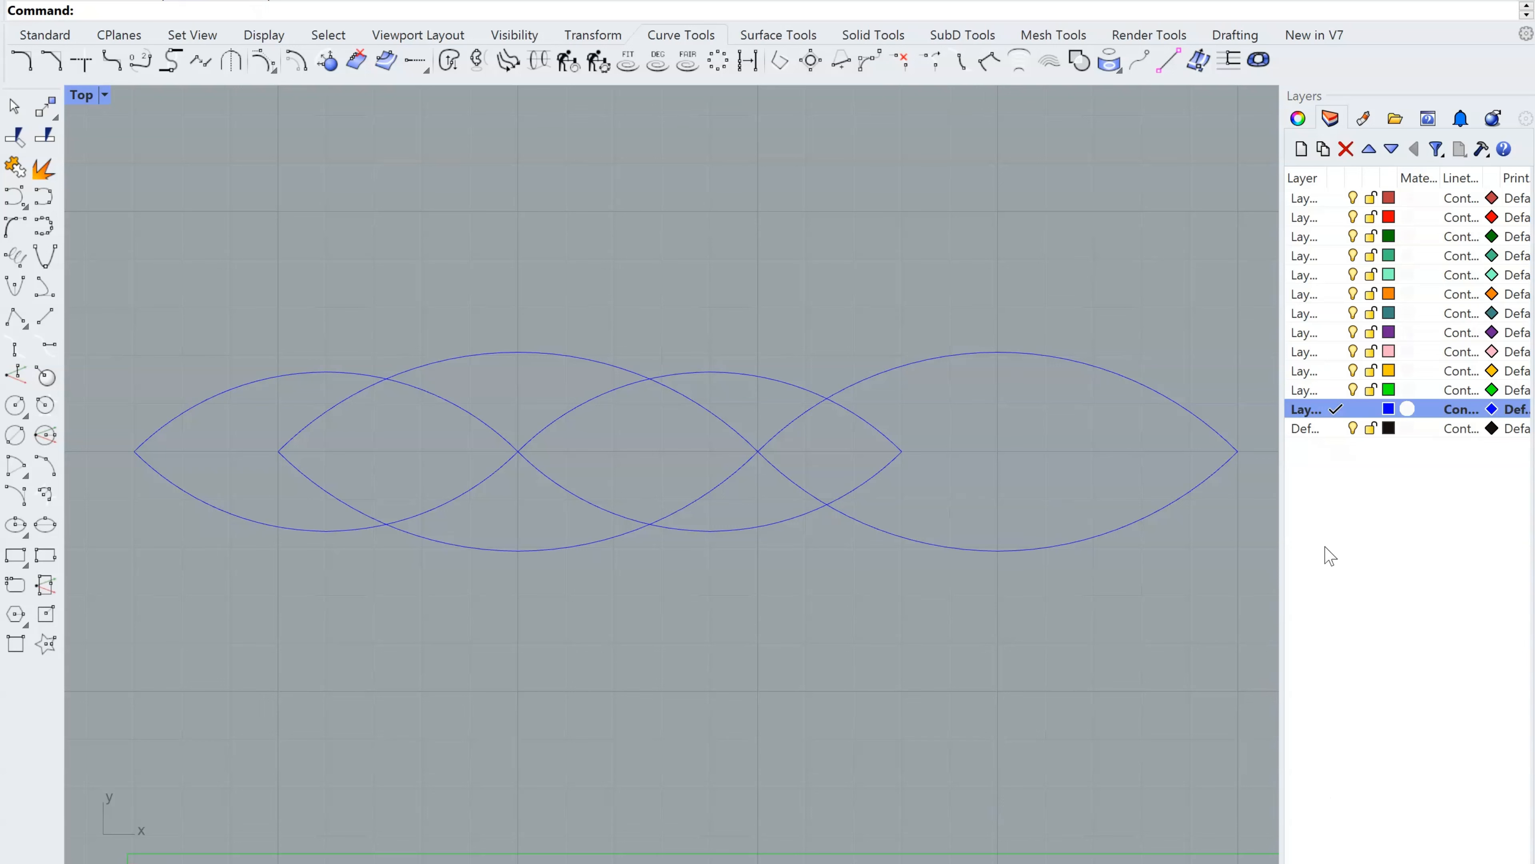
Copy the second small leaf horizontally to the right so that the copy begins at its right tip
{"action": "left_click", "coordinate": [883, 468]}
{"action": "right_click_drag", "start_coordinate": [988, 532], "coordinate": [816, 551]}
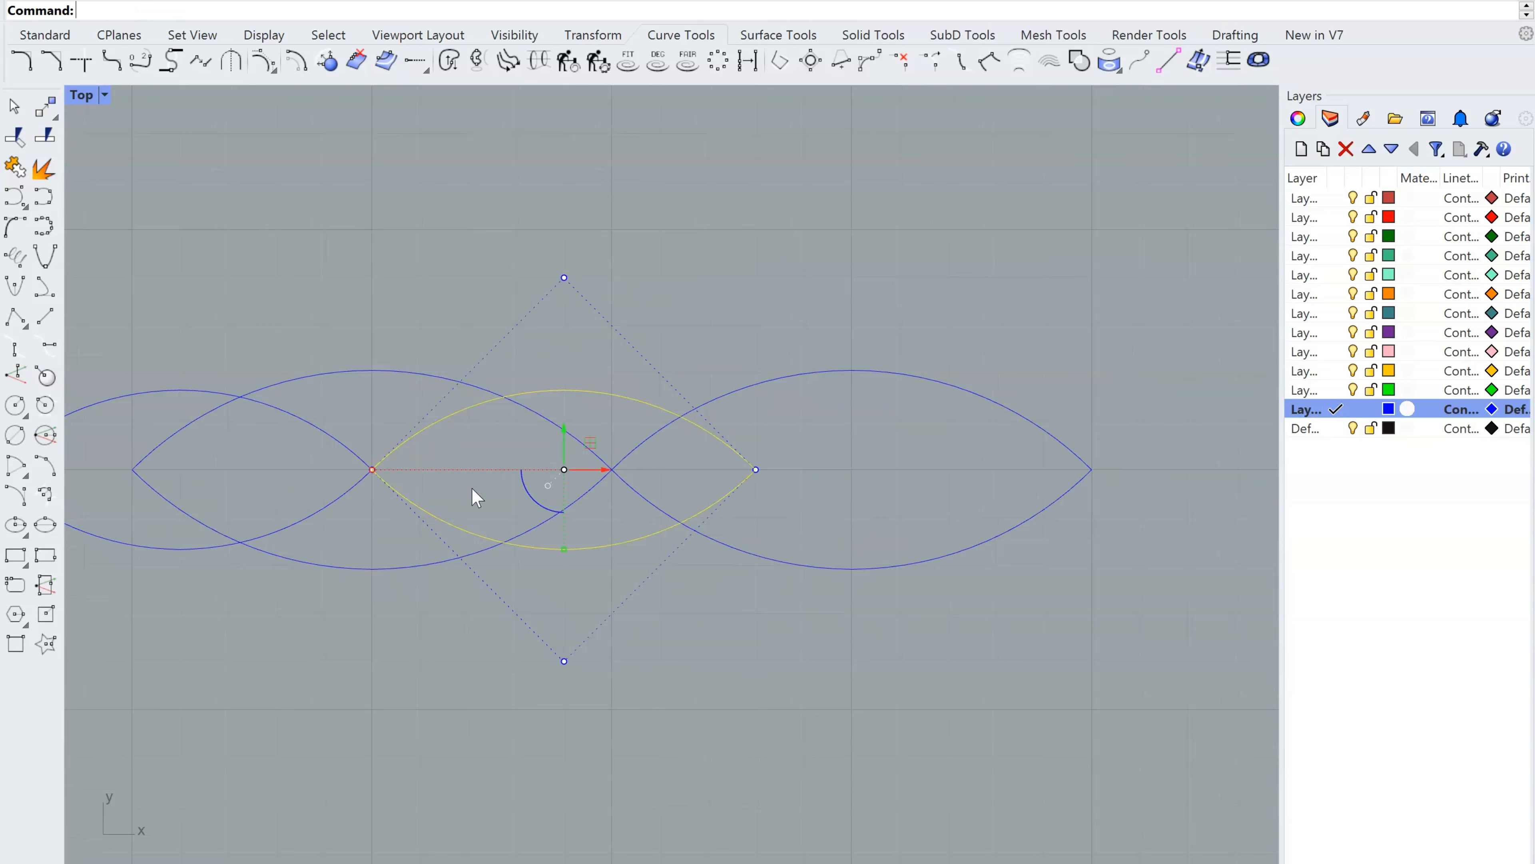
{"action": "left_click_drag", "start_coordinate": [609, 479], "coordinate": [1003, 493]}
{"action": "left_click", "coordinate": [1025, 708]}
{"action": "right_click_drag", "start_coordinate": [1026, 707], "coordinate": [915, 695]}
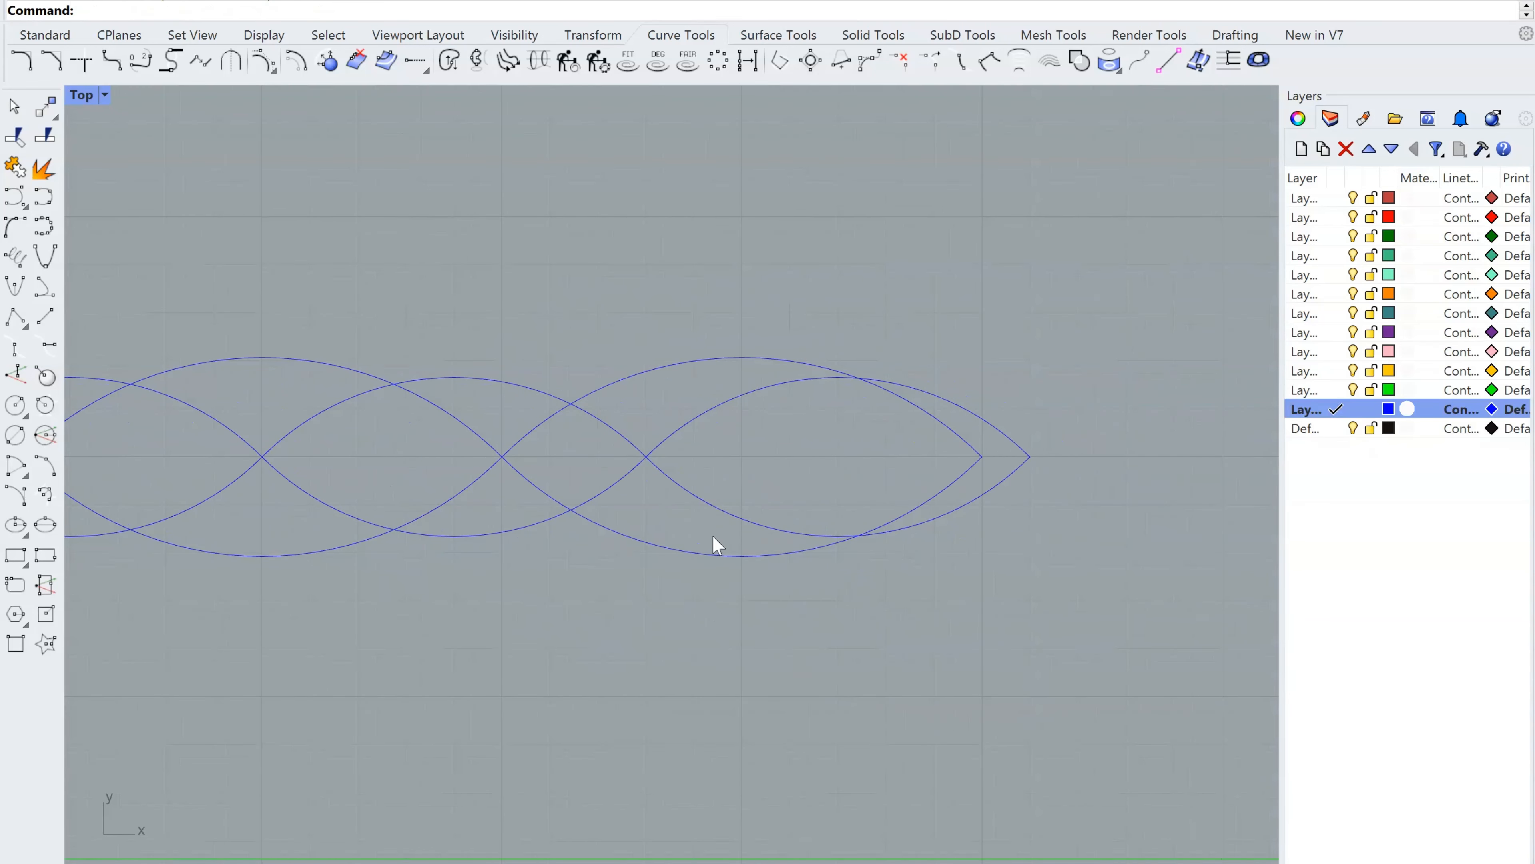
{"action": "right_click_drag", "start_coordinate": [740, 514], "coordinate": [992, 547]}
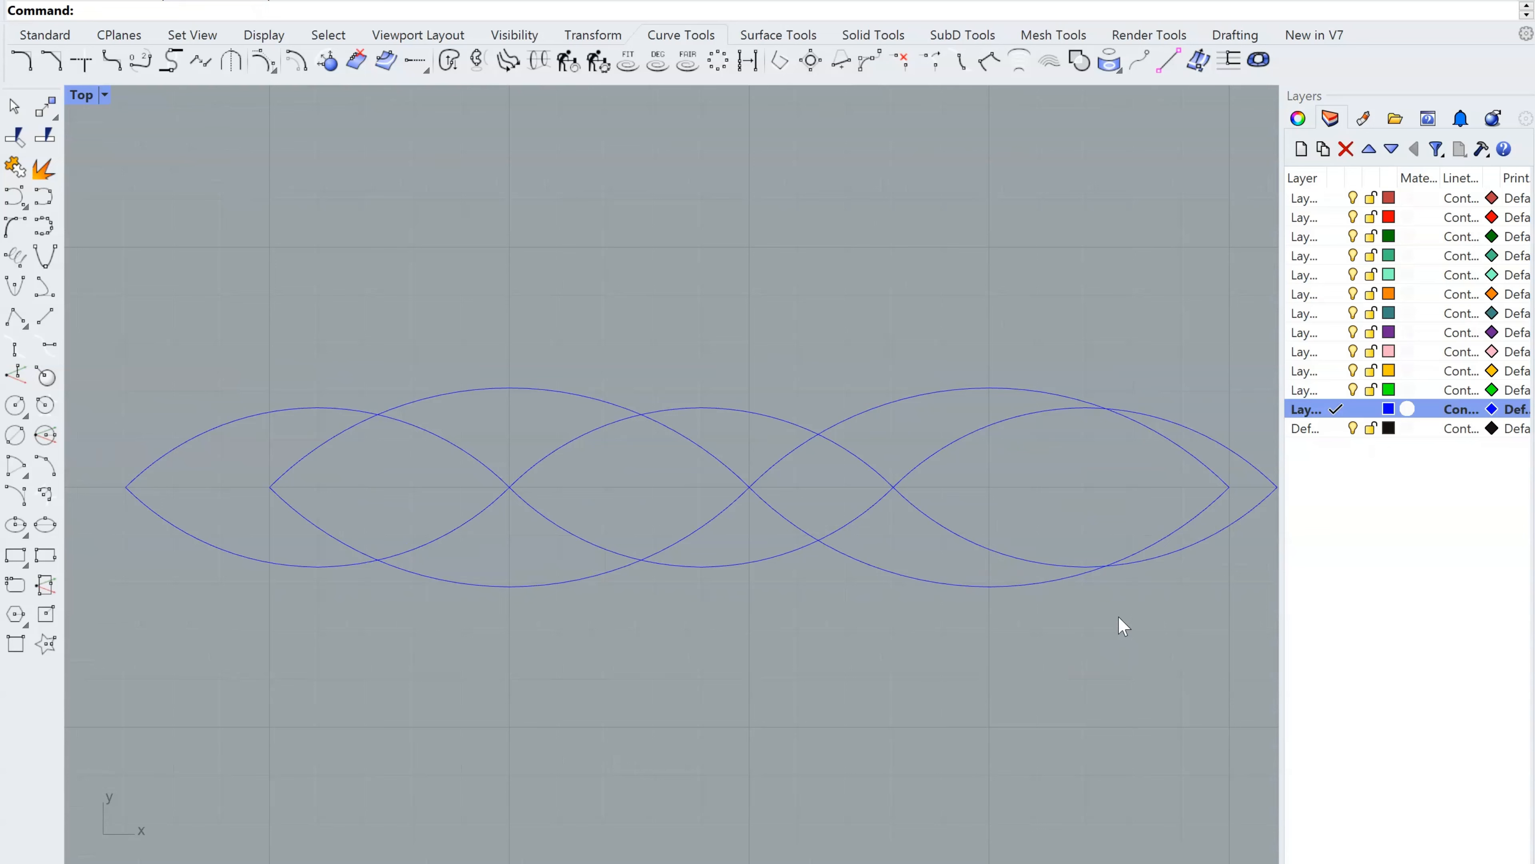
Move the right large leaf left until its centre lies where the last two small leaves meet
{"action": "left_click", "coordinate": [1408, 407]}
{"action": "left_click", "coordinate": [922, 584]}
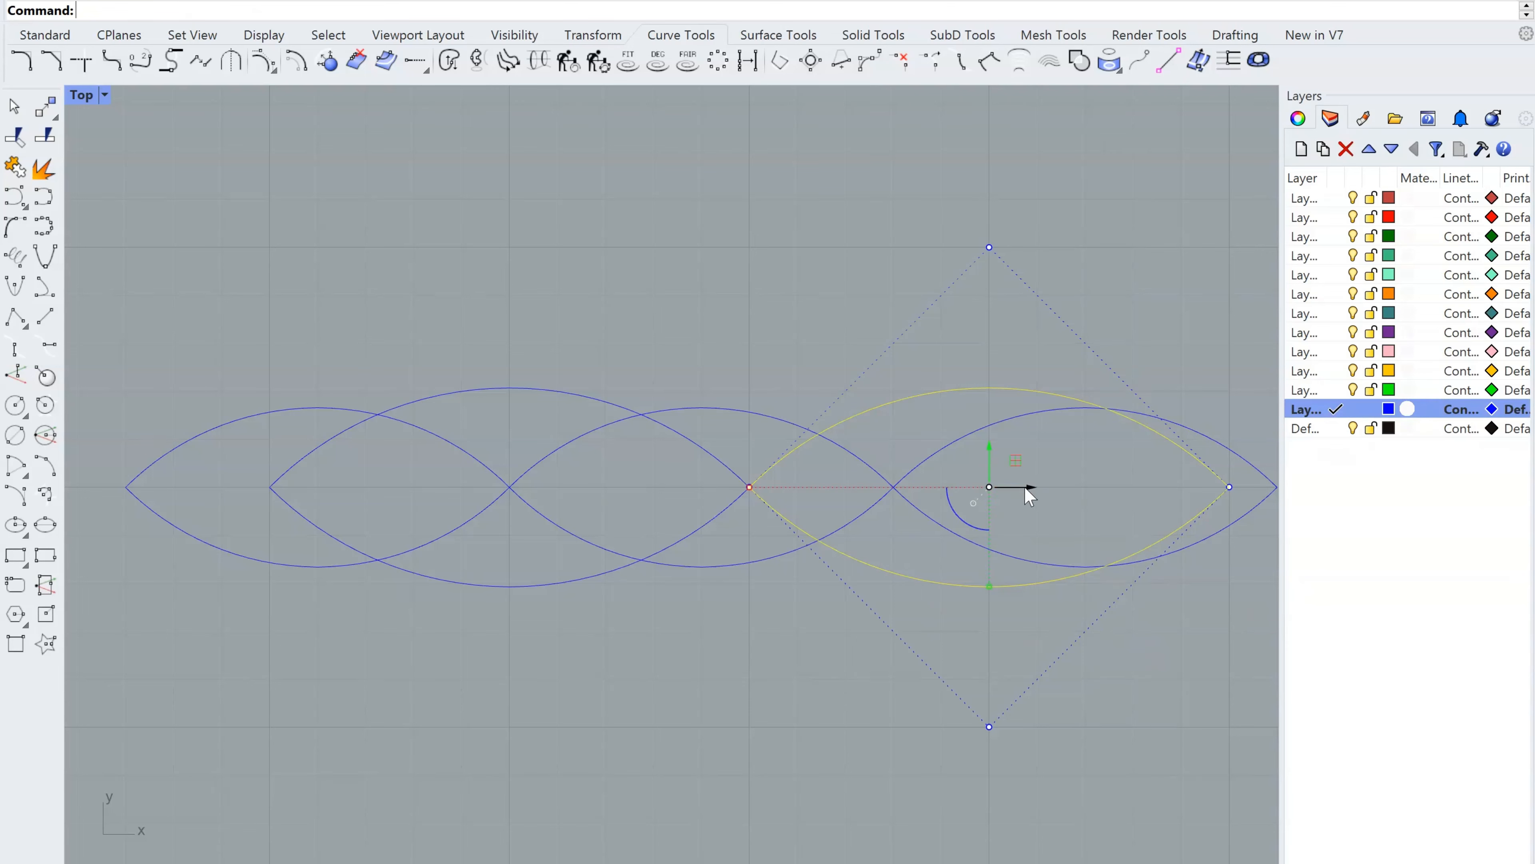
{"action": "left_click_drag", "start_coordinate": [1025, 488], "coordinate": [960, 484]}
{"action": "left_click", "coordinate": [831, 330]}
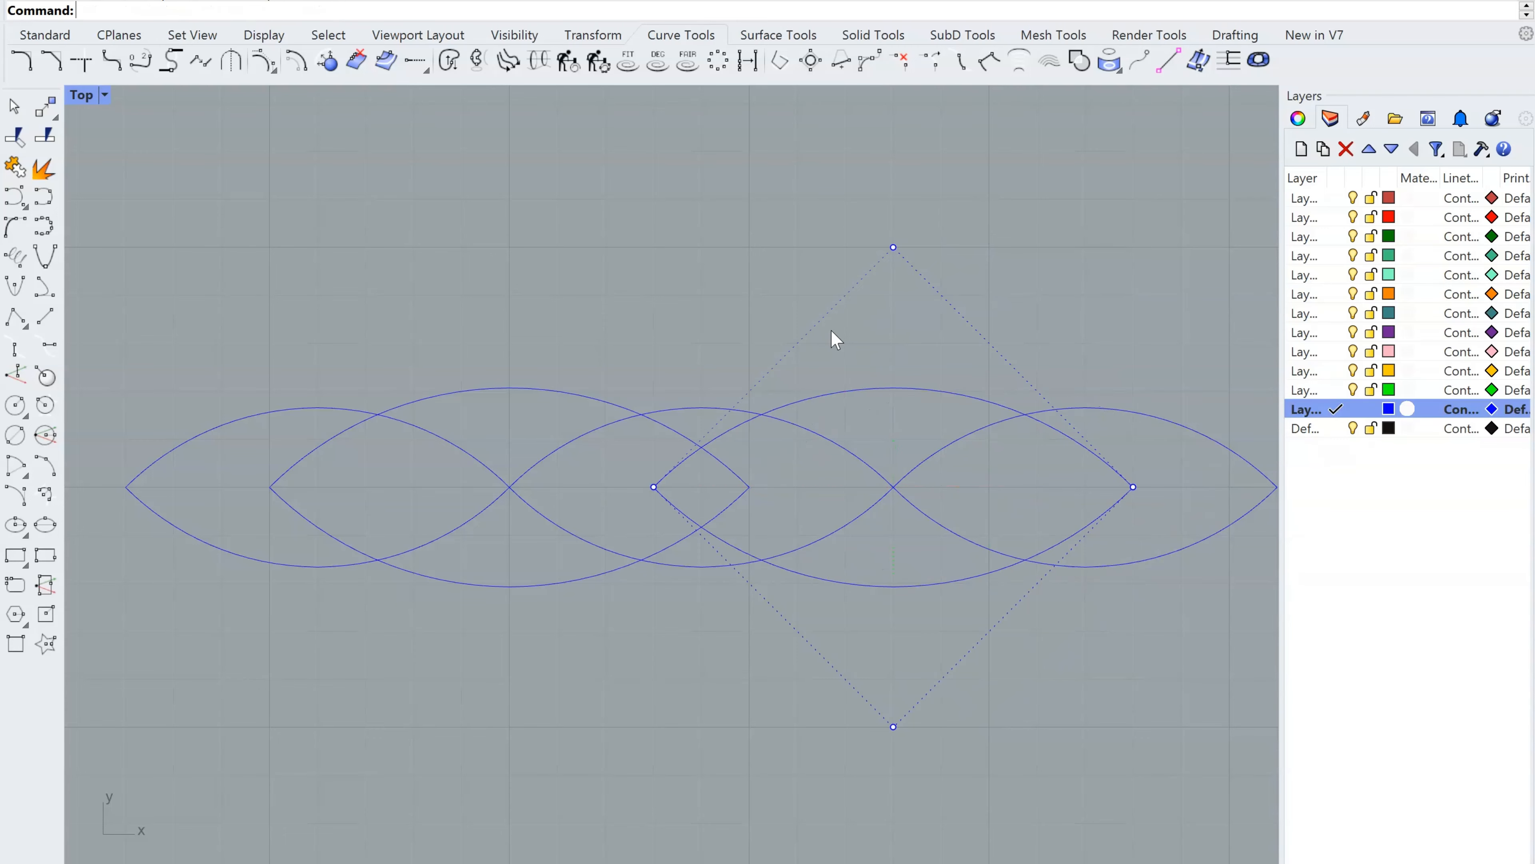
{"action": "right_click_drag", "start_coordinate": [793, 488], "coordinate": [845, 541]}
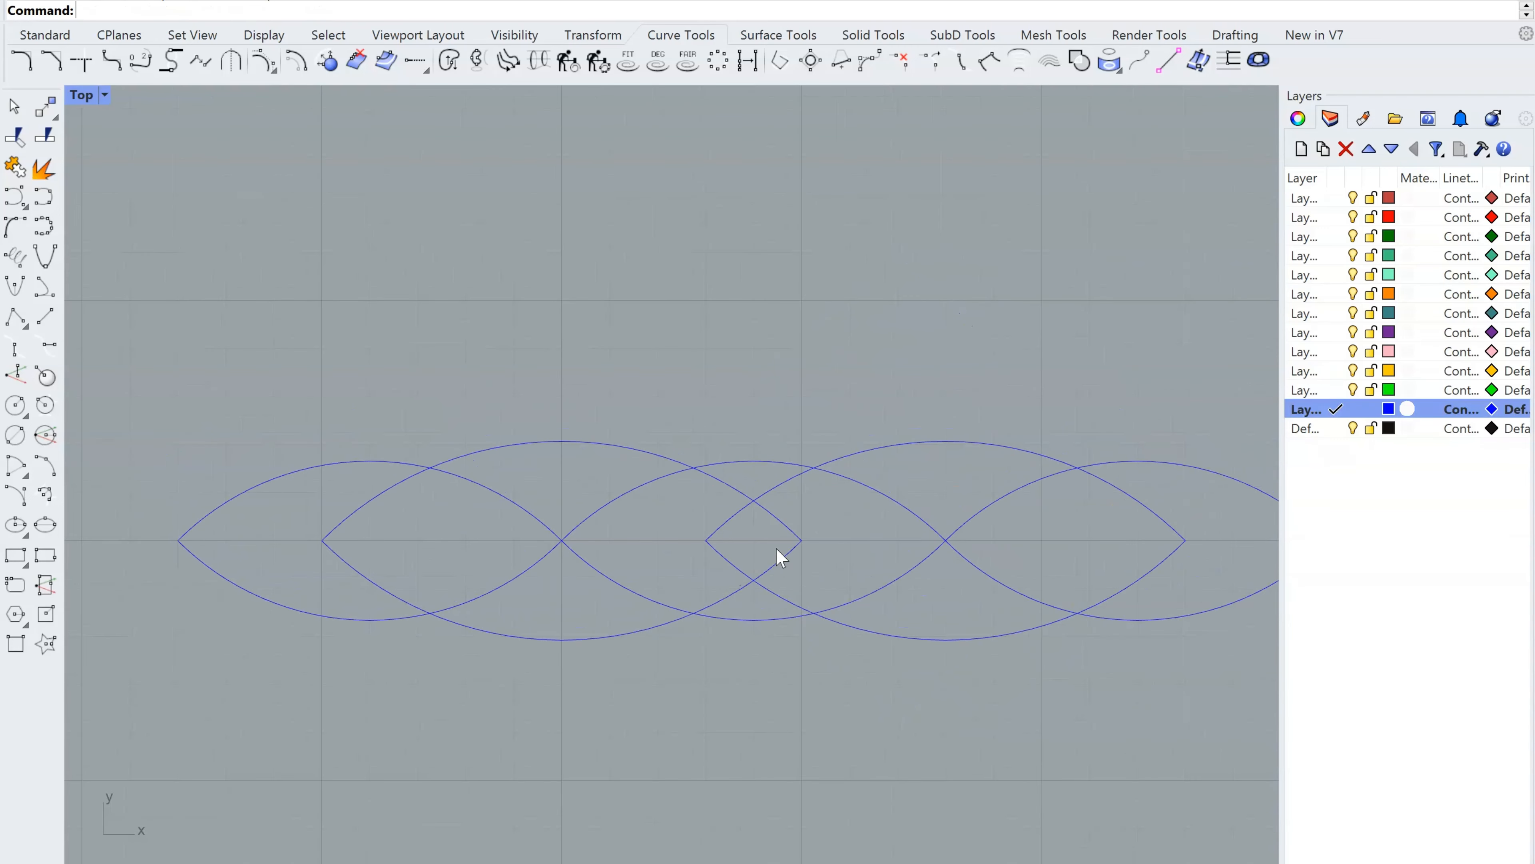
{"action": "right_click_drag", "start_coordinate": [908, 618], "coordinate": [795, 576]}
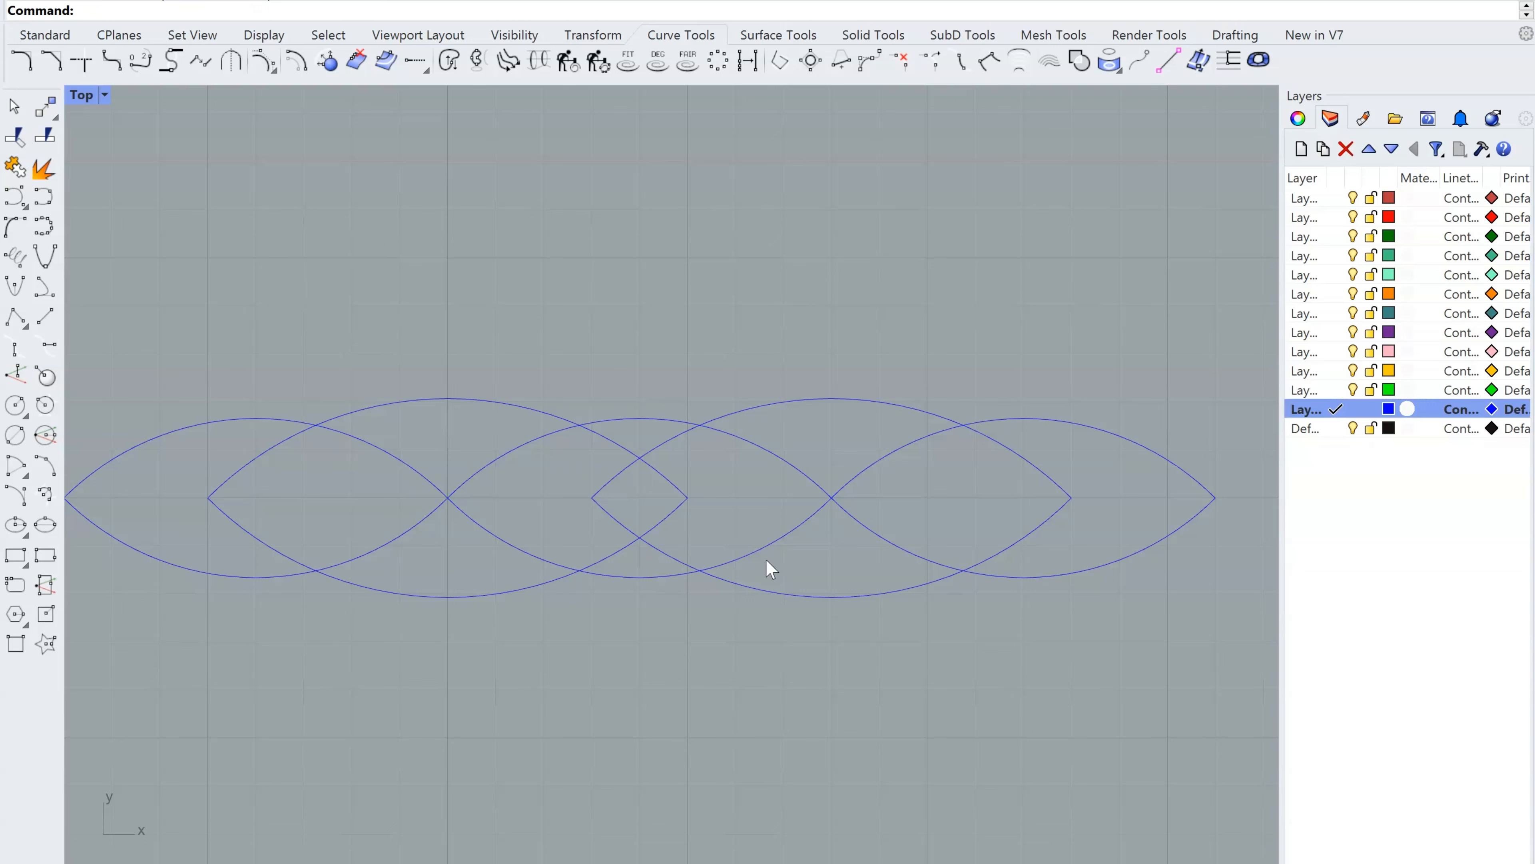
Try to extend the chain with a copy of the leftmost small leaf placed further to the left
{"action": "left_click", "coordinate": [1054, 577]}
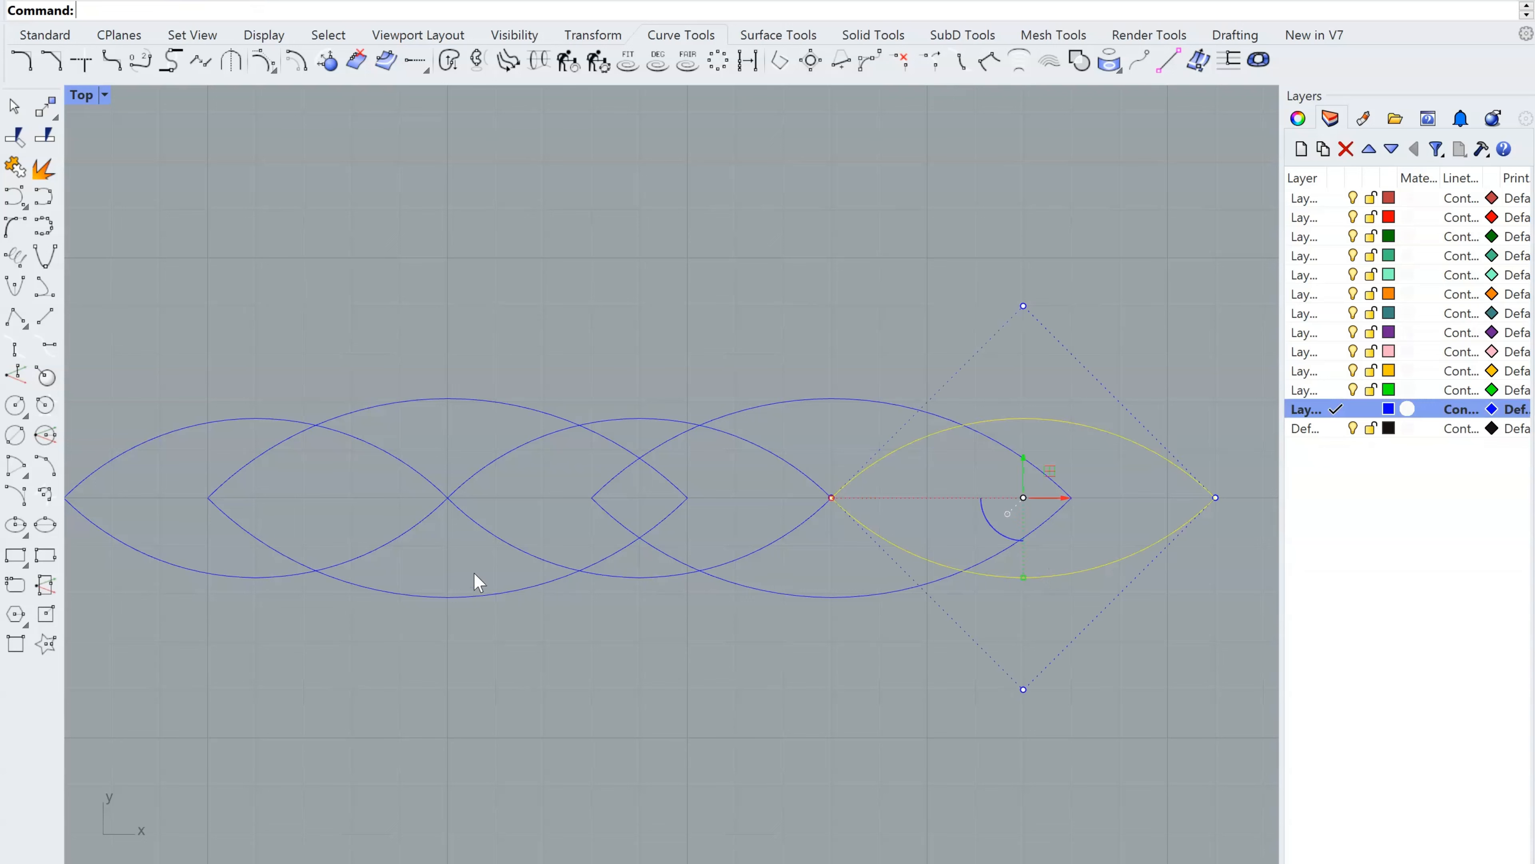
{"action": "left_click", "coordinate": [364, 563]}
{"action": "left_click", "coordinate": [365, 563]}
{"action": "right_click_drag", "start_coordinate": [517, 584], "coordinate": [706, 600]}
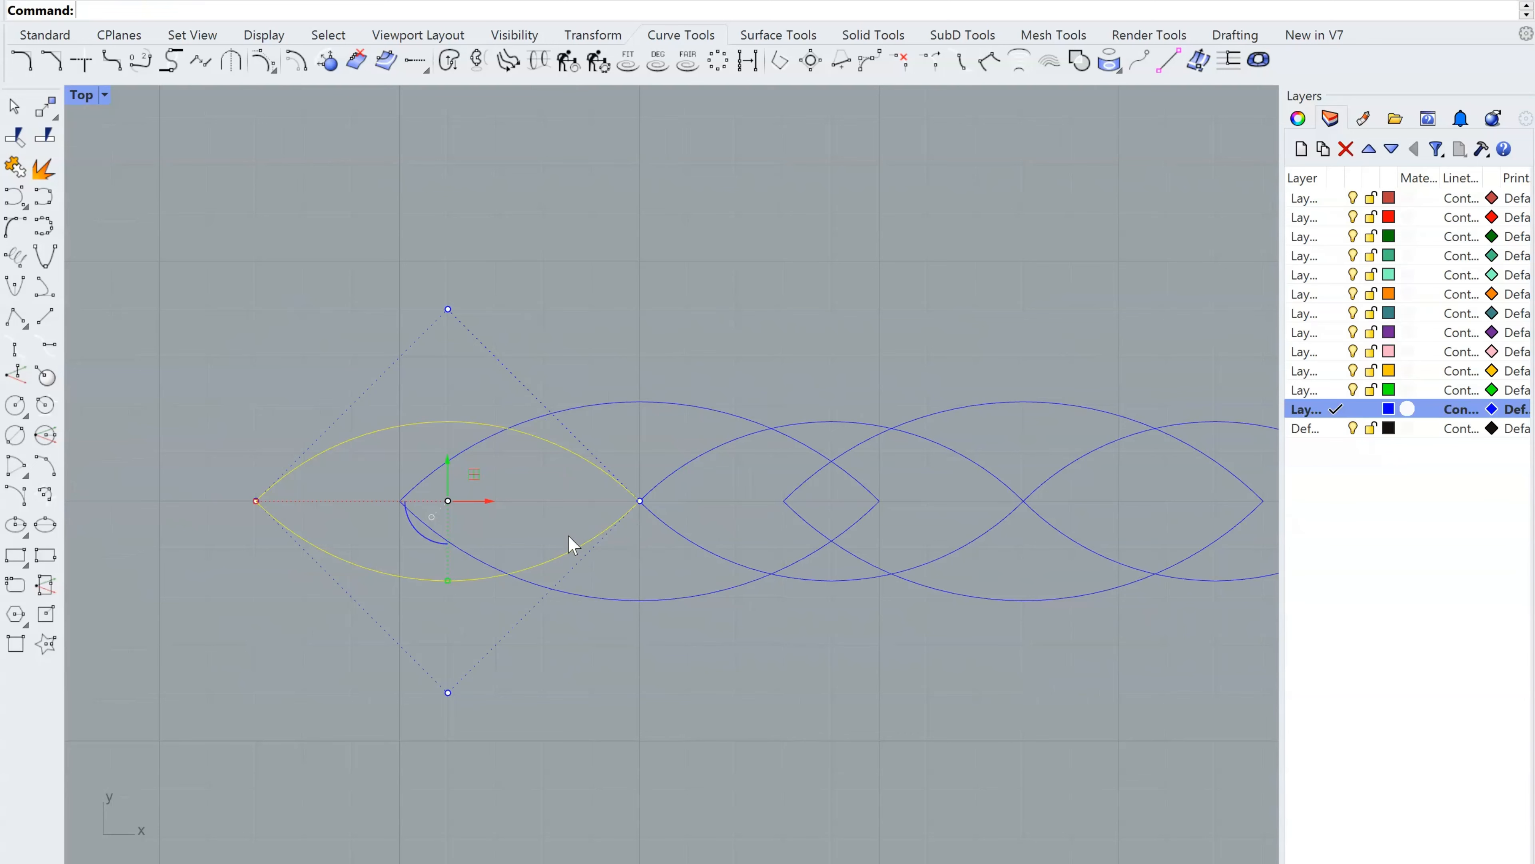
{"action": "right_click_drag", "start_coordinate": [568, 536], "coordinate": [506, 492]}
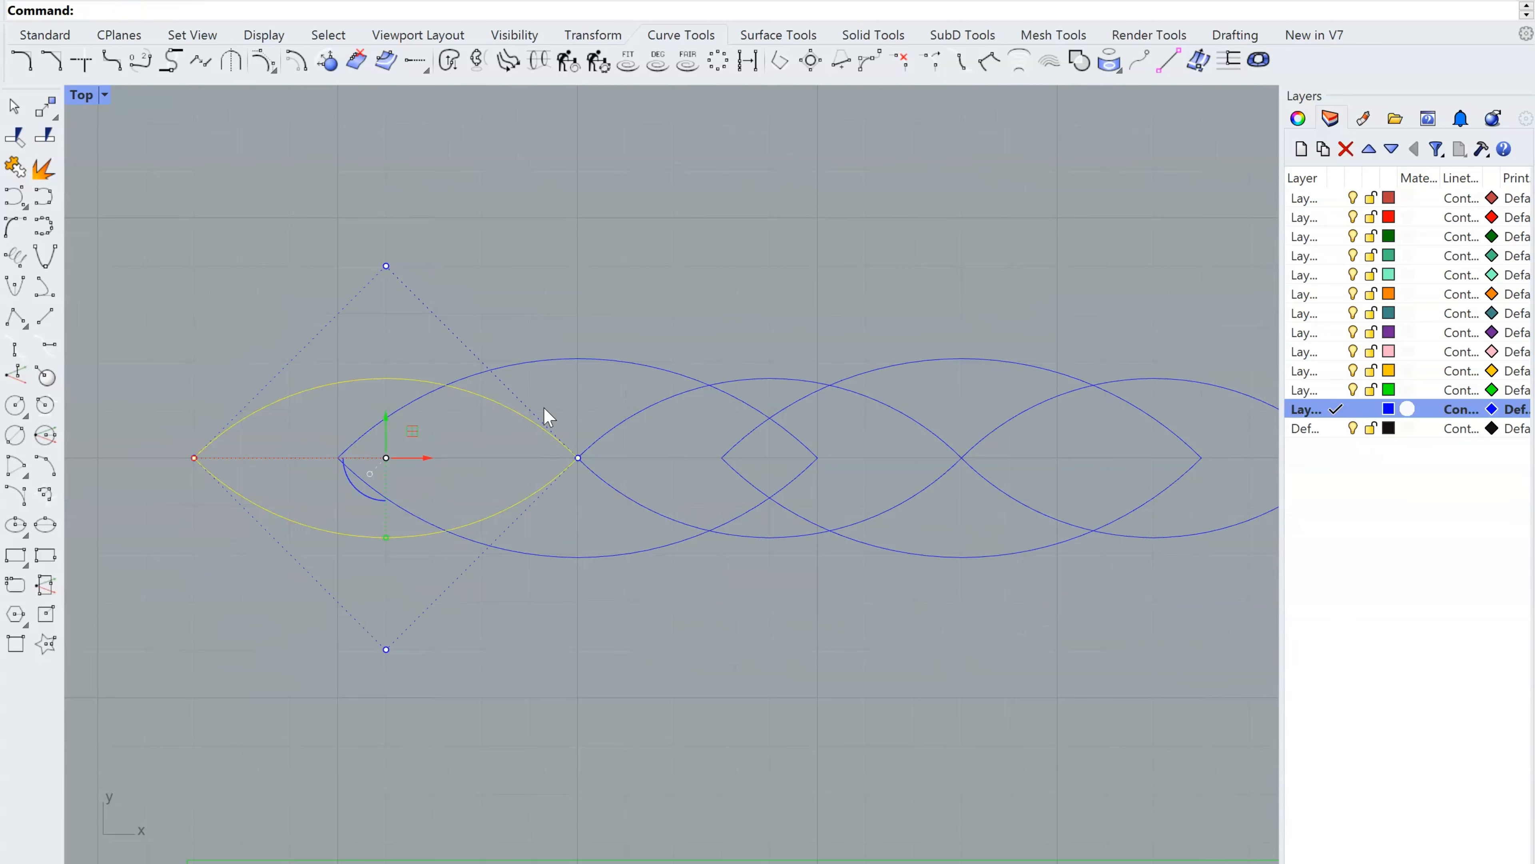
{"action": "scroll", "coordinate": [544, 407], "scroll_direction": "down", "scroll_amount": 5}
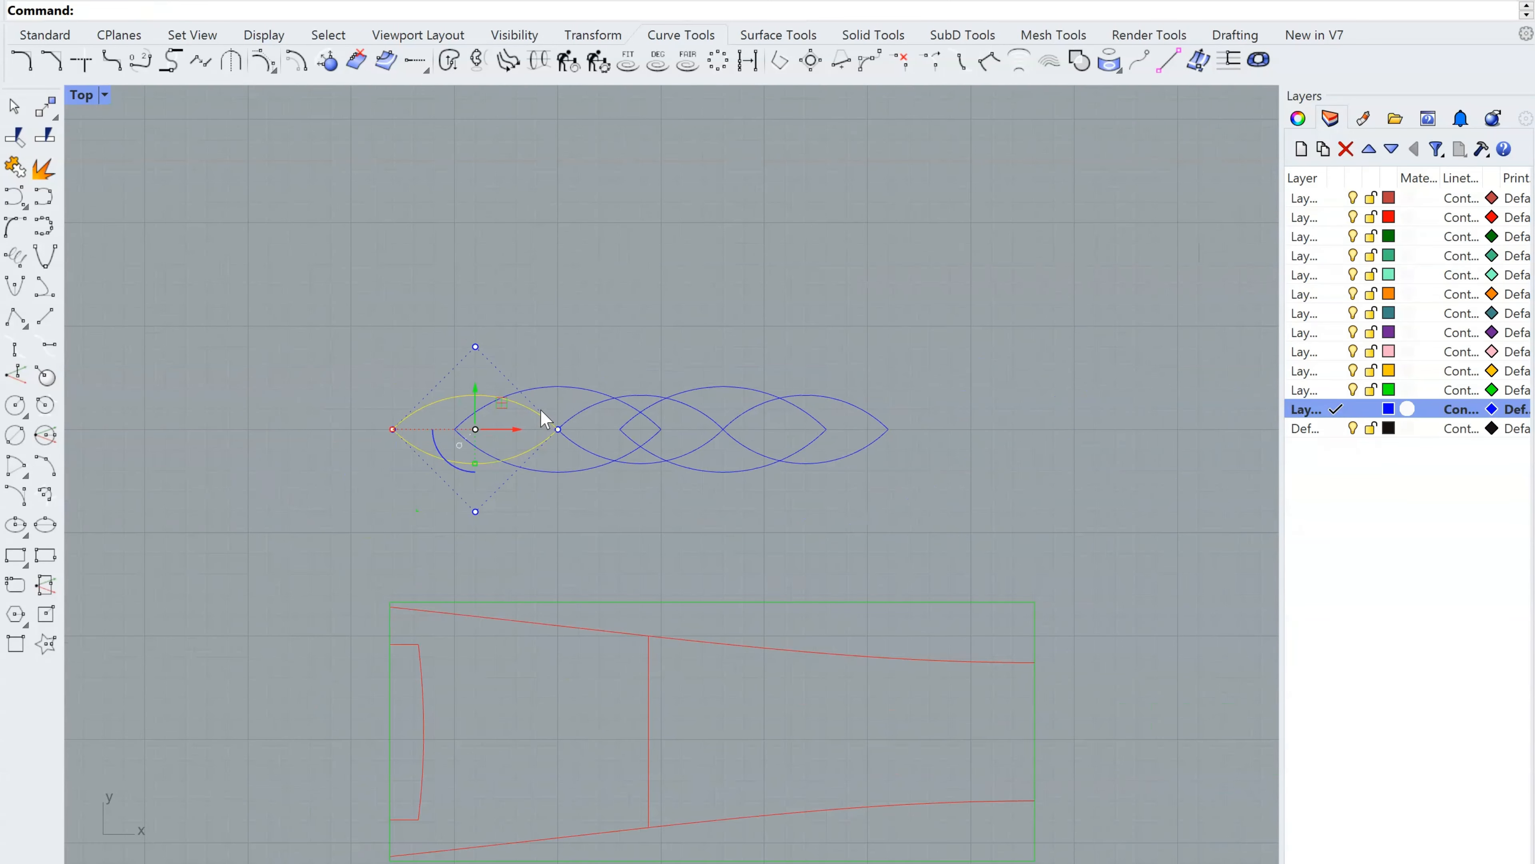
{"action": "scroll", "coordinate": [541, 409], "scroll_direction": "up", "scroll_amount": 3}
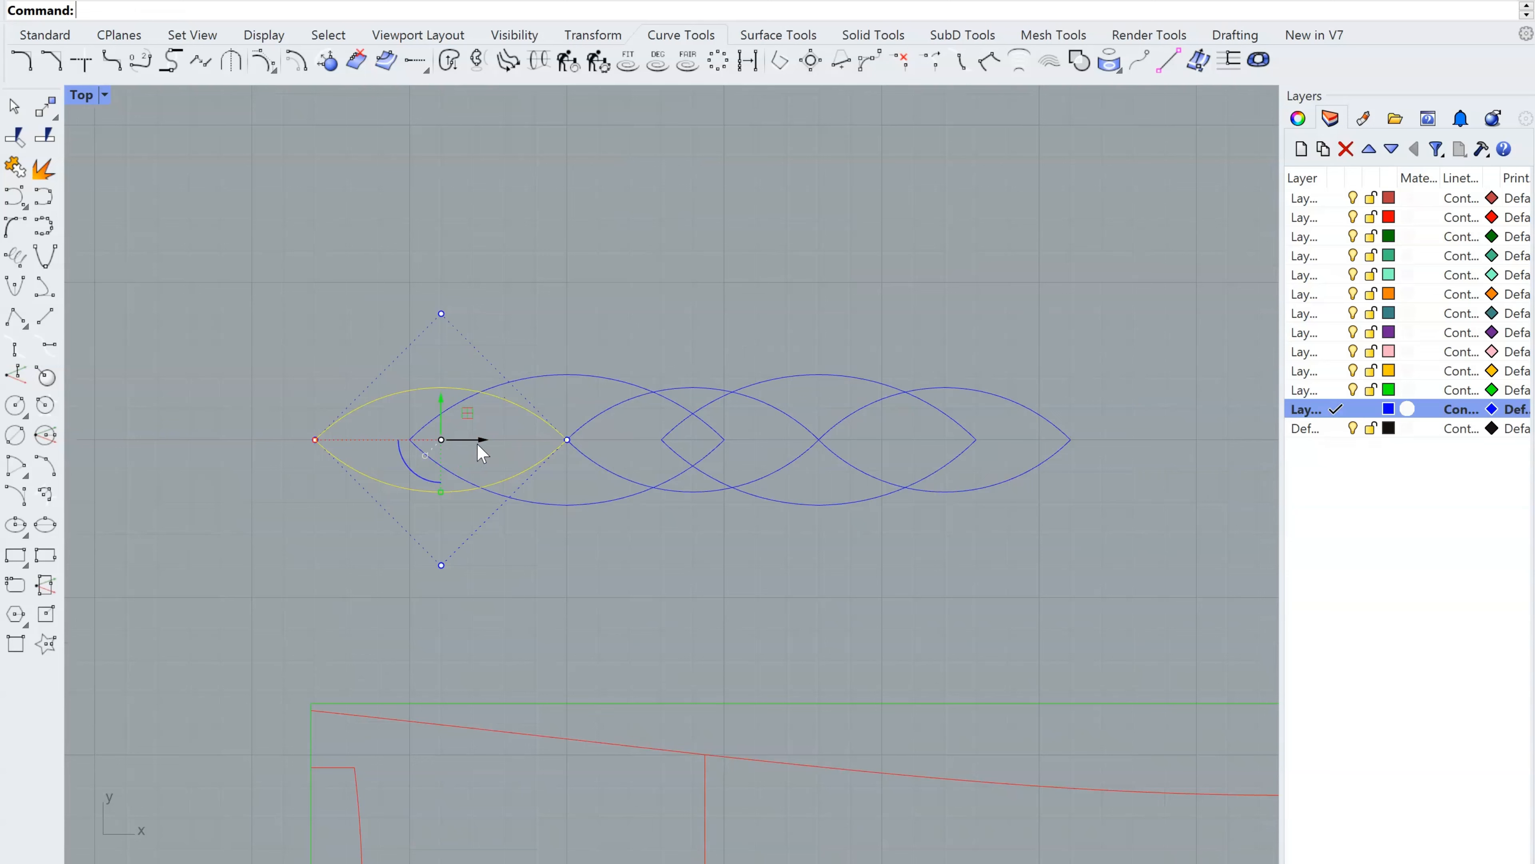
{"action": "left_click_drag", "start_coordinate": [479, 437], "coordinate": [216, 404]}
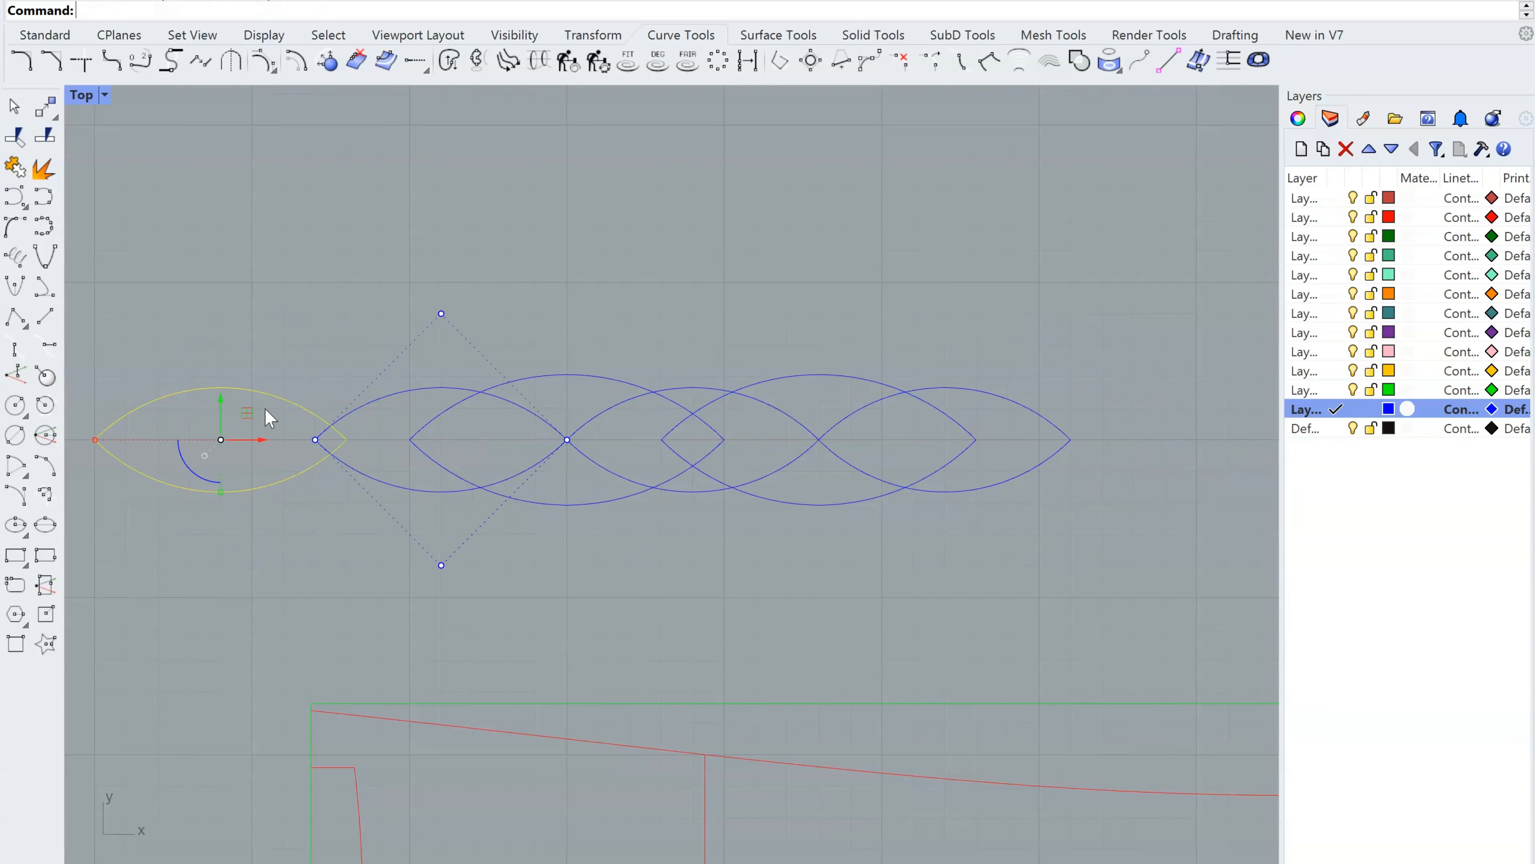
{"action": "left_click", "coordinate": [503, 330]}
{"action": "key", "text": "ctrl+z"}
Try to extend the leaf chain by copying the right large leaf horizontally to both ends
{"action": "left_click", "coordinate": [944, 465]}
{"action": "right_click_drag", "start_coordinate": [1049, 501], "coordinate": [894, 543]}
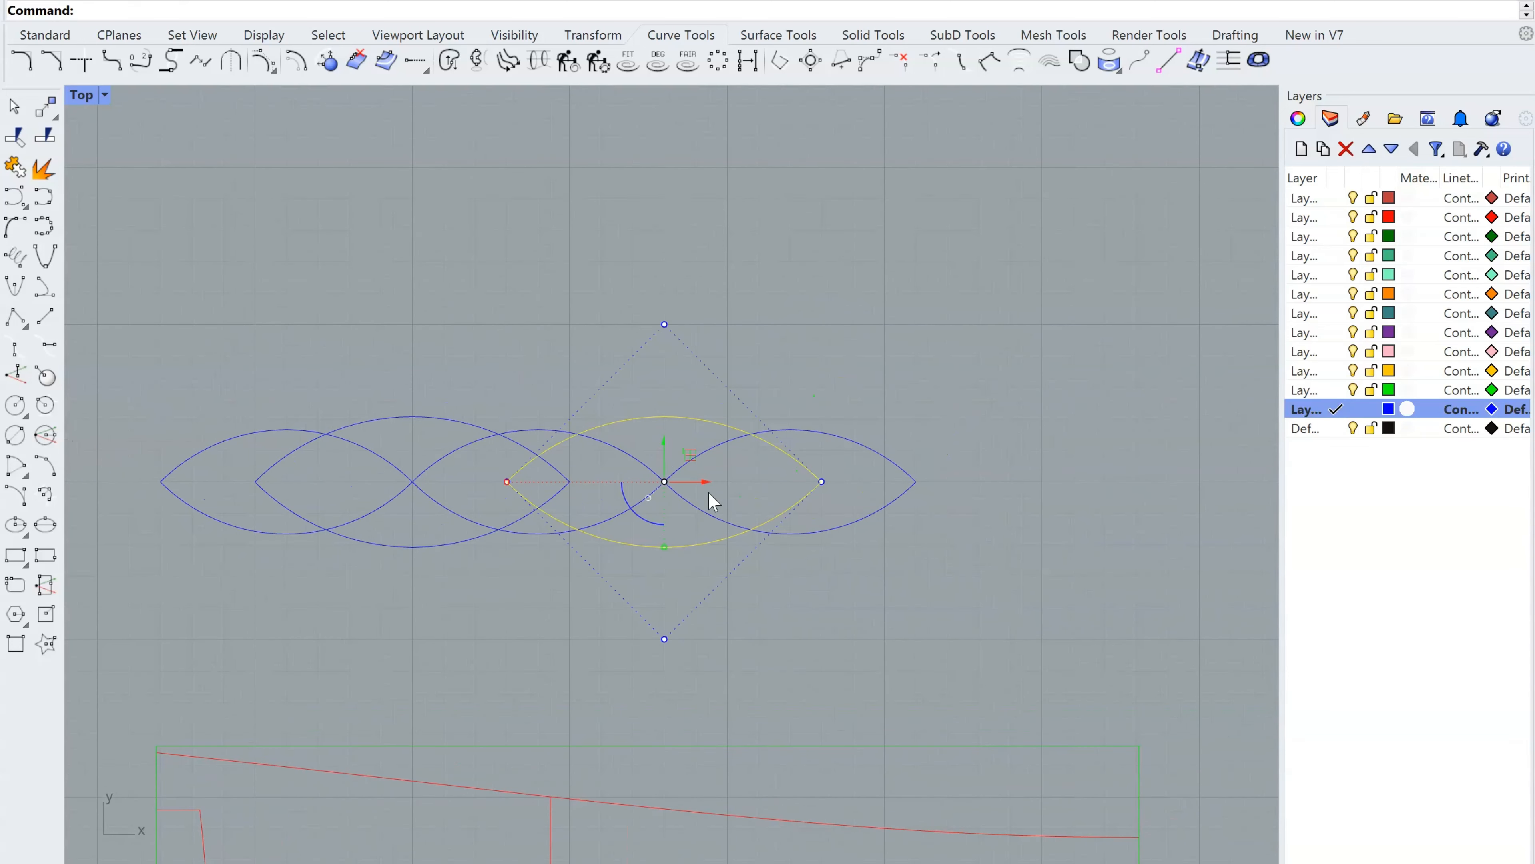
{"action": "left_click_drag", "start_coordinate": [705, 483], "coordinate": [1005, 494], "text": "alt"}
{"action": "right_click_drag", "start_coordinate": [657, 544], "coordinate": [940, 490]}
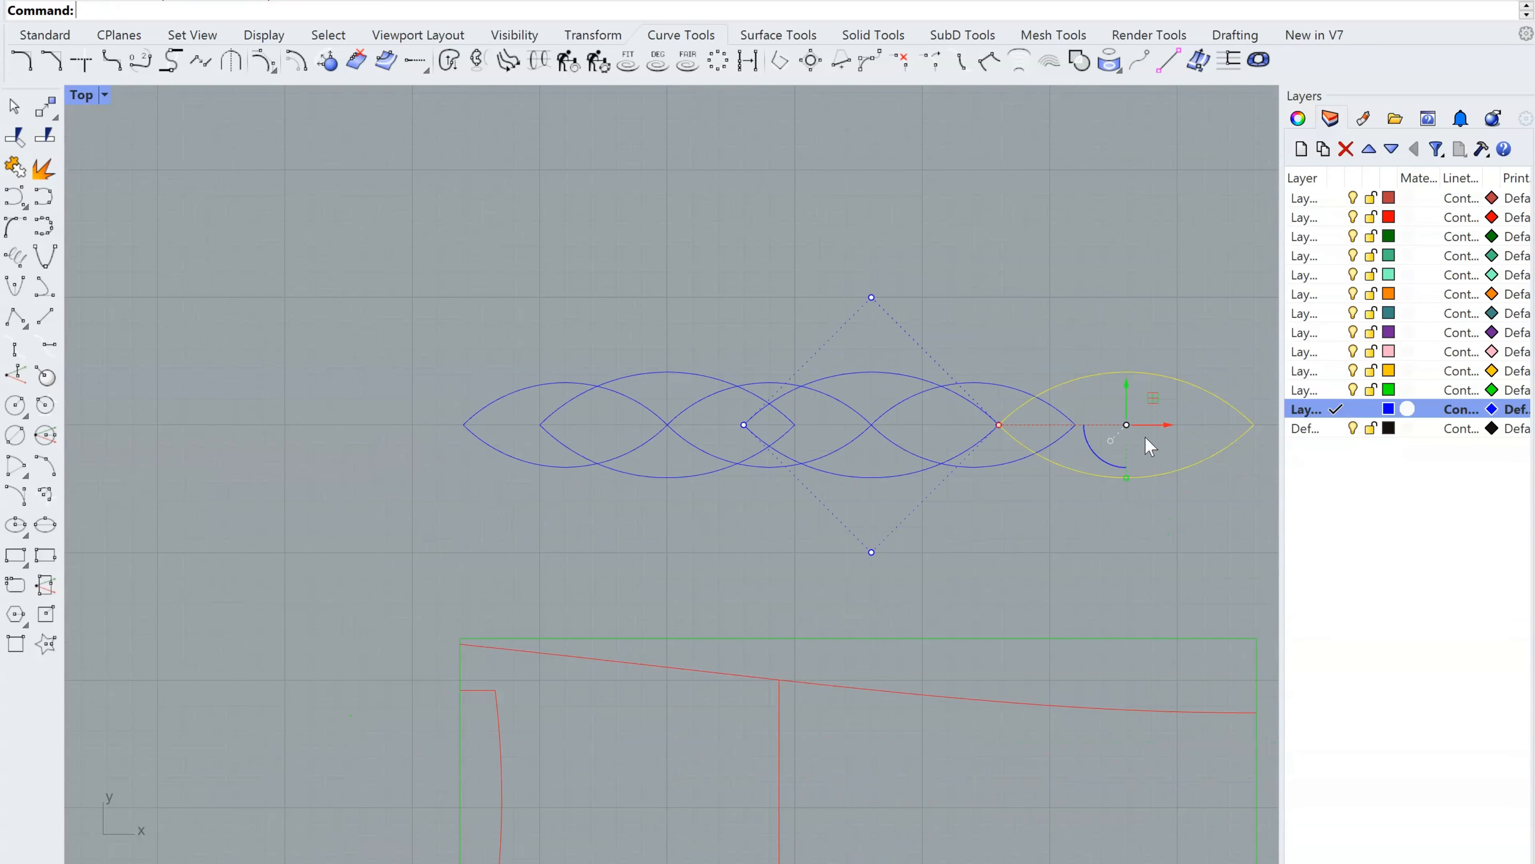
{"action": "left_click_drag", "start_coordinate": [1160, 427], "coordinate": [450, 425]}
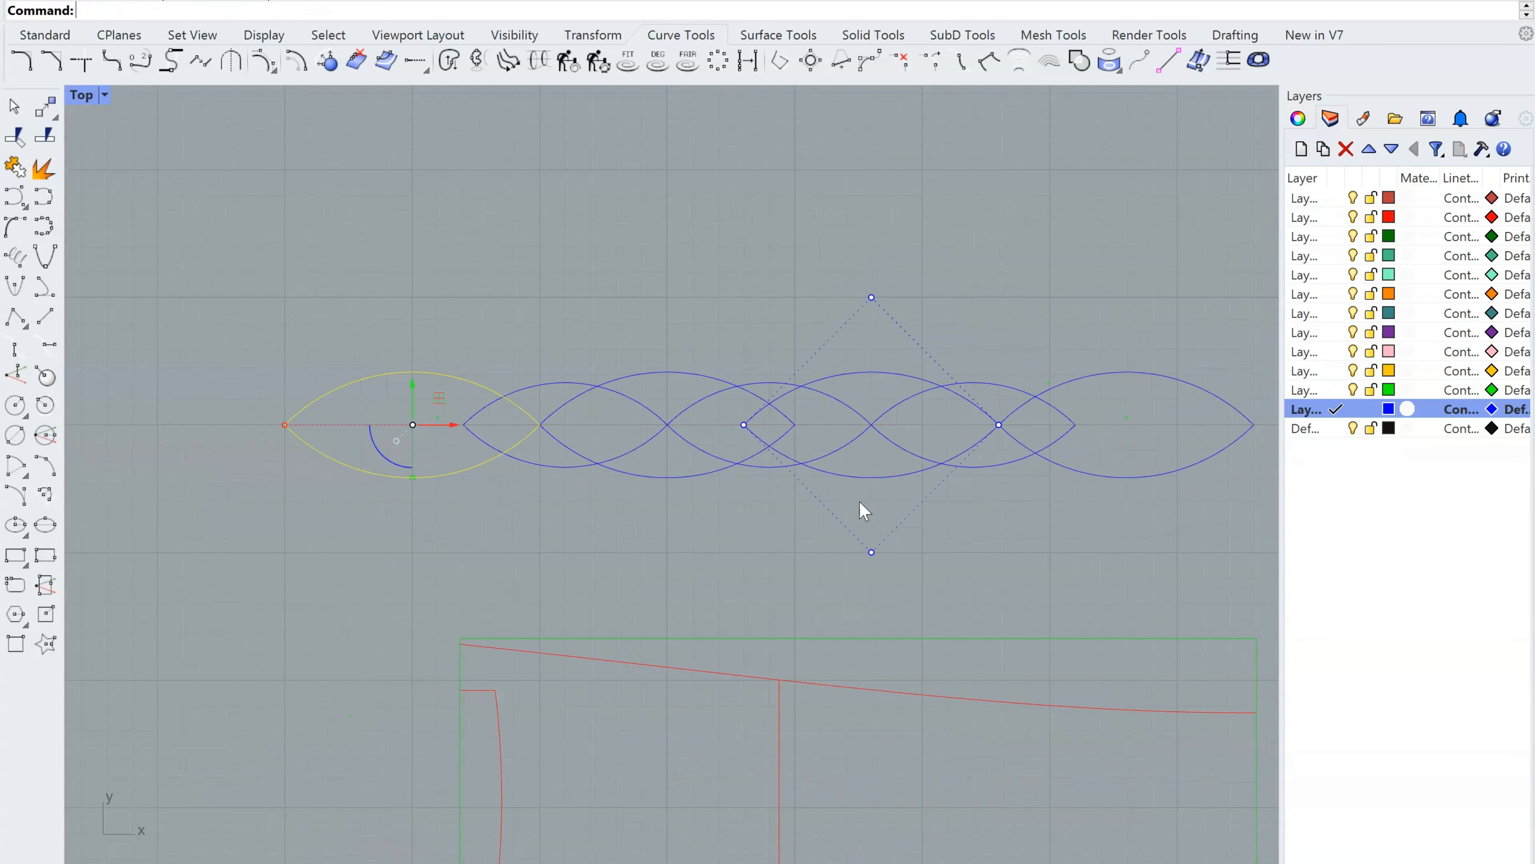
{"action": "key", "text": "Escape"}
{"action": "key", "text": "Escape"}
Delete the three rightmost leaves and the leftmost large leaf, keeping one large leaf with the two small leaves meeting at its centre
{"action": "right_click_drag", "start_coordinate": [1011, 543], "coordinate": [773, 555]}
{"action": "scroll", "coordinate": [825, 458], "scroll_direction": "up", "scroll_amount": 4}
{"action": "left_click", "coordinate": [790, 516]}
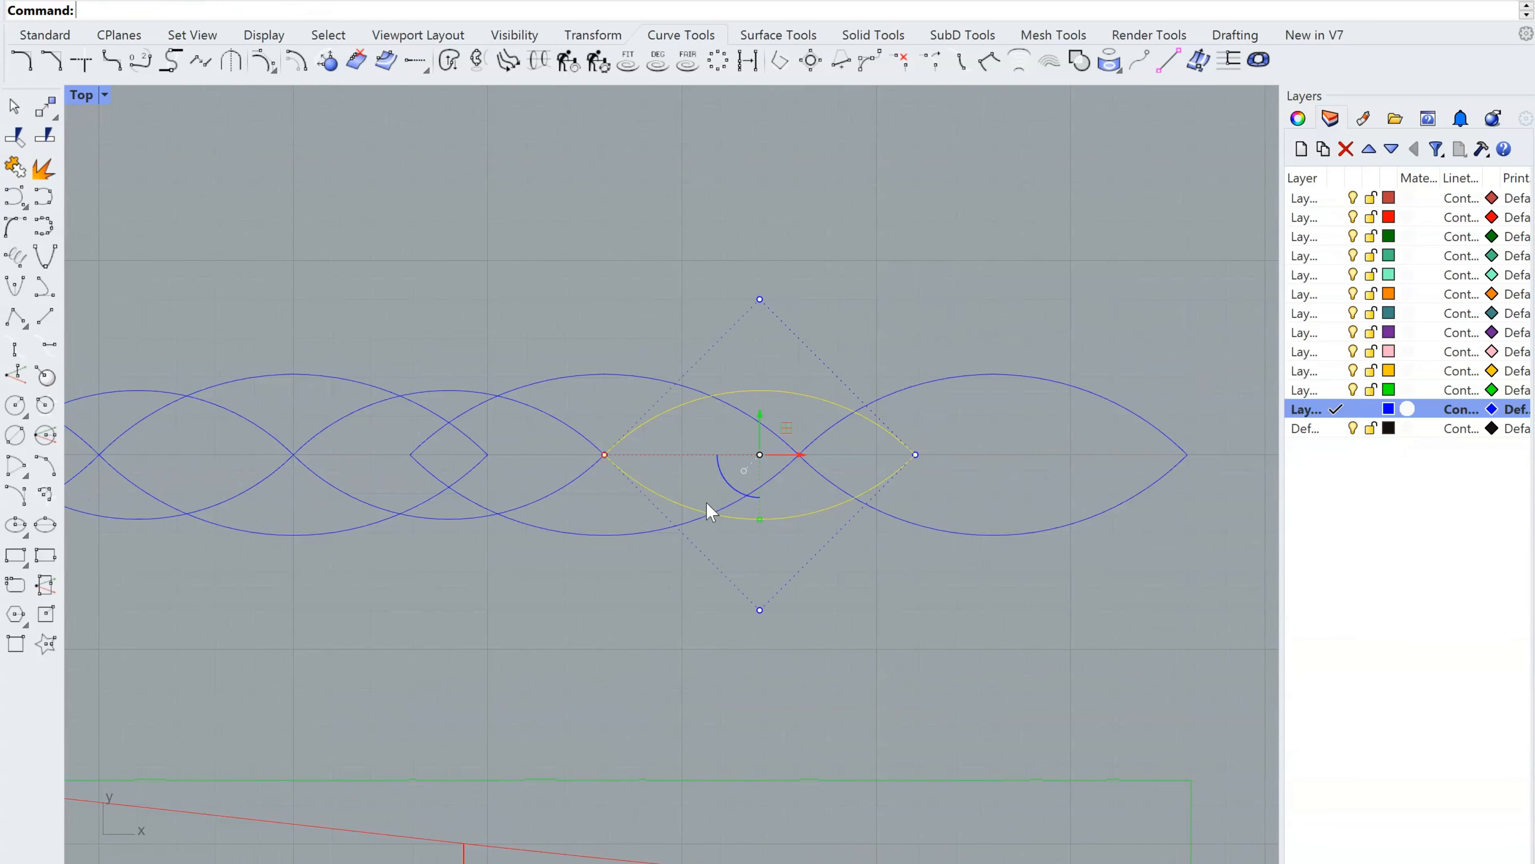
{"action": "mouse_move", "coordinate": [709, 511]}
{"action": "right_mouse_down"}
{"action": "mouse_move", "coordinate": [1019, 551]}
{"action": "mouse_move", "coordinate": [867, 535]}
{"action": "mouse_move", "coordinate": [893, 528]}
{"action": "right_mouse_up"}
{"action": "left_click", "coordinate": [848, 611]}
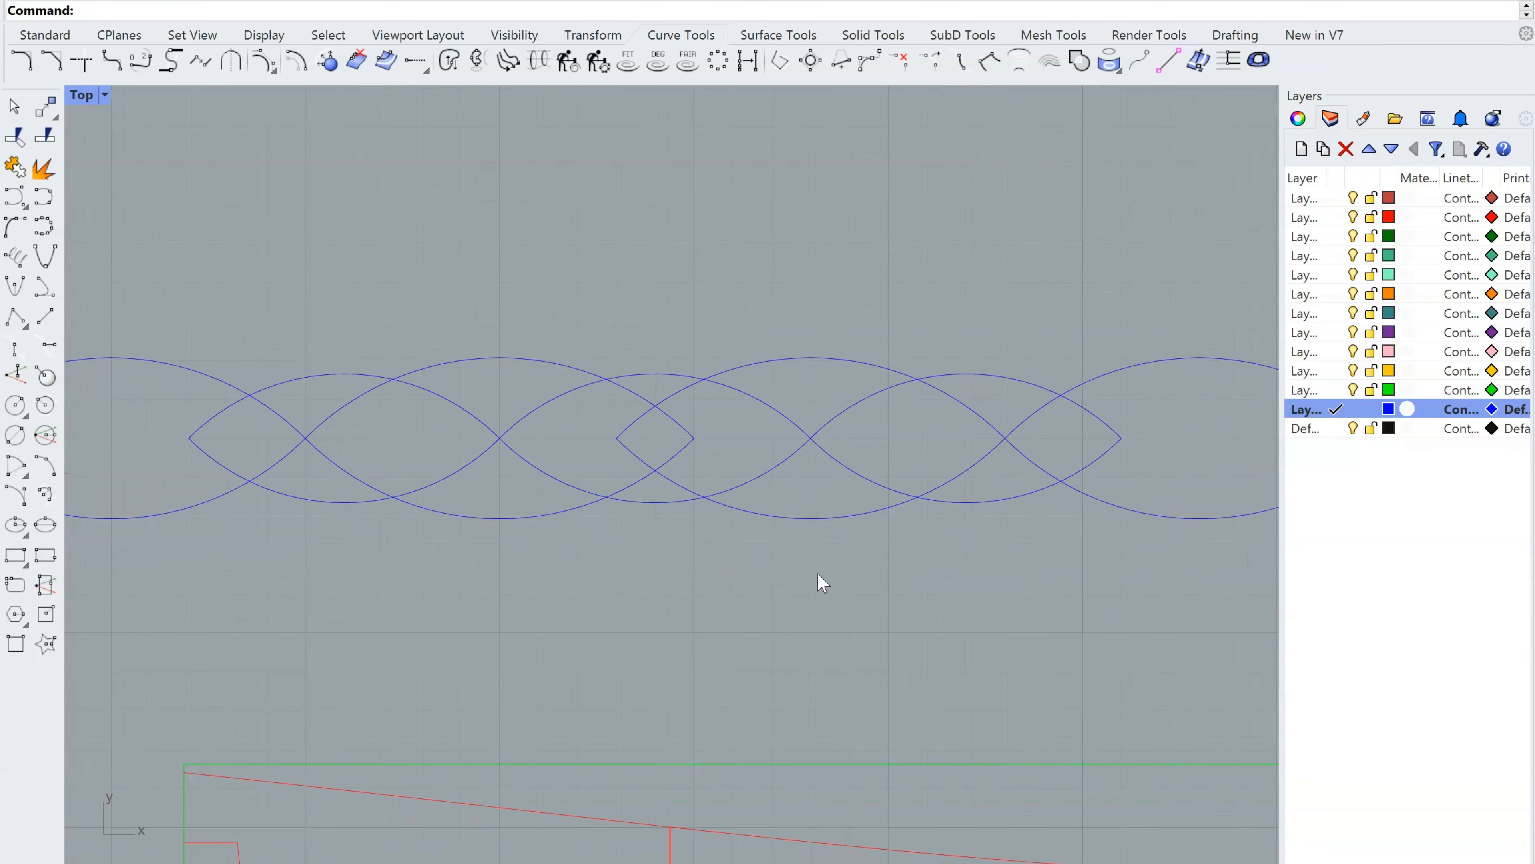
{"action": "scroll", "coordinate": [858, 579], "scroll_direction": "down", "scroll_amount": 3}
{"action": "left_click_drag", "start_coordinate": [1125, 605], "coordinate": [888, 417]}
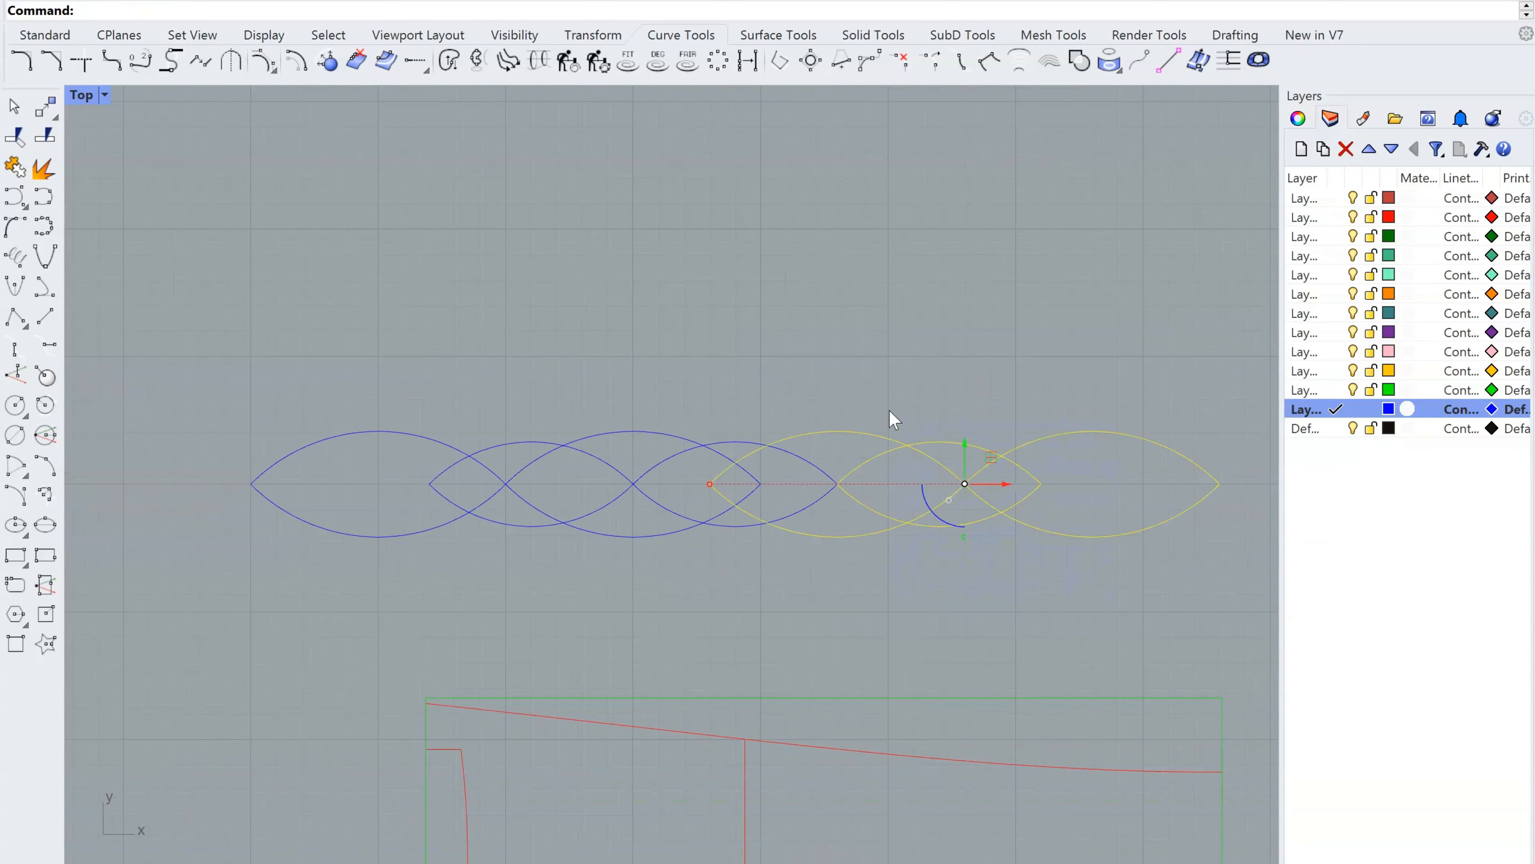
{"action": "key", "text": "Delete"}
{"action": "left_click_drag", "start_coordinate": [353, 583], "coordinate": [178, 401]}
{"action": "key", "text": "Delete"}
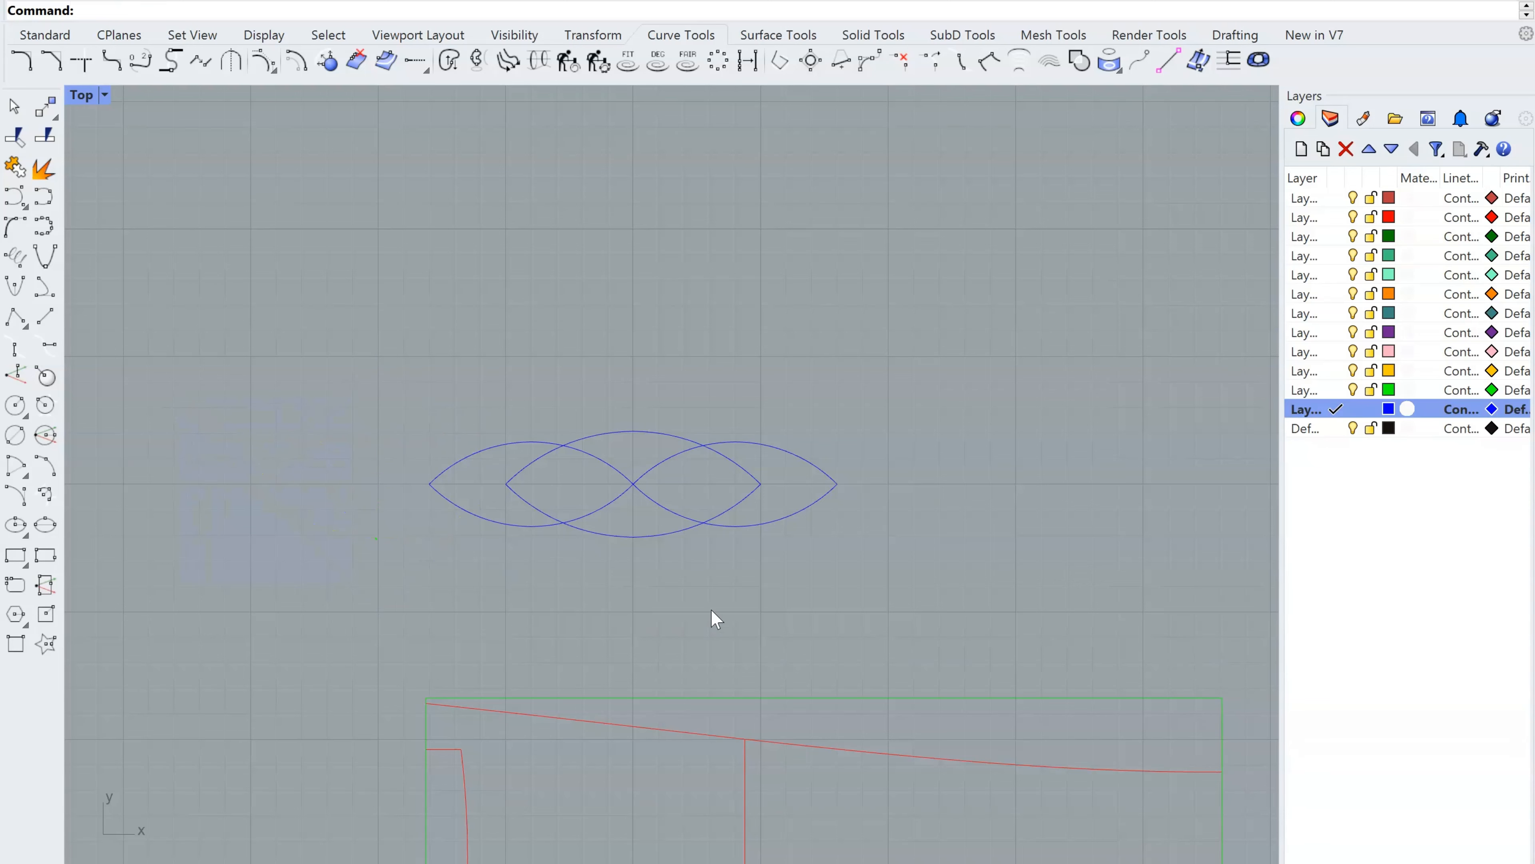
Try to extend the chain with horizontal copies of the whole three-leaf motif on both sides
{"action": "left_click_drag", "start_coordinate": [713, 613], "coordinate": [425, 391]}
{"action": "scroll", "coordinate": [639, 499], "scroll_direction": "up", "scroll_amount": 2}
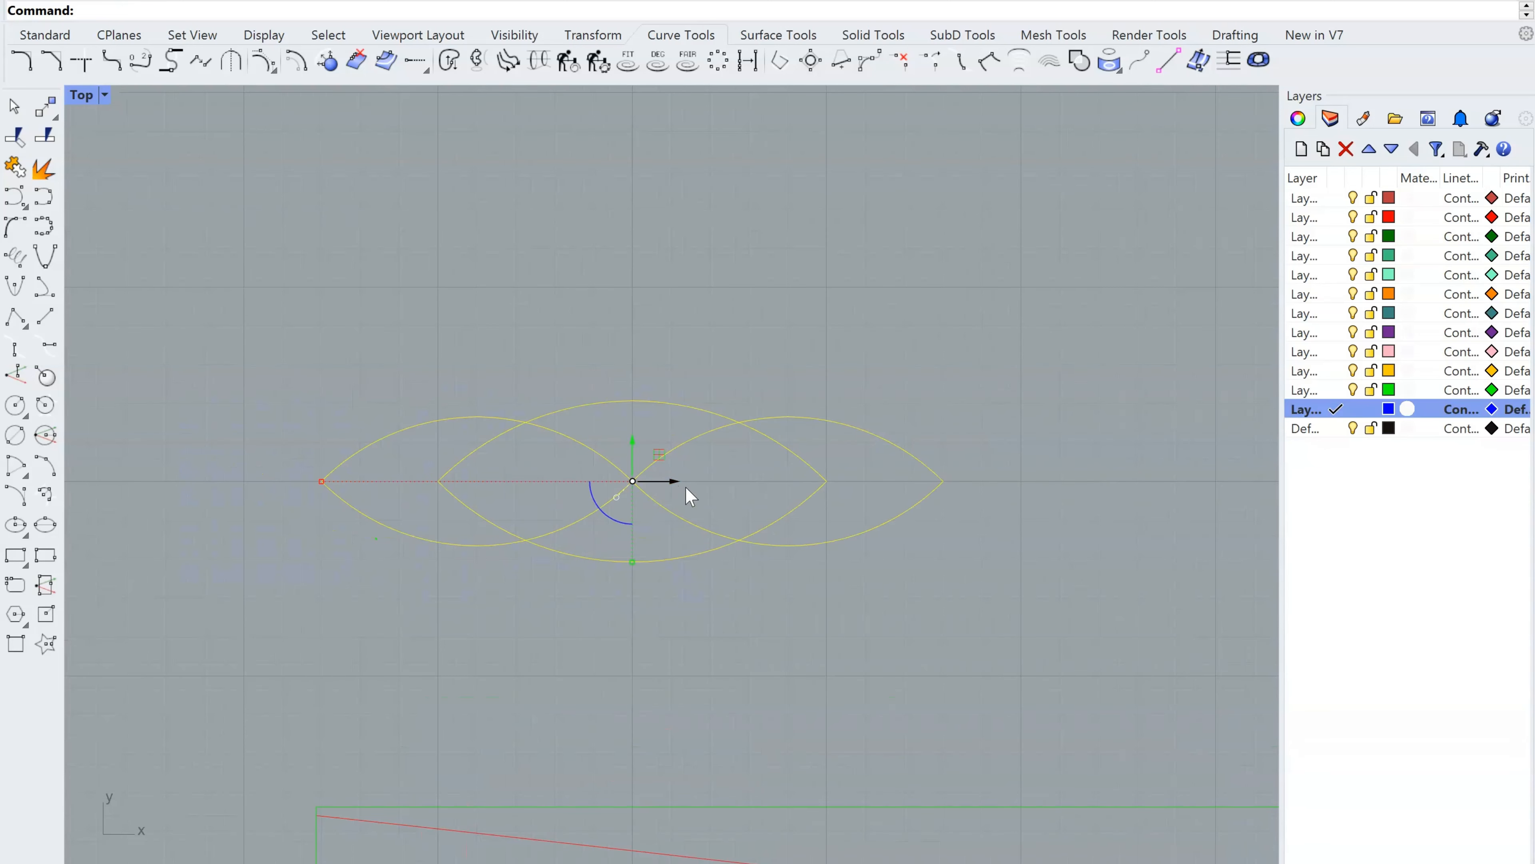
{"action": "left_click_drag", "start_coordinate": [671, 481], "coordinate": [617, 500]}
{"action": "key", "text": "alt"}
{"action": "scroll", "coordinate": [908, 512], "scroll_direction": "down", "scroll_amount": 3}
{"action": "left_click", "coordinate": [656, 574]}
{"action": "scroll", "coordinate": [870, 580], "scroll_direction": "up", "scroll_amount": 3}
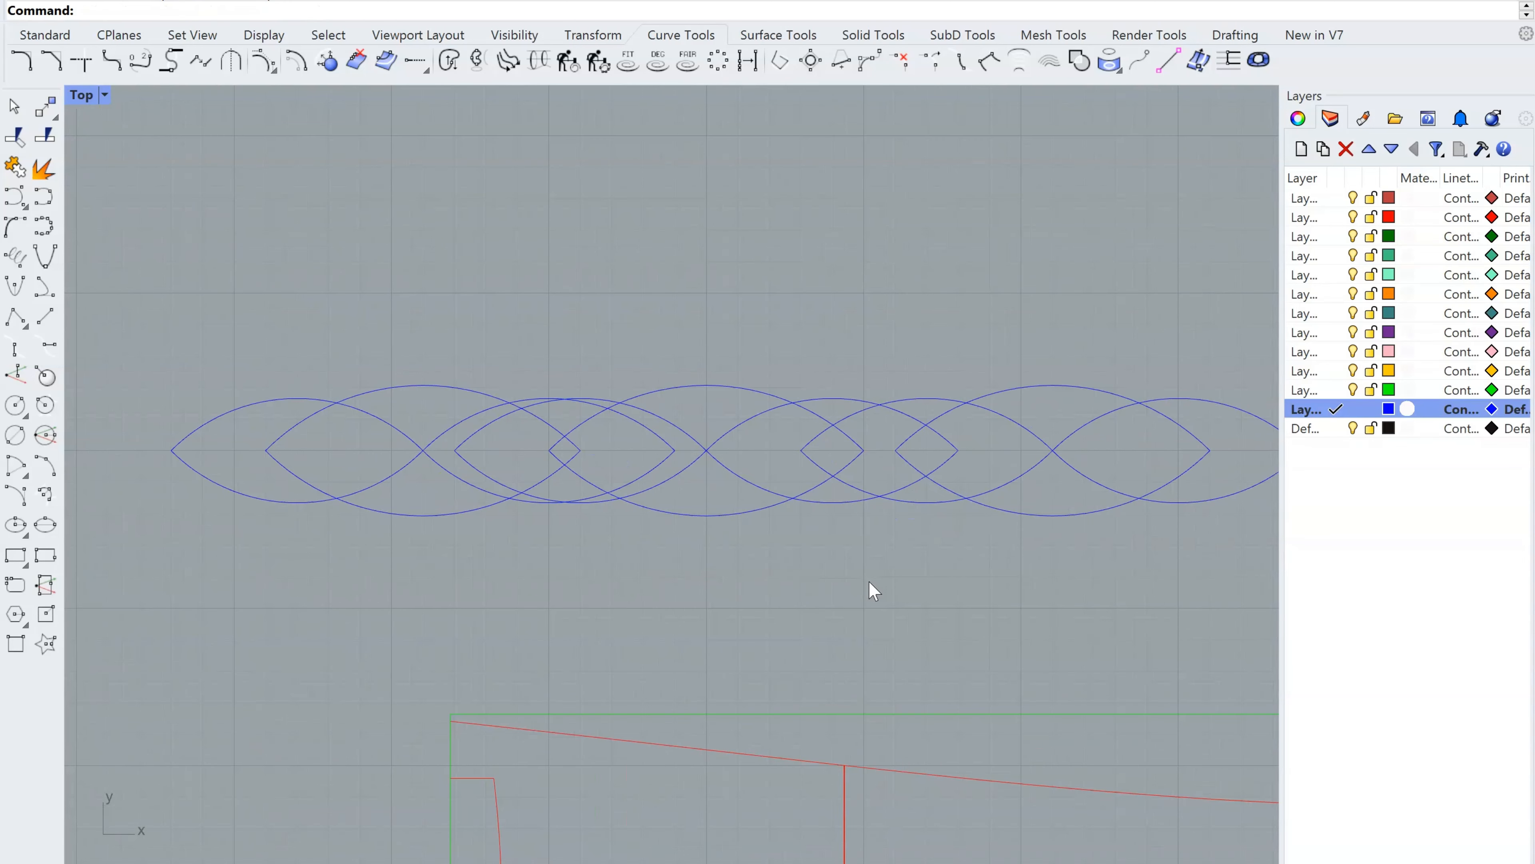
Undo both copies of the three-leaf motif
{"action": "key", "text": "ctrl+z"}
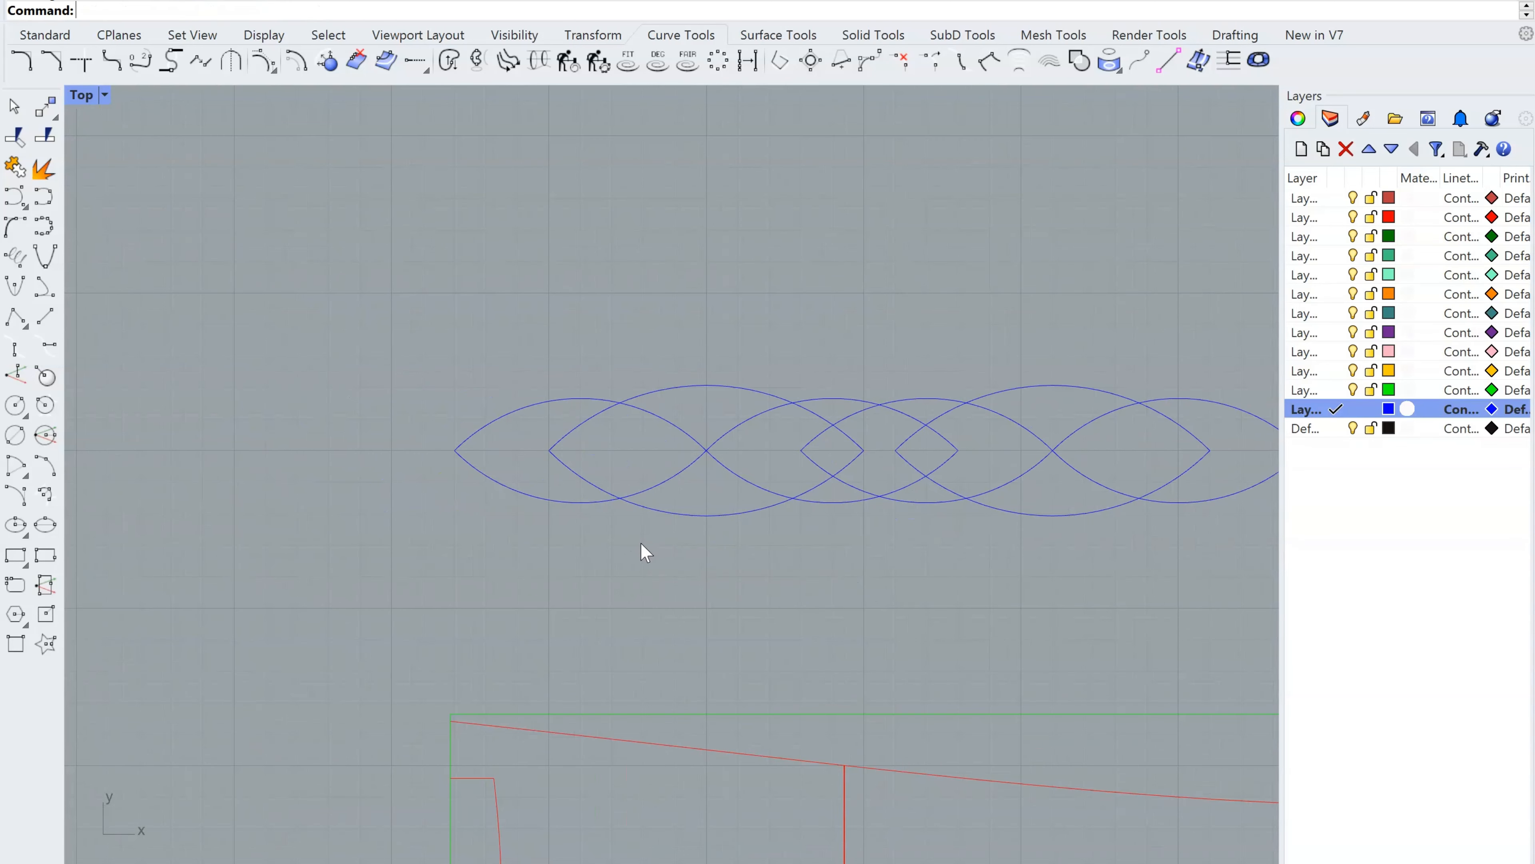
{"action": "scroll", "coordinate": [641, 548], "scroll_direction": "down", "scroll_amount": 3}
{"action": "scroll", "coordinate": [907, 514], "scroll_direction": "up", "scroll_amount": 3}
{"action": "right_click_drag", "start_coordinate": [917, 542], "coordinate": [957, 562]}
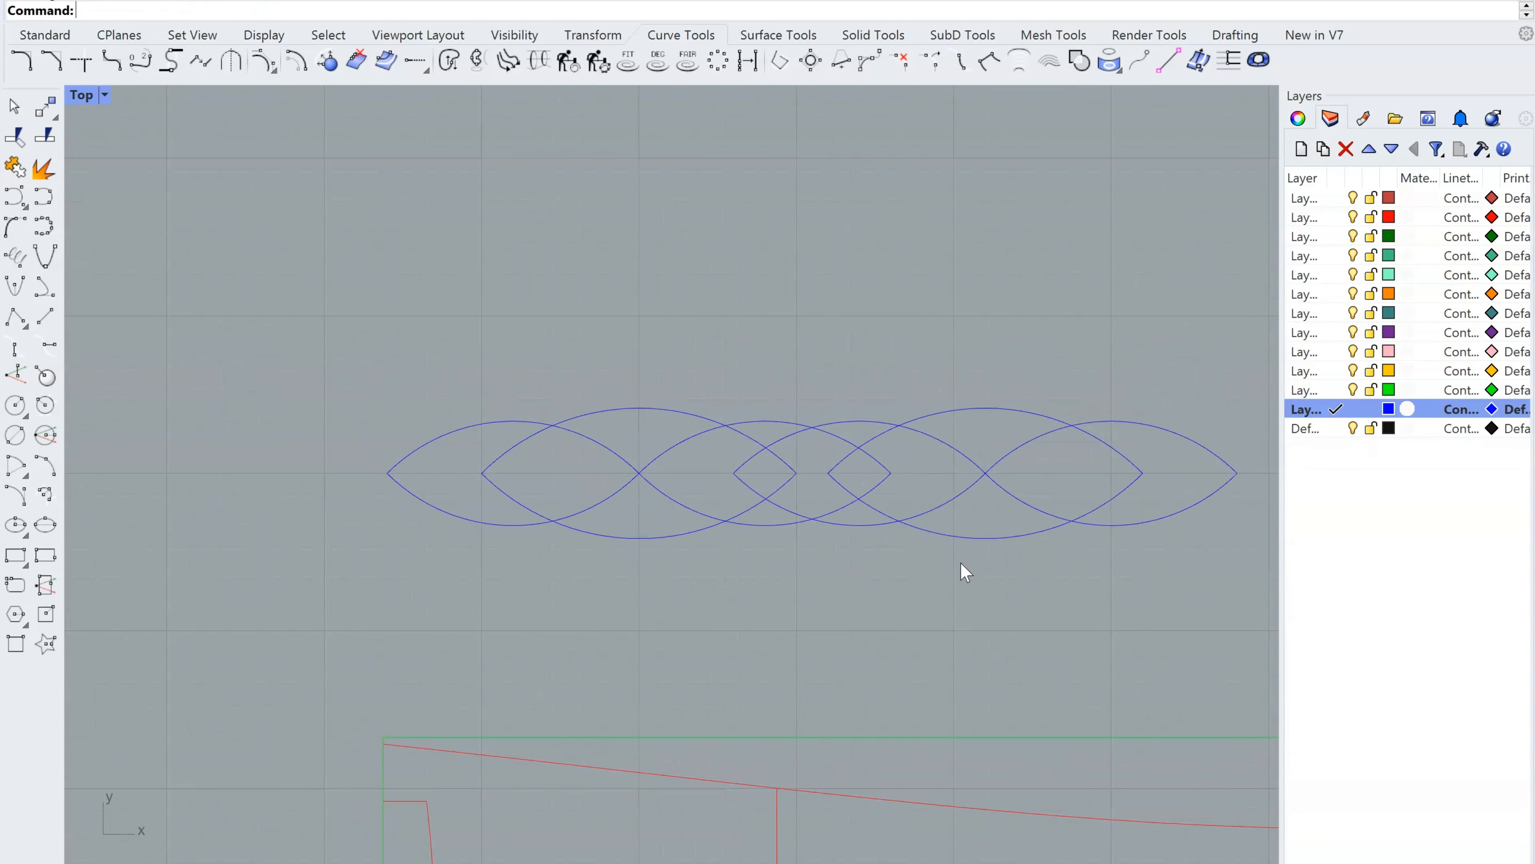
{"action": "key", "text": "ctrl+z"}
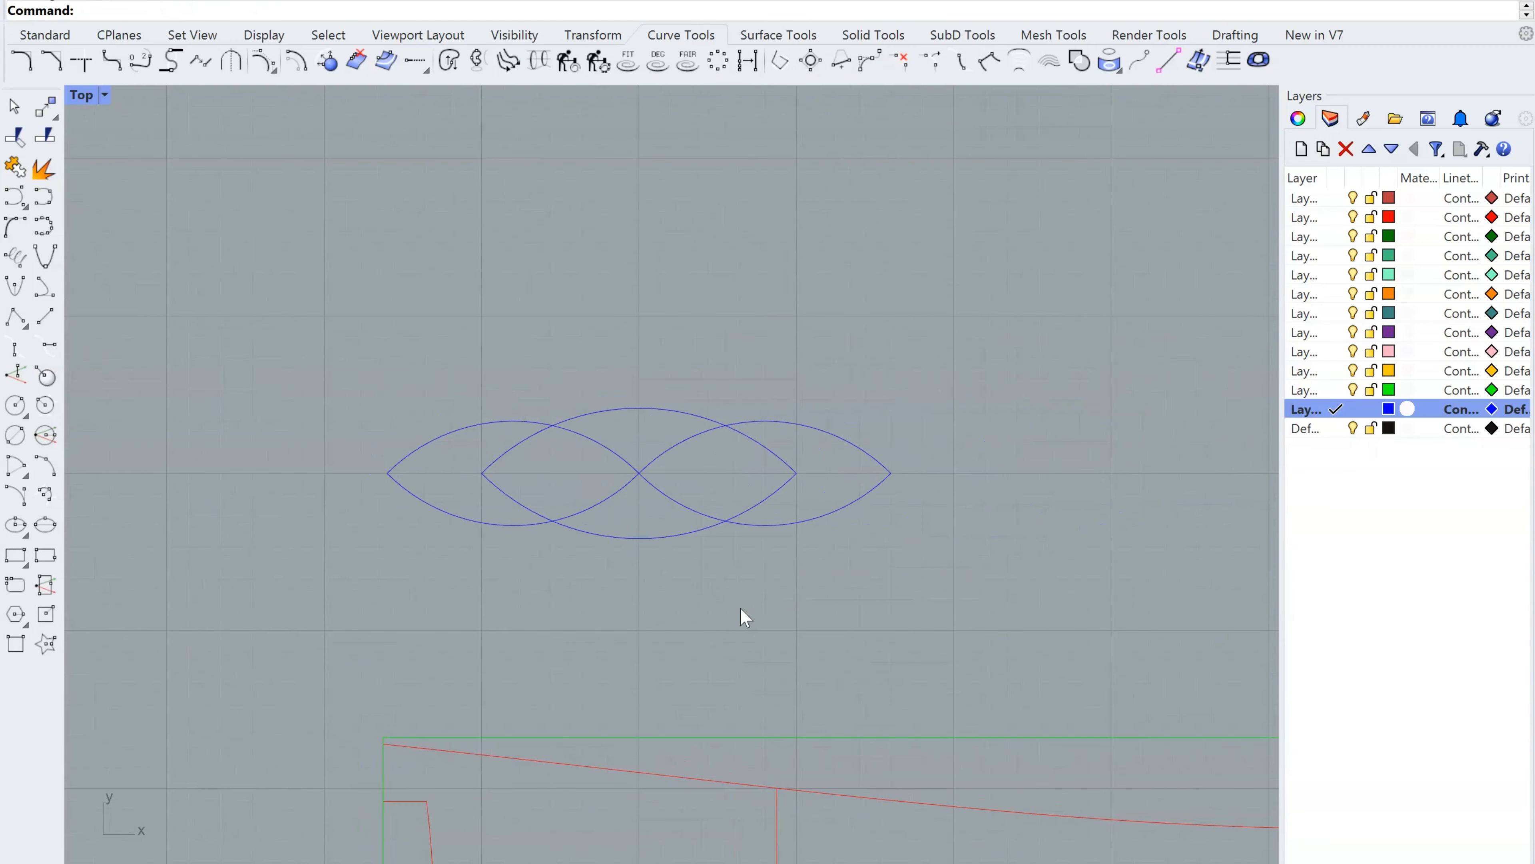
Copy the large leaf horizontally to both sides, centring each copy on the outer tip of the adjacent small leaf
{"action": "left_click", "coordinate": [766, 495]}
{"action": "left_click_drag", "start_coordinate": [700, 478], "coordinate": [429, 493]}
{"action": "key", "text": "alt"}
{"action": "key", "text": "alt"}
{"action": "left_click", "coordinate": [882, 633]}
{"action": "right_click_drag", "start_coordinate": [882, 634], "coordinate": [946, 621]}
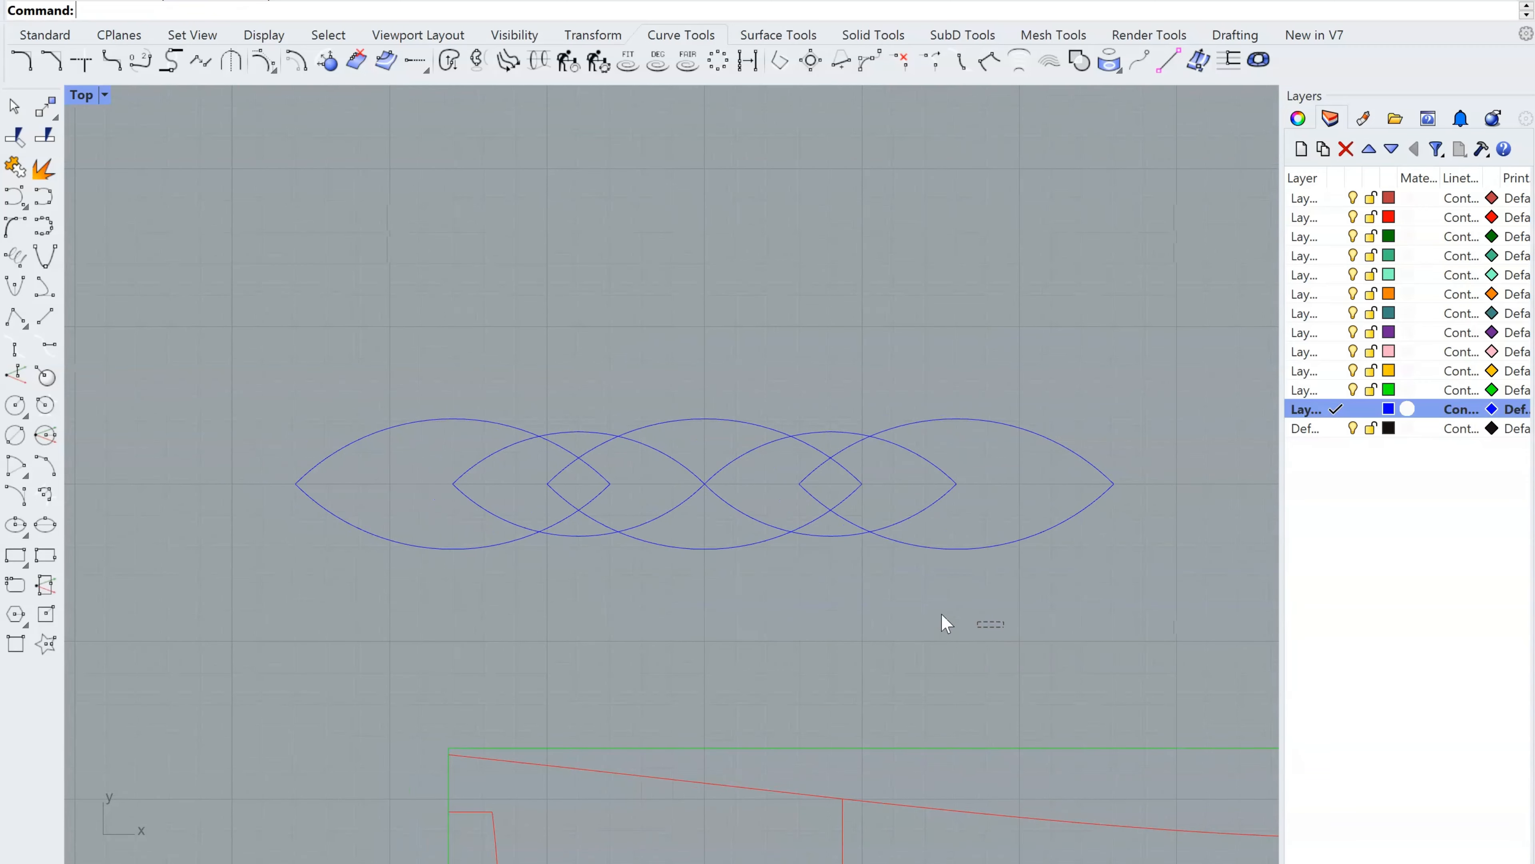
Try to lengthen the chain with a copy of all five leaves placed to the left
{"action": "left_click_drag", "start_coordinate": [997, 624], "coordinate": [466, 406]}
{"action": "scroll", "coordinate": [783, 486], "scroll_direction": "down", "scroll_amount": 3}
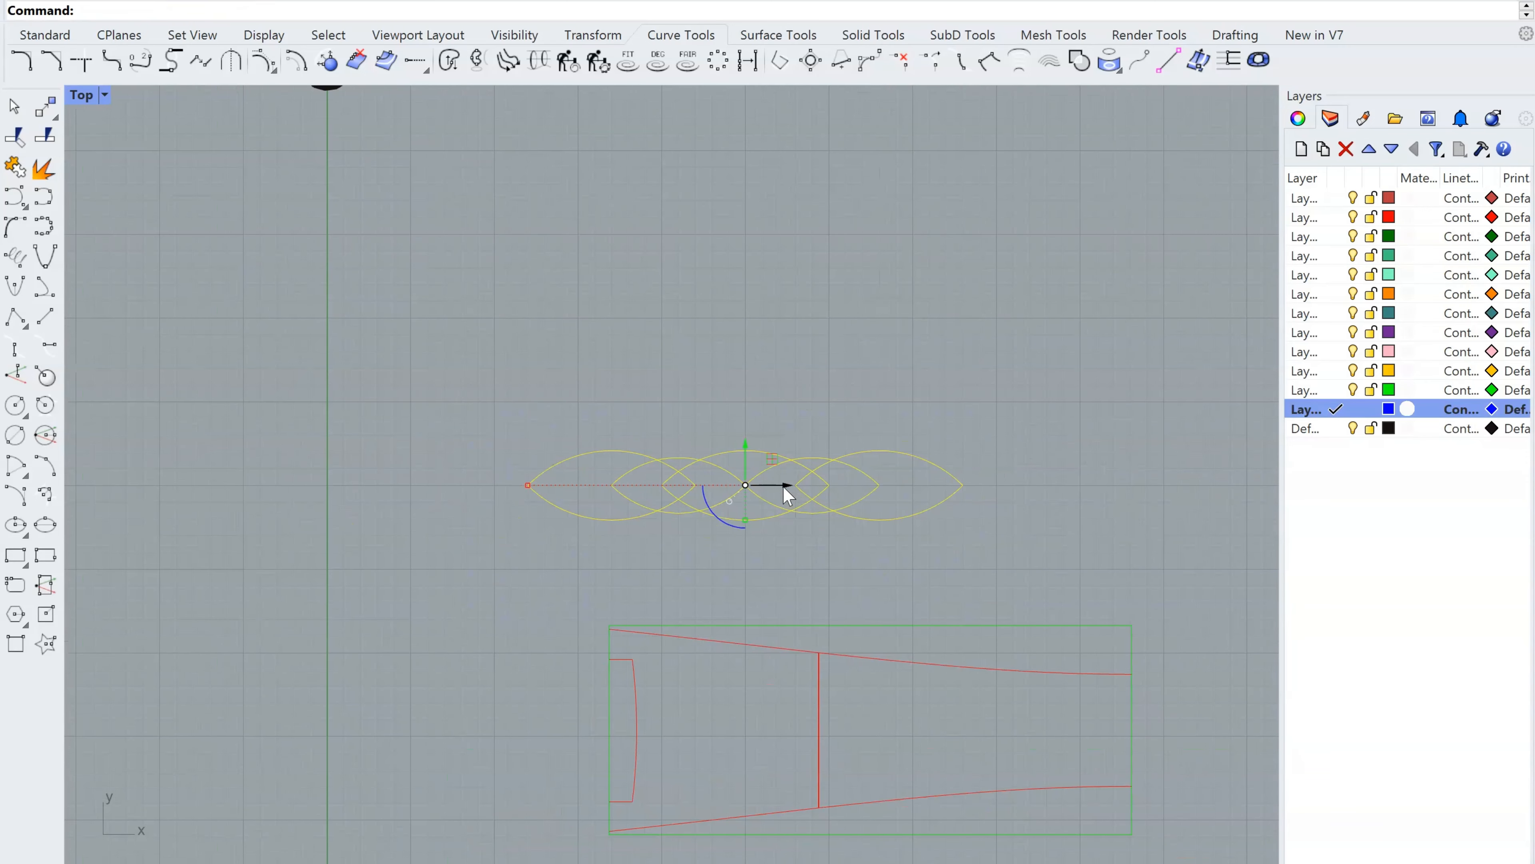
{"action": "left_click_drag", "start_coordinate": [783, 486], "coordinate": [475, 484]}
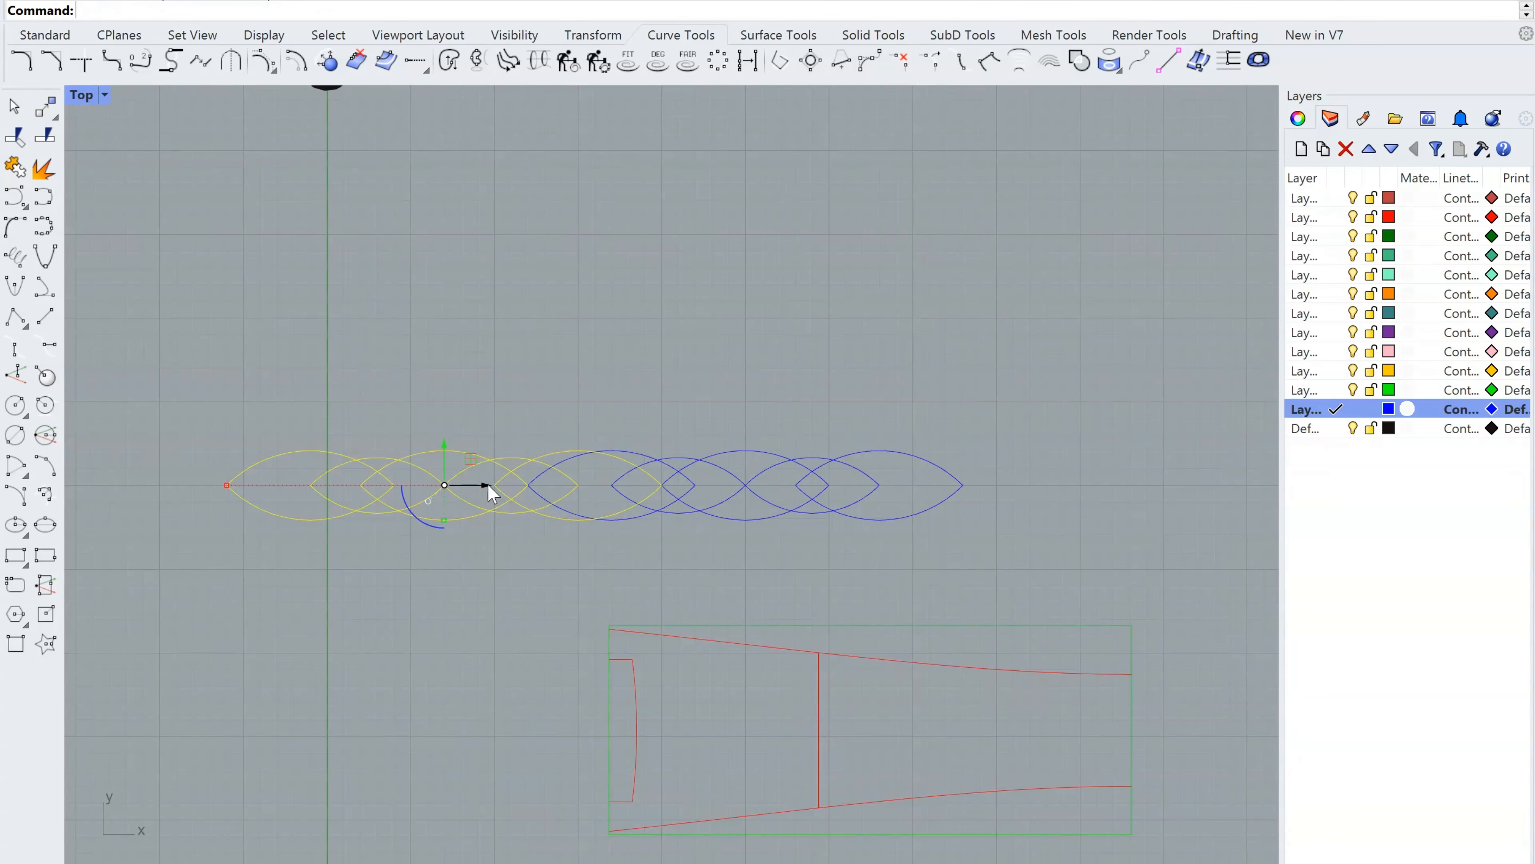
{"action": "scroll", "coordinate": [748, 530], "scroll_direction": "up", "scroll_amount": 3}
{"action": "key", "text": "Delete"}
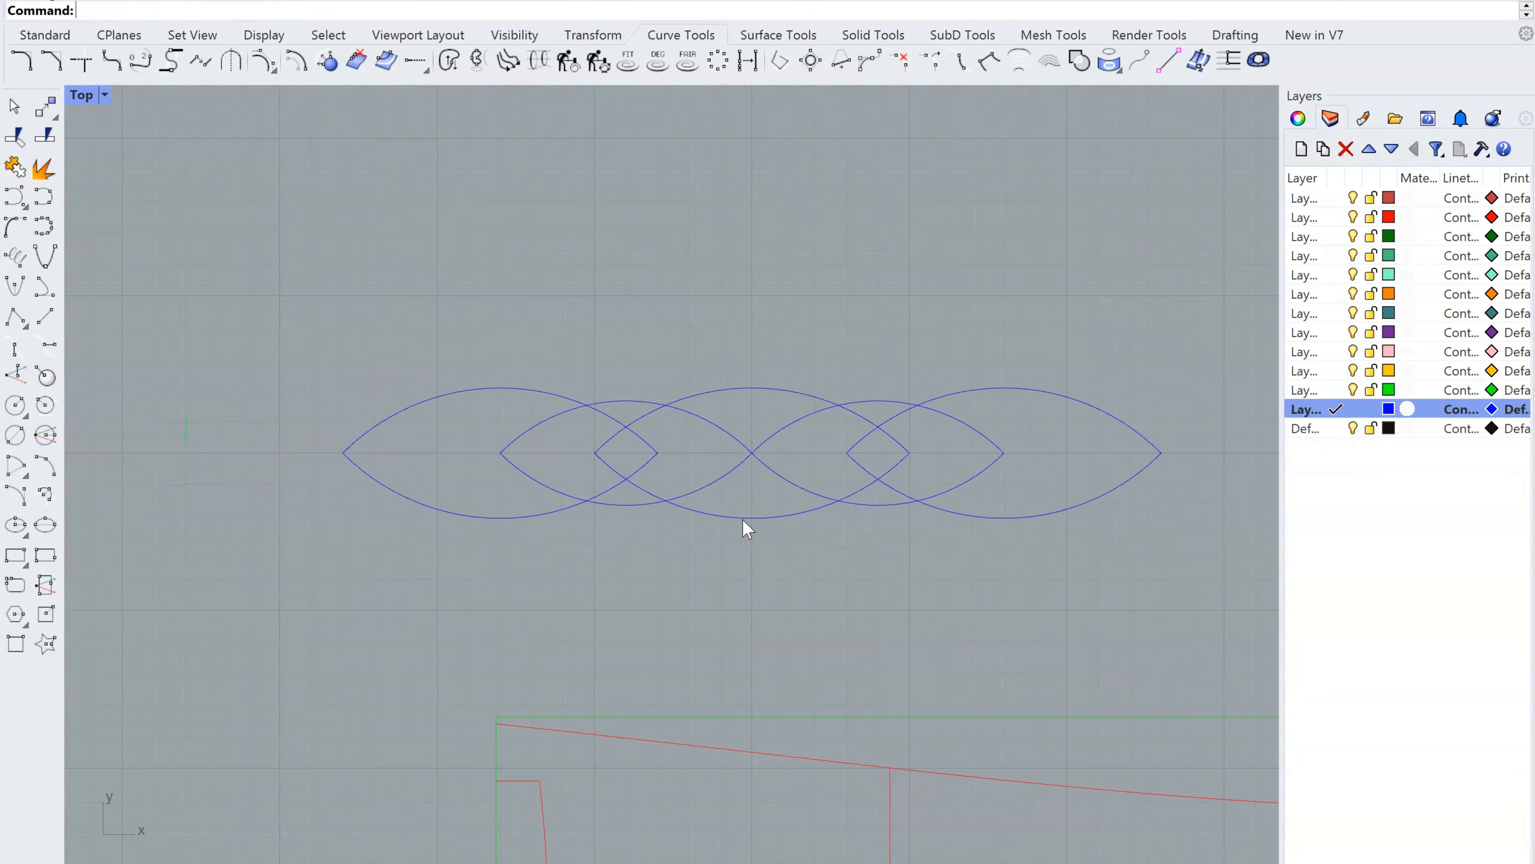
Copy the right small leaf horizontally to the right so that the copy begins at the original's right tip
{"action": "scroll", "coordinate": [853, 474], "scroll_direction": "up", "scroll_amount": 4}
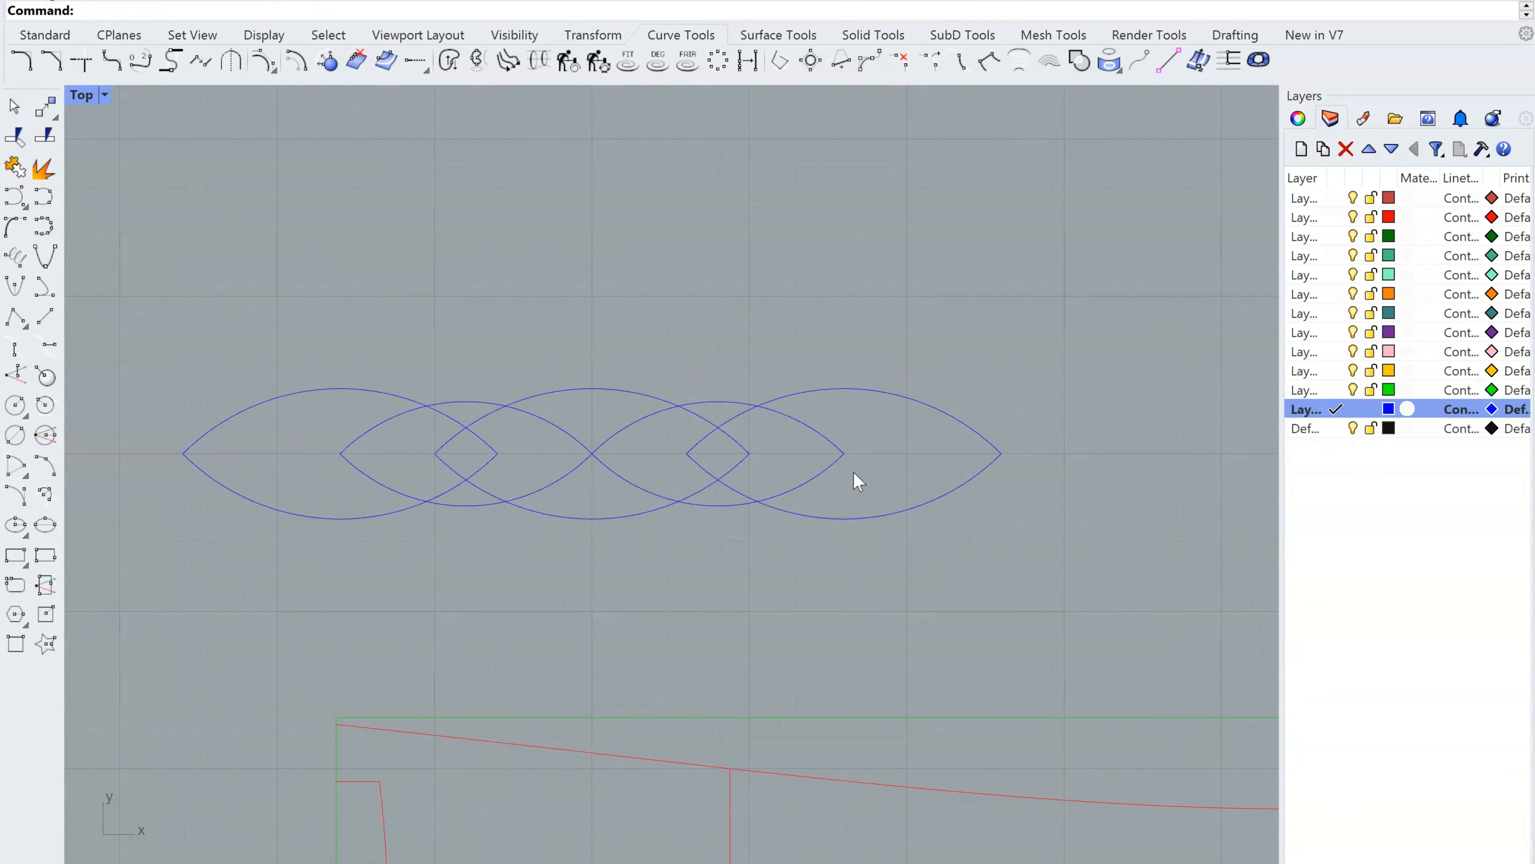
{"action": "left_click", "coordinate": [817, 477]}
{"action": "scroll", "coordinate": [820, 484], "scroll_direction": "down", "scroll_amount": 2}
{"action": "key", "text": "alt"}
{"action": "left_click_drag", "start_coordinate": [744, 462], "coordinate": [985, 482]}
{"action": "left_click", "coordinate": [977, 588]}
{"action": "scroll", "coordinate": [976, 588], "scroll_direction": "down", "scroll_amount": 4}
{"action": "scroll", "coordinate": [722, 525], "scroll_direction": "up", "scroll_amount": 4}
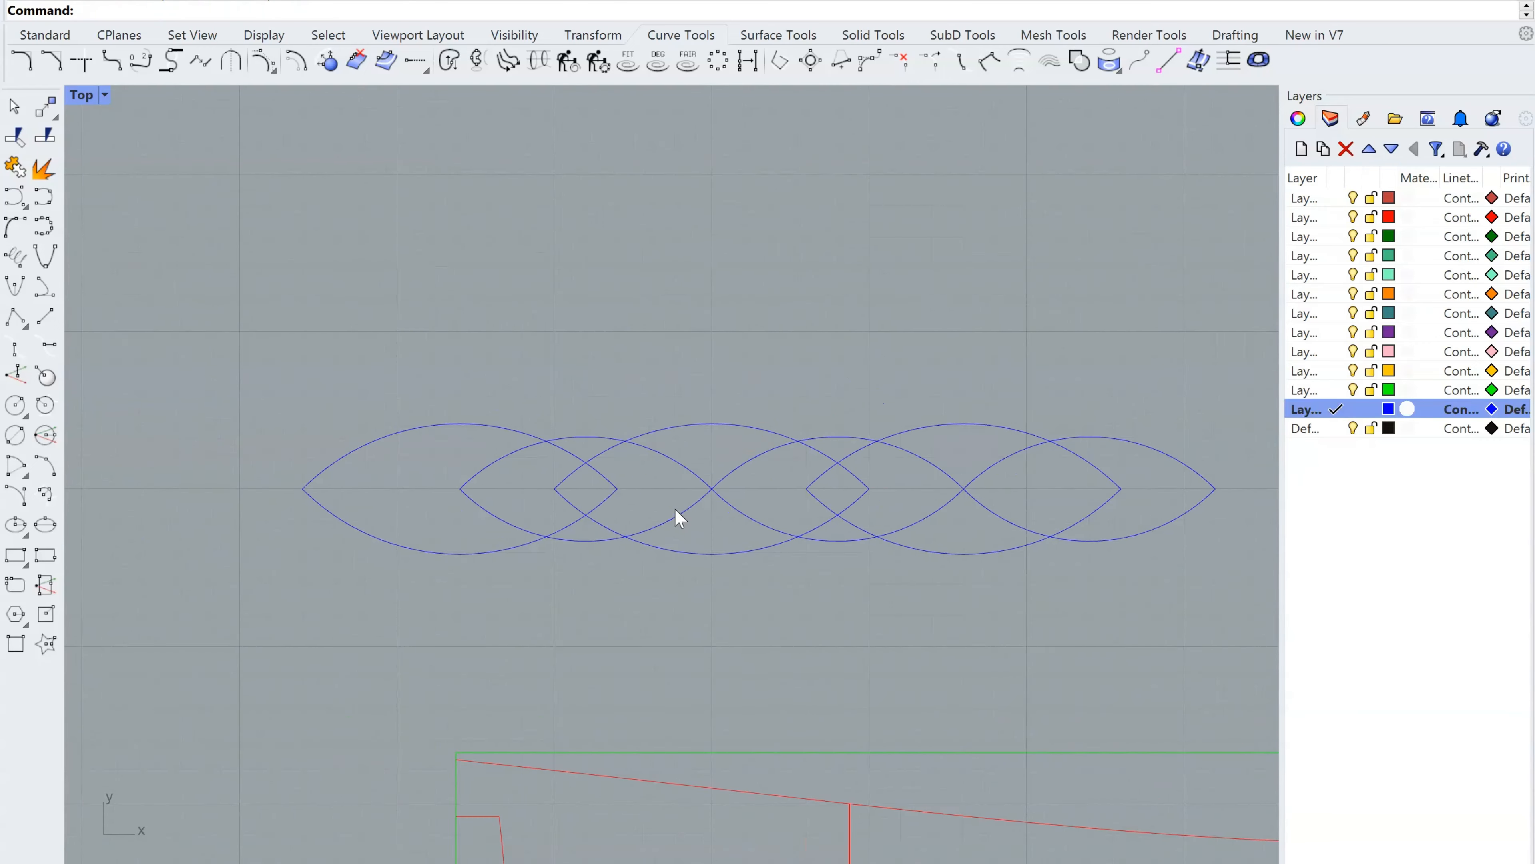
Copy the left small leaf horizontally to the left so that the copy ends at the original's left tip
{"action": "right_click_drag", "start_coordinate": [675, 508], "coordinate": [864, 545]}
{"action": "left_click", "coordinate": [825, 554]}
{"action": "left_click_drag", "start_coordinate": [778, 520], "coordinate": [523, 537]}
{"action": "key", "text": "alt"}
{"action": "left_click", "coordinate": [755, 397]}
{"action": "right_click_drag", "start_coordinate": [740, 414], "coordinate": [634, 383]}
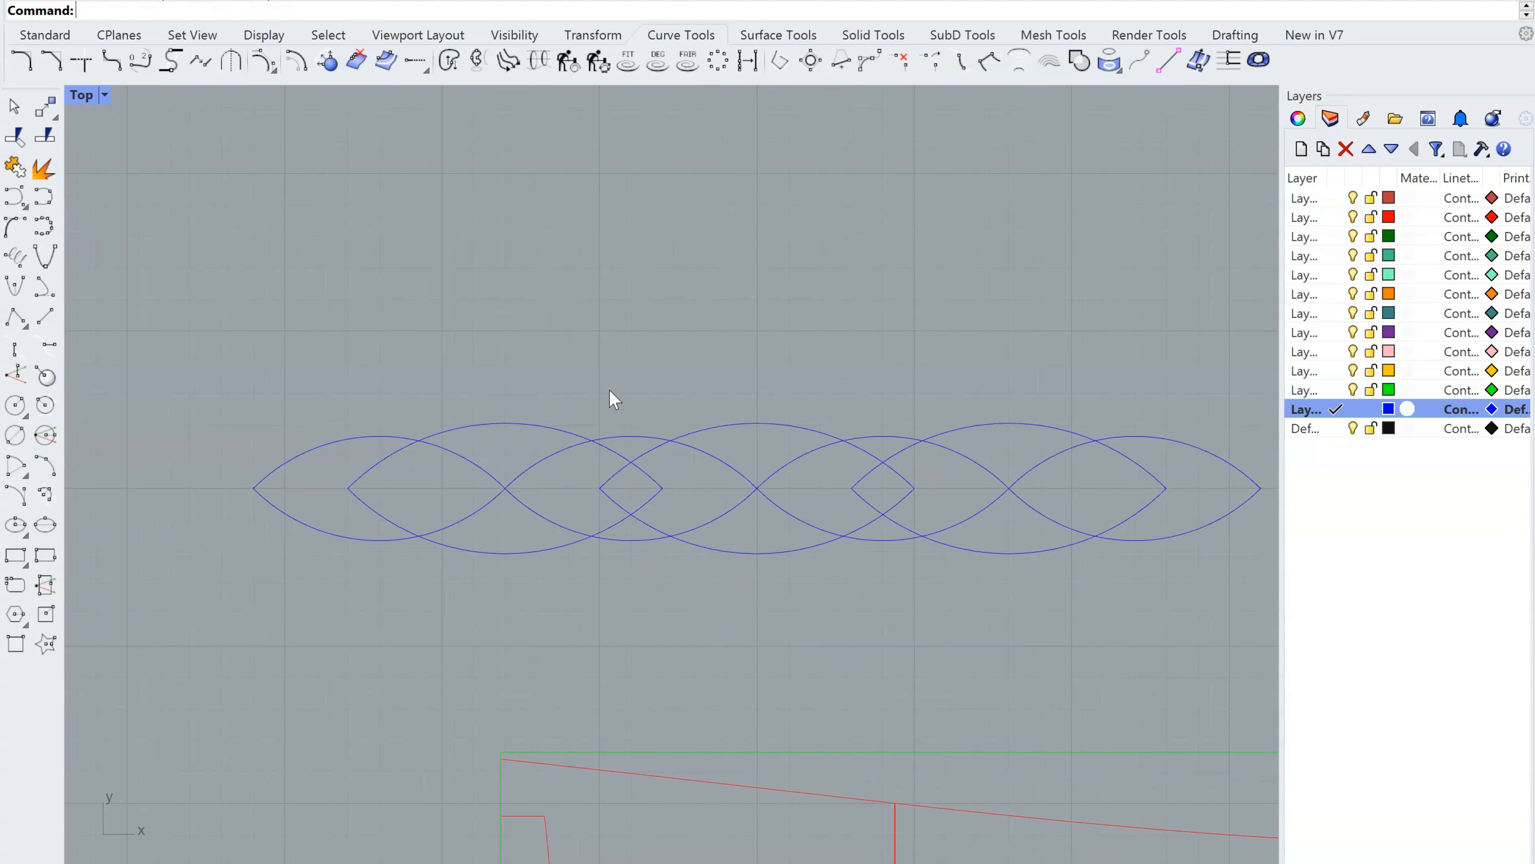
Copy the leftmost large leaf horizontally to the left, centring the copy on the left tip of the outermost small leaf
{"action": "scroll", "coordinate": [609, 389], "scroll_direction": "down", "scroll_amount": 4}
{"action": "scroll", "coordinate": [723, 443], "scroll_direction": "up", "scroll_amount": 6}
{"action": "right_click_drag", "start_coordinate": [788, 591], "coordinate": [1038, 577]}
{"action": "scroll", "coordinate": [692, 523], "scroll_direction": "down", "scroll_amount": 4}
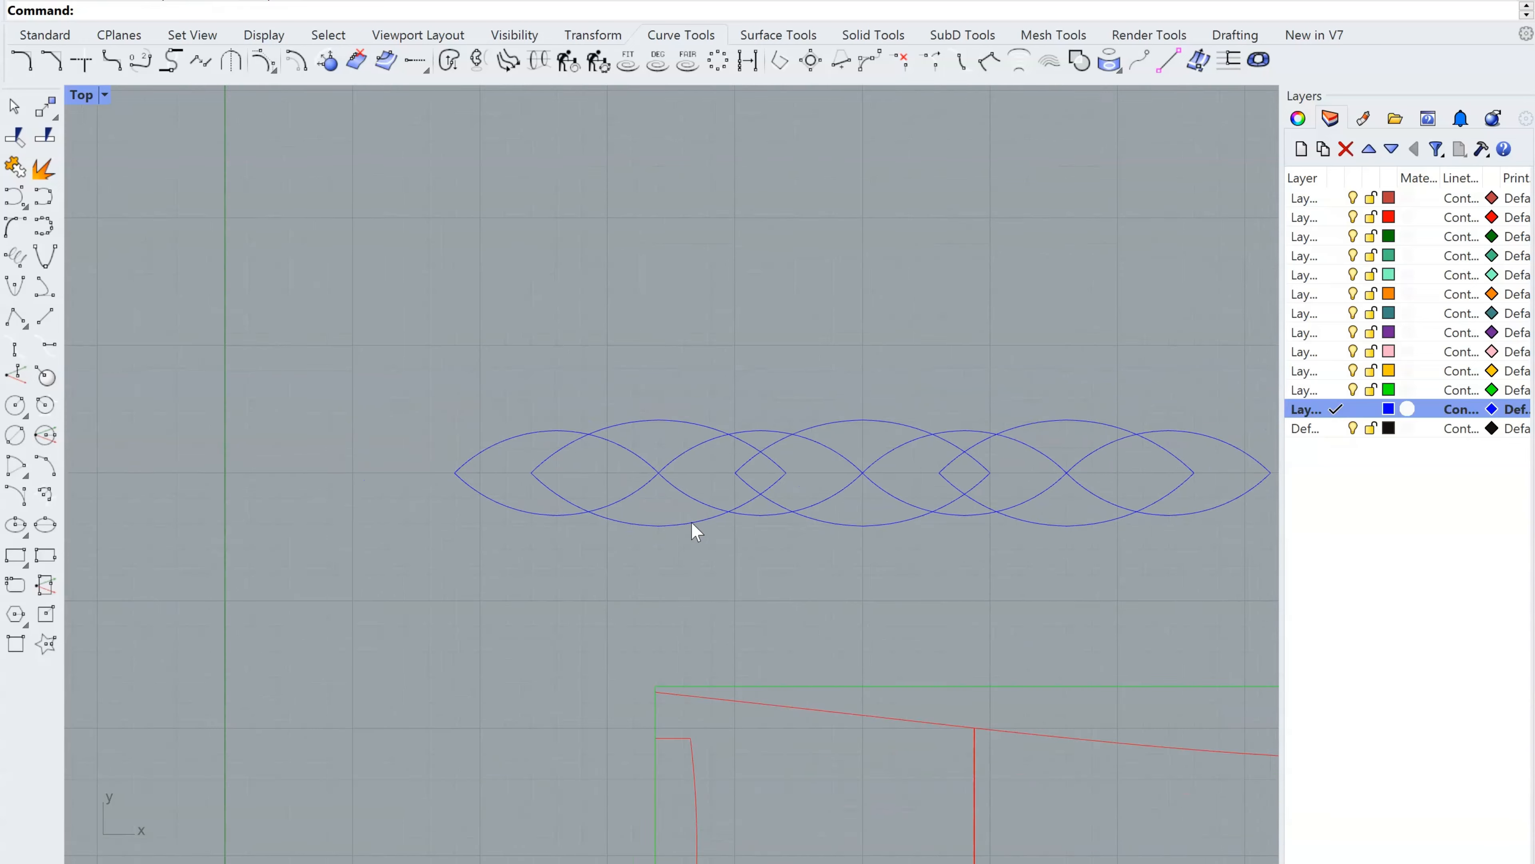
{"action": "left_click", "coordinate": [677, 523]}
{"action": "left_click_drag", "start_coordinate": [684, 483], "coordinate": [485, 483]}
{"action": "left_click", "coordinate": [867, 570]}
Copy the rightmost large leaf horizontally to the right, centring the copy on the right tip of the outermost small leaf
{"action": "right_click_drag", "start_coordinate": [884, 574], "coordinate": [644, 539]}
{"action": "scroll", "coordinate": [879, 445], "scroll_direction": "up", "scroll_amount": 4}
{"action": "left_click", "coordinate": [722, 505]}
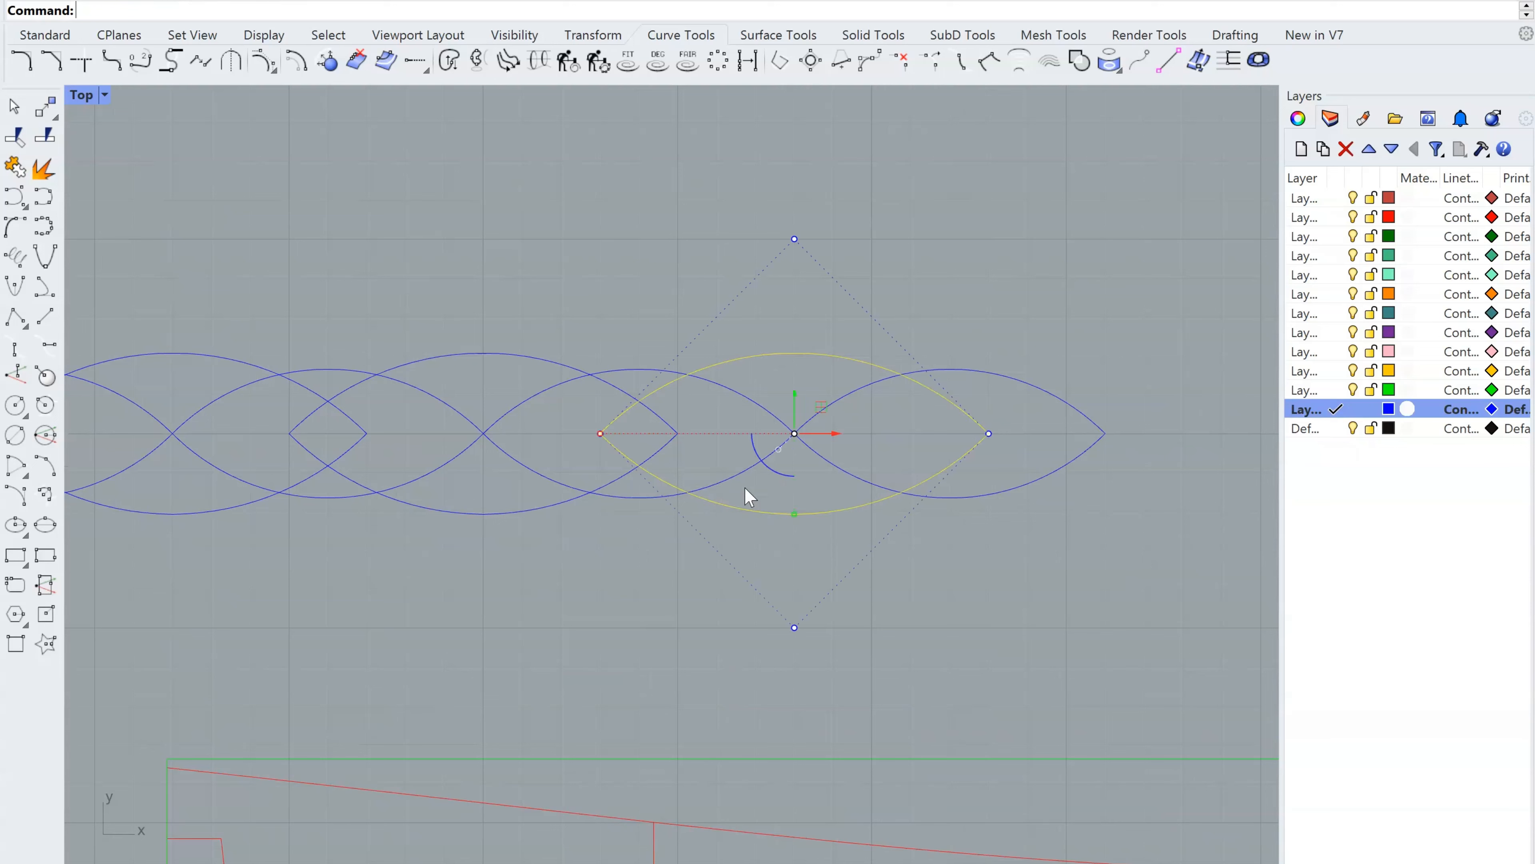
{"action": "left_click_drag", "start_coordinate": [839, 440], "coordinate": [1081, 448]}
{"action": "right_click_drag", "start_coordinate": [970, 519], "coordinate": [798, 578]}
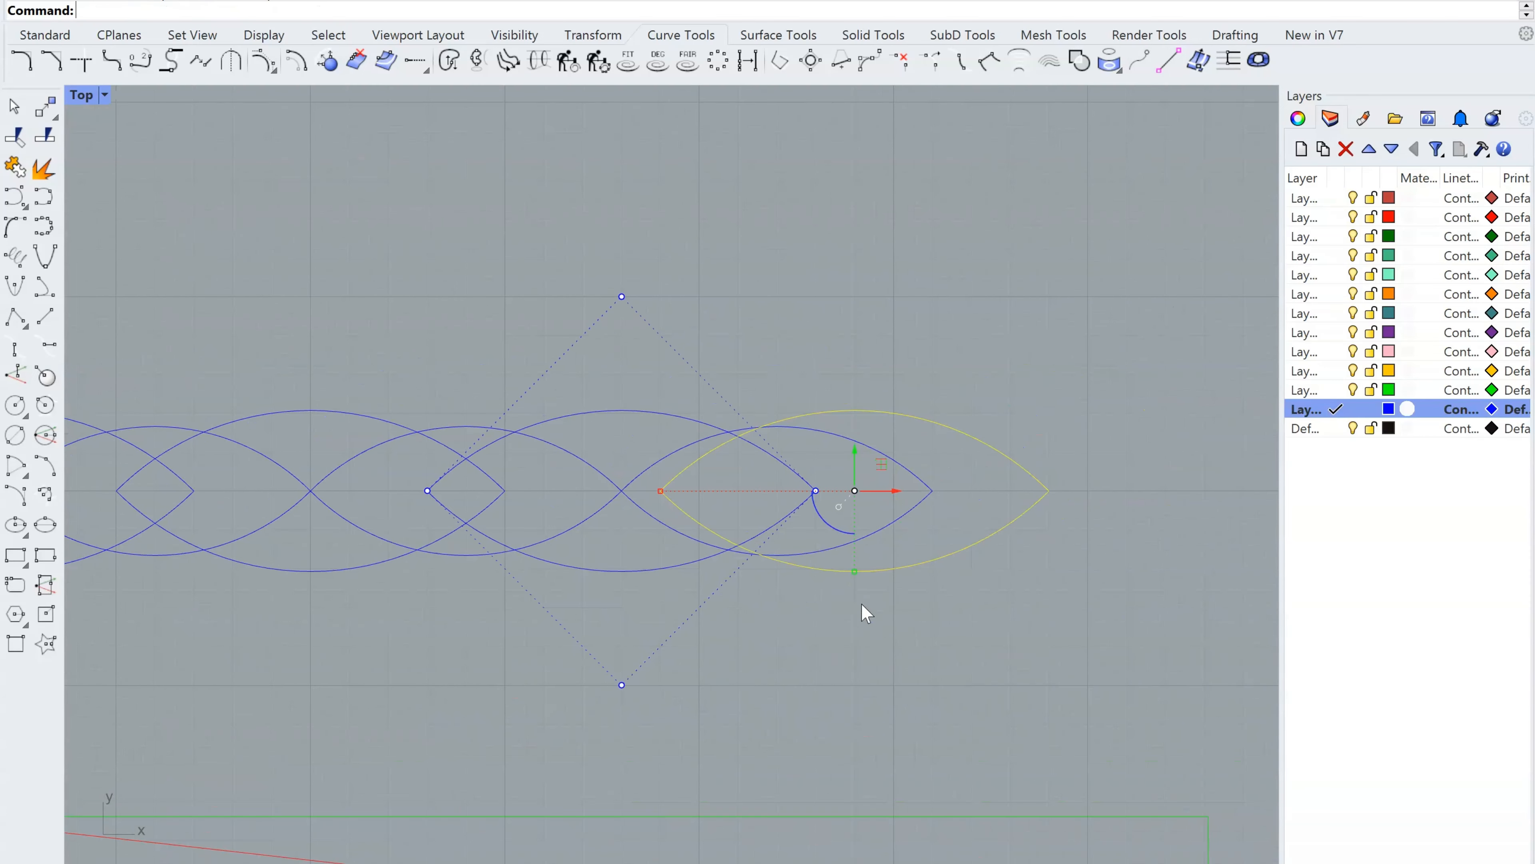
{"action": "left_click_drag", "start_coordinate": [896, 492], "coordinate": [977, 505]}
{"action": "scroll", "coordinate": [961, 363], "scroll_direction": "down", "scroll_amount": 5}
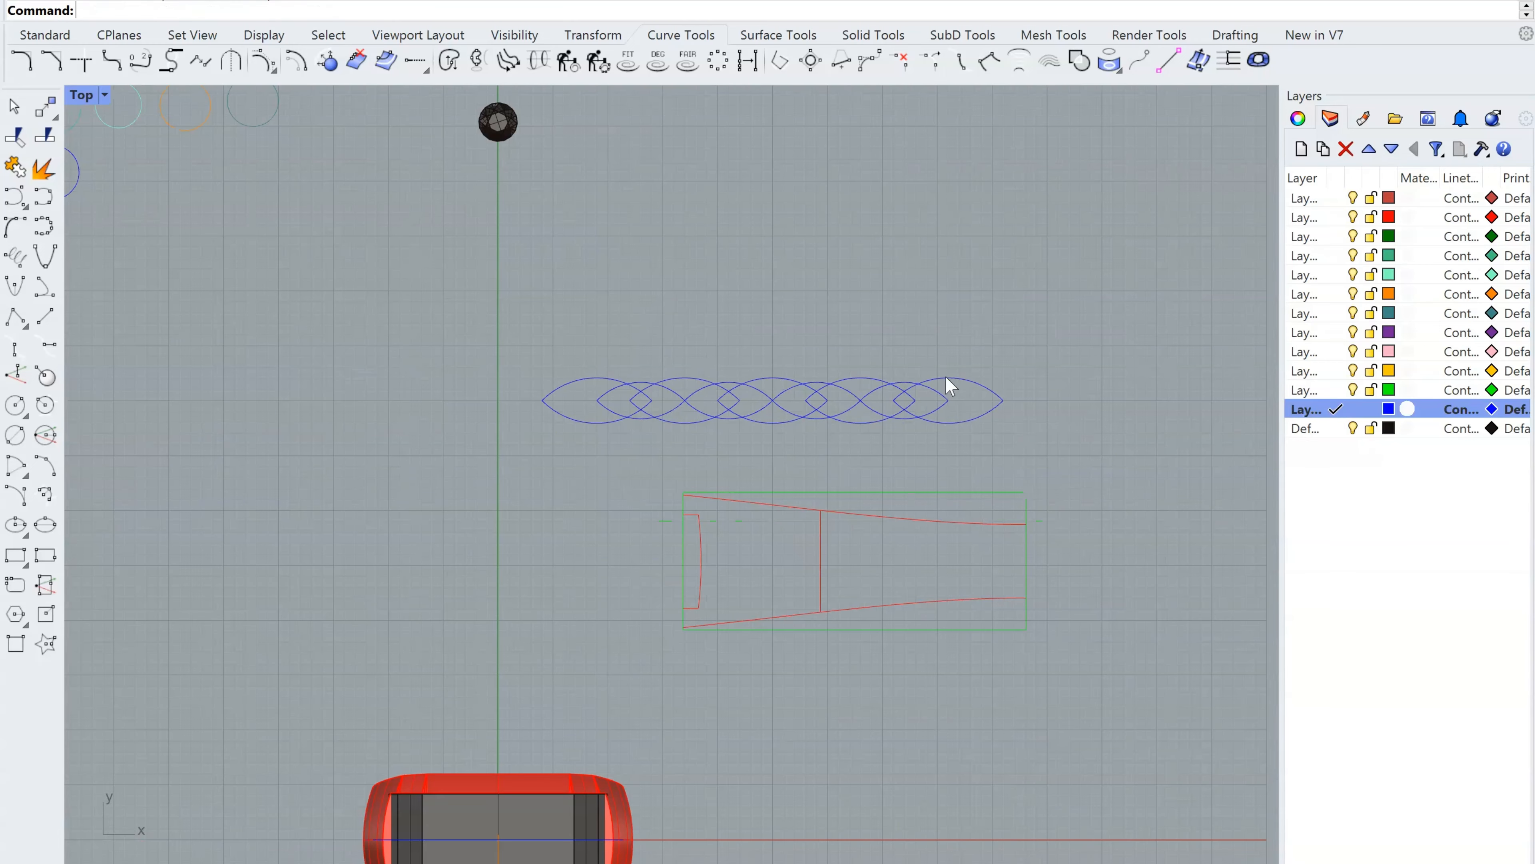
Examine the leaf chain's overlaps and compare its length with the framed side outlines below it
{"action": "scroll", "coordinate": [823, 446], "scroll_direction": "up", "scroll_amount": 3}
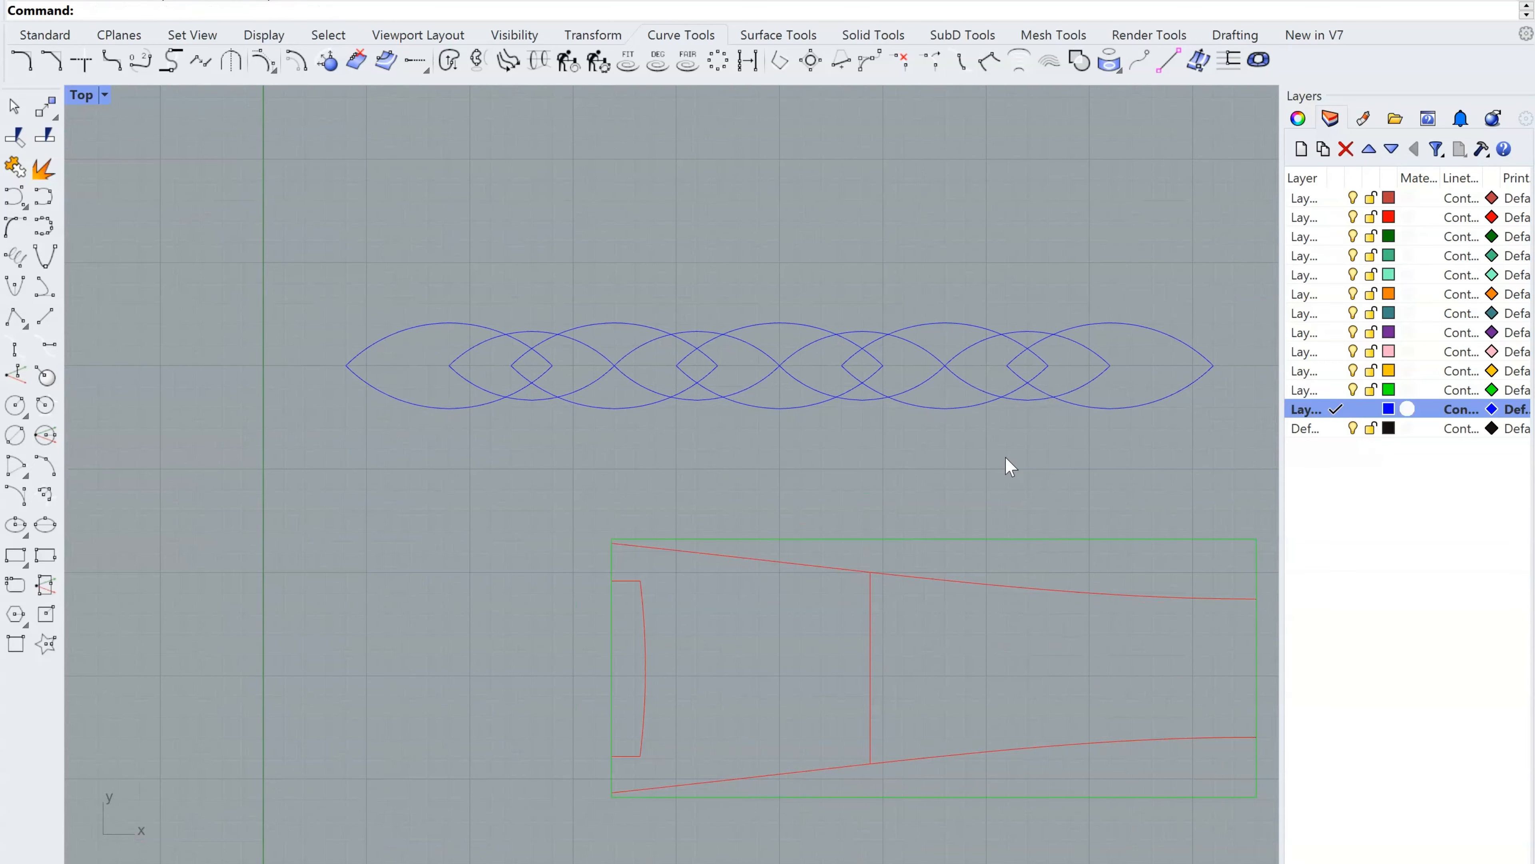
{"action": "scroll", "coordinate": [755, 393], "scroll_direction": "up", "scroll_amount": 5}
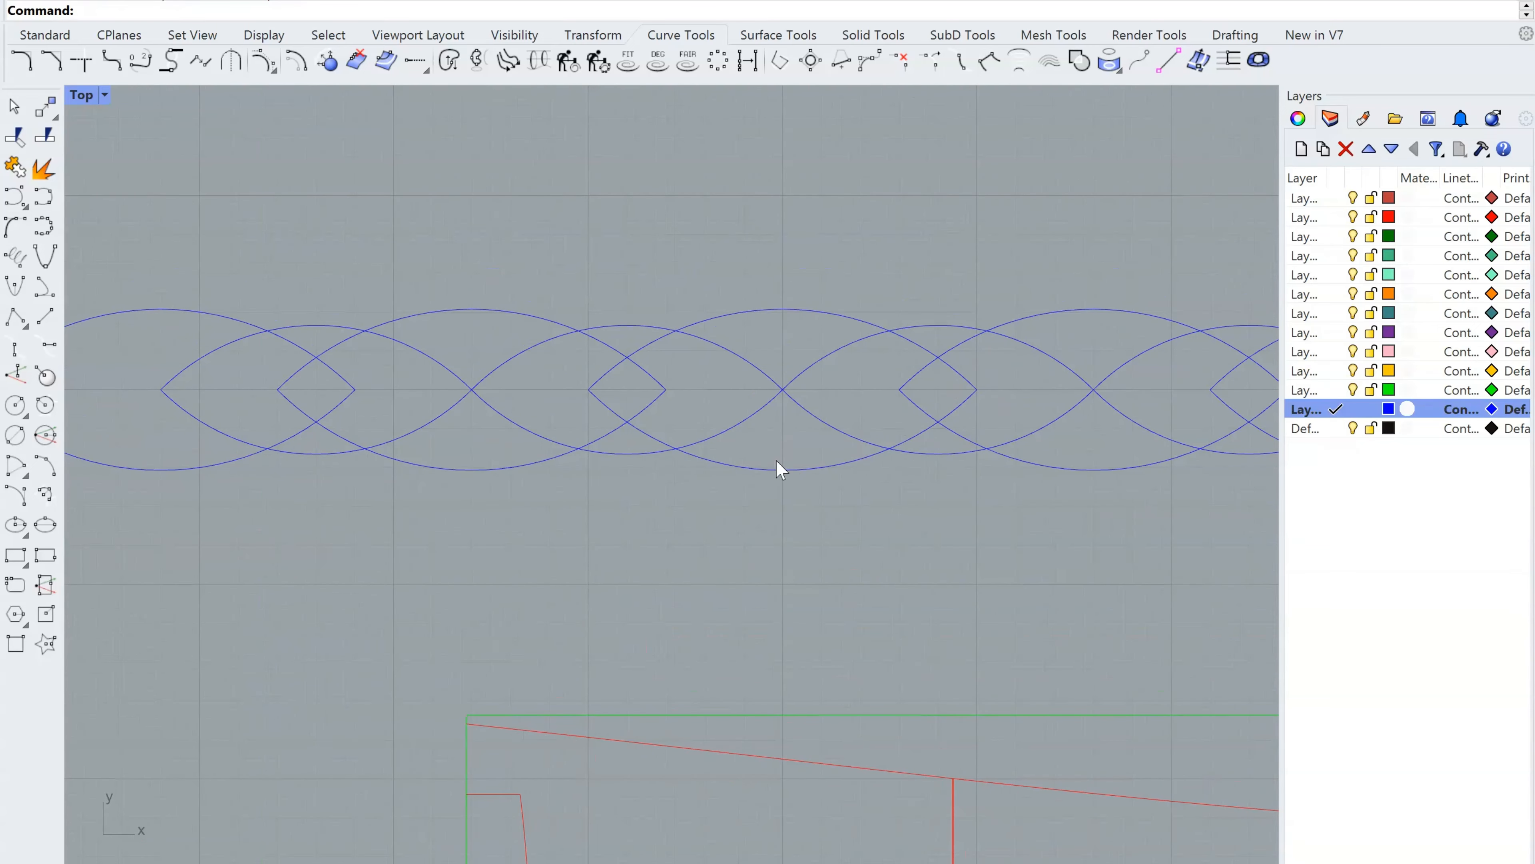
{"action": "scroll", "coordinate": [788, 329], "scroll_direction": "up", "scroll_amount": 6}
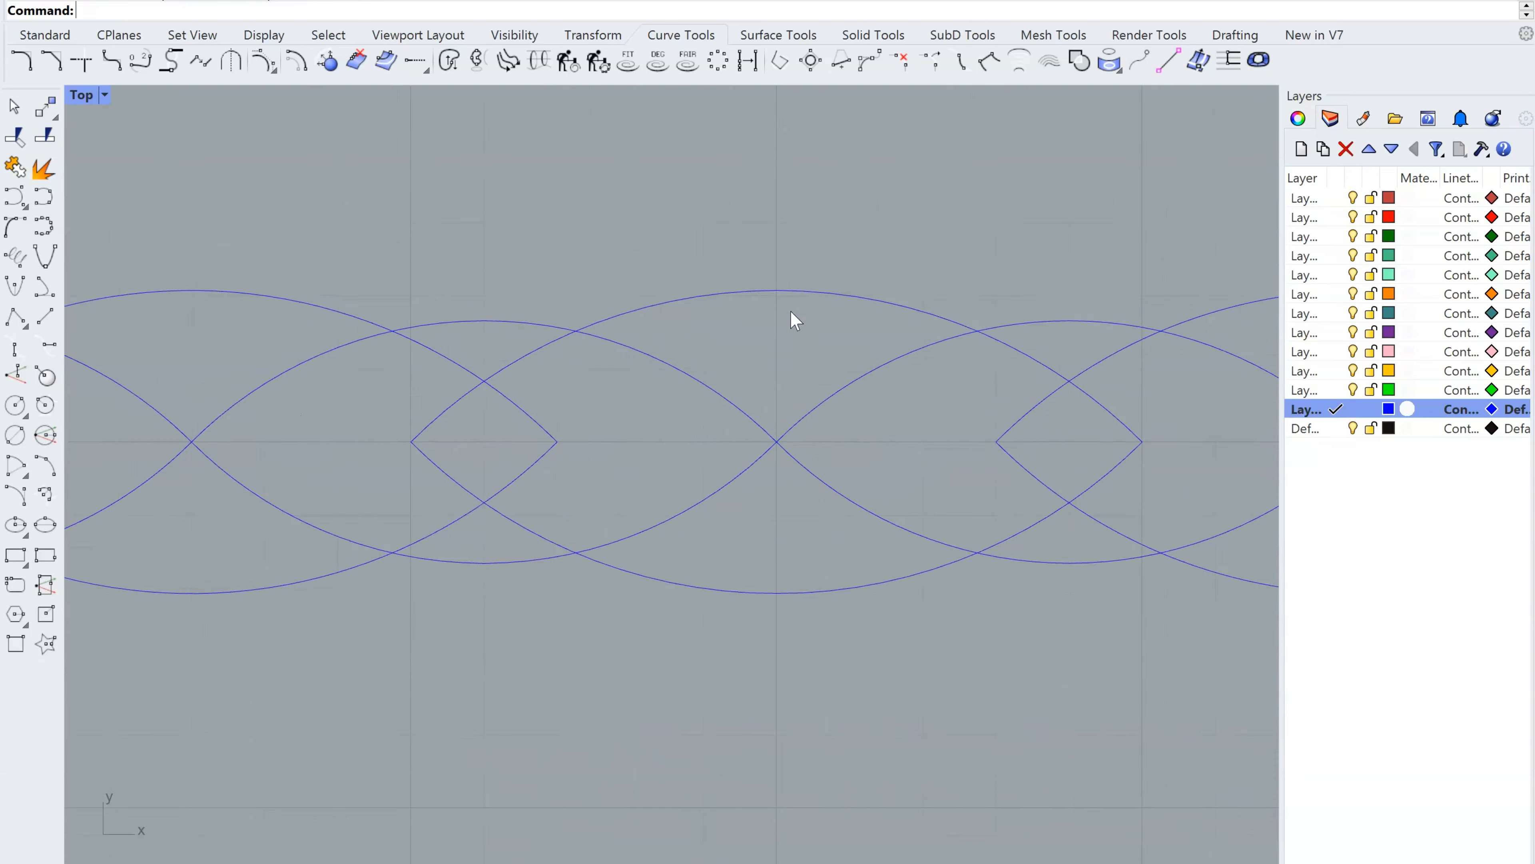
{"action": "left_click", "coordinate": [795, 289]}
{"action": "left_click", "coordinate": [840, 247]}
{"action": "scroll", "coordinate": [838, 248], "scroll_direction": "down", "scroll_amount": 2}
{"action": "scroll", "coordinate": [839, 257], "scroll_direction": "down", "scroll_amount": 16}
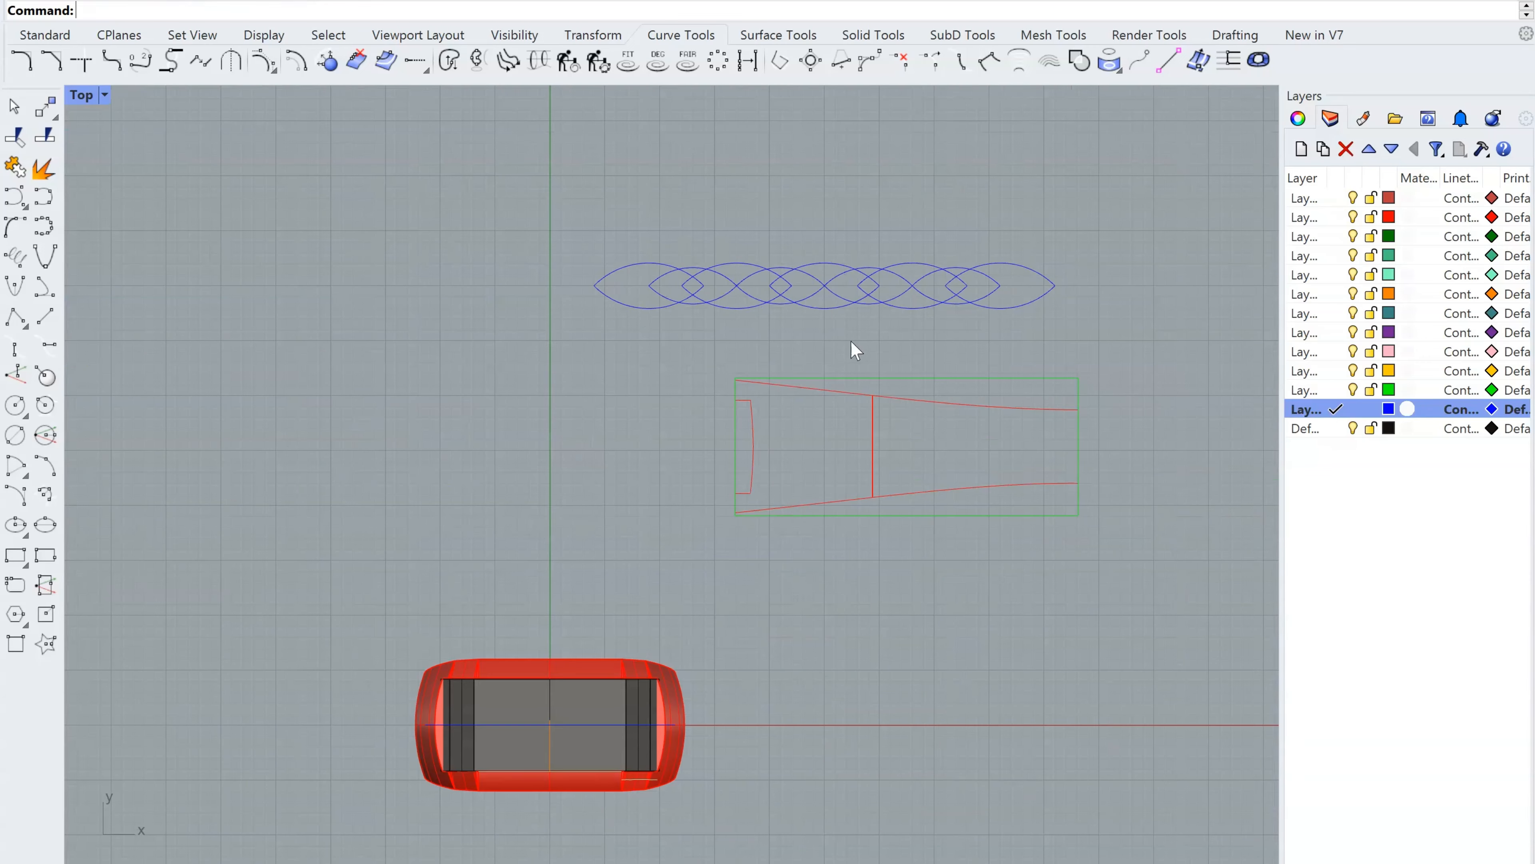
{"action": "right_click_drag", "start_coordinate": [901, 465], "coordinate": [781, 513]}
{"action": "scroll", "coordinate": [782, 516], "scroll_direction": "up", "scroll_amount": 4}
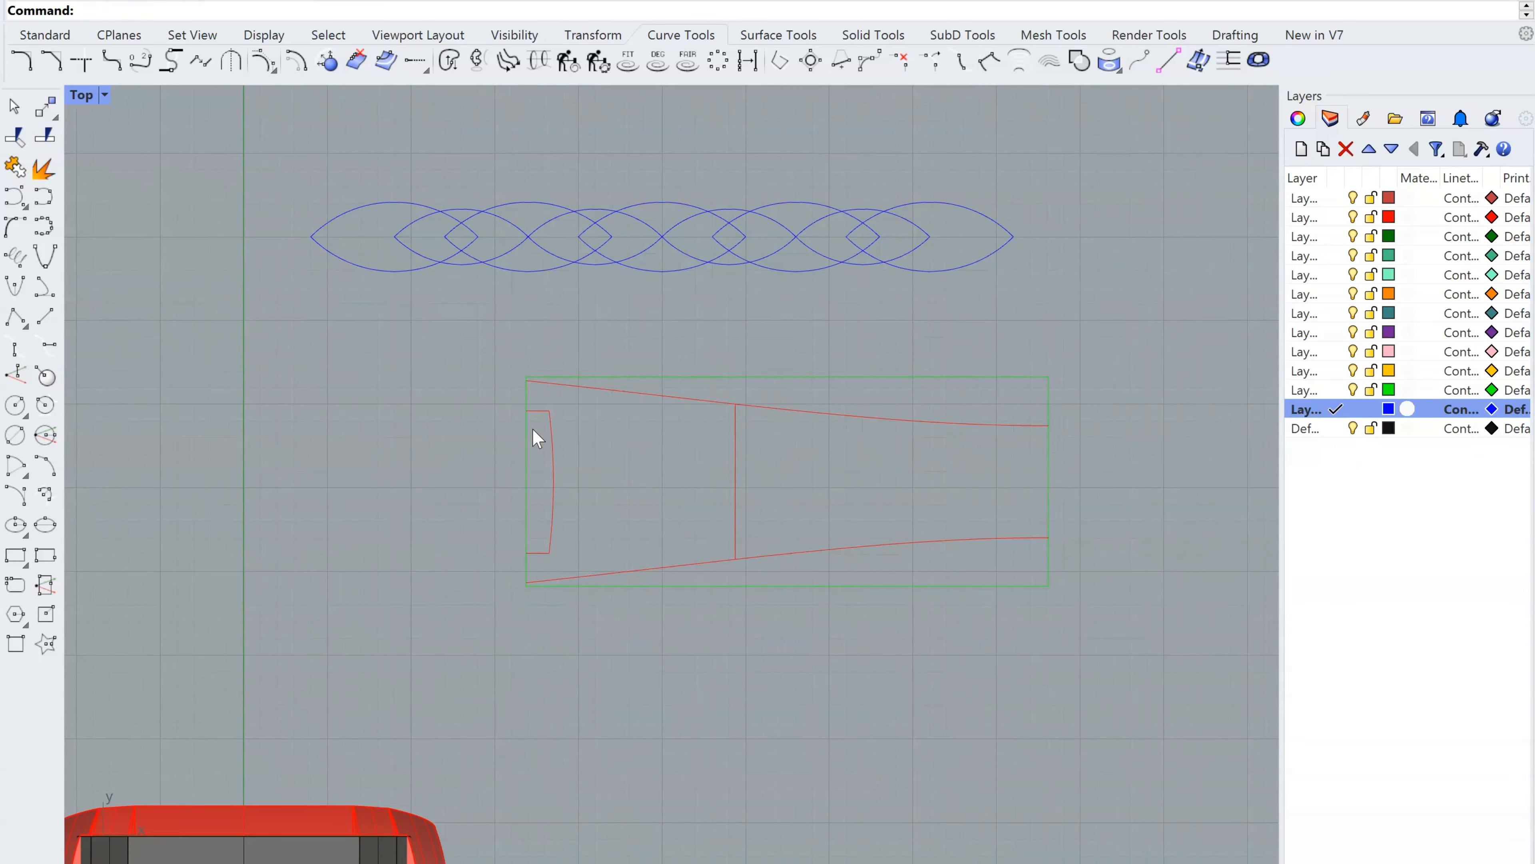
{"action": "scroll", "coordinate": [760, 485], "scroll_direction": "up", "scroll_amount": 6}
{"action": "right_click_drag", "start_coordinate": [832, 538], "coordinate": [712, 558]}
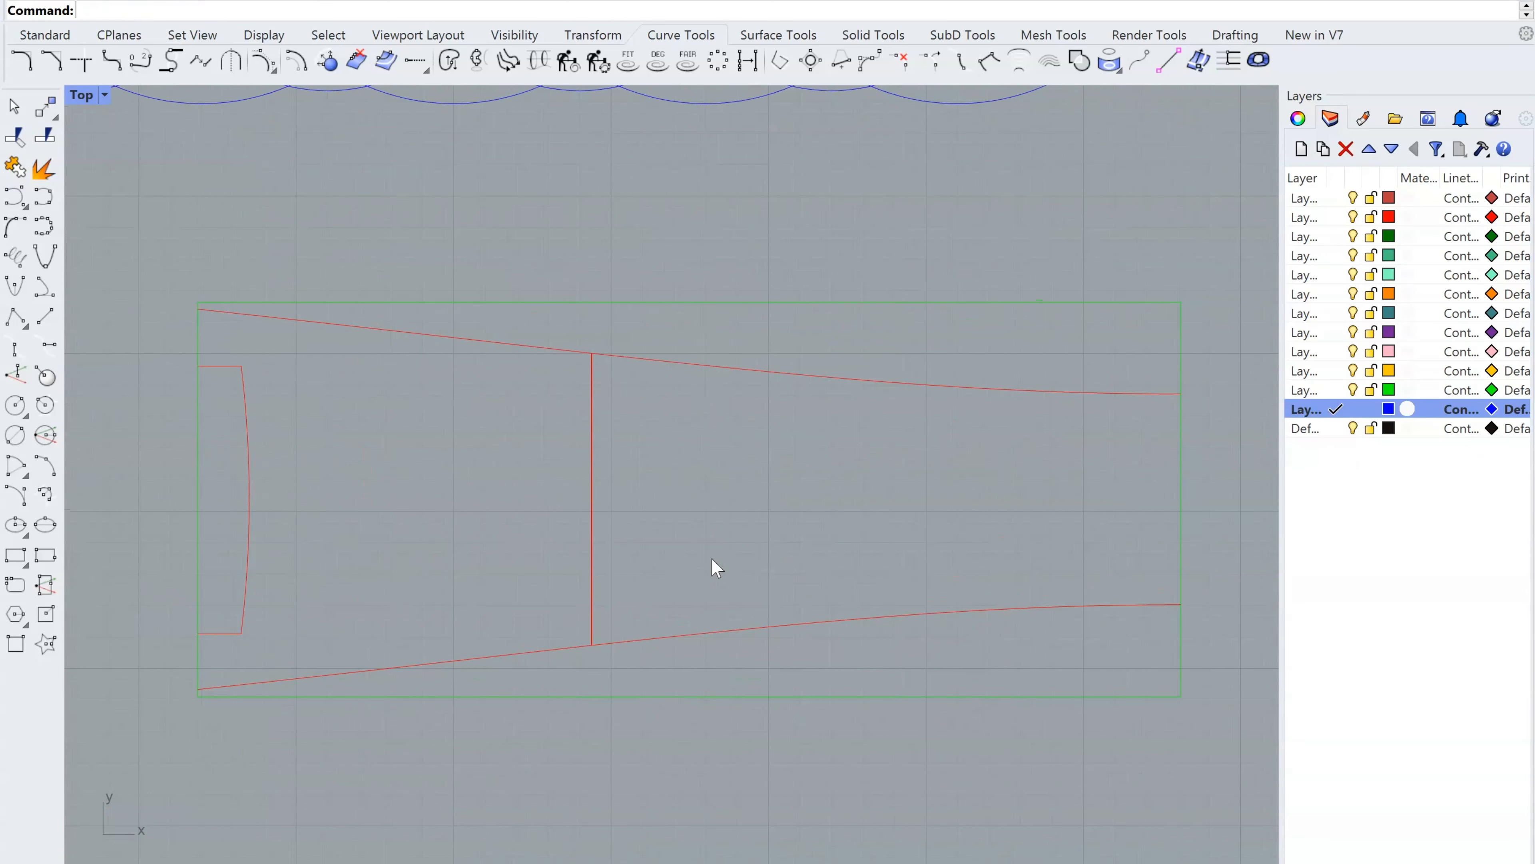
Offset the closed side outline to the right of the vertical divider 1 mm inward with sharp corners
{"action": "left_click", "coordinate": [778, 629]}
{"action": "left_click", "coordinate": [763, 560]}
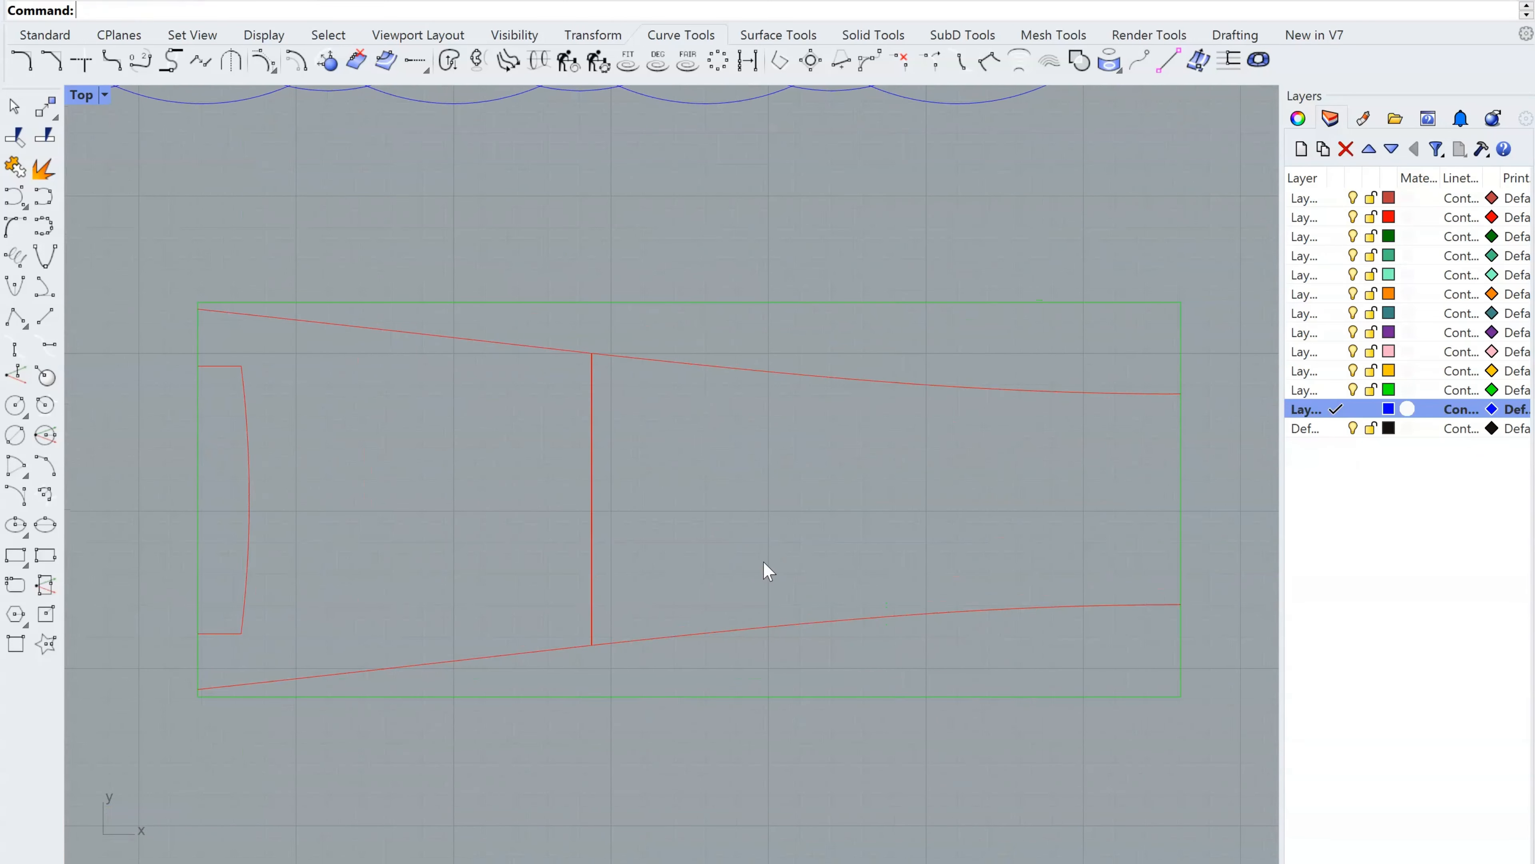
{"action": "left_click", "coordinate": [805, 622]}
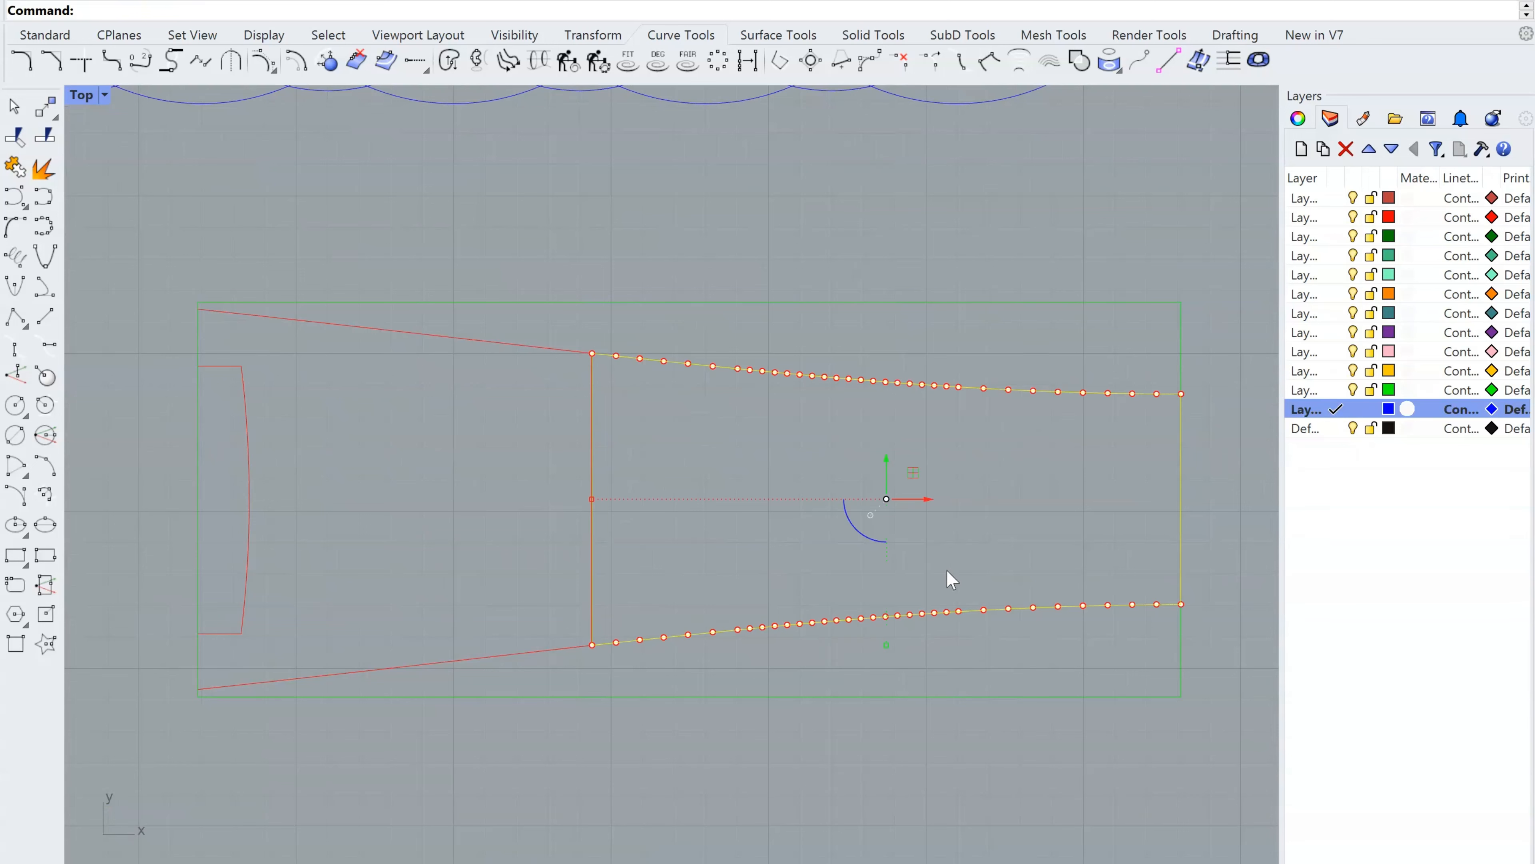
{"action": "right_click", "coordinate": [940, 582]}
{"action": "left_click", "coordinate": [940, 584]}
{"action": "left_click", "coordinate": [425, 583]}
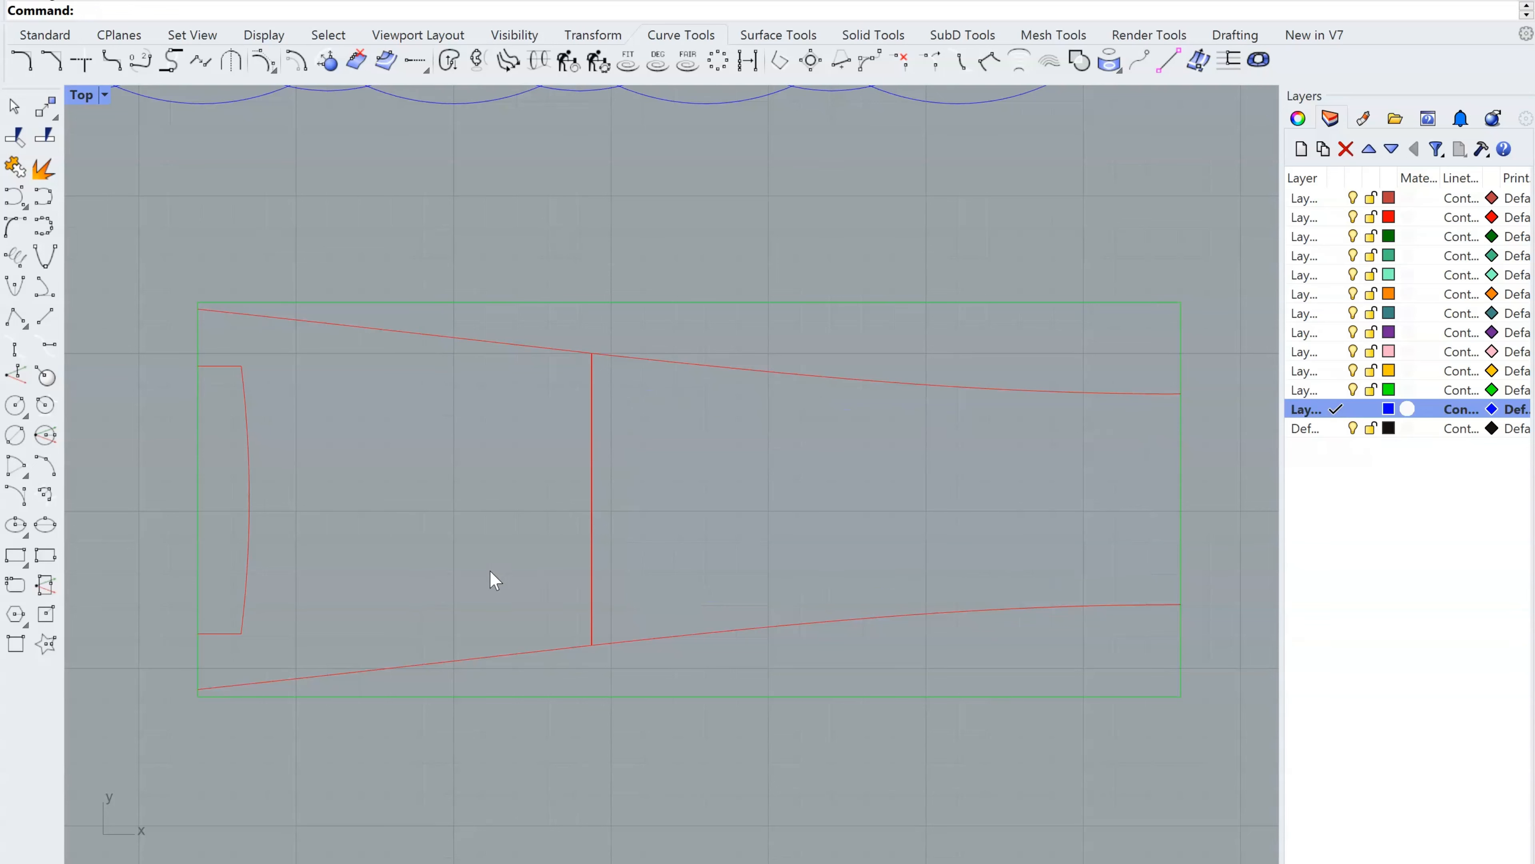
{"action": "left_click", "coordinate": [703, 630]}
{"action": "type", "text": "offset"}
{"action": "key", "text": "Return"}
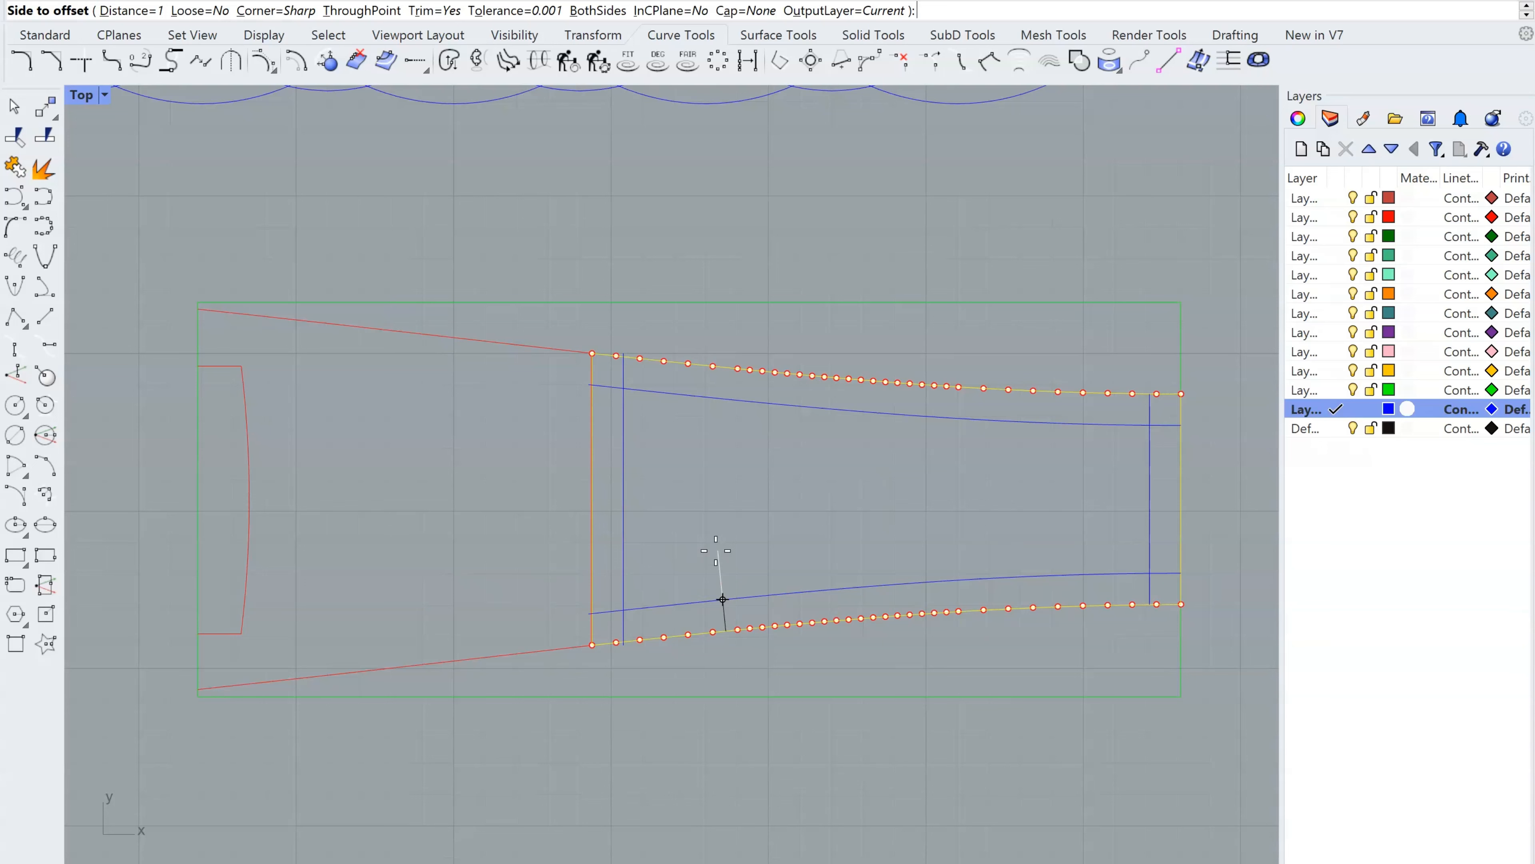
{"action": "left_click", "coordinate": [716, 550]}
{"action": "key", "text": "Escape"}
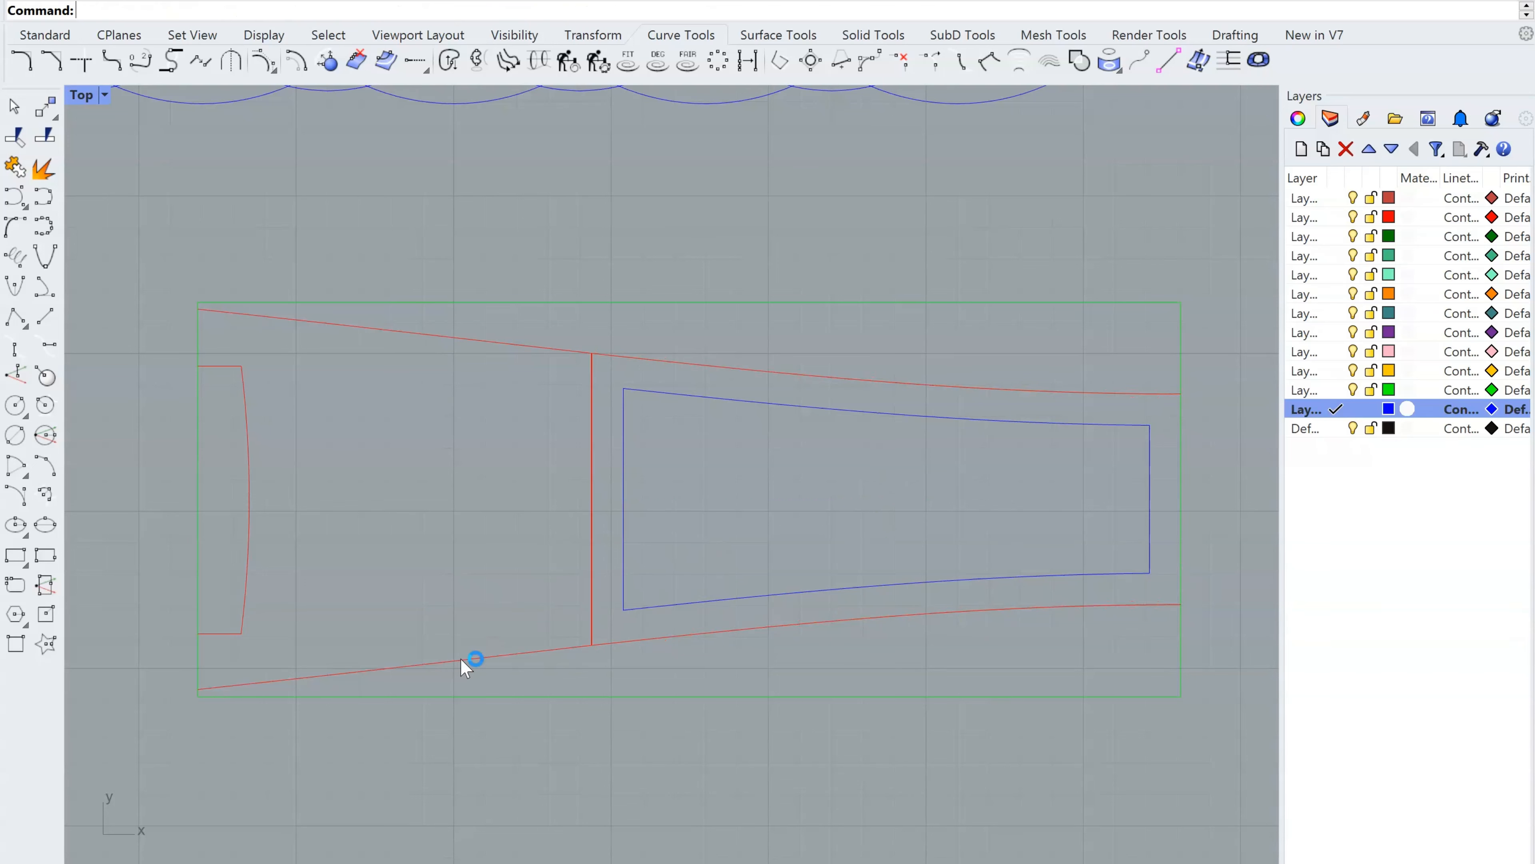
Offset the closed side outline to the left of the vertical divider inward by the same 1 mm
{"action": "right_click", "coordinate": [461, 658]}
{"action": "left_click", "coordinate": [461, 657]}
{"action": "left_click", "coordinate": [475, 611]}
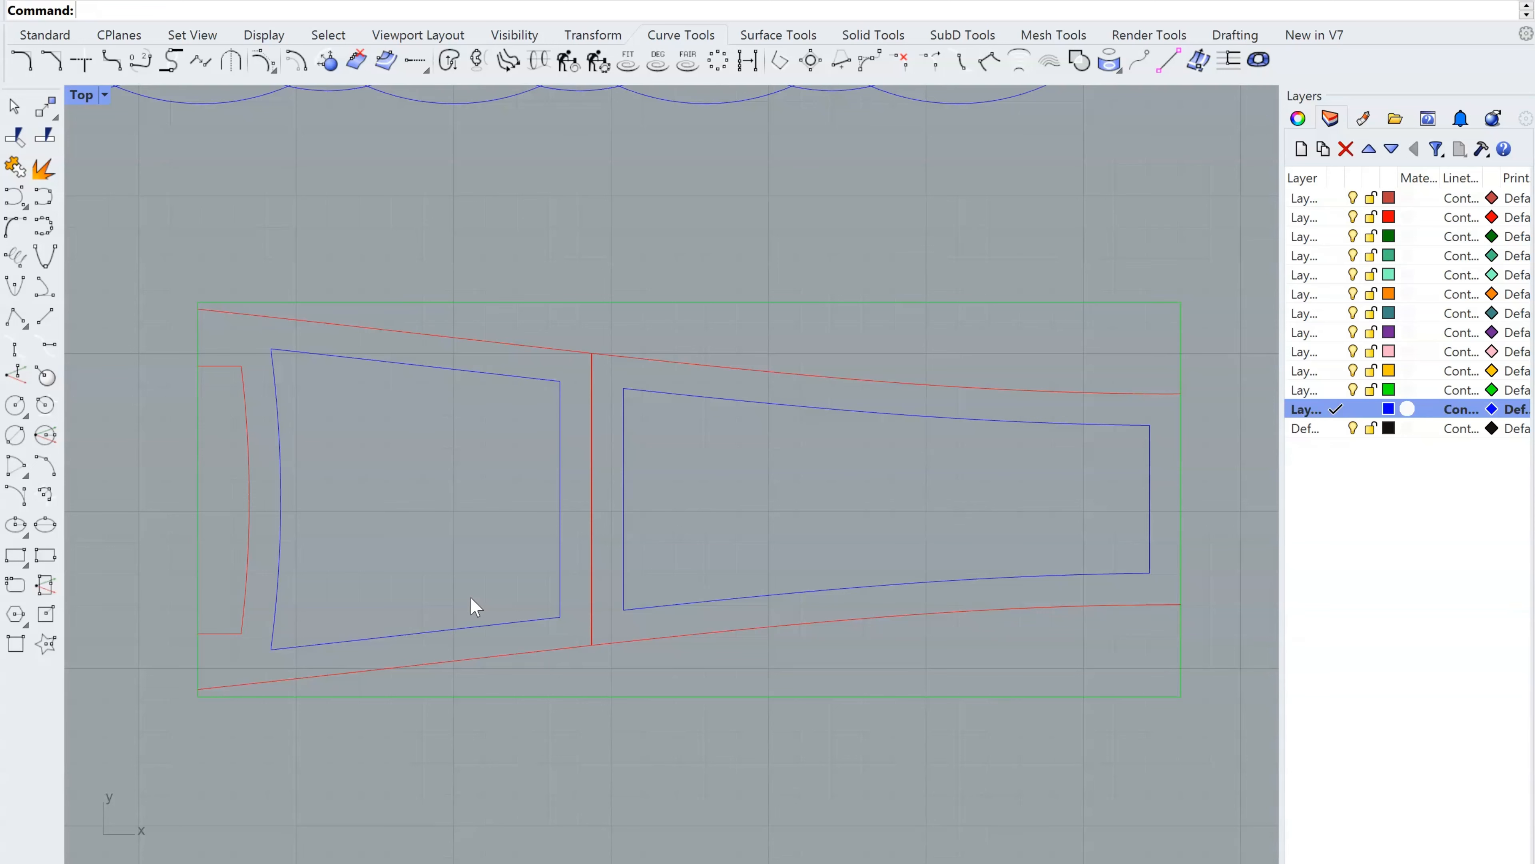
Examine the inward-offset outlines on both sides of the vertical divider and their spacing from the surrounding side outlines
{"action": "scroll", "coordinate": [490, 422], "scroll_direction": "up", "scroll_amount": 5}
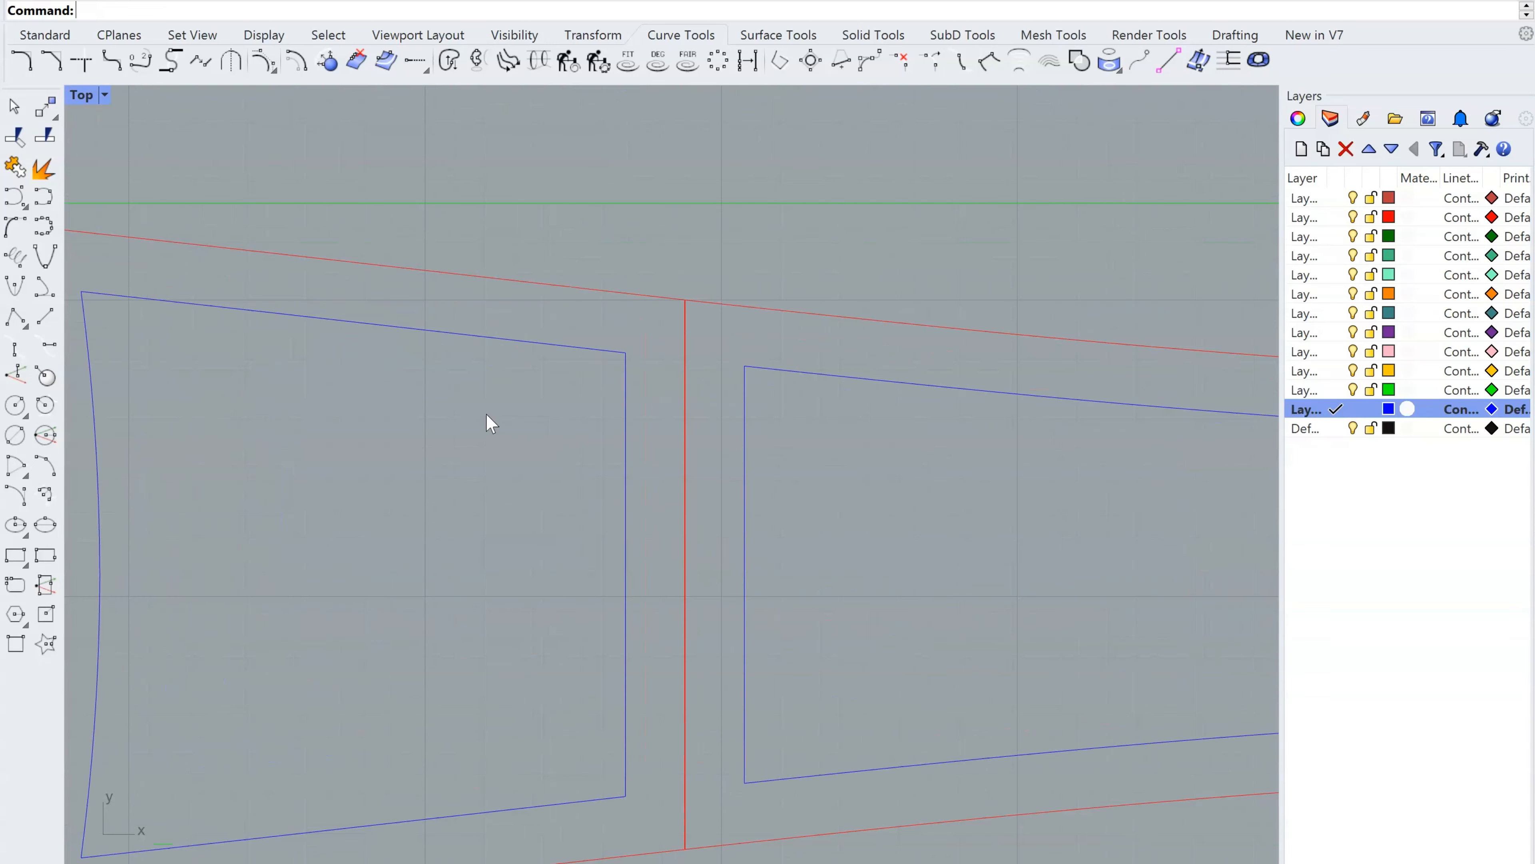
{"action": "scroll", "coordinate": [625, 417], "scroll_direction": "down", "scroll_amount": 5}
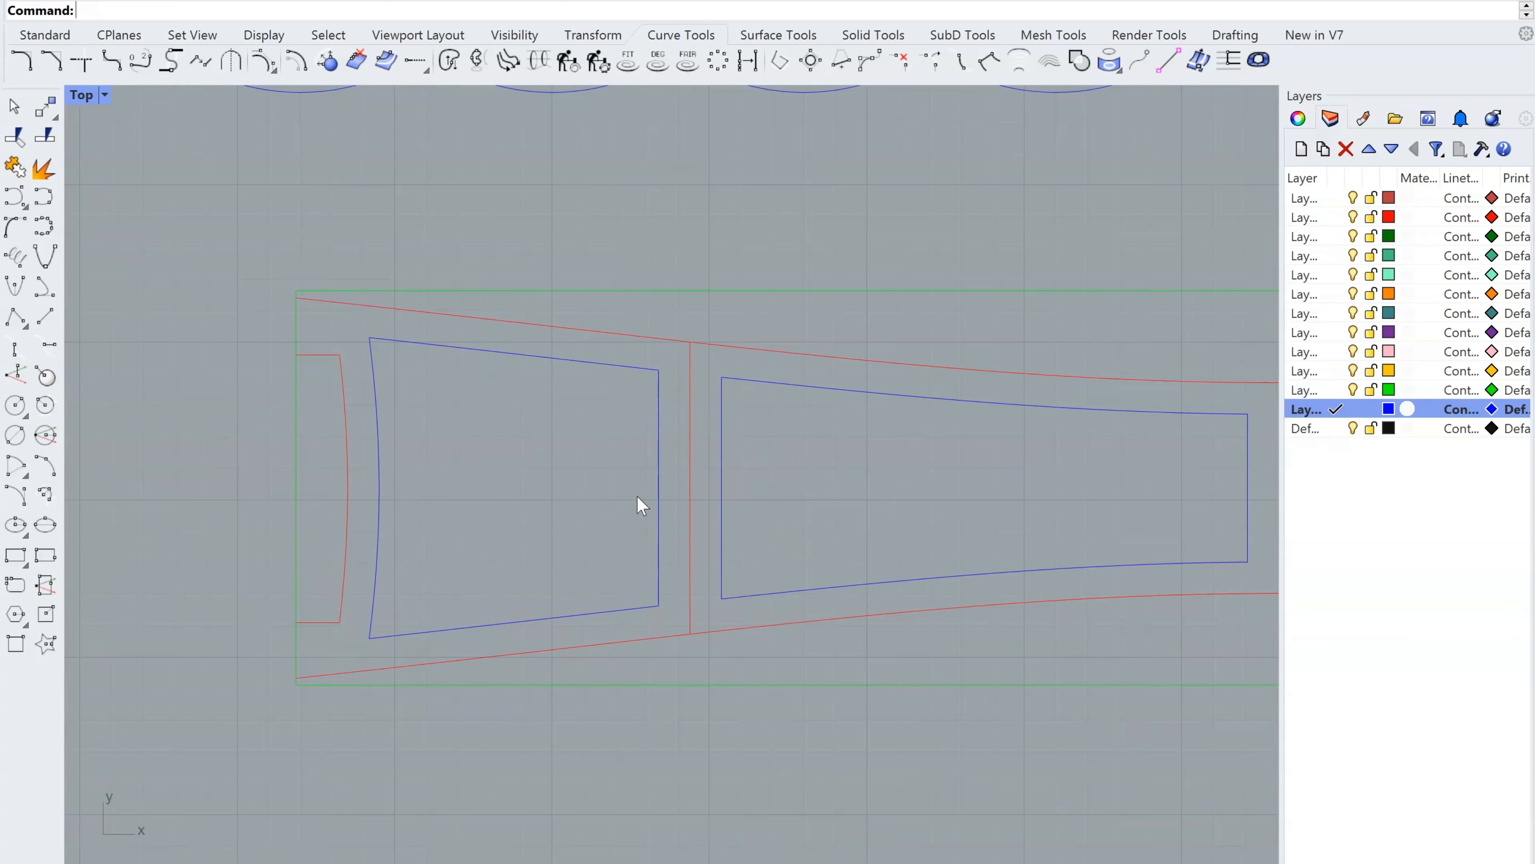
{"action": "scroll", "coordinate": [812, 450], "scroll_direction": "up", "scroll_amount": 3}
{"action": "scroll", "coordinate": [755, 533], "scroll_direction": "down", "scroll_amount": 5}
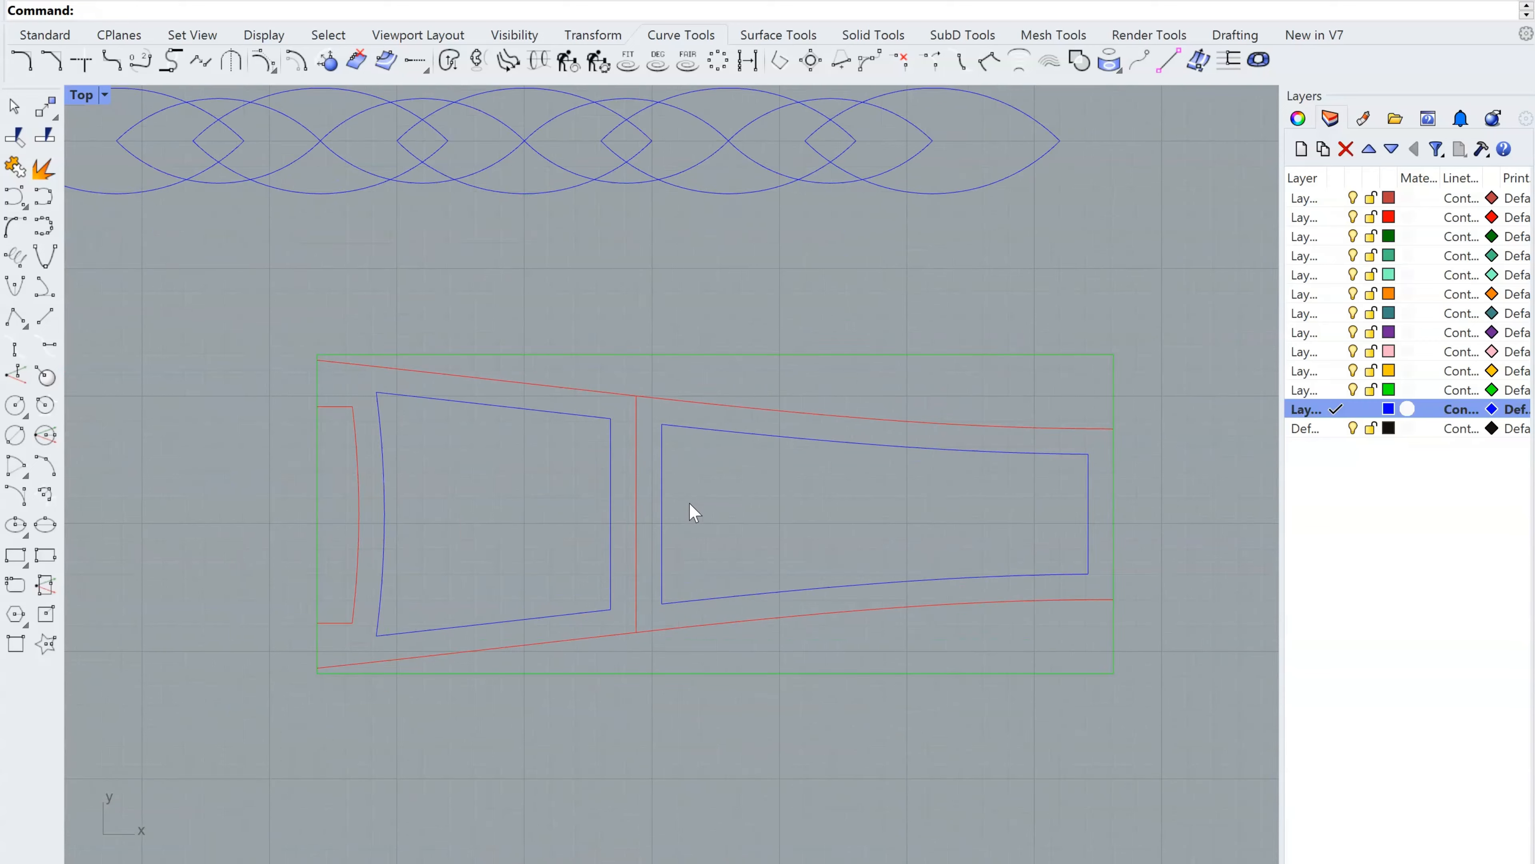
{"action": "scroll", "coordinate": [689, 507], "scroll_direction": "up", "scroll_amount": 4}
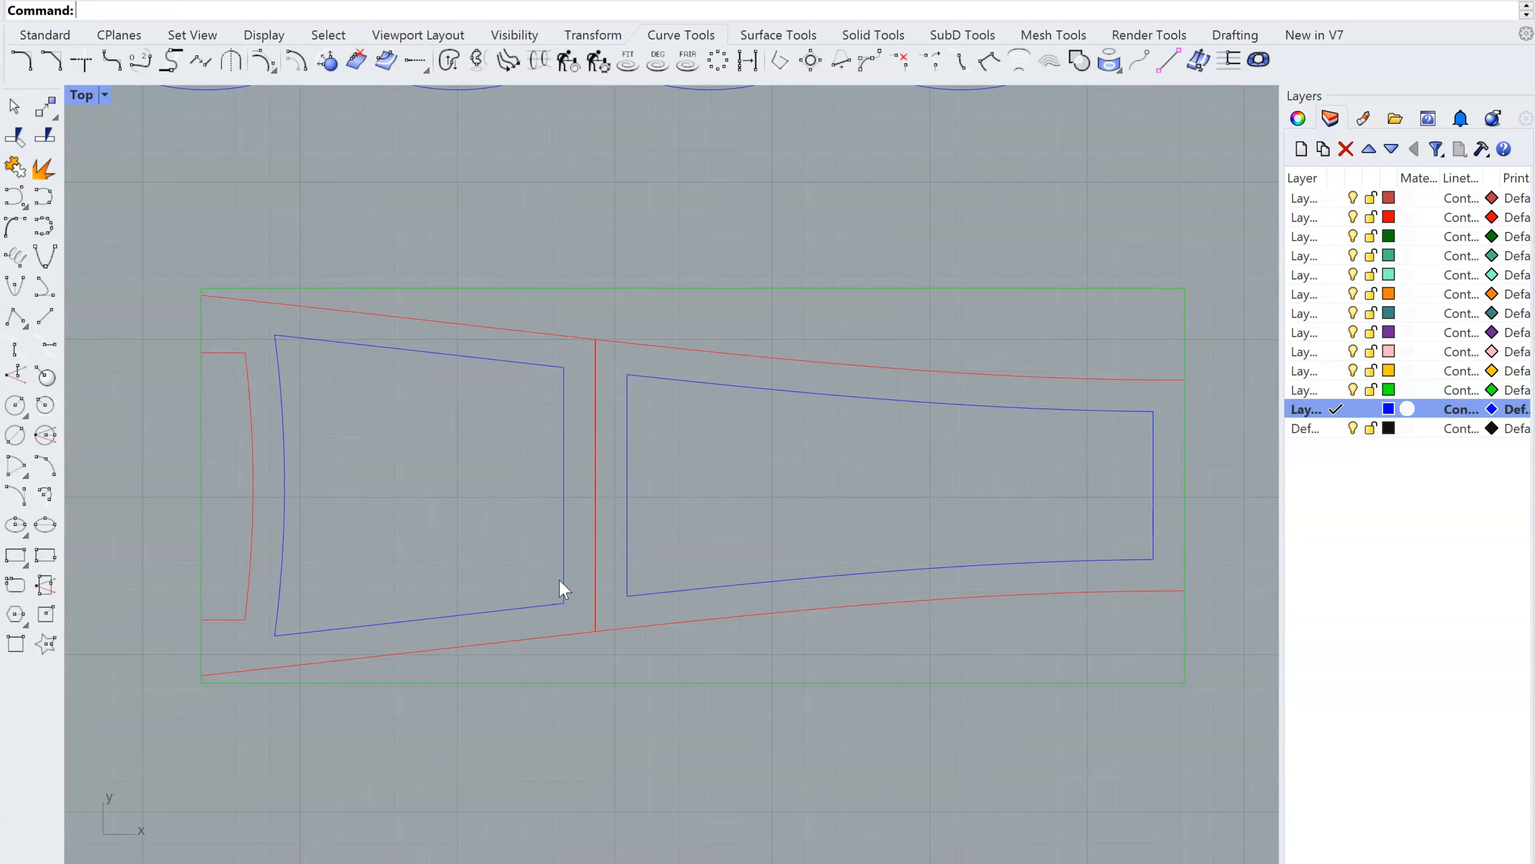
{"action": "scroll", "coordinate": [561, 588], "scroll_direction": "down", "scroll_amount": 2}
{"action": "scroll", "coordinate": [561, 596], "scroll_direction": "up", "scroll_amount": 6}
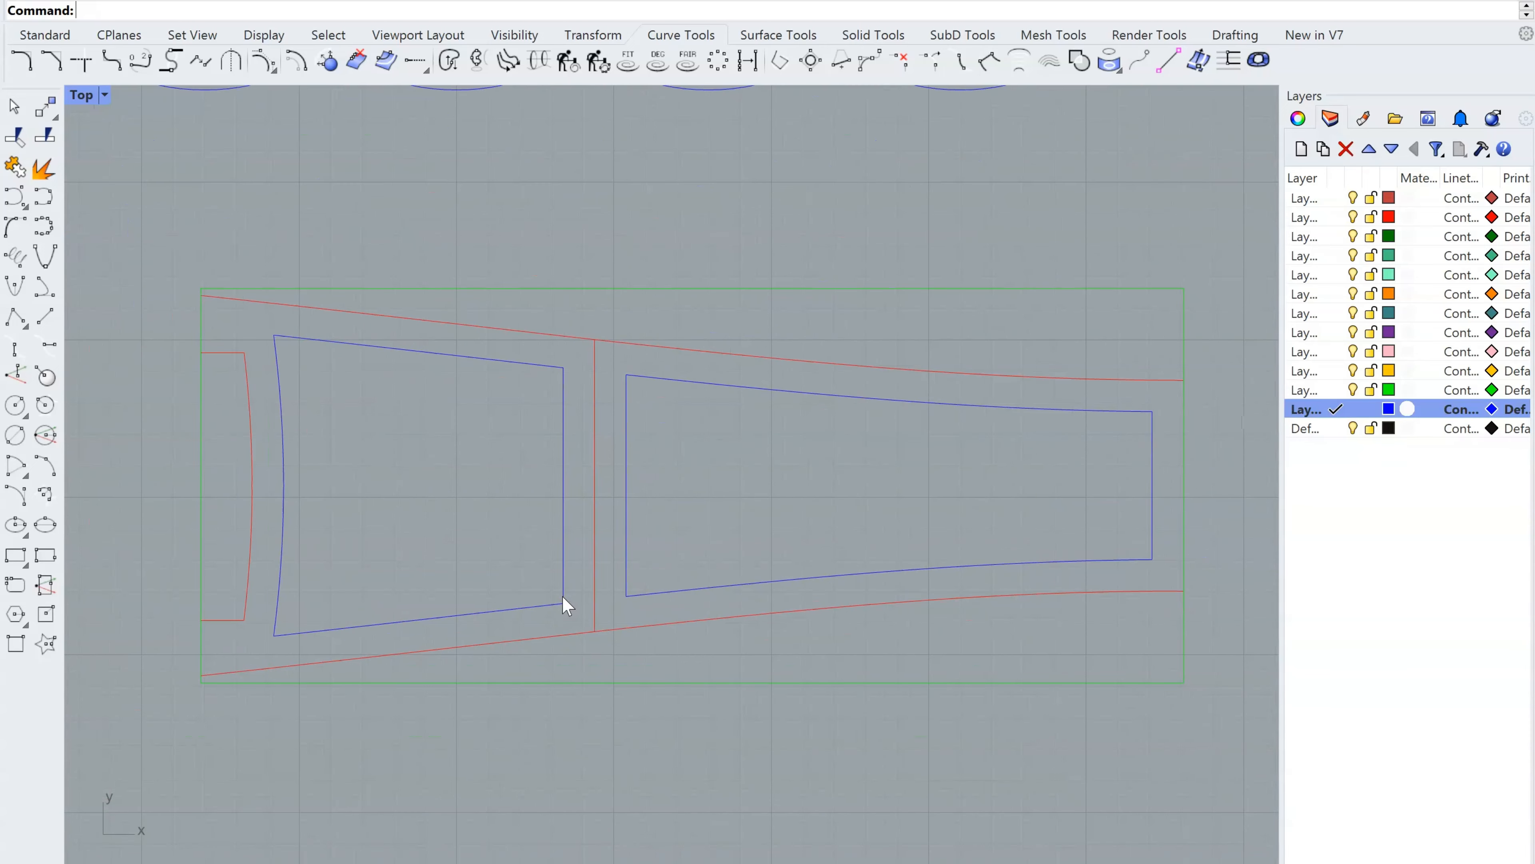
{"action": "left_click", "coordinate": [652, 602]}
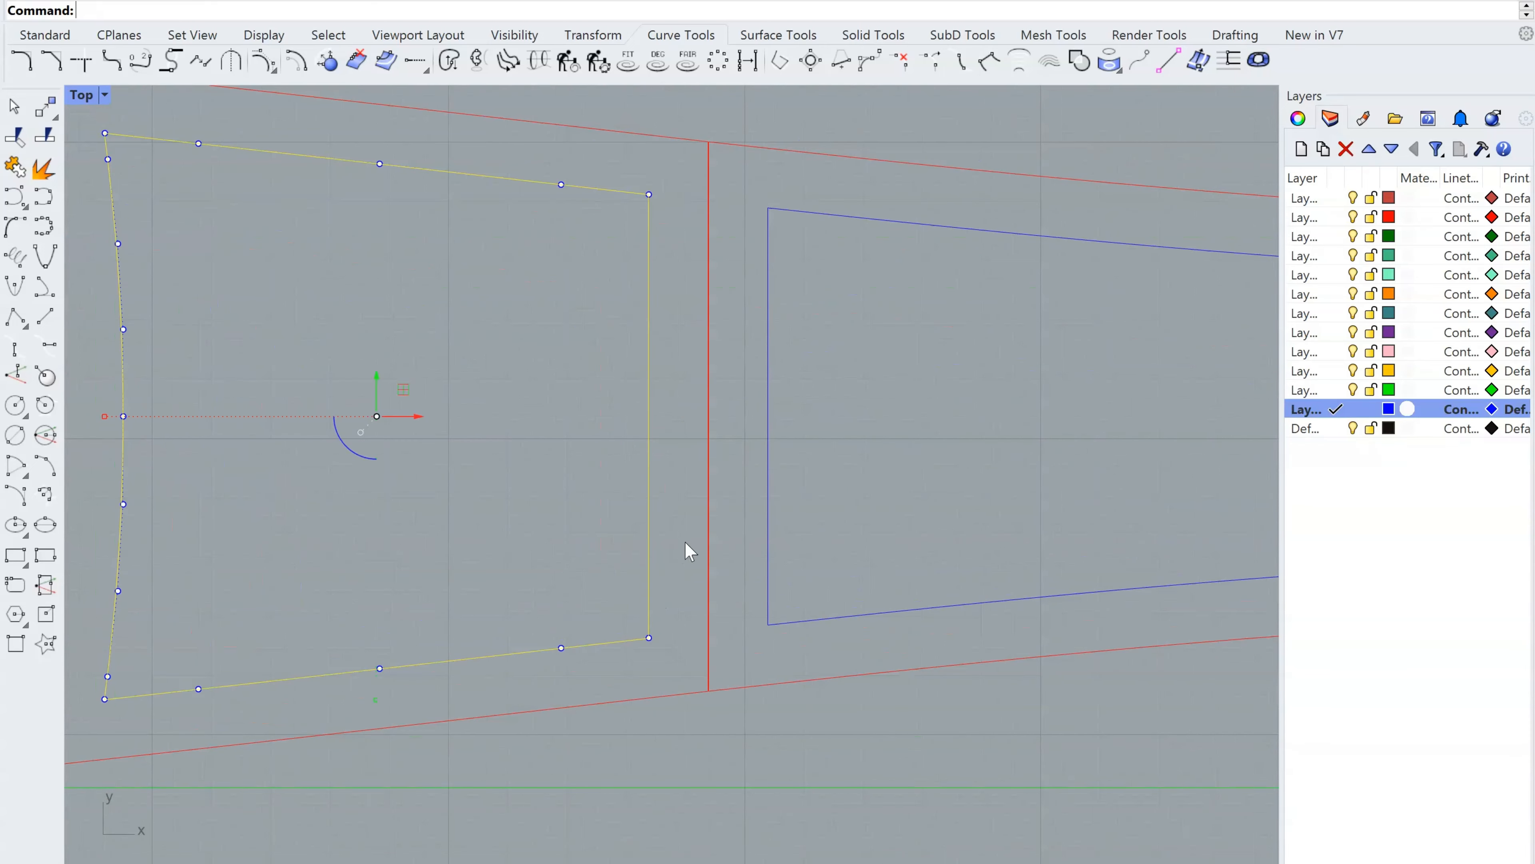
{"action": "left_click", "coordinate": [685, 542]}
{"action": "scroll", "coordinate": [686, 562], "scroll_direction": "down", "scroll_amount": 6}
{"action": "scroll", "coordinate": [841, 579], "scroll_direction": "up", "scroll_amount": 4}
{"action": "right_click_drag", "start_coordinate": [837, 594], "coordinate": [790, 642]}
{"action": "scroll", "coordinate": [810, 580], "scroll_direction": "down", "scroll_amount": 4}
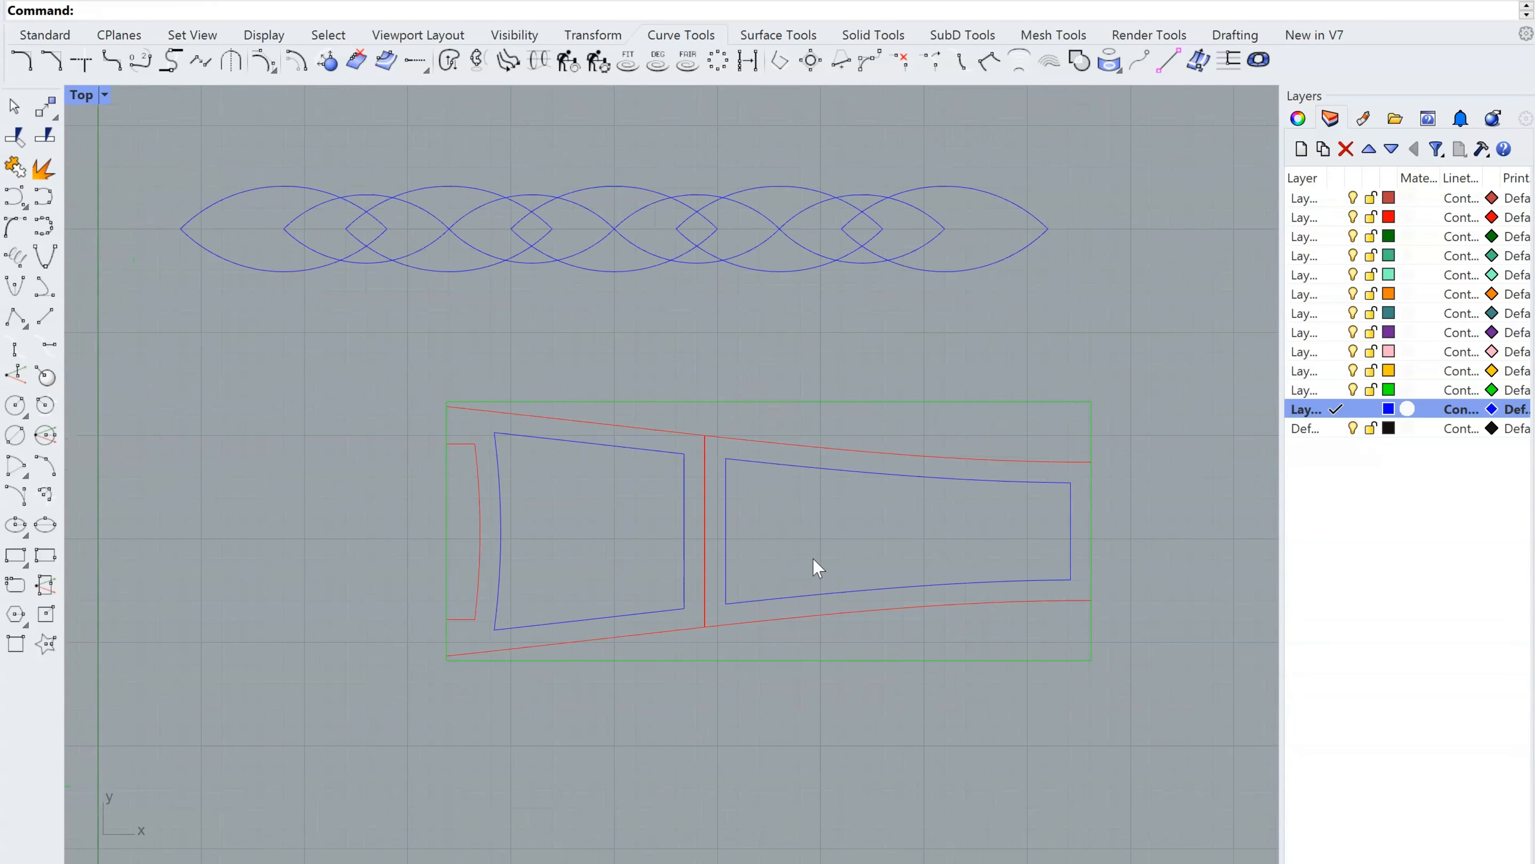
{"action": "scroll", "coordinate": [889, 558], "scroll_direction": "up", "scroll_amount": 2}
{"action": "scroll", "coordinate": [826, 562], "scroll_direction": "up", "scroll_amount": 2}
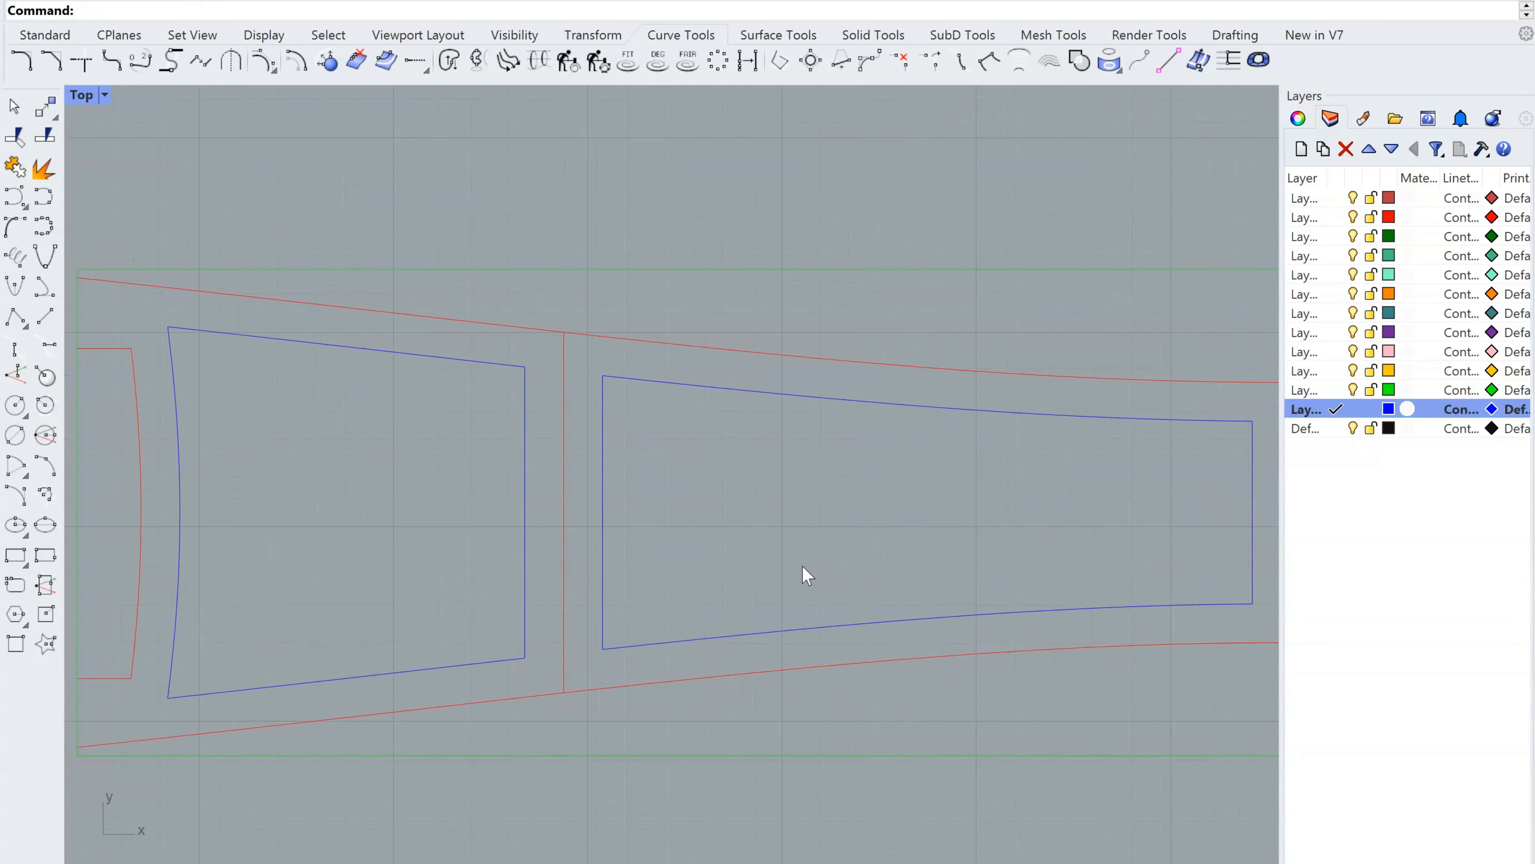
{"action": "right_click_drag", "start_coordinate": [805, 572], "coordinate": [863, 504]}
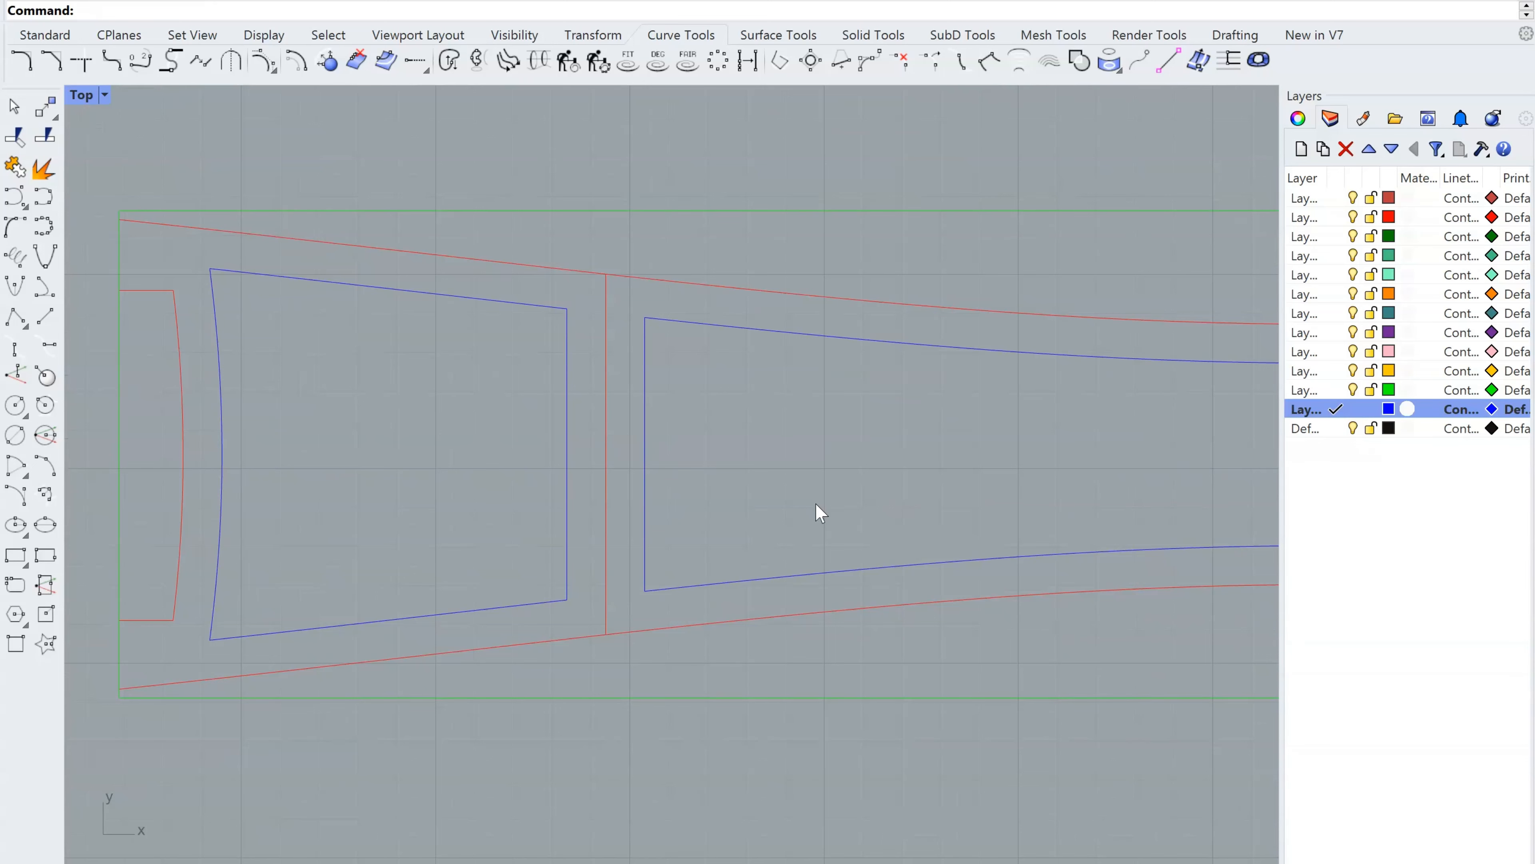
{"action": "scroll", "coordinate": [536, 573], "scroll_direction": "down", "scroll_amount": 2}
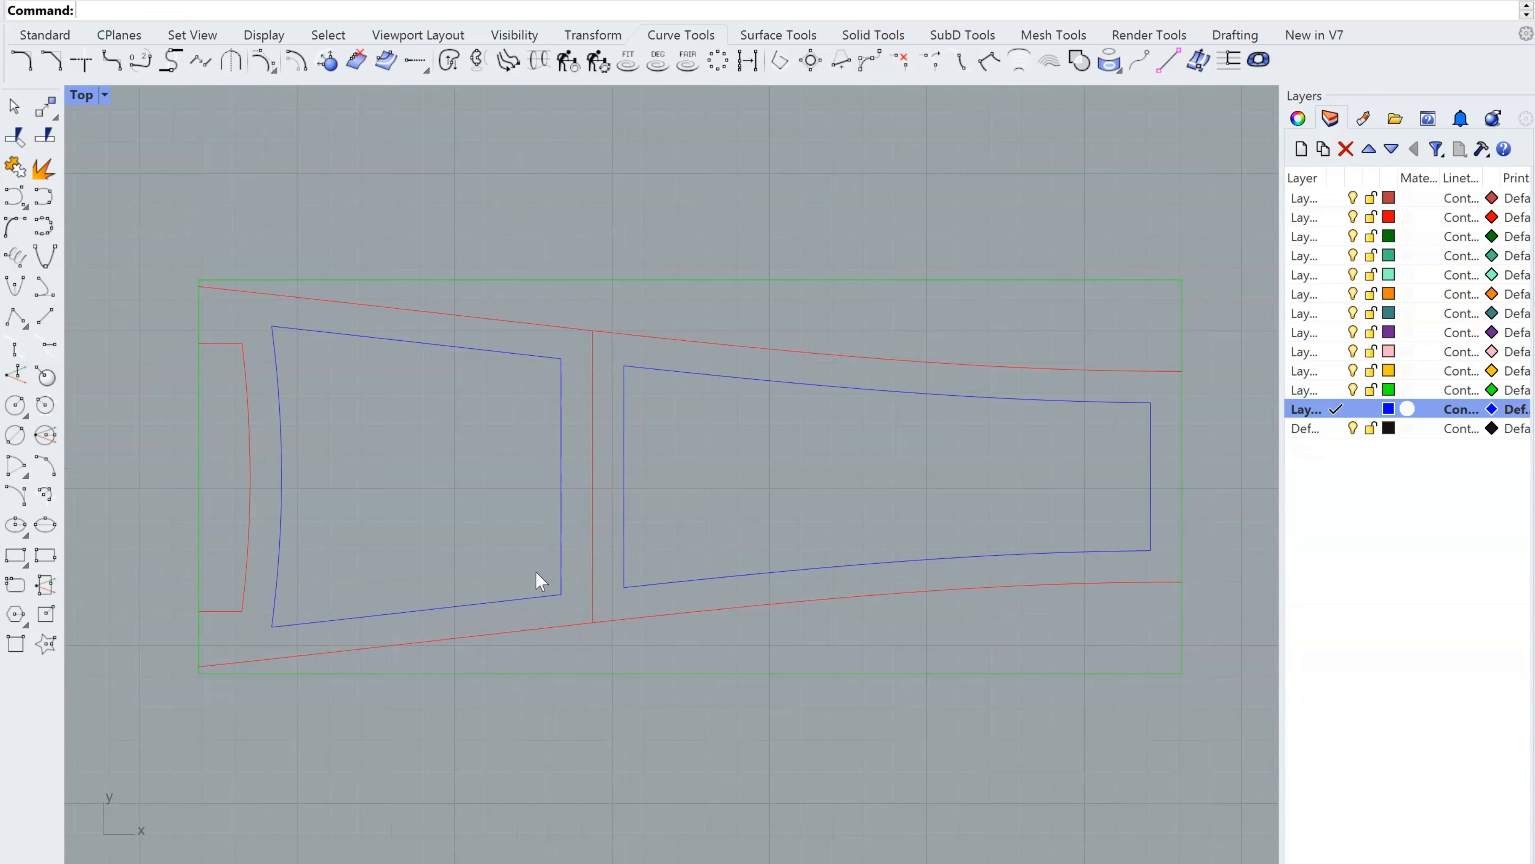
{"action": "scroll", "coordinate": [538, 574], "scroll_direction": "down", "scroll_amount": 3}
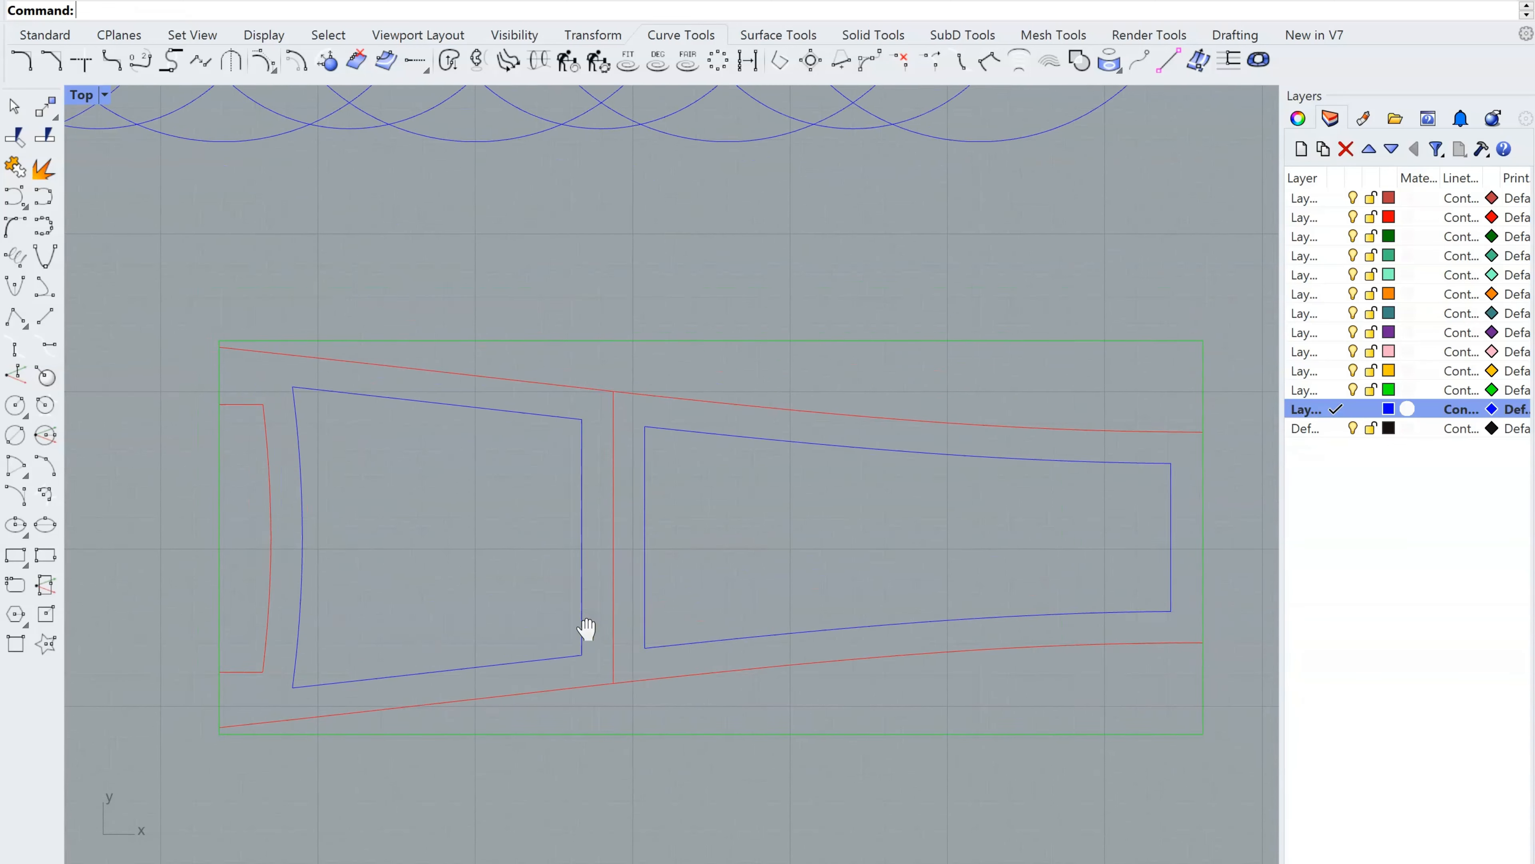
{"action": "scroll", "coordinate": [531, 444], "scroll_direction": "up", "scroll_amount": 2}
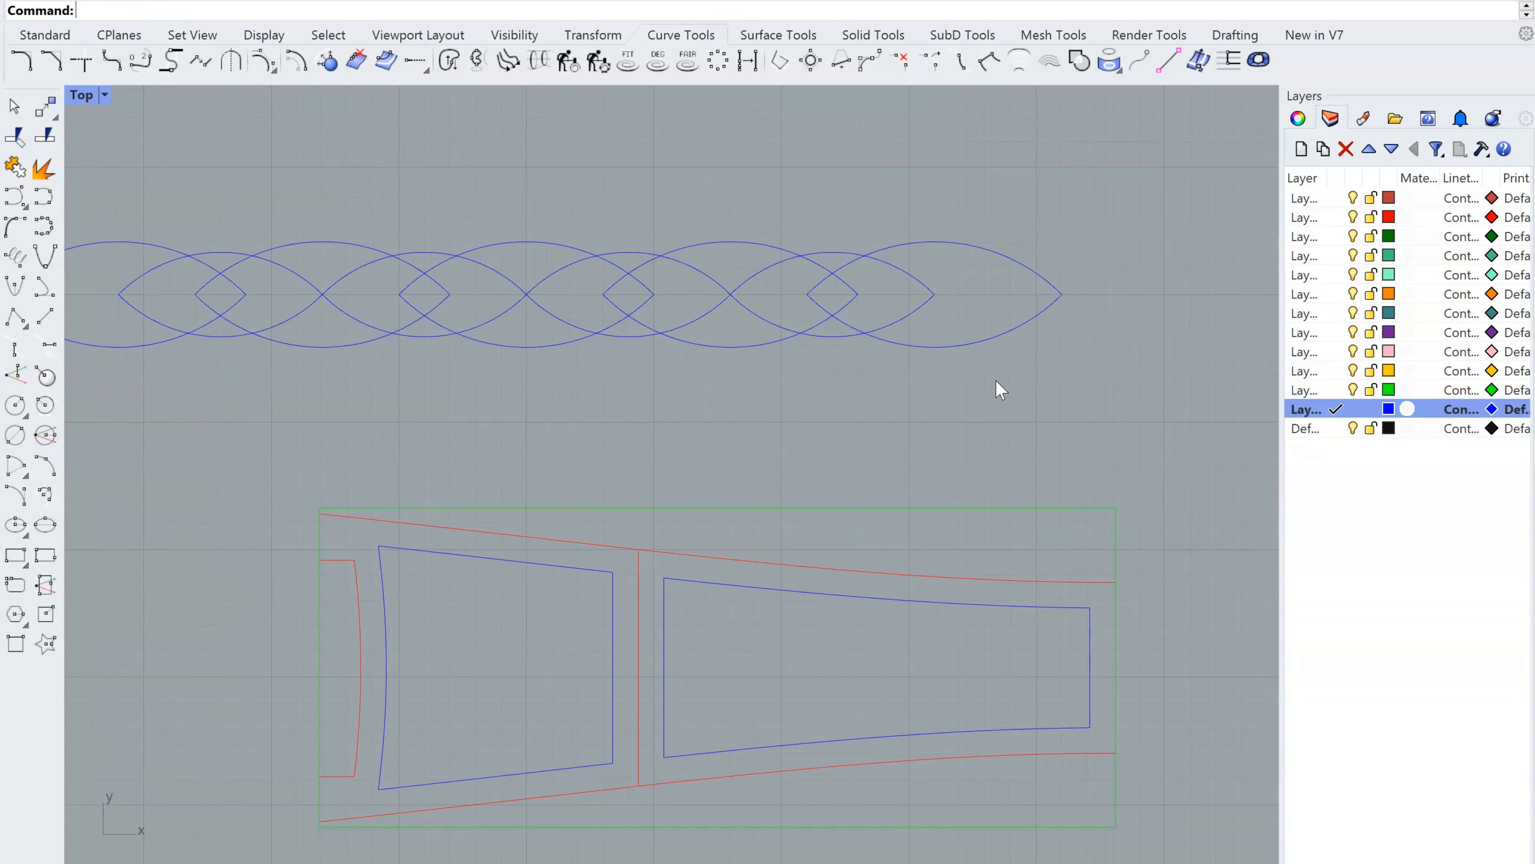
Move the complete leaf chain down so that it lies over the framed side outlines
{"action": "scroll", "coordinate": [967, 416], "scroll_direction": "down", "scroll_amount": 2}
{"action": "scroll", "coordinate": [1103, 409], "scroll_direction": "down", "scroll_amount": 1}
{"action": "left_click_drag", "start_coordinate": [1104, 402], "coordinate": [289, 248]}
{"action": "left_click_drag", "start_coordinate": [700, 275], "coordinate": [737, 590]}
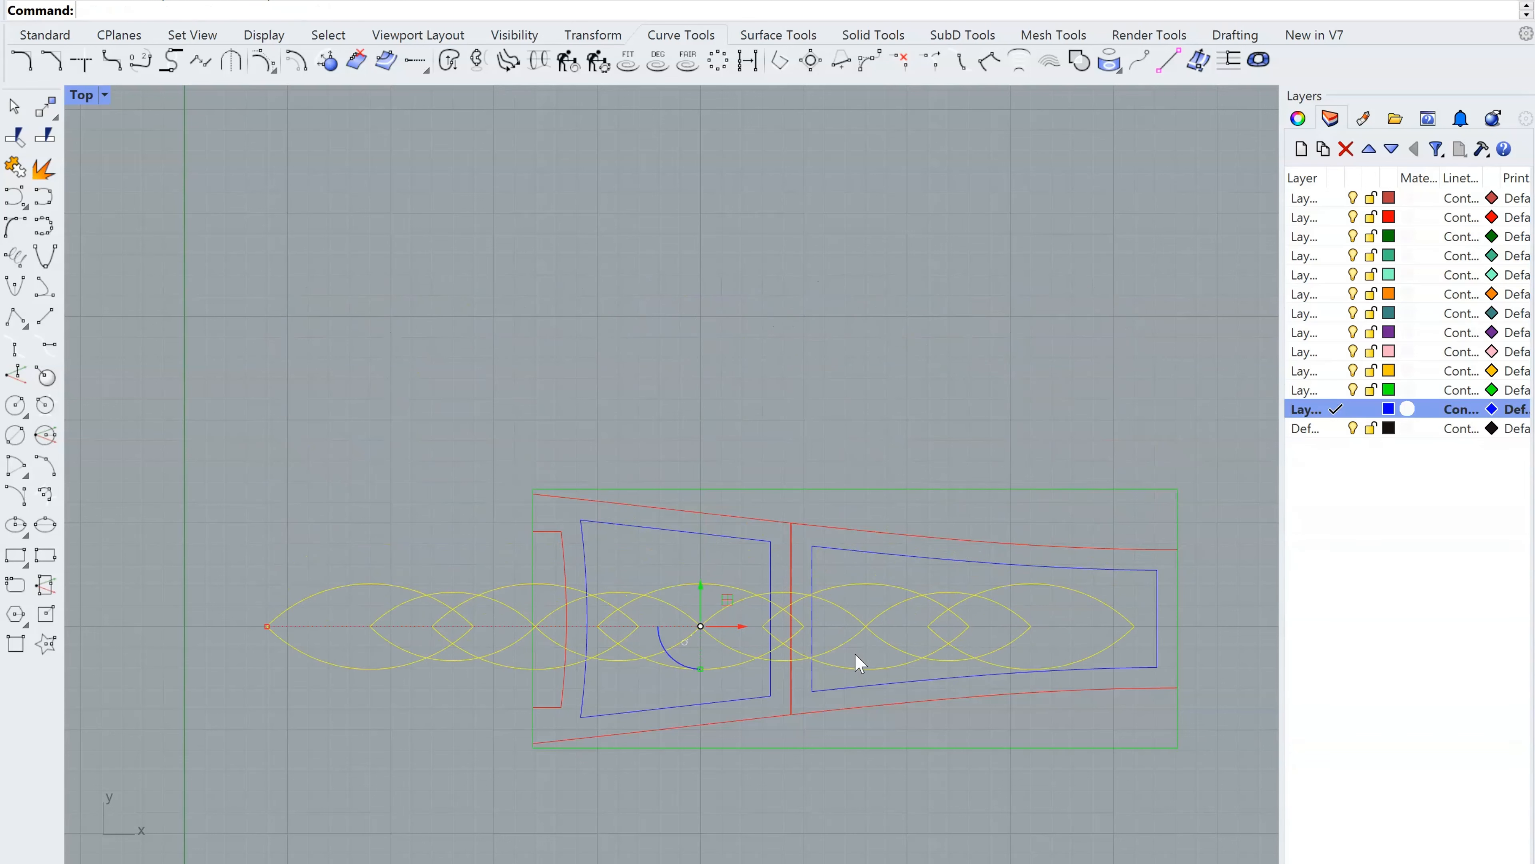
{"action": "scroll", "coordinate": [857, 662], "scroll_direction": "up", "scroll_amount": 3}
{"action": "scroll", "coordinate": [829, 652], "scroll_direction": "down", "scroll_amount": 3}
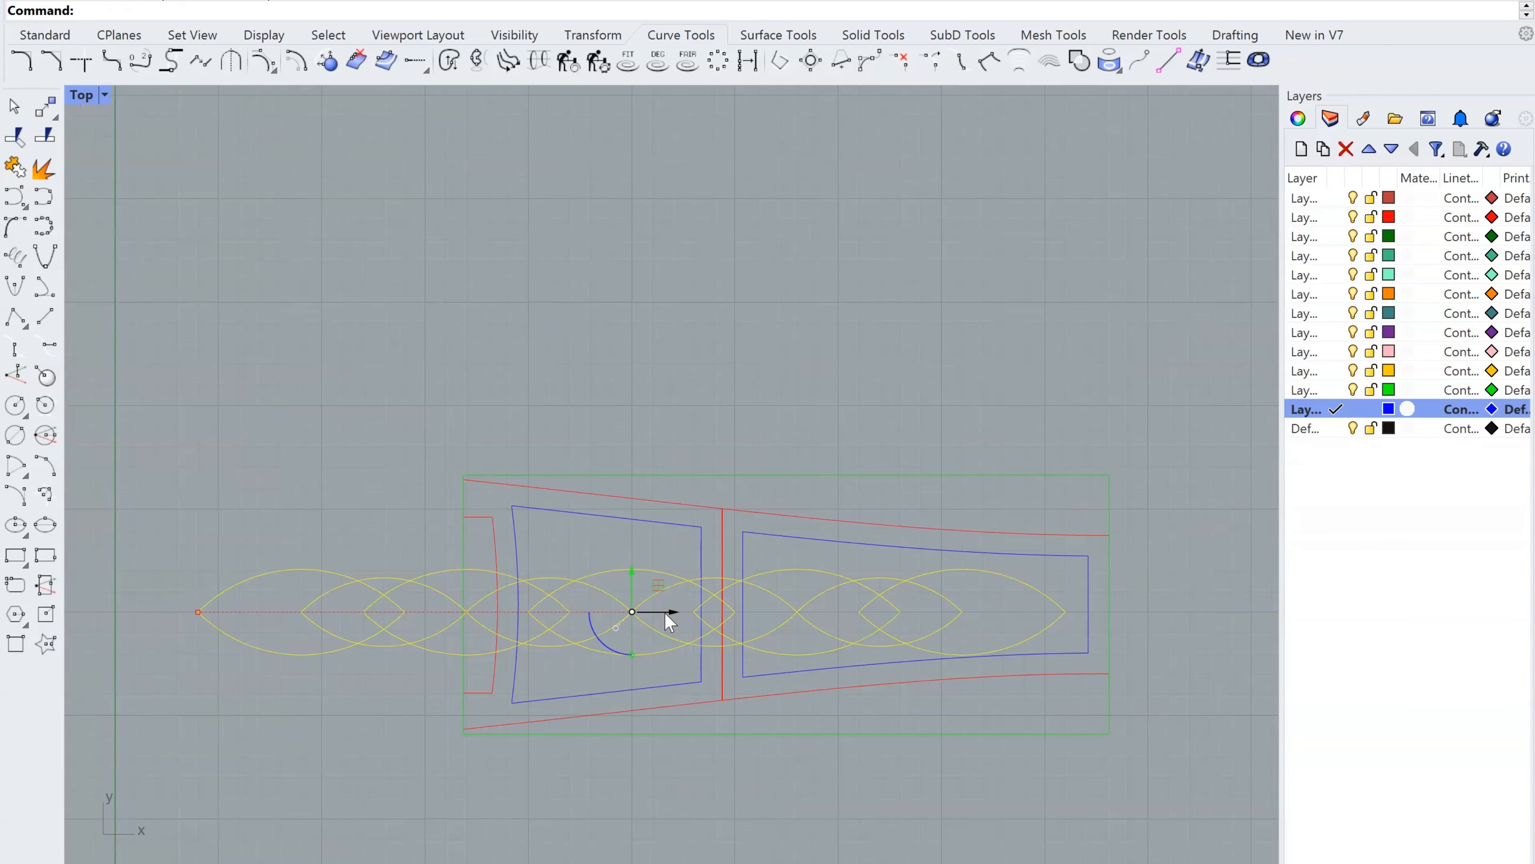
Move the leaf chain right until it starts inside the left inner outline, and nudge it up to the frame's horizontal centre line
{"action": "left_click_drag", "start_coordinate": [664, 613], "coordinate": [993, 656]}
{"action": "scroll", "coordinate": [919, 627], "scroll_direction": "up", "scroll_amount": 4}
{"action": "scroll", "coordinate": [927, 657], "scroll_direction": "down", "scroll_amount": 4}
{"action": "scroll", "coordinate": [733, 651], "scroll_direction": "up", "scroll_amount": 4}
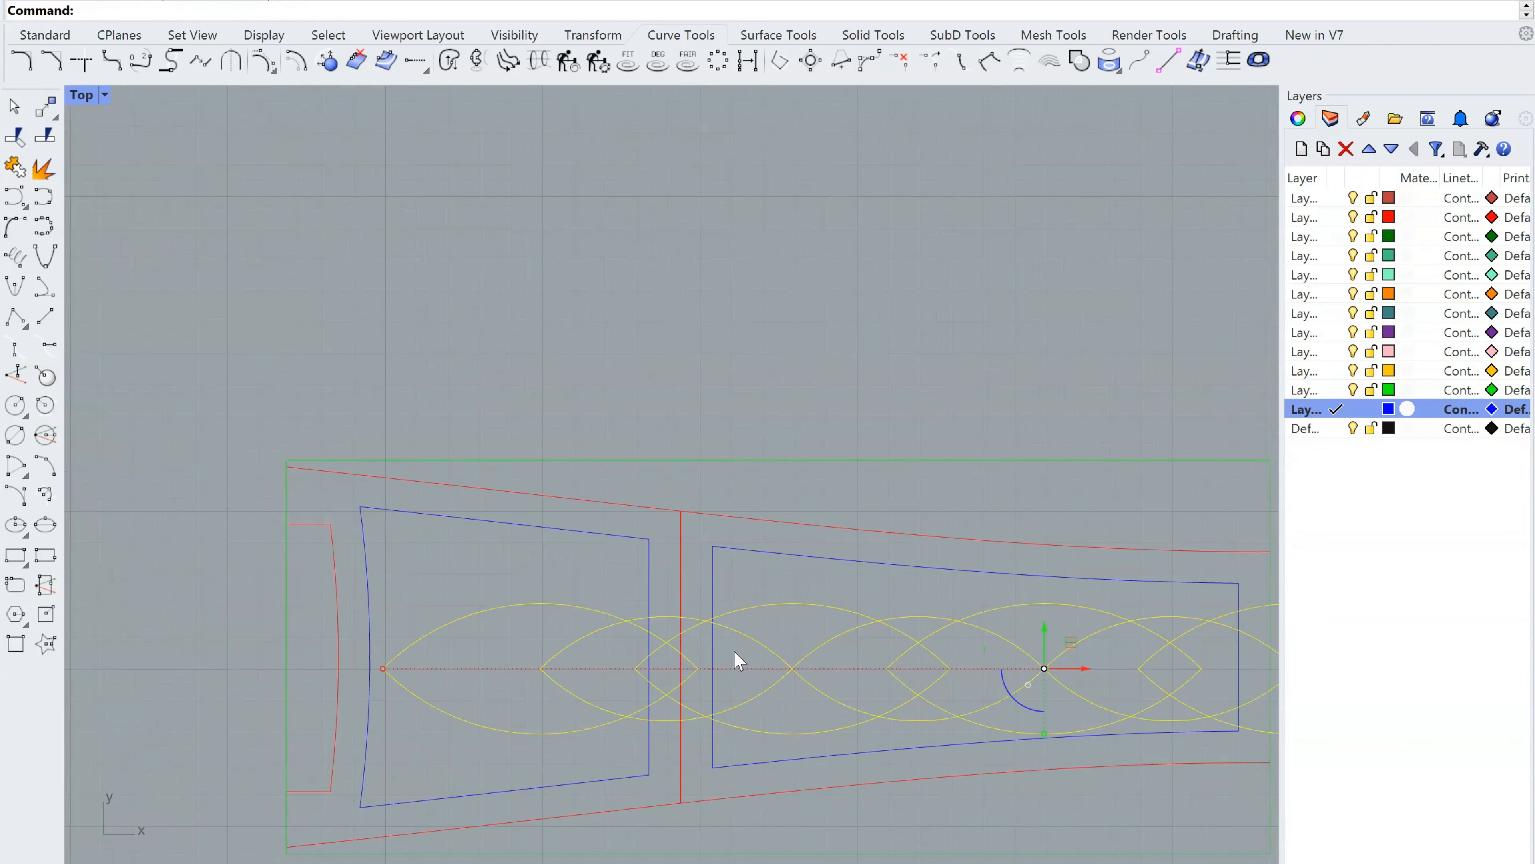
{"action": "right_click_drag", "start_coordinate": [834, 689], "coordinate": [869, 663]}
{"action": "left_click_drag", "start_coordinate": [1078, 599], "coordinate": [1066, 585]}
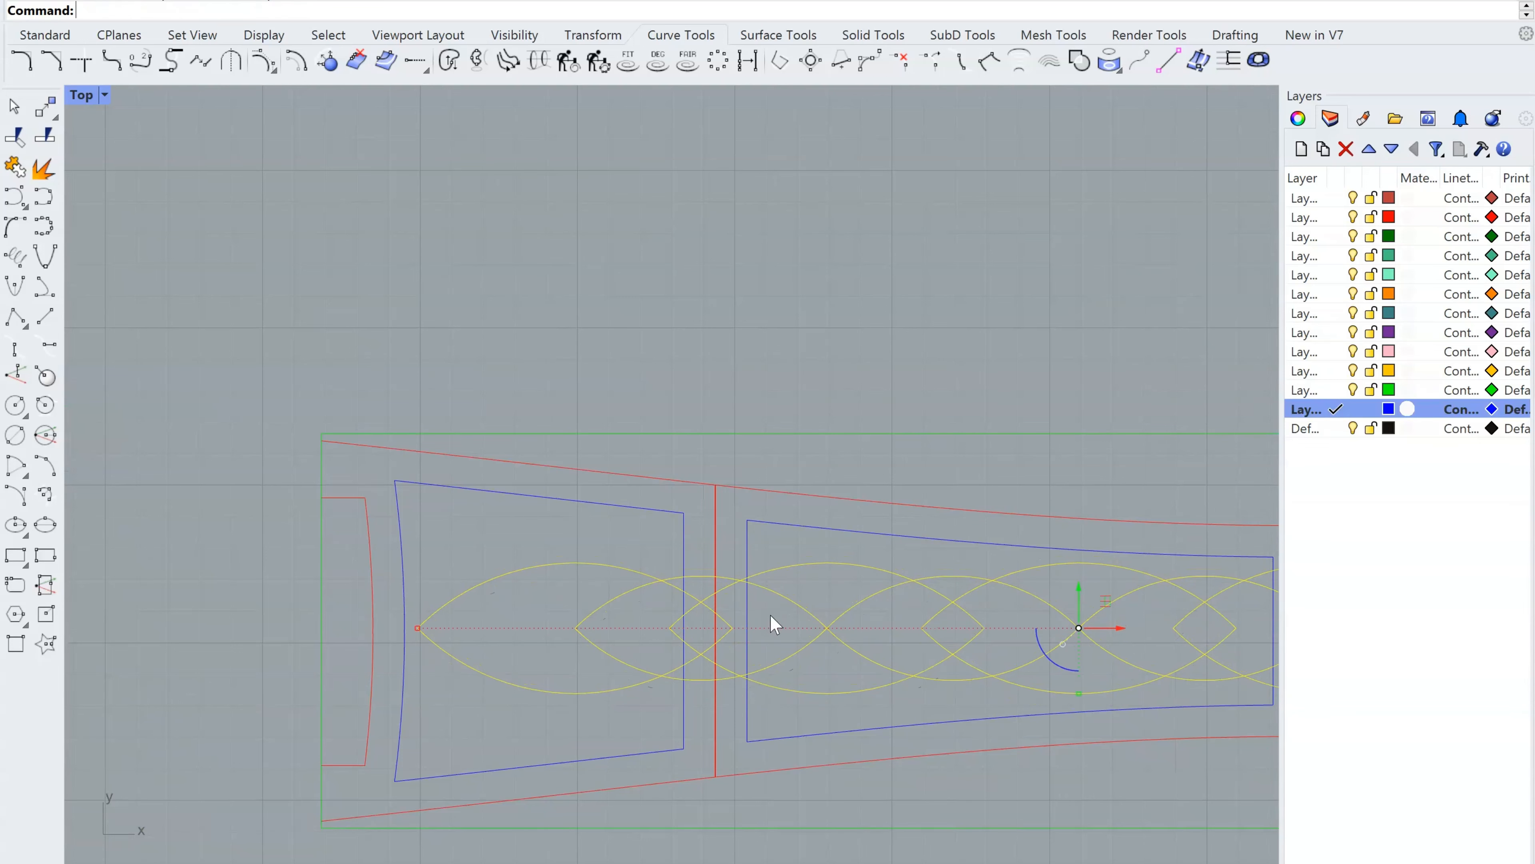
Move the leaf chain left along the frame's centre line so that it extends past both ends of the frame
{"action": "scroll", "coordinate": [771, 620], "scroll_direction": "down", "scroll_amount": 5}
{"action": "scroll", "coordinate": [662, 606], "scroll_direction": "up", "scroll_amount": 4}
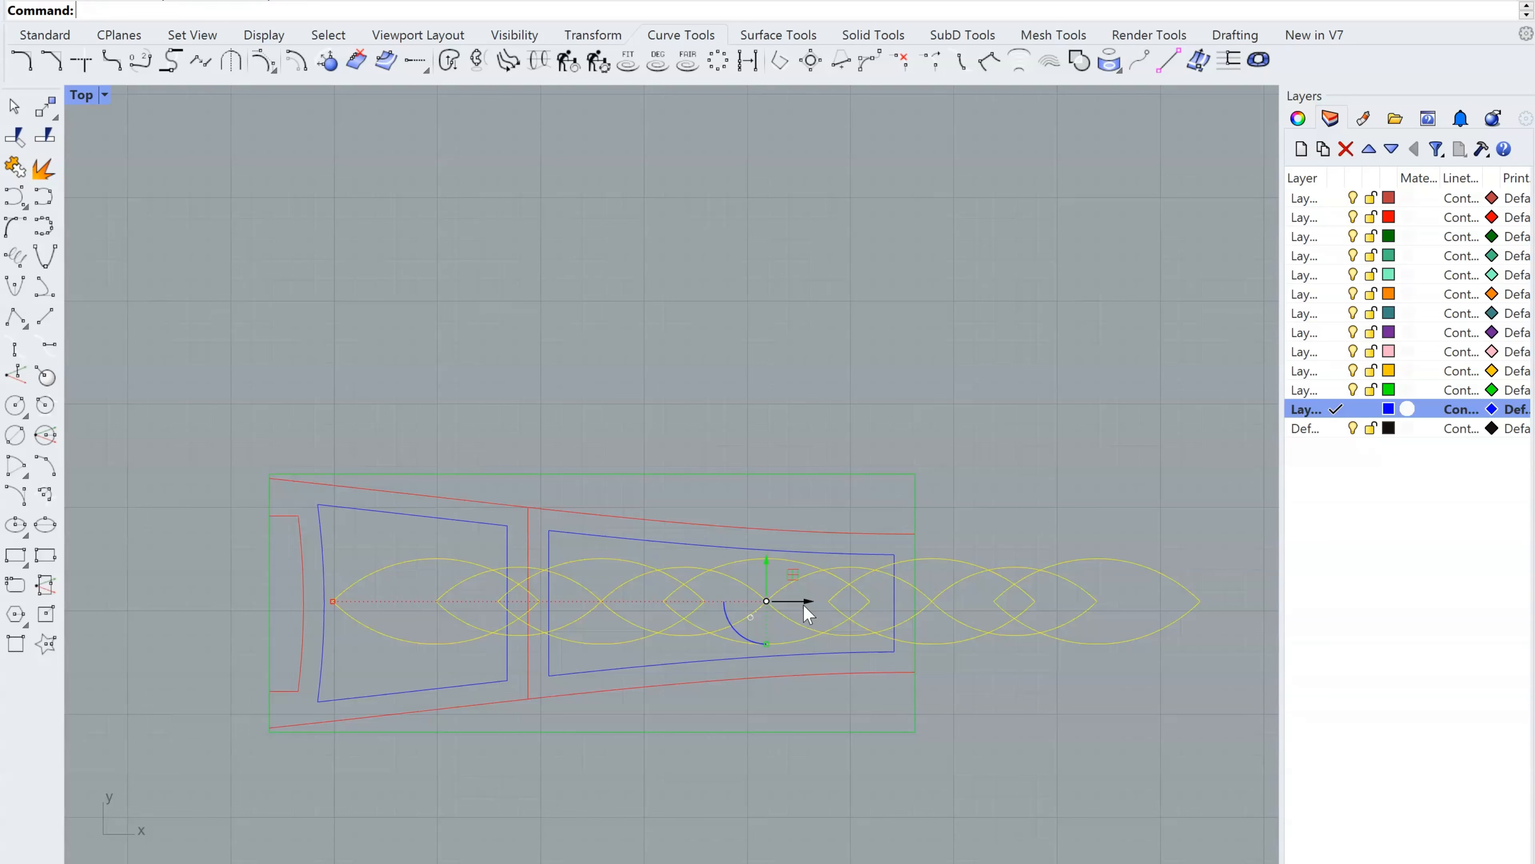
{"action": "left_click_drag", "start_coordinate": [803, 604], "coordinate": [583, 600]}
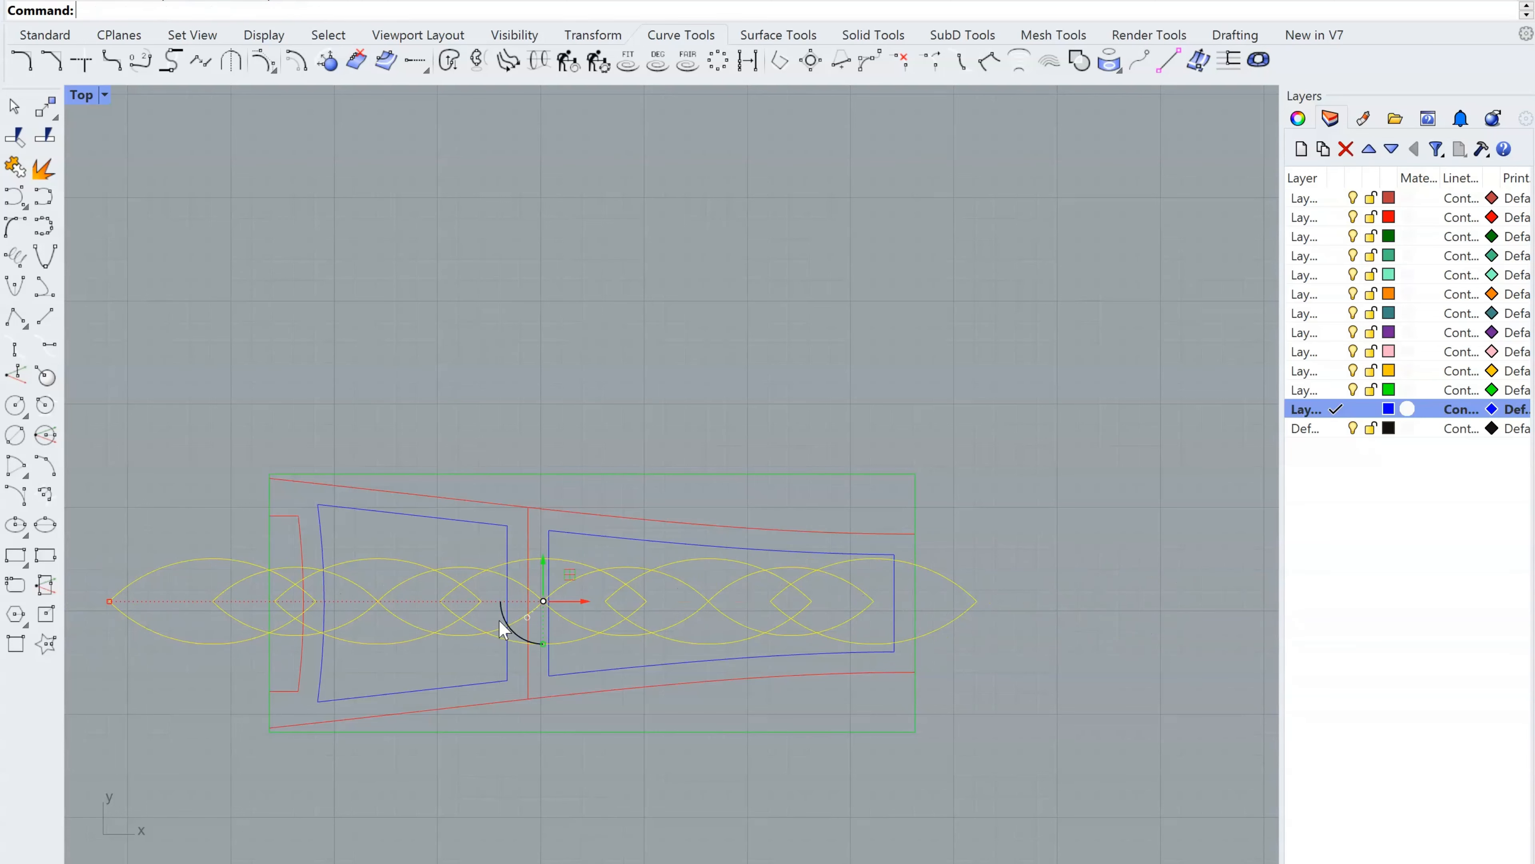
Examine how the leaf chain crosses the vertical divider, the inner outlines and both ends of the frame
{"action": "scroll", "coordinate": [500, 619], "scroll_direction": "up", "scroll_amount": 3}
{"action": "scroll", "coordinate": [500, 628], "scroll_direction": "down", "scroll_amount": 2}
{"action": "scroll", "coordinate": [499, 619], "scroll_direction": "up", "scroll_amount": 3}
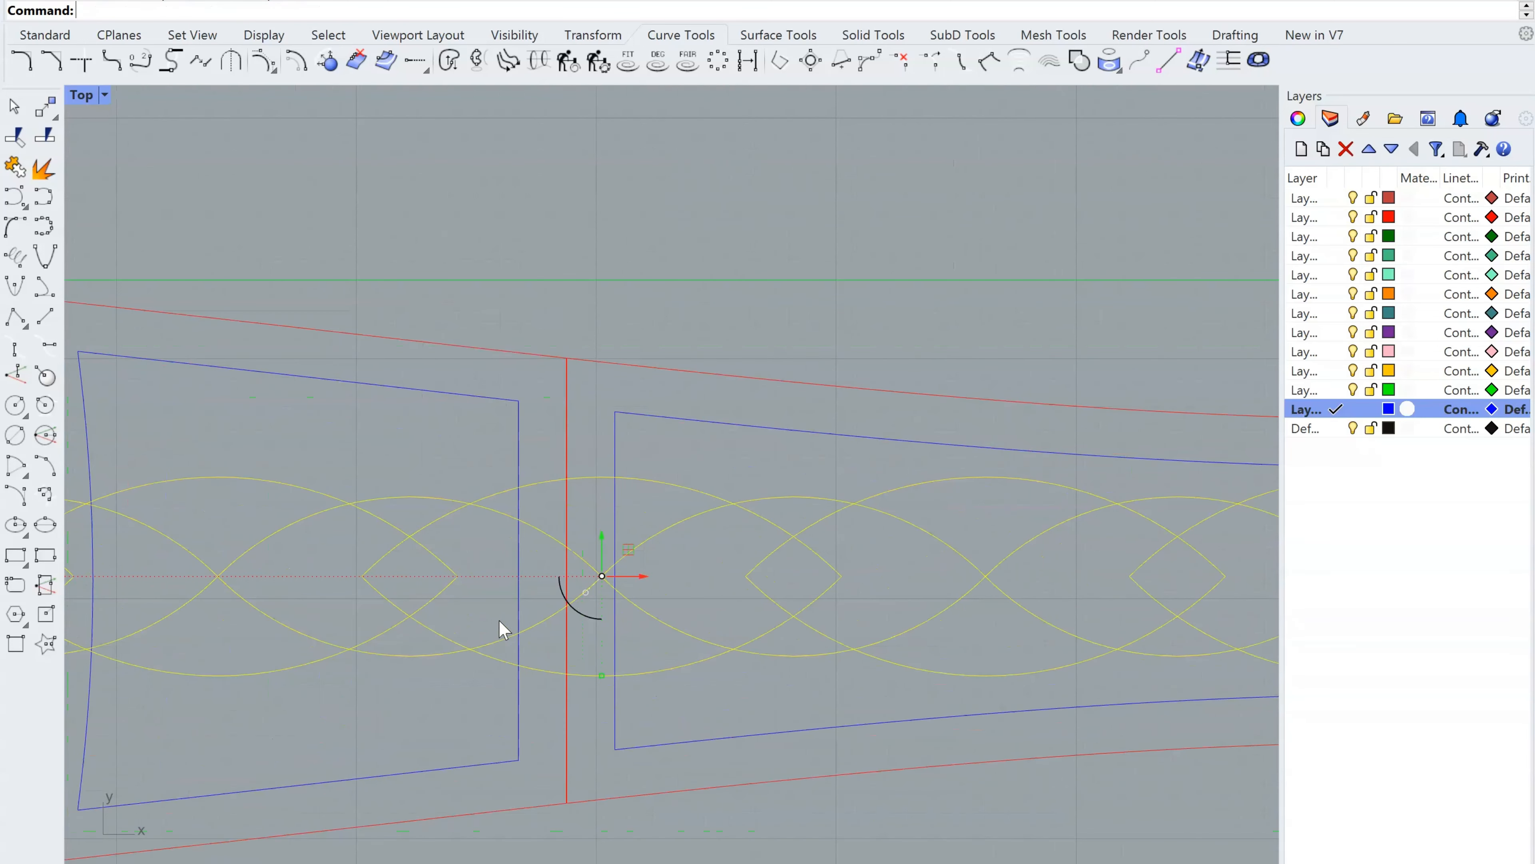
{"action": "scroll", "coordinate": [499, 619], "scroll_direction": "down", "scroll_amount": 5}
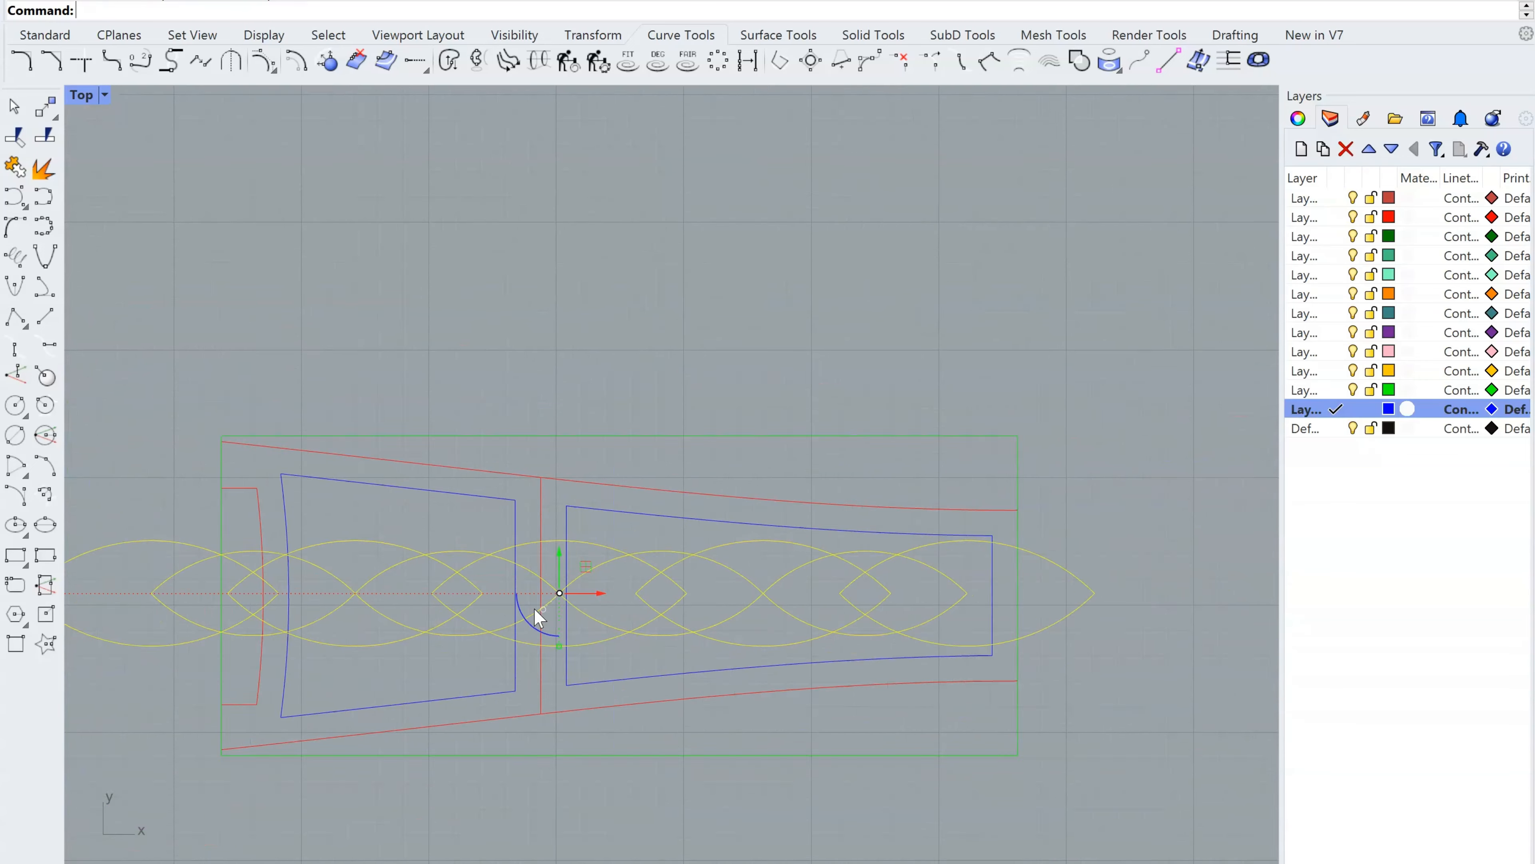
{"action": "scroll", "coordinate": [297, 590], "scroll_direction": "up", "scroll_amount": 3}
{"action": "right_click_drag", "start_coordinate": [394, 601], "coordinate": [517, 555]}
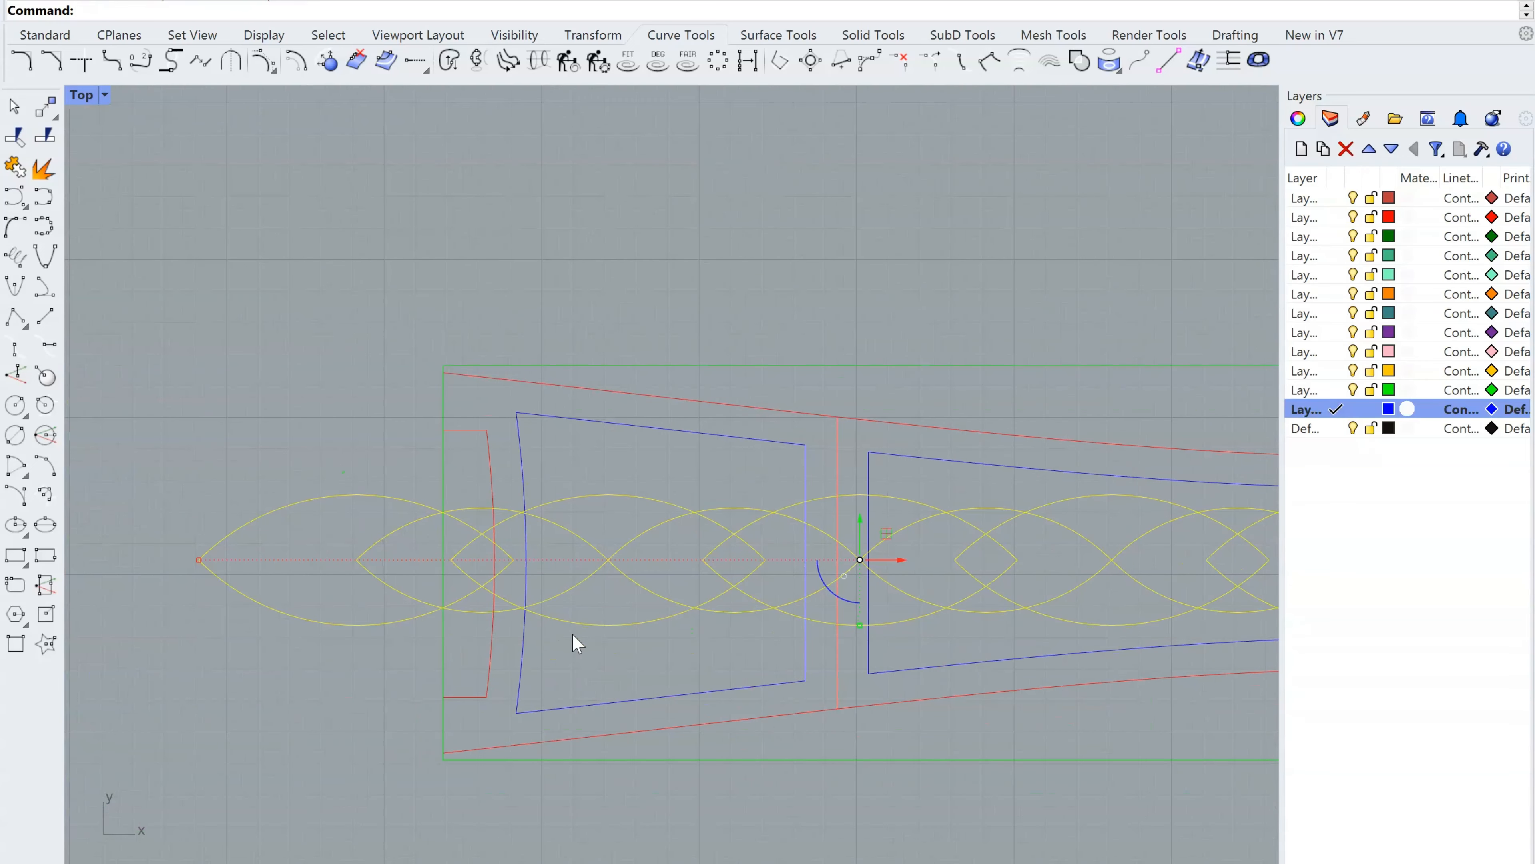
{"action": "scroll", "coordinate": [573, 633], "scroll_direction": "down", "scroll_amount": 3}
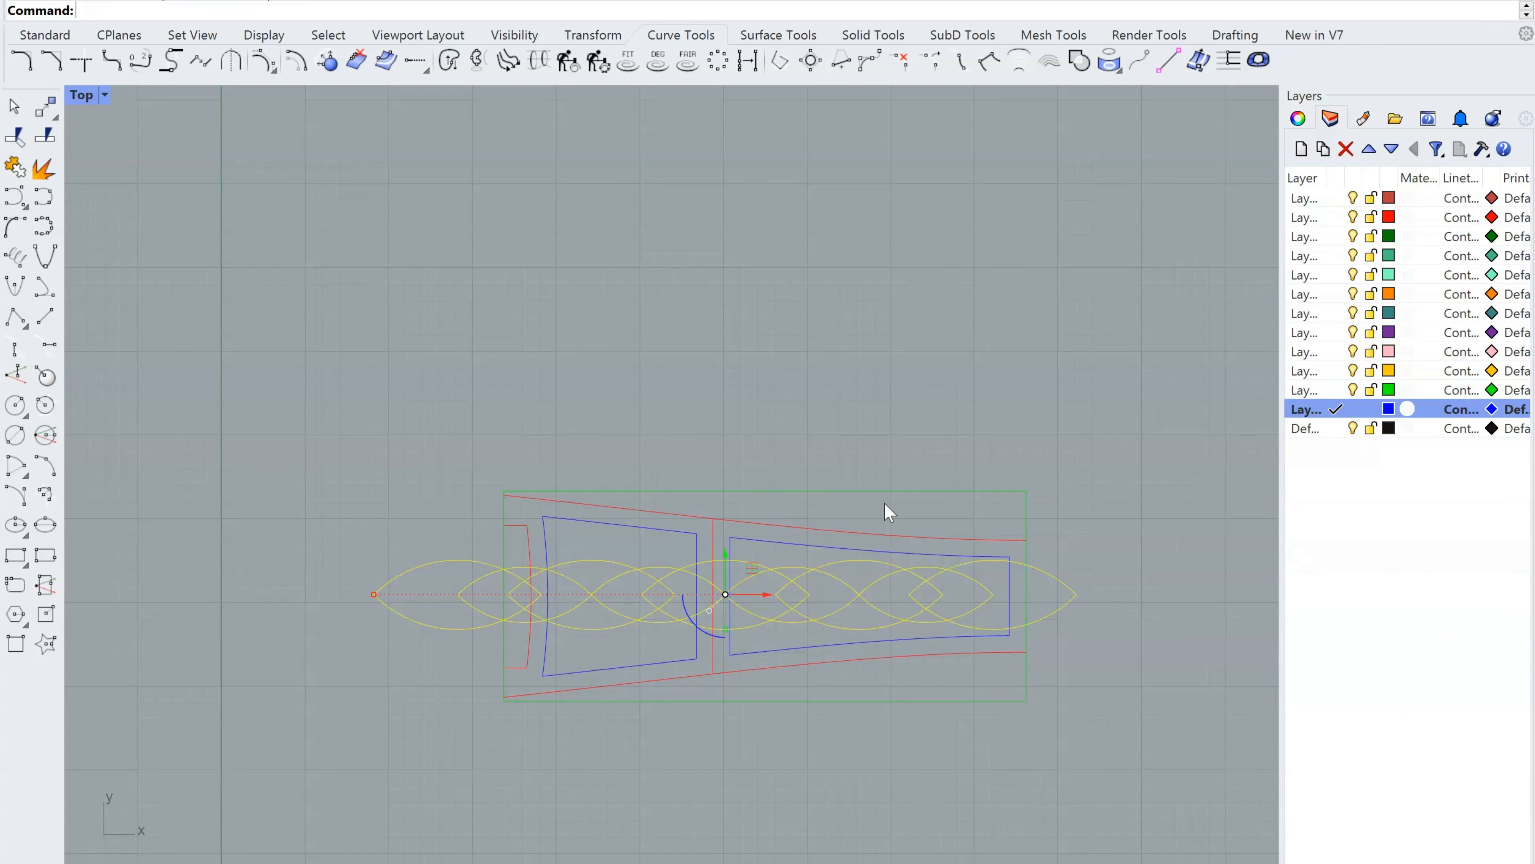
{"action": "scroll", "coordinate": [620, 611], "scroll_direction": "up", "scroll_amount": 4}
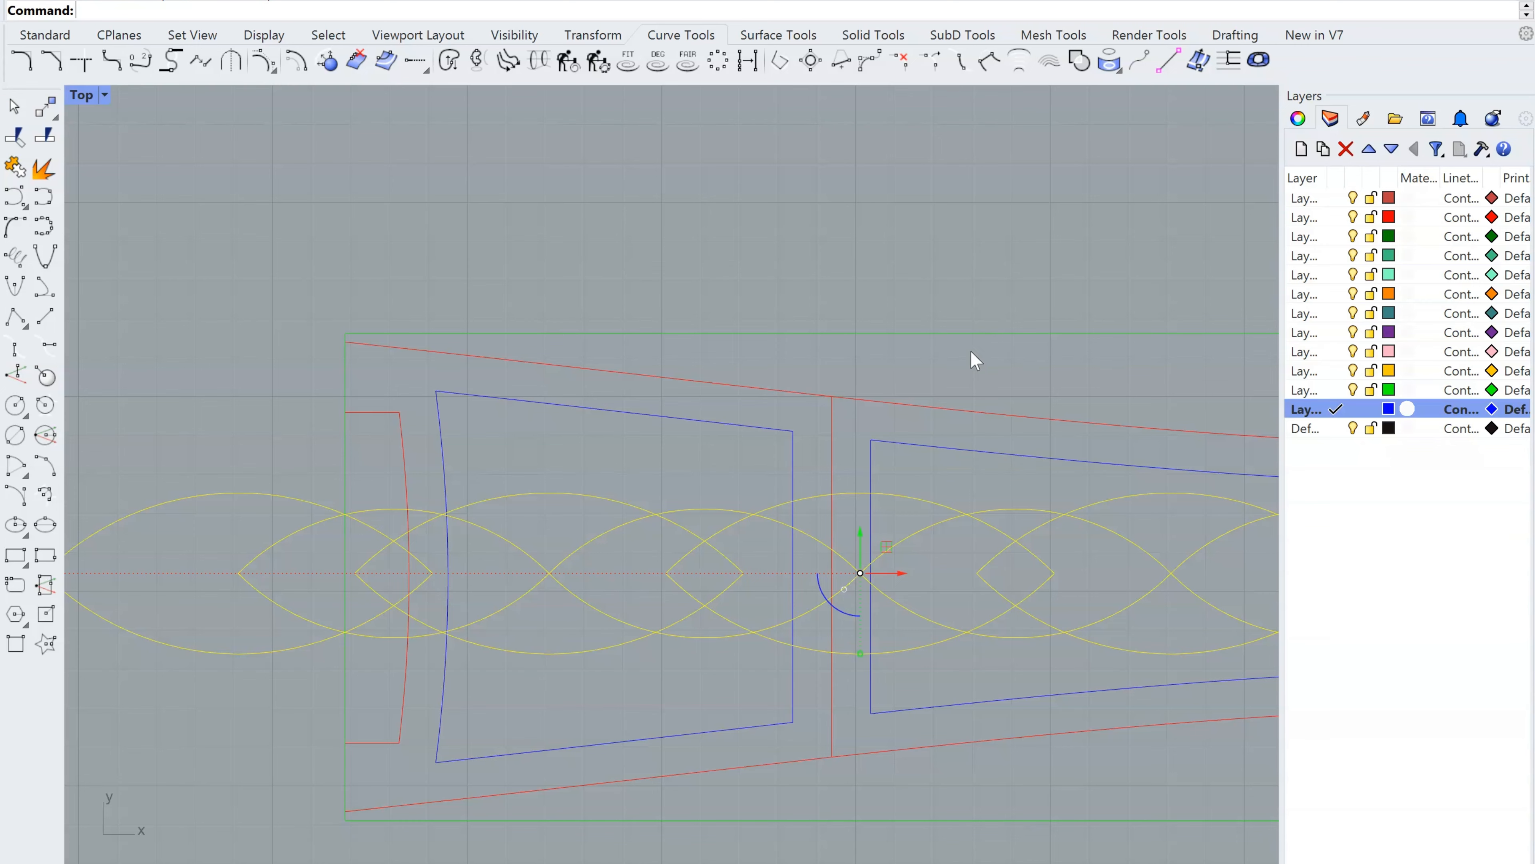
{"action": "scroll", "coordinate": [859, 611], "scroll_direction": "down", "scroll_amount": 10}
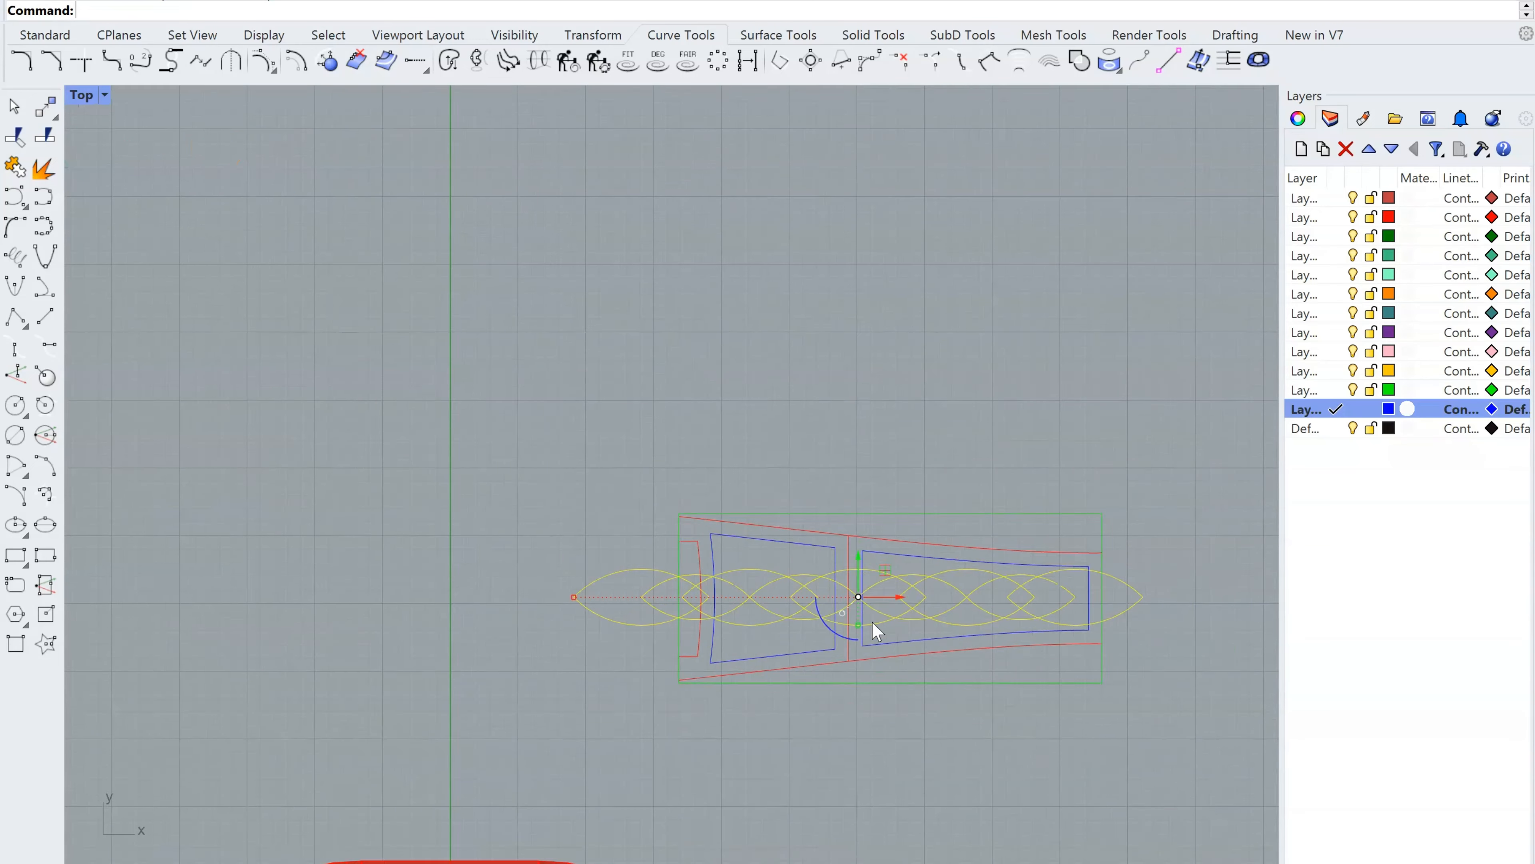
{"action": "scroll", "coordinate": [872, 622], "scroll_direction": "up", "scroll_amount": 2}
{"action": "right_click_drag", "start_coordinate": [875, 669], "coordinate": [833, 692]}
{"action": "scroll", "coordinate": [747, 661], "scroll_direction": "up", "scroll_amount": 5}
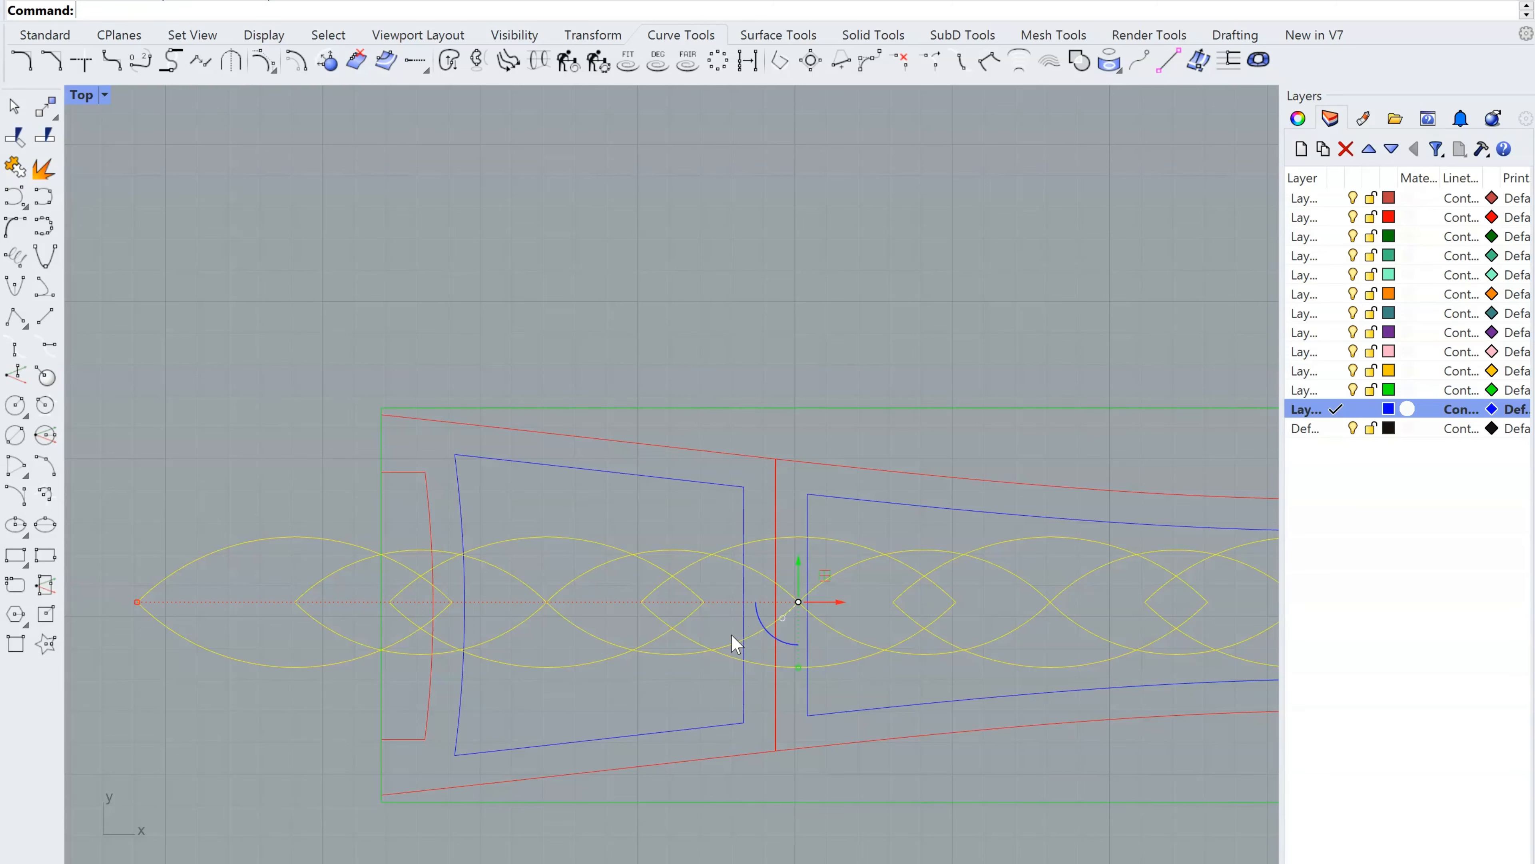
{"action": "scroll", "coordinate": [730, 633], "scroll_direction": "down", "scroll_amount": 5}
{"action": "scroll", "coordinate": [730, 634], "scroll_direction": "up", "scroll_amount": 5}
{"action": "right_click_drag", "start_coordinate": [730, 633], "coordinate": [656, 634]}
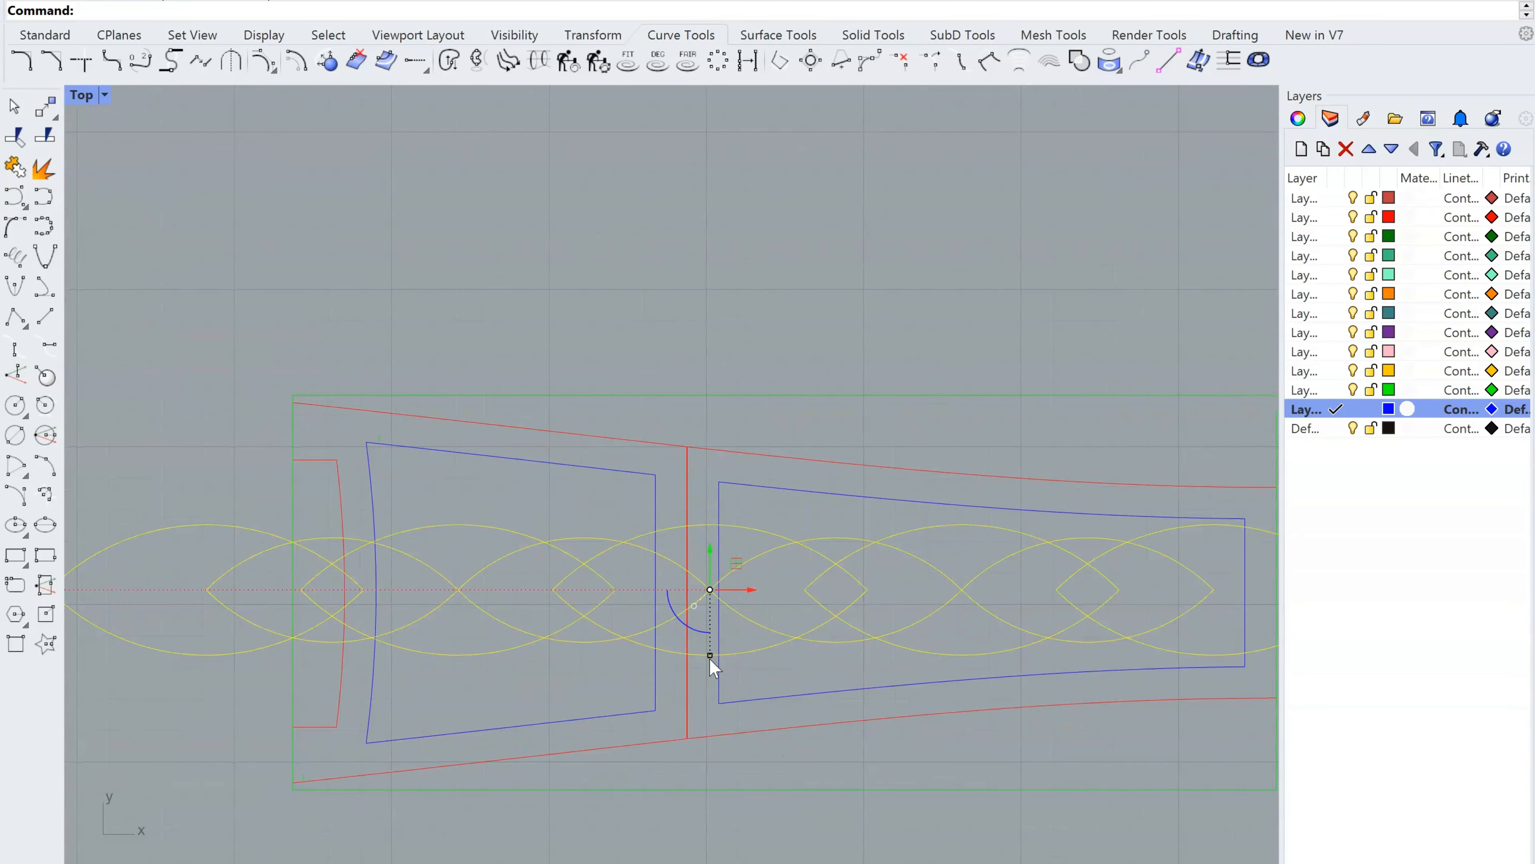
Move the leaf chain straight up to just above the frame and deselect it
{"action": "scroll", "coordinate": [713, 663], "scroll_direction": "down", "scroll_amount": 2}
{"action": "right_click_drag", "start_coordinate": [728, 689], "coordinate": [769, 790]}
{"action": "left_click_drag", "start_coordinate": [750, 660], "coordinate": [759, 398]}
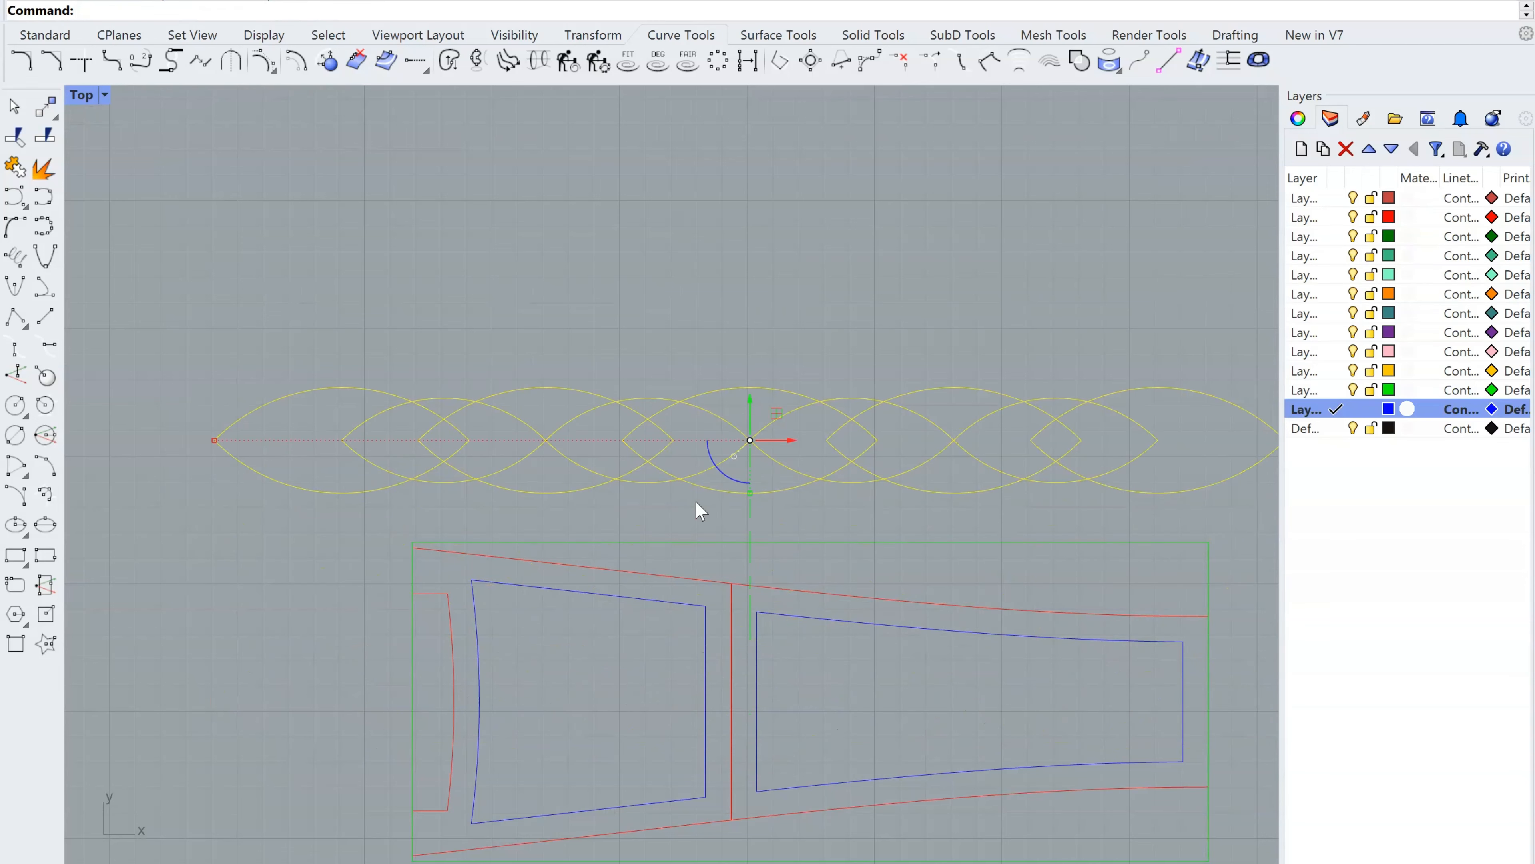
{"action": "right_click_drag", "start_coordinate": [656, 505], "coordinate": [733, 468]}
{"action": "left_click", "coordinate": [824, 482]}
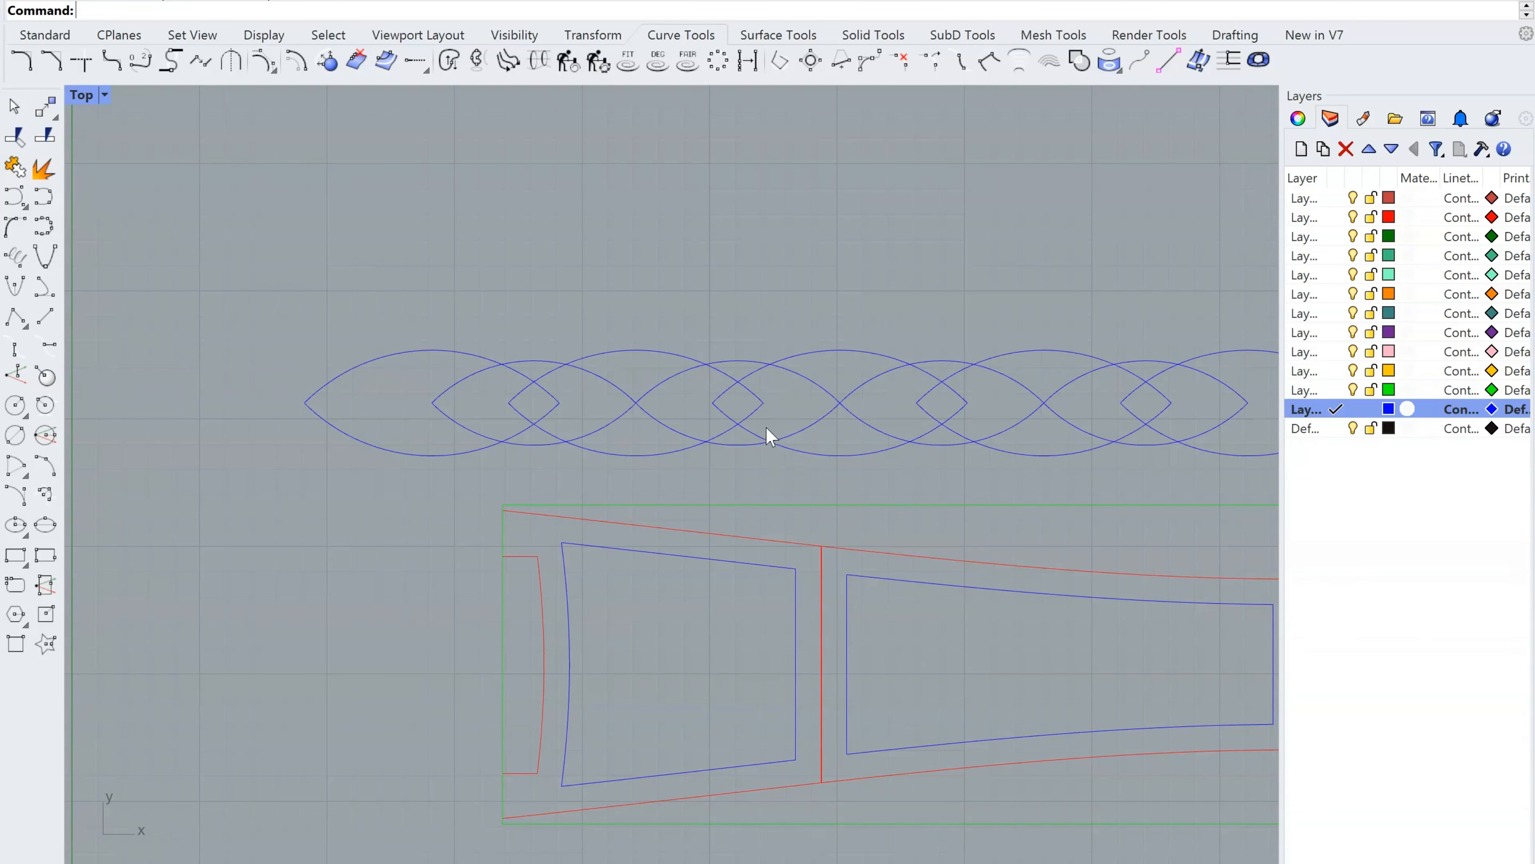
Offset the second large leaf from the left end of the chain inward by 0.7 mm with sharp corners
{"action": "scroll", "coordinate": [765, 426], "scroll_direction": "up", "scroll_amount": 3}
{"action": "right_click_drag", "start_coordinate": [658, 446], "coordinate": [574, 524]}
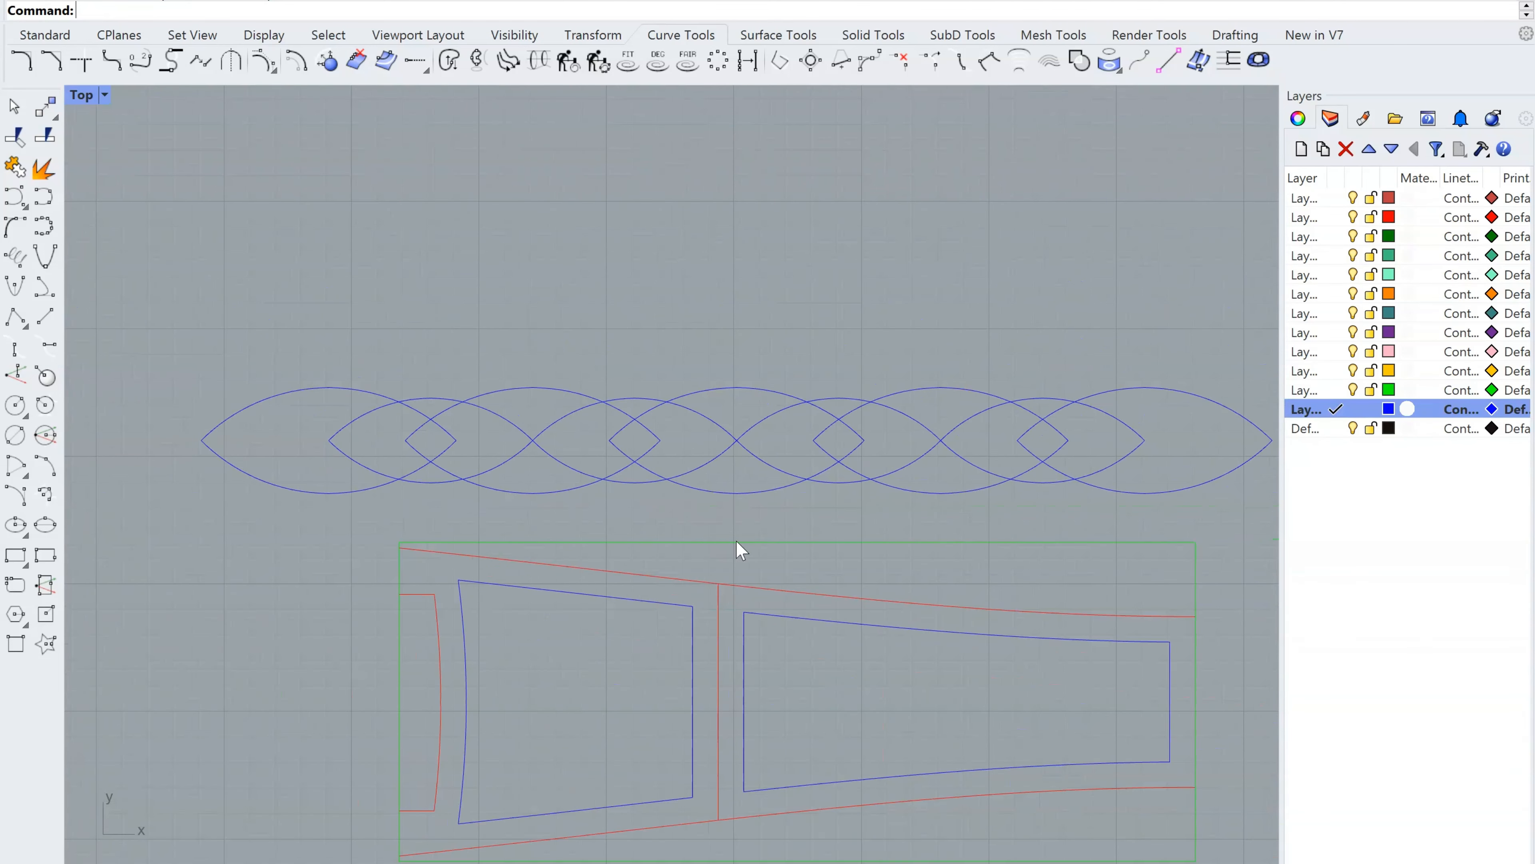
{"action": "scroll", "coordinate": [532, 511], "scroll_direction": "up", "scroll_amount": 5}
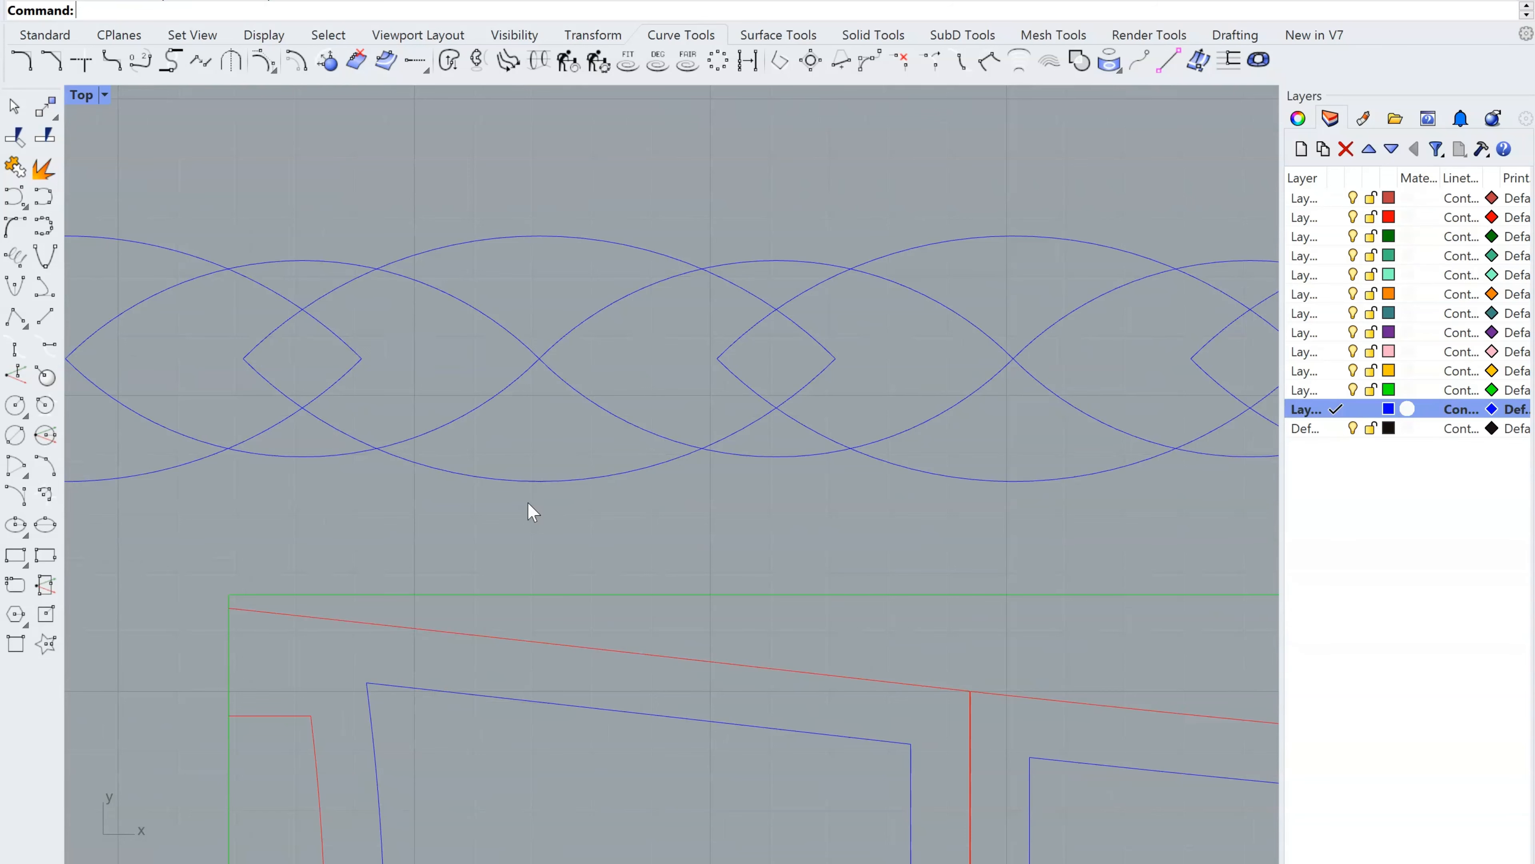
{"action": "scroll", "coordinate": [511, 425], "scroll_direction": "down", "scroll_amount": 5}
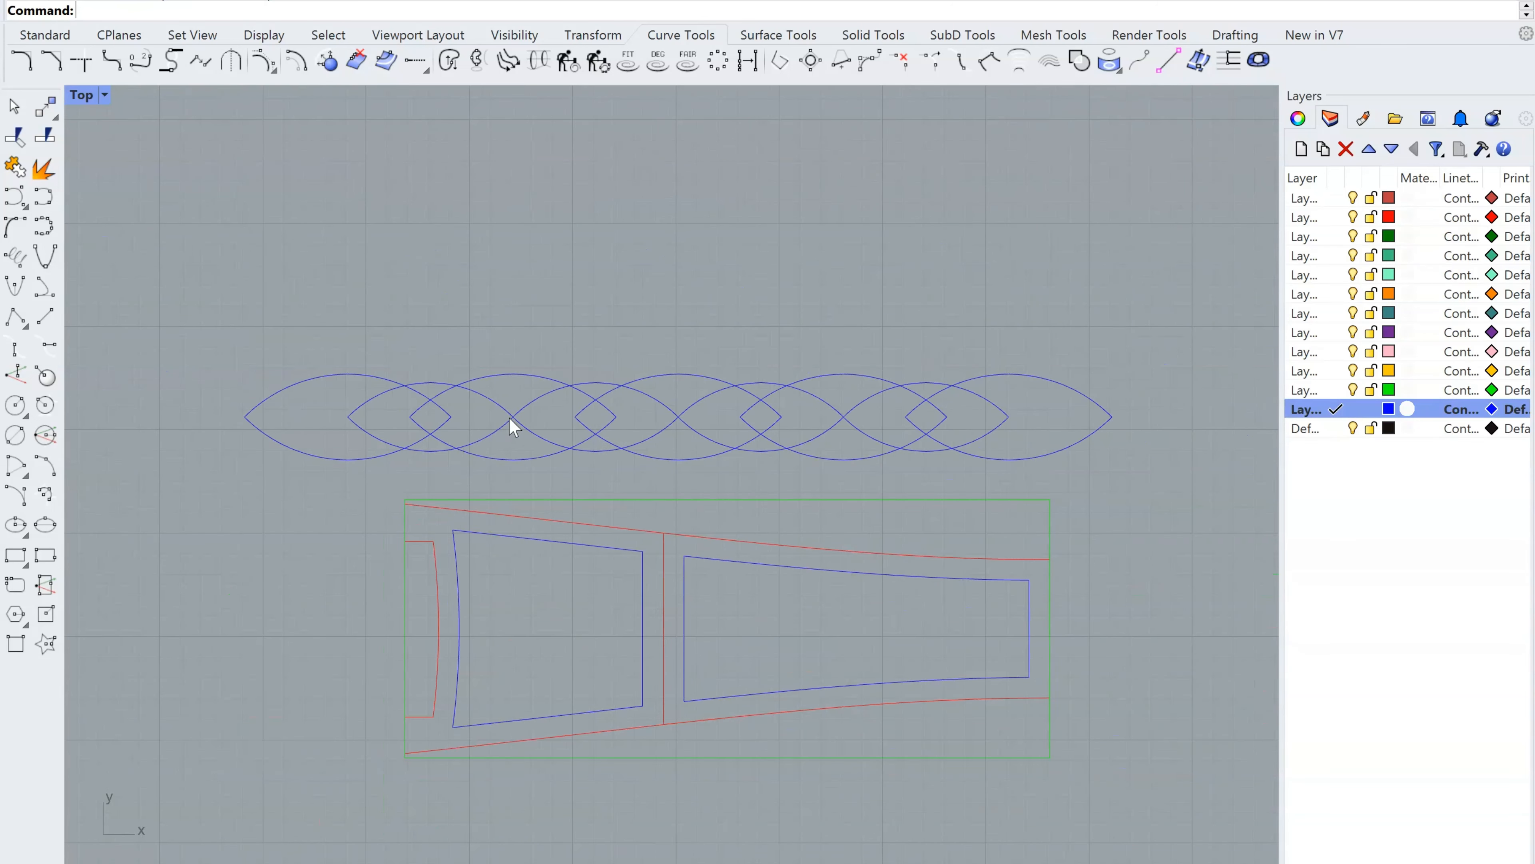
{"action": "scroll", "coordinate": [539, 450], "scroll_direction": "up", "scroll_amount": 5}
{"action": "scroll", "coordinate": [538, 451], "scroll_direction": "down", "scroll_amount": 1}
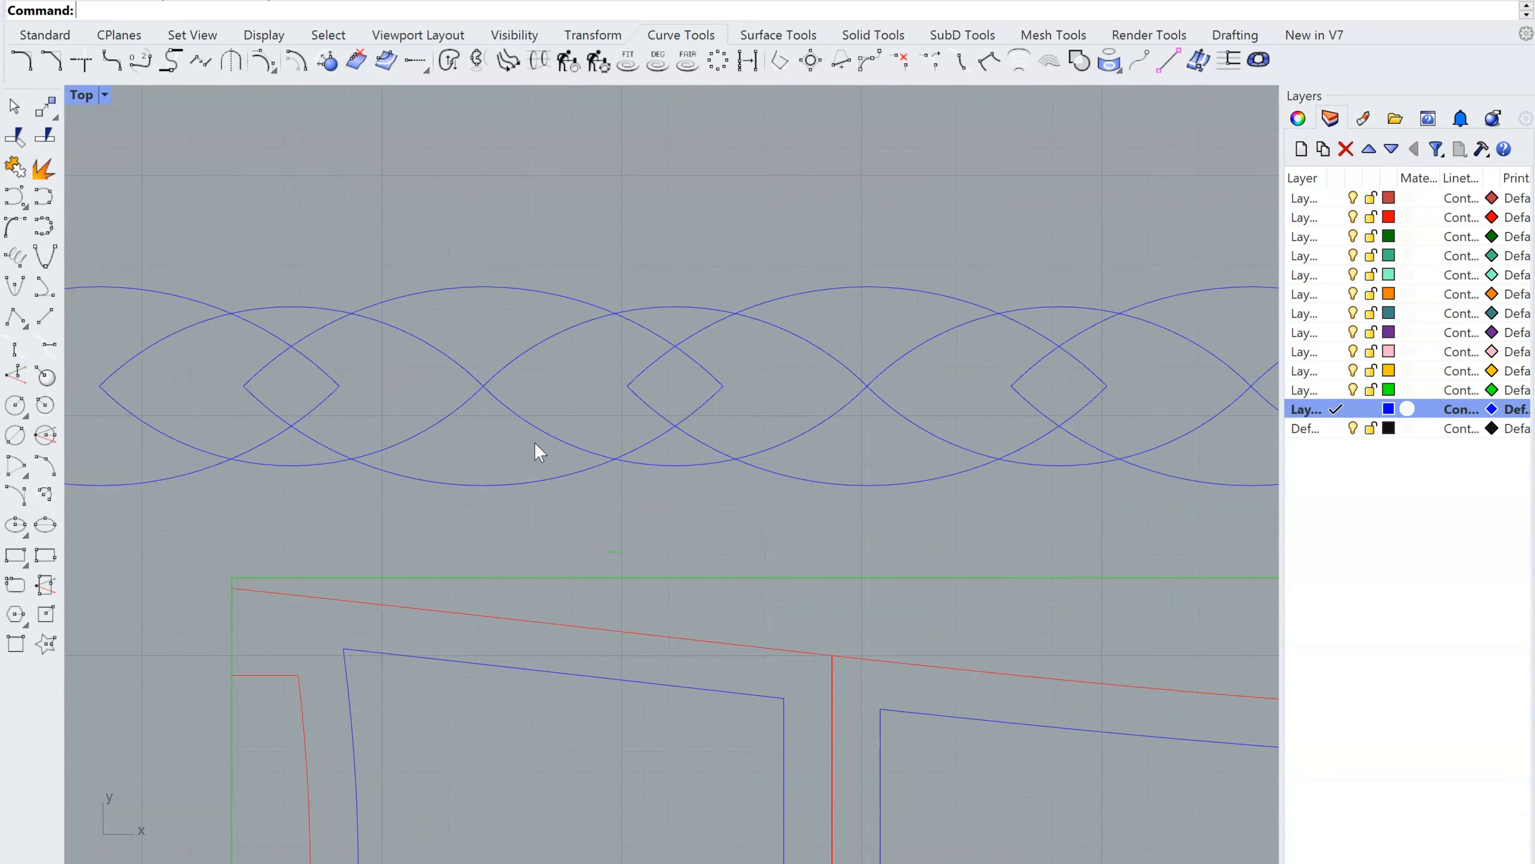
{"action": "left_click", "coordinate": [513, 484]}
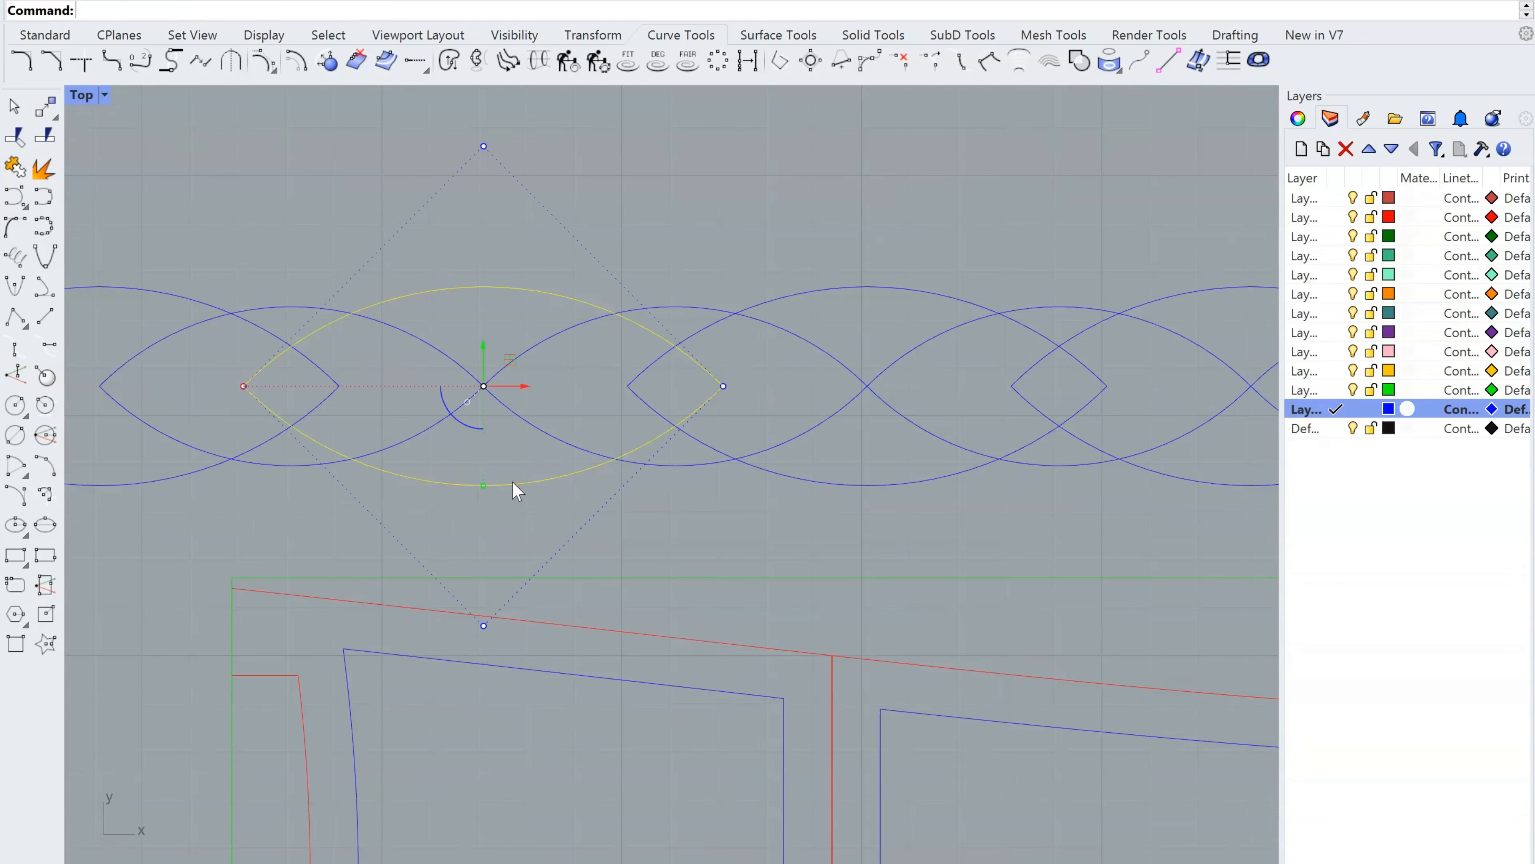
{"action": "right_click", "coordinate": [566, 473]}
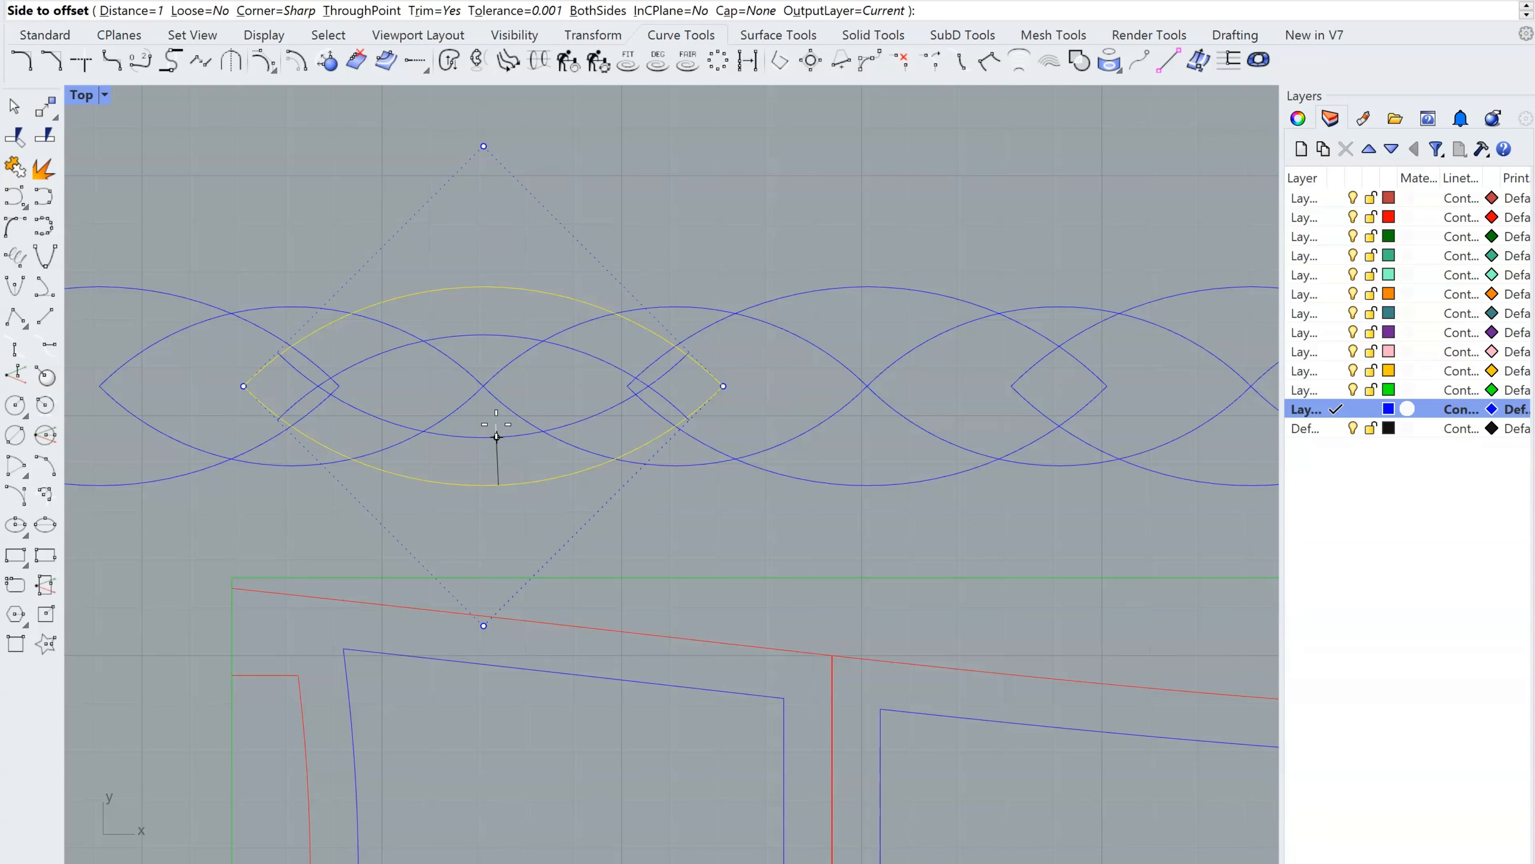
{"action": "type", "text": ".5"}
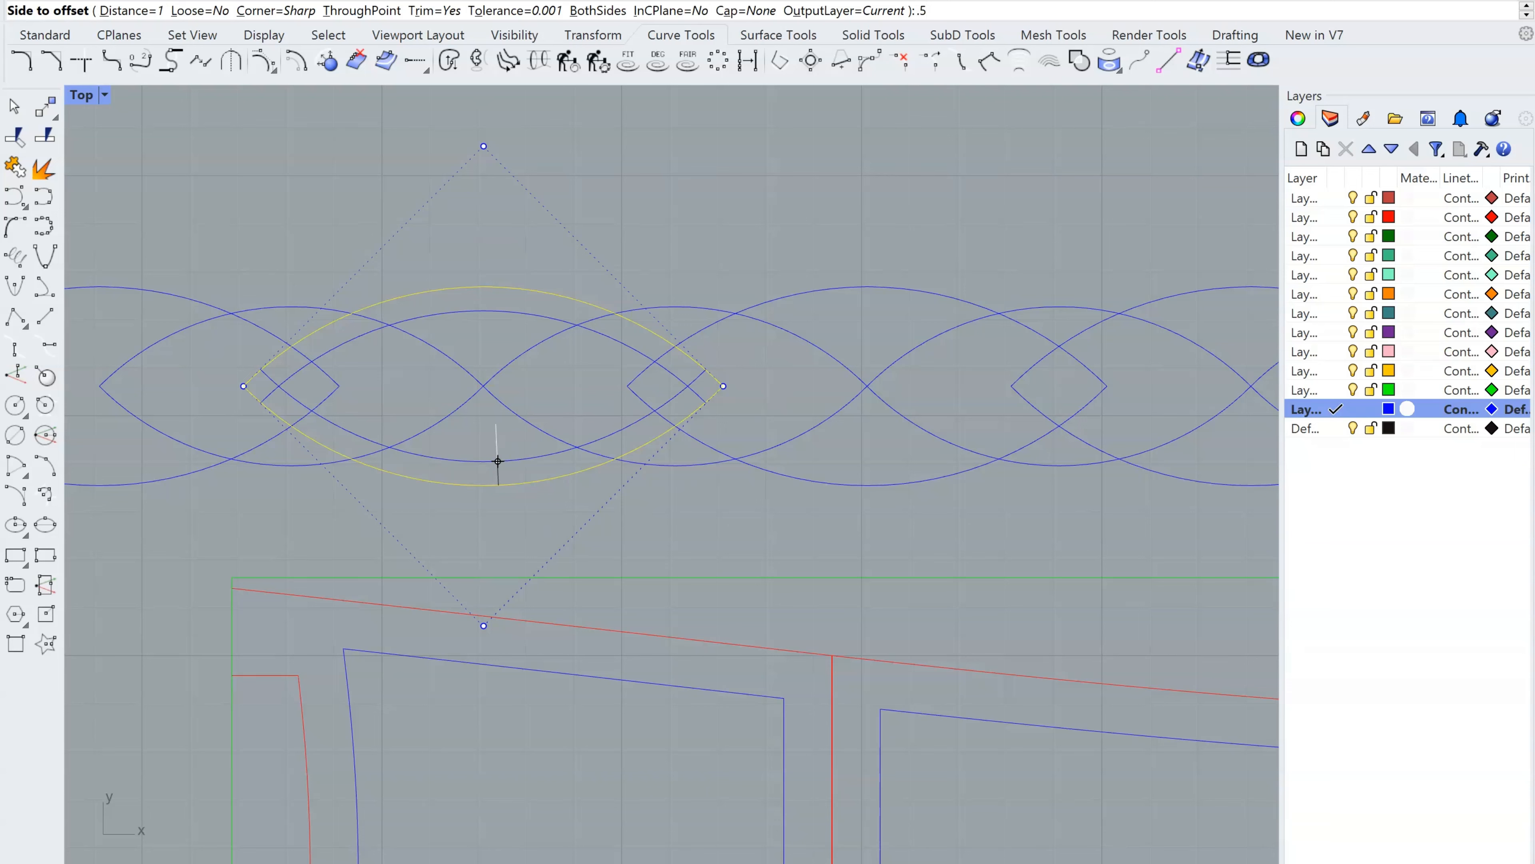
{"action": "key", "text": "BackSpace"}
{"action": "type", "text": "6"}
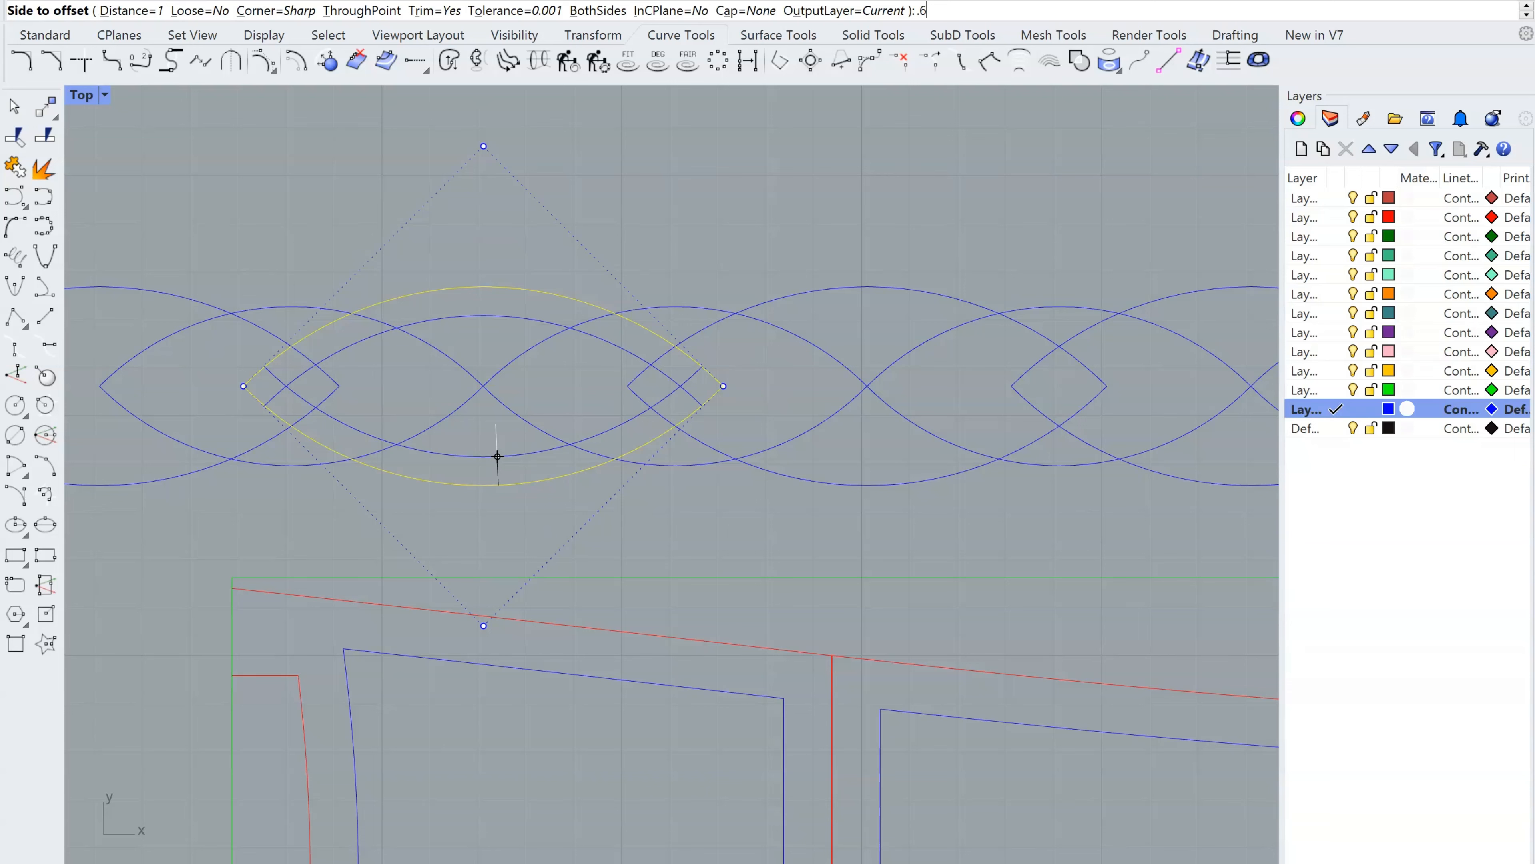
{"action": "key", "text": "BackSpace"}
{"action": "type", "text": "7"}
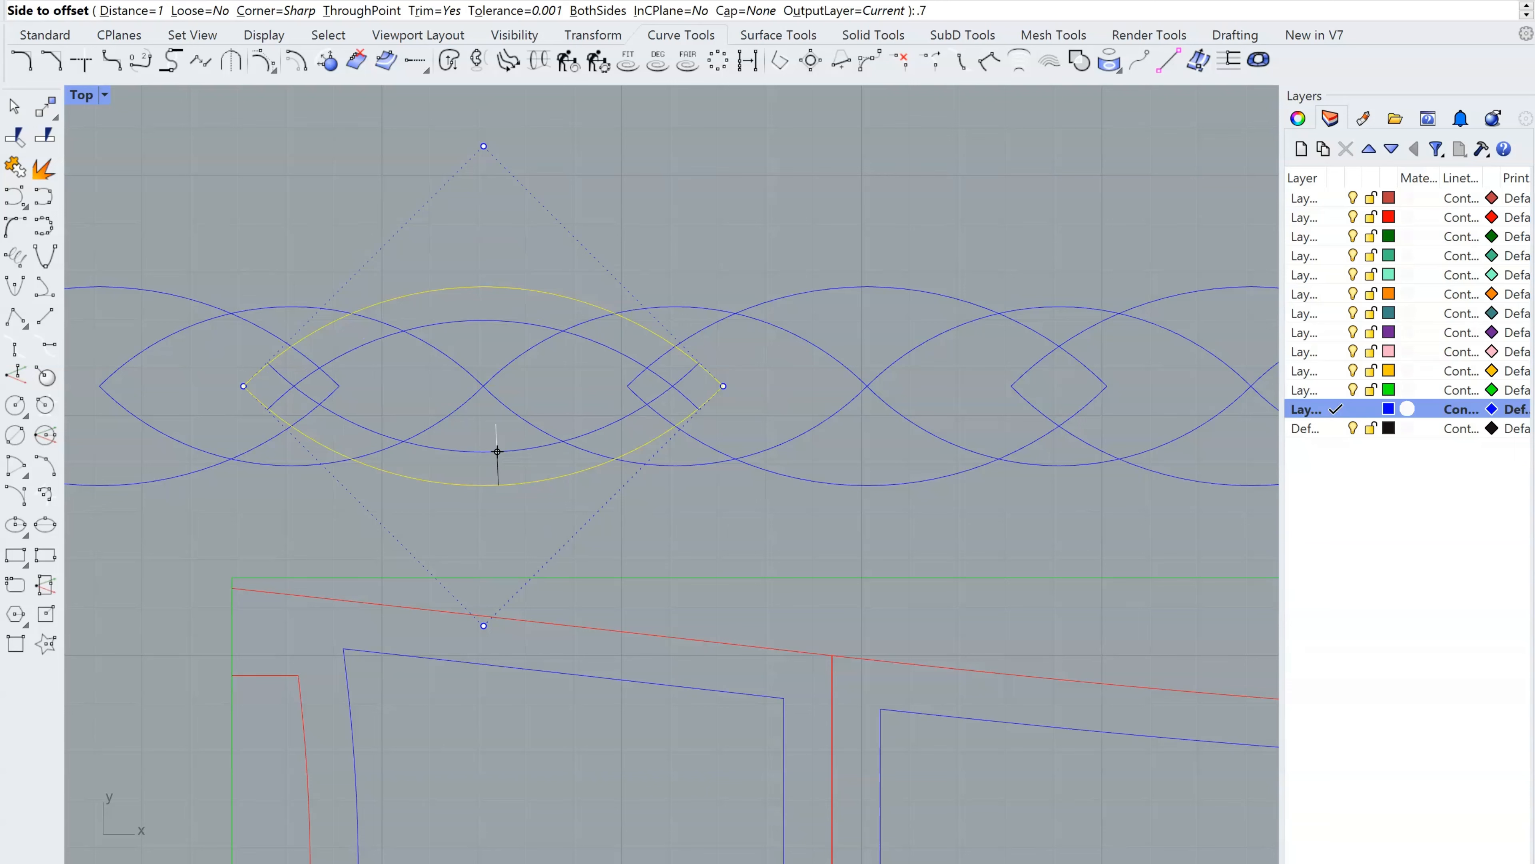